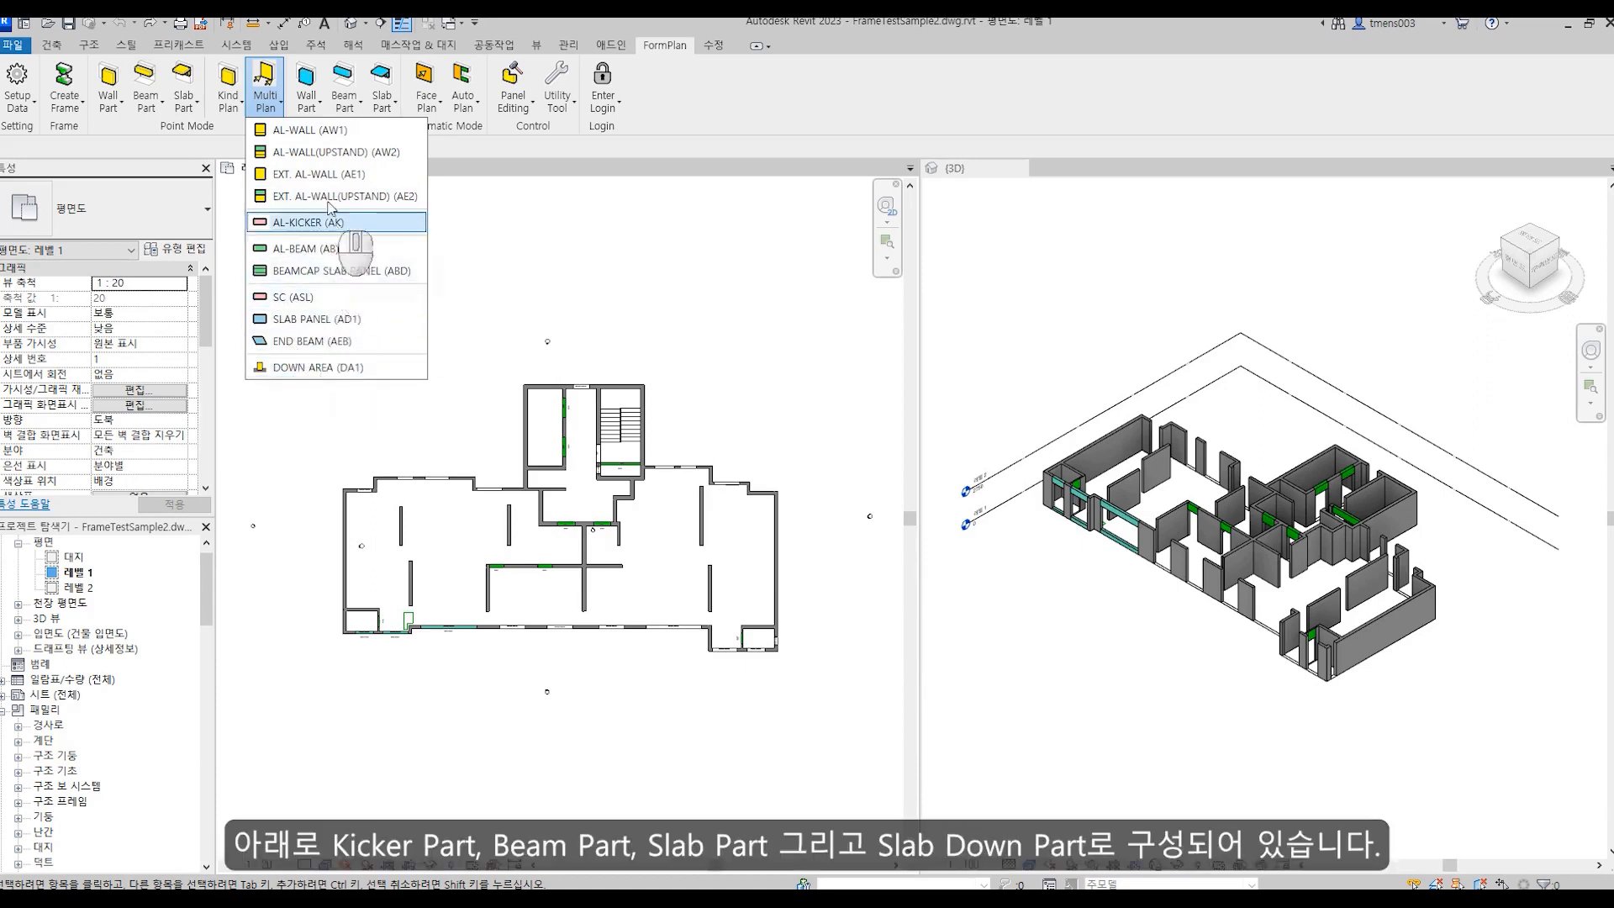
Start a multi-panel AL-WALL (AW1) layout covering both faces of the small lower-left room's upper wall.
click(316, 131)
scroll(347, 670, up, 8)
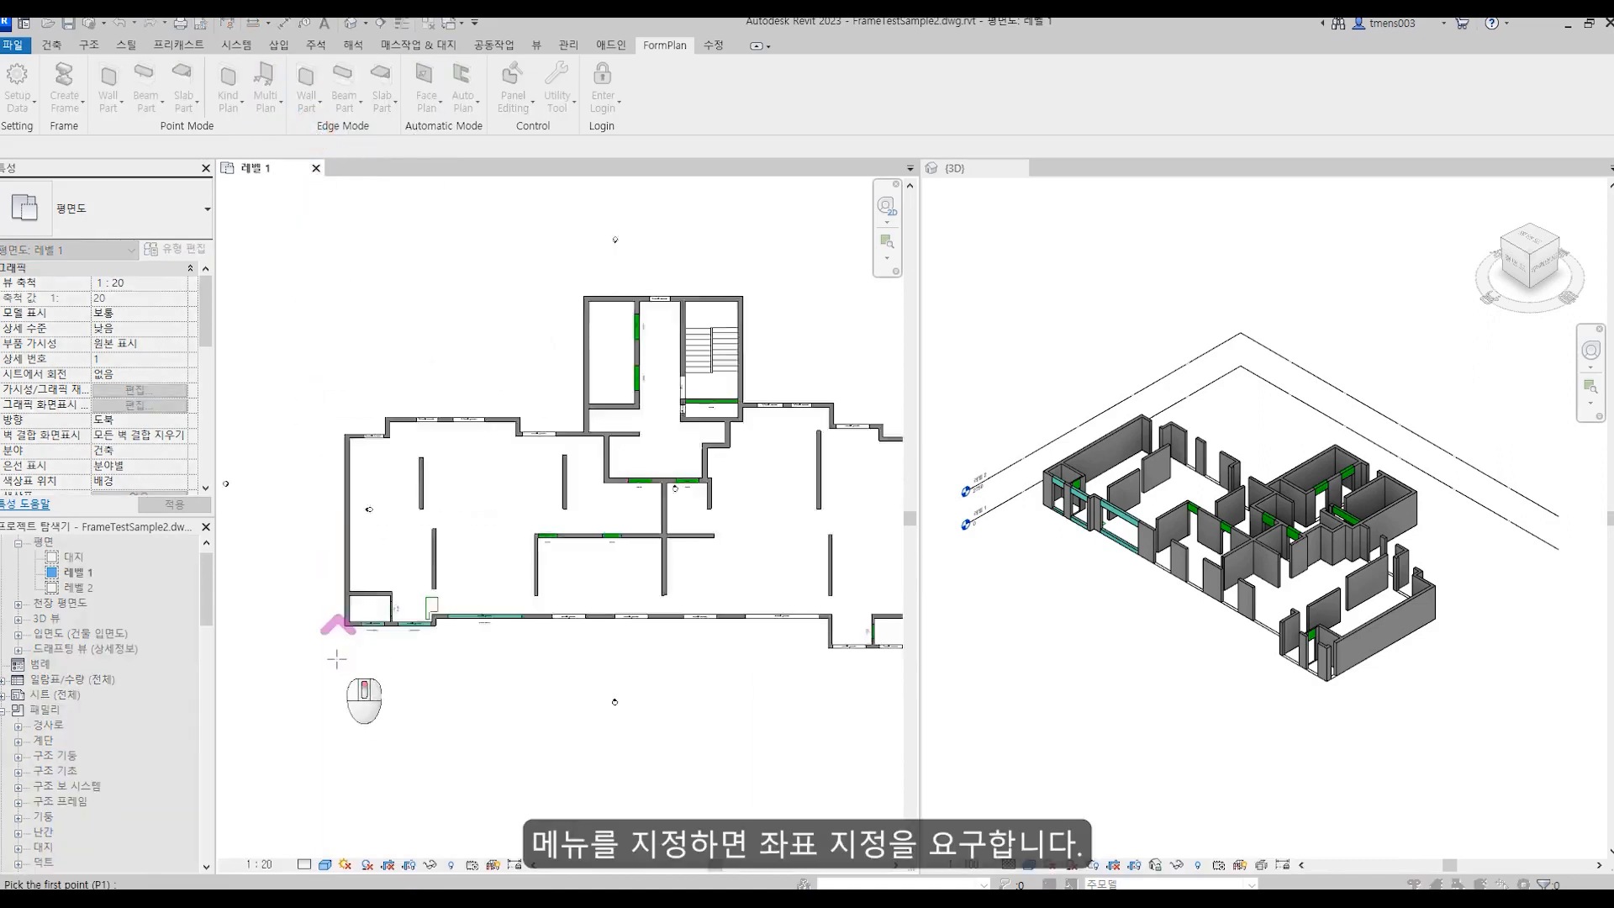
middle_drag(490, 579, 493, 579)
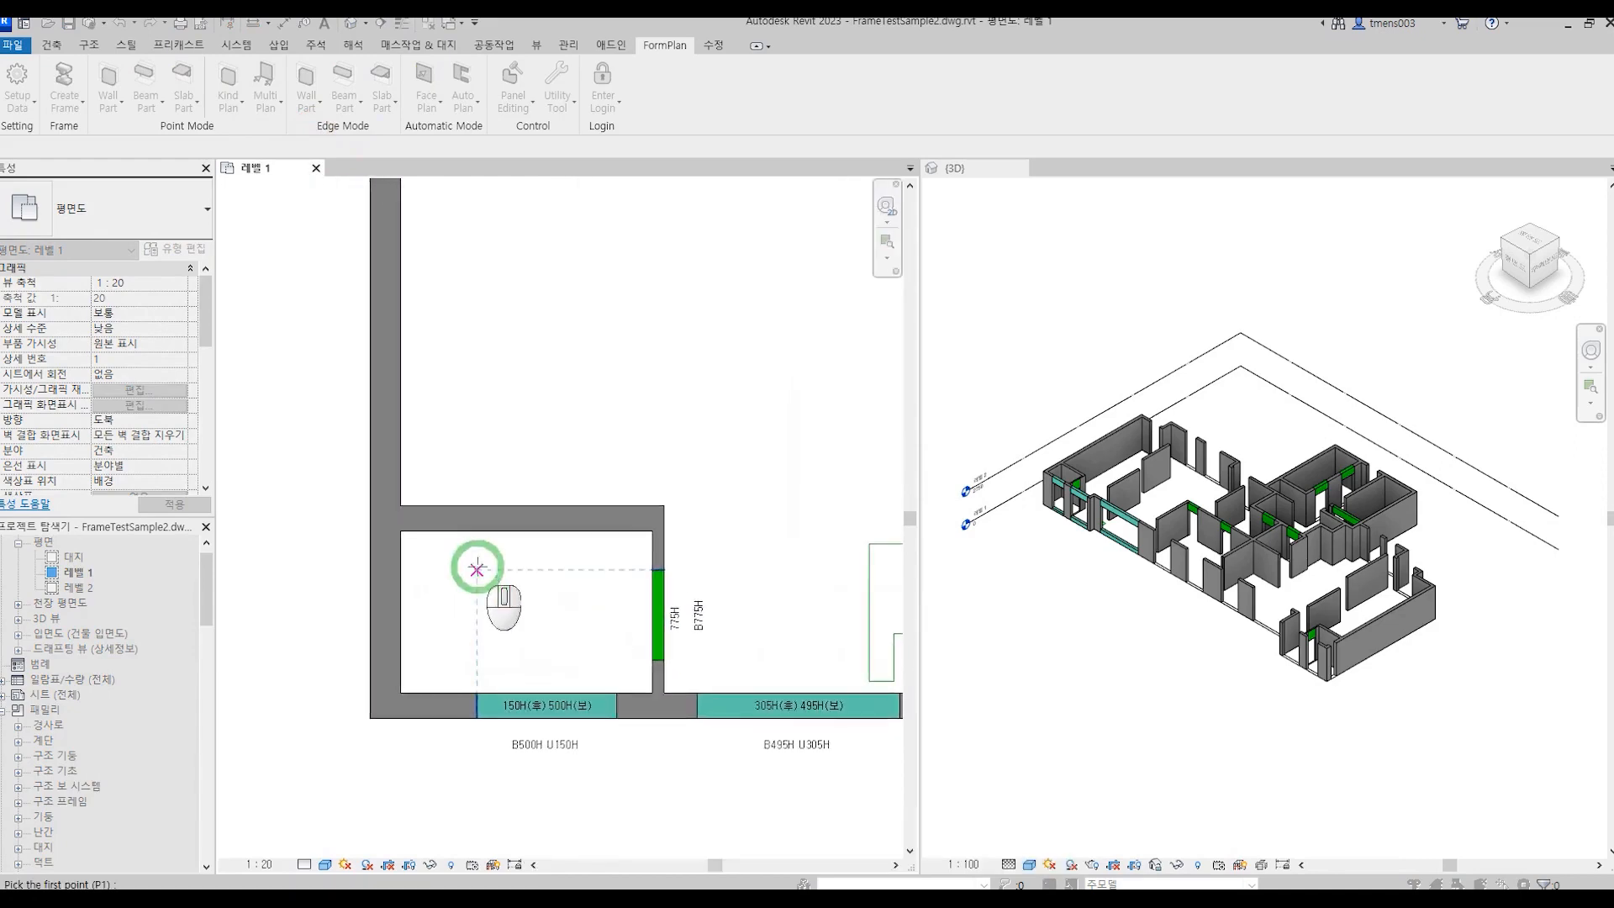
click(400, 531)
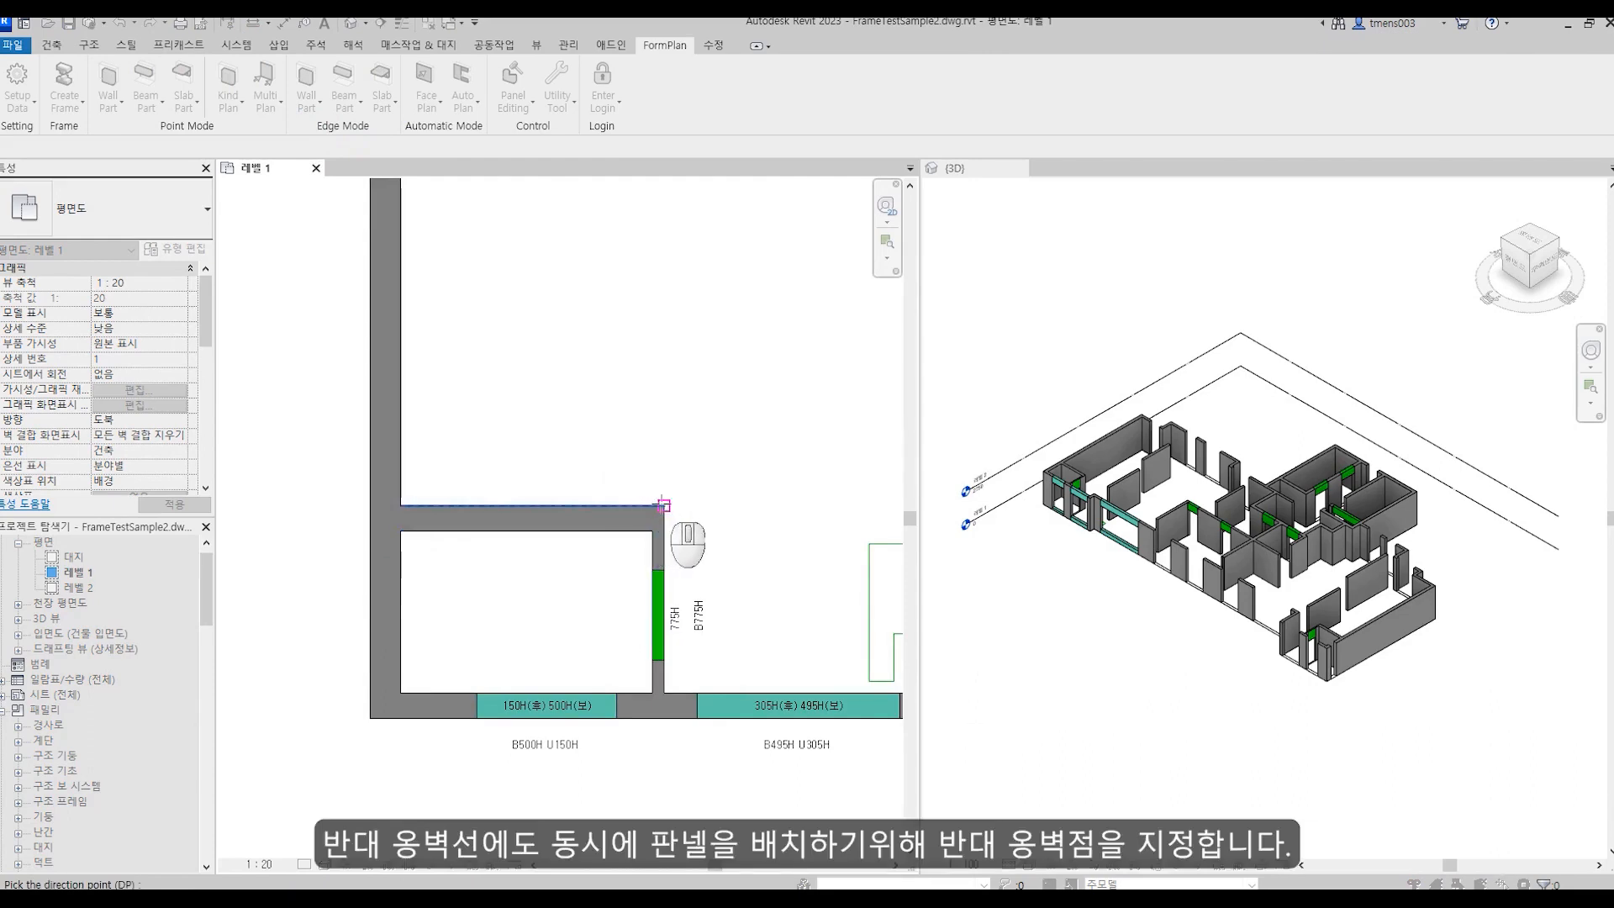
click(664, 506)
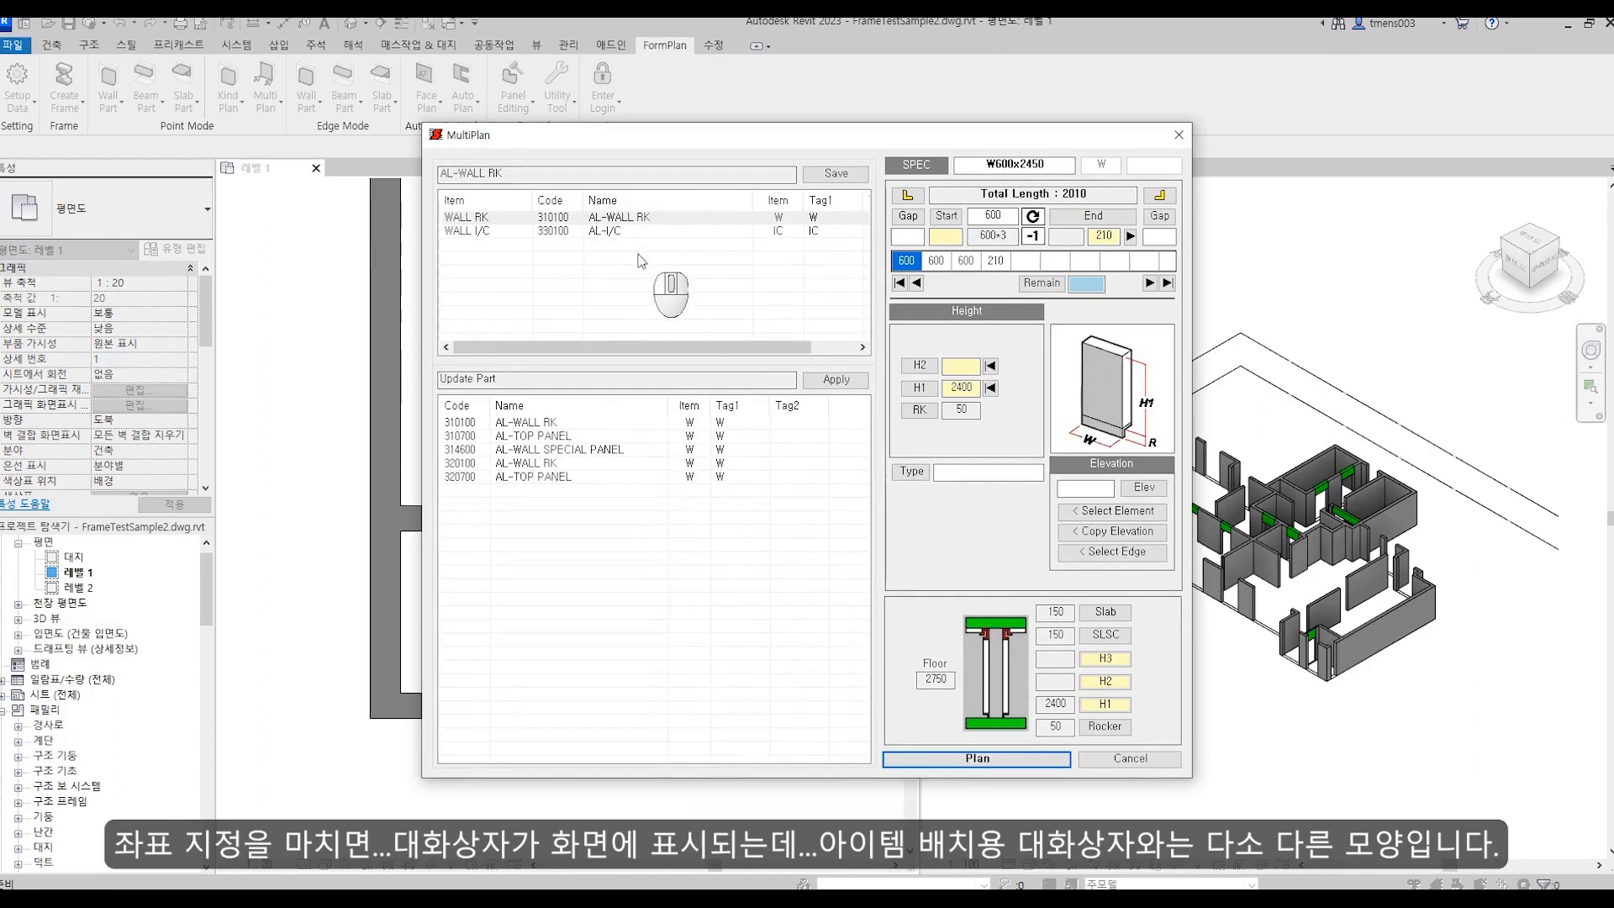
Assign code 320700 AL-TOP PANEL to the WALL RK item, and switch it back to 310100 AL-WALL RK.
click(477, 219)
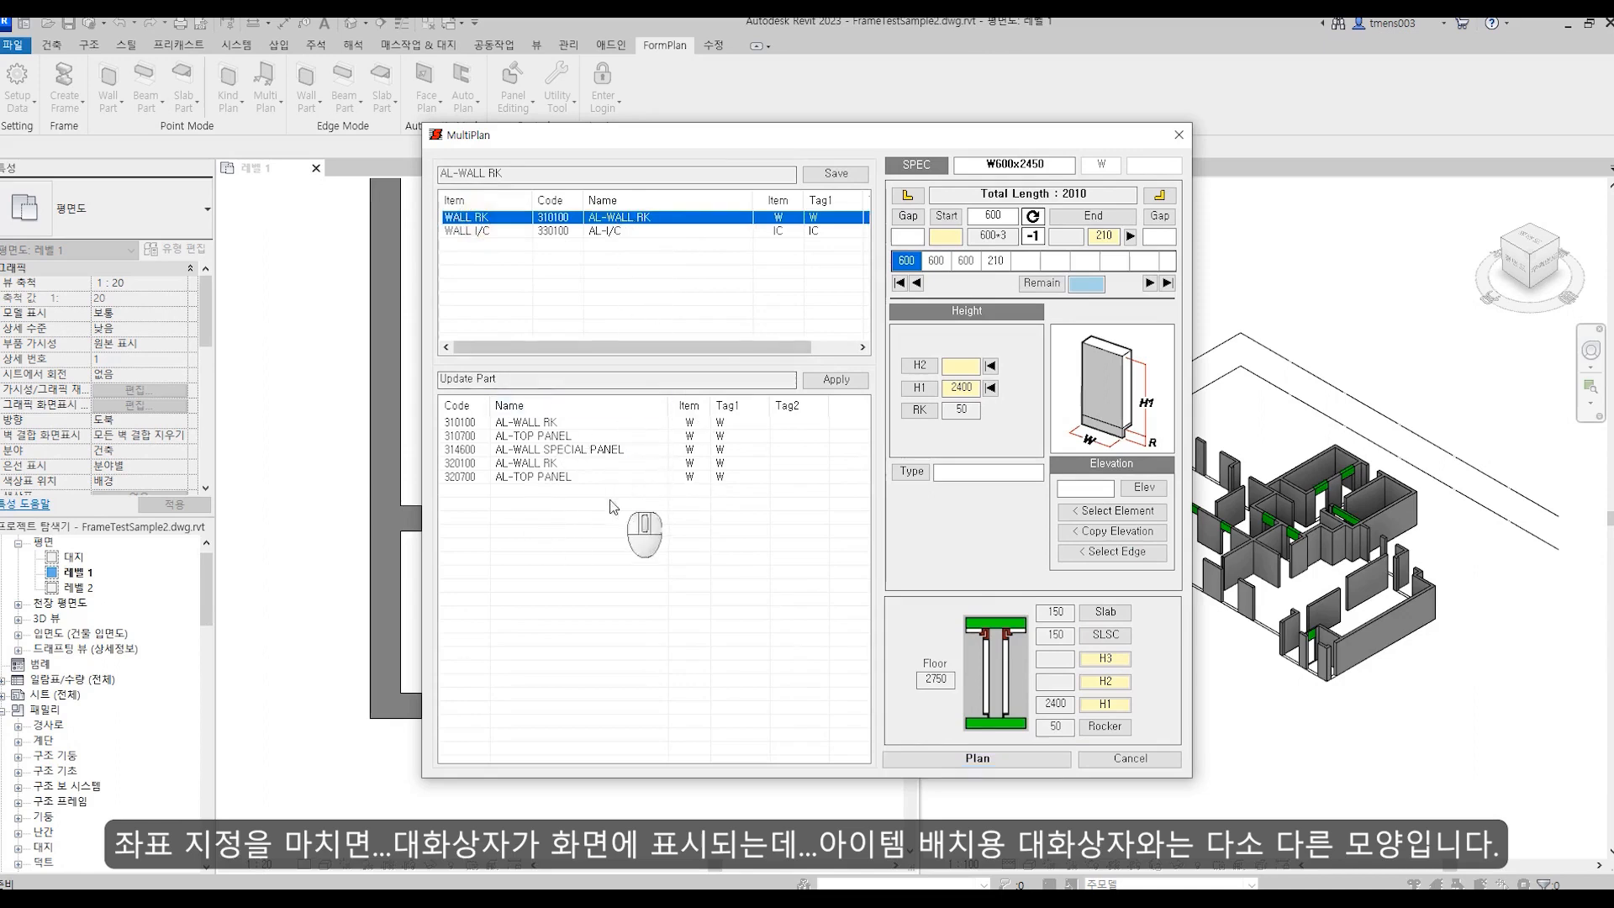
double_click(557, 477)
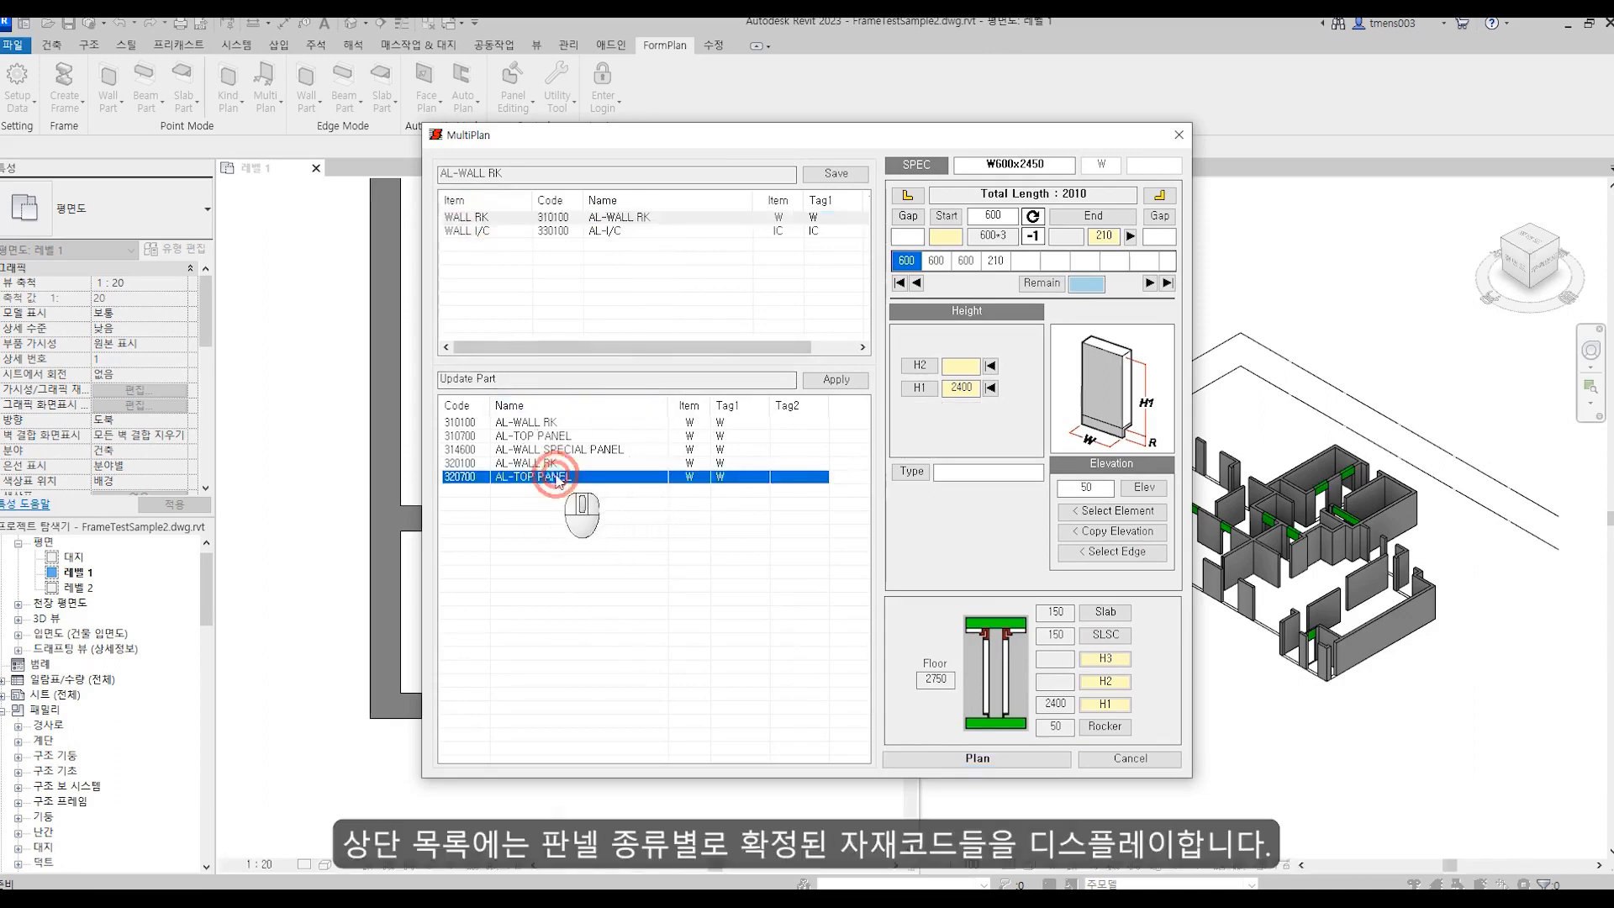
click(451, 477)
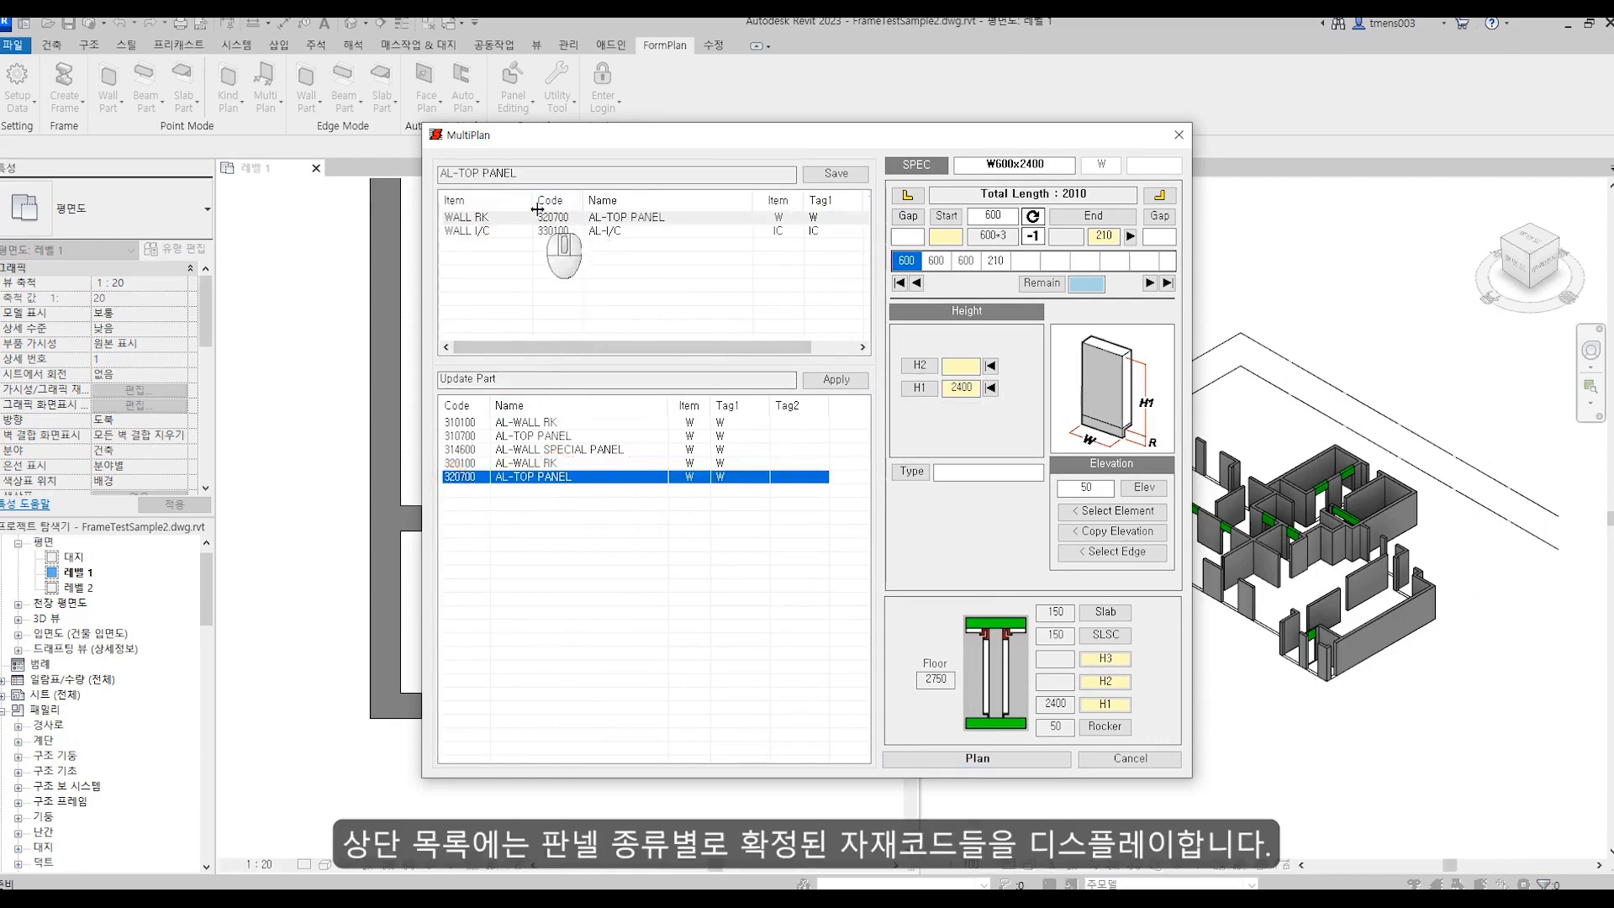
click(464, 423)
double_click(469, 425)
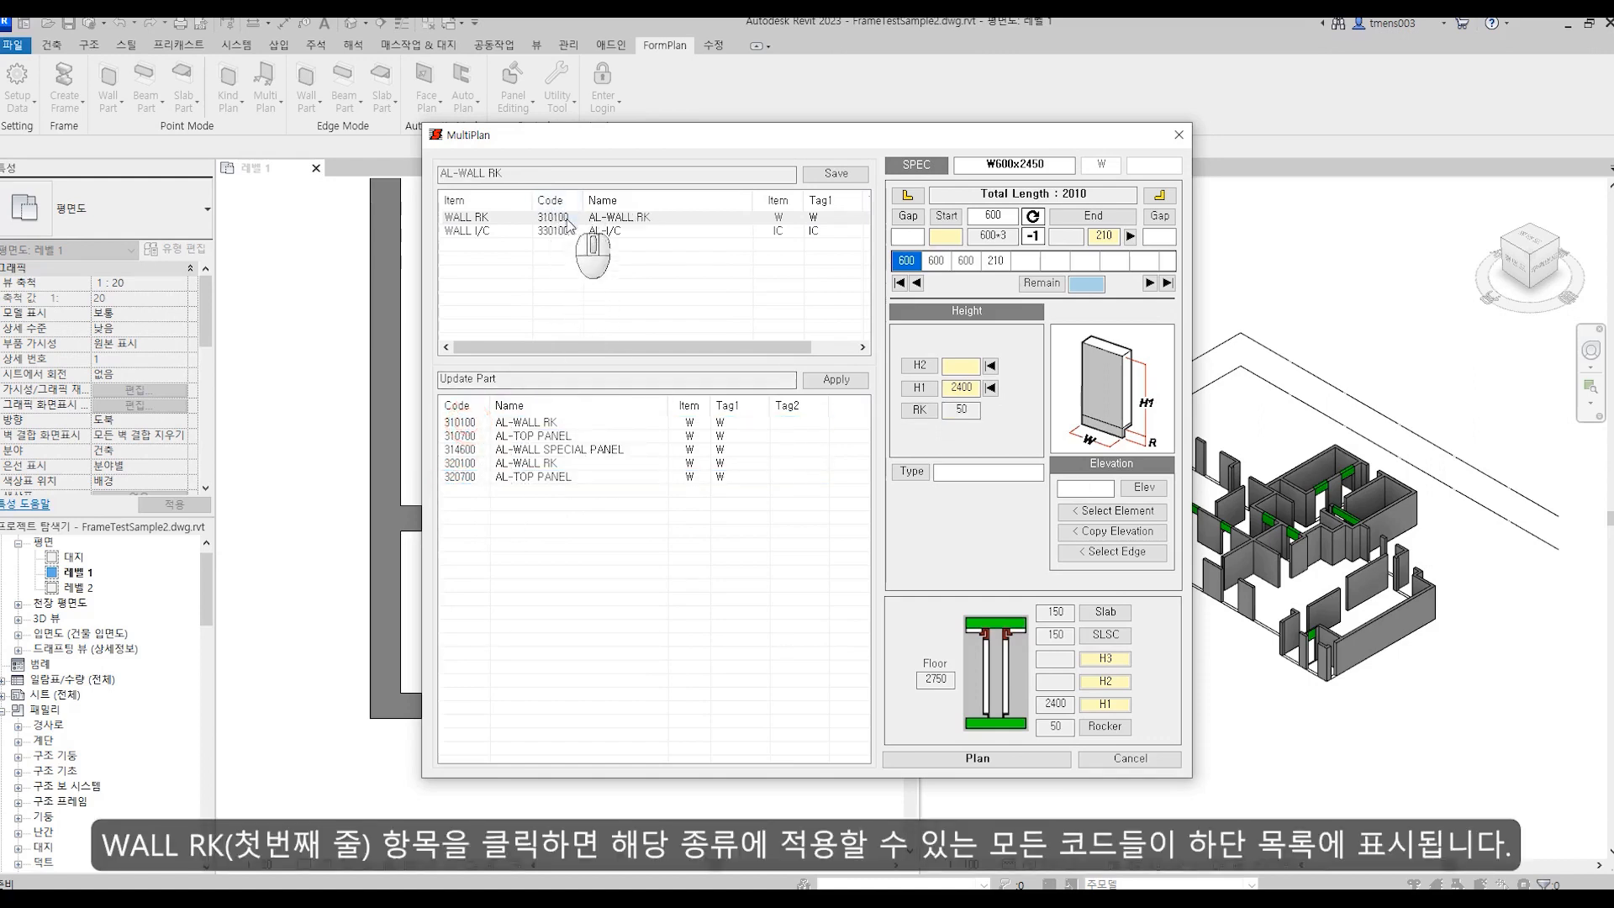
Assign code 330110 AL-I/C CHAMFER to the WALL I/C item, and switch it back to 330100 AL-I/C.
click(603, 232)
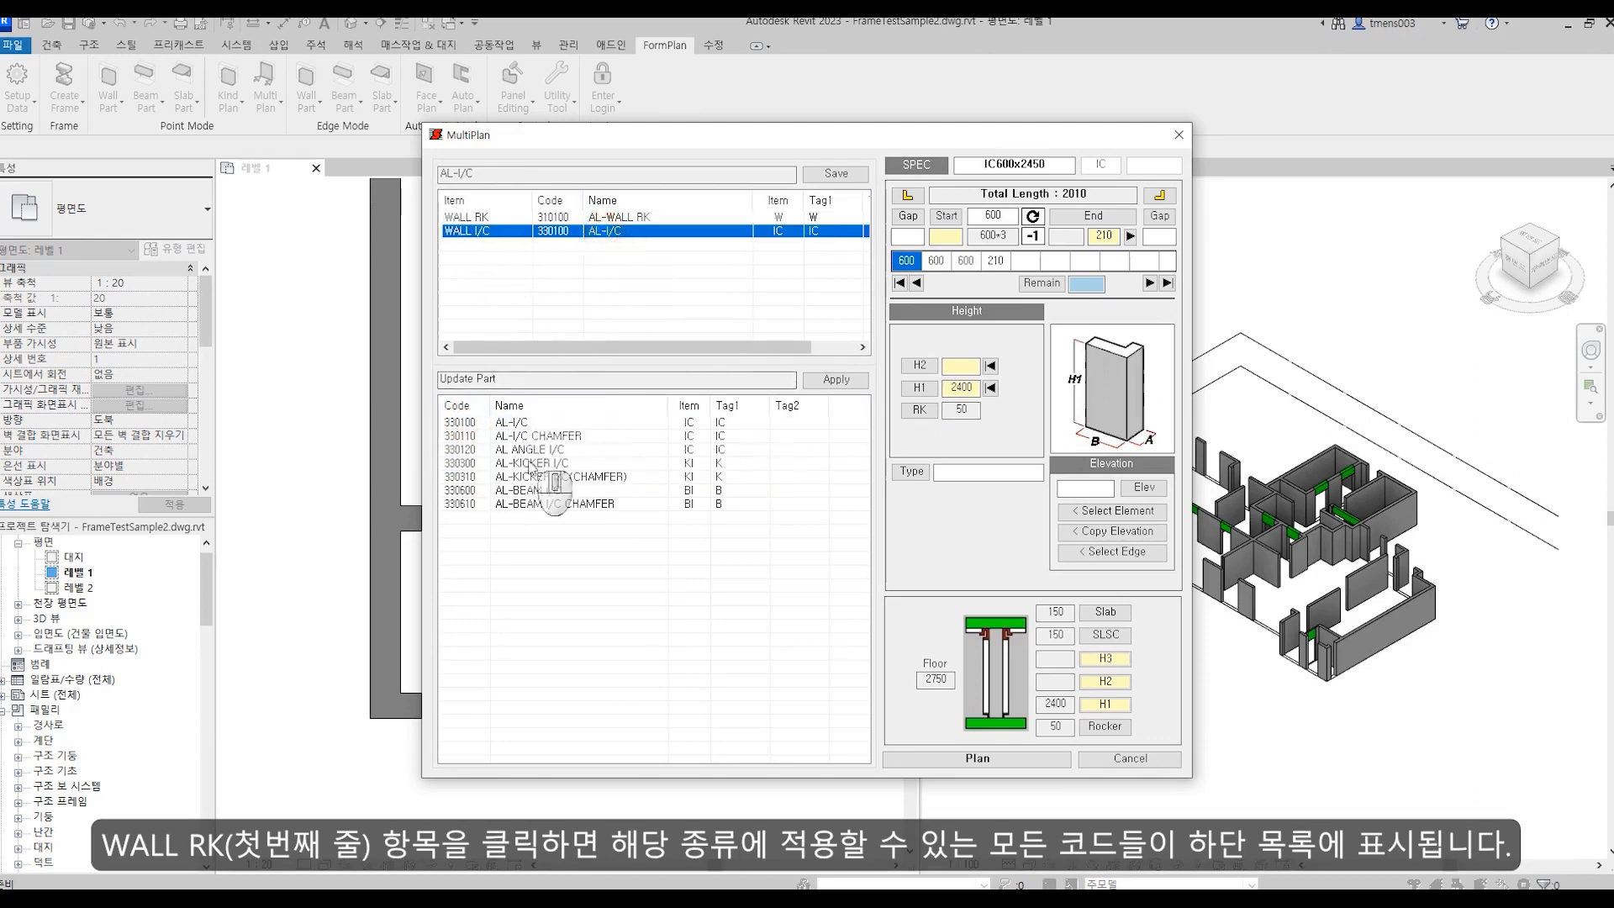
click(467, 436)
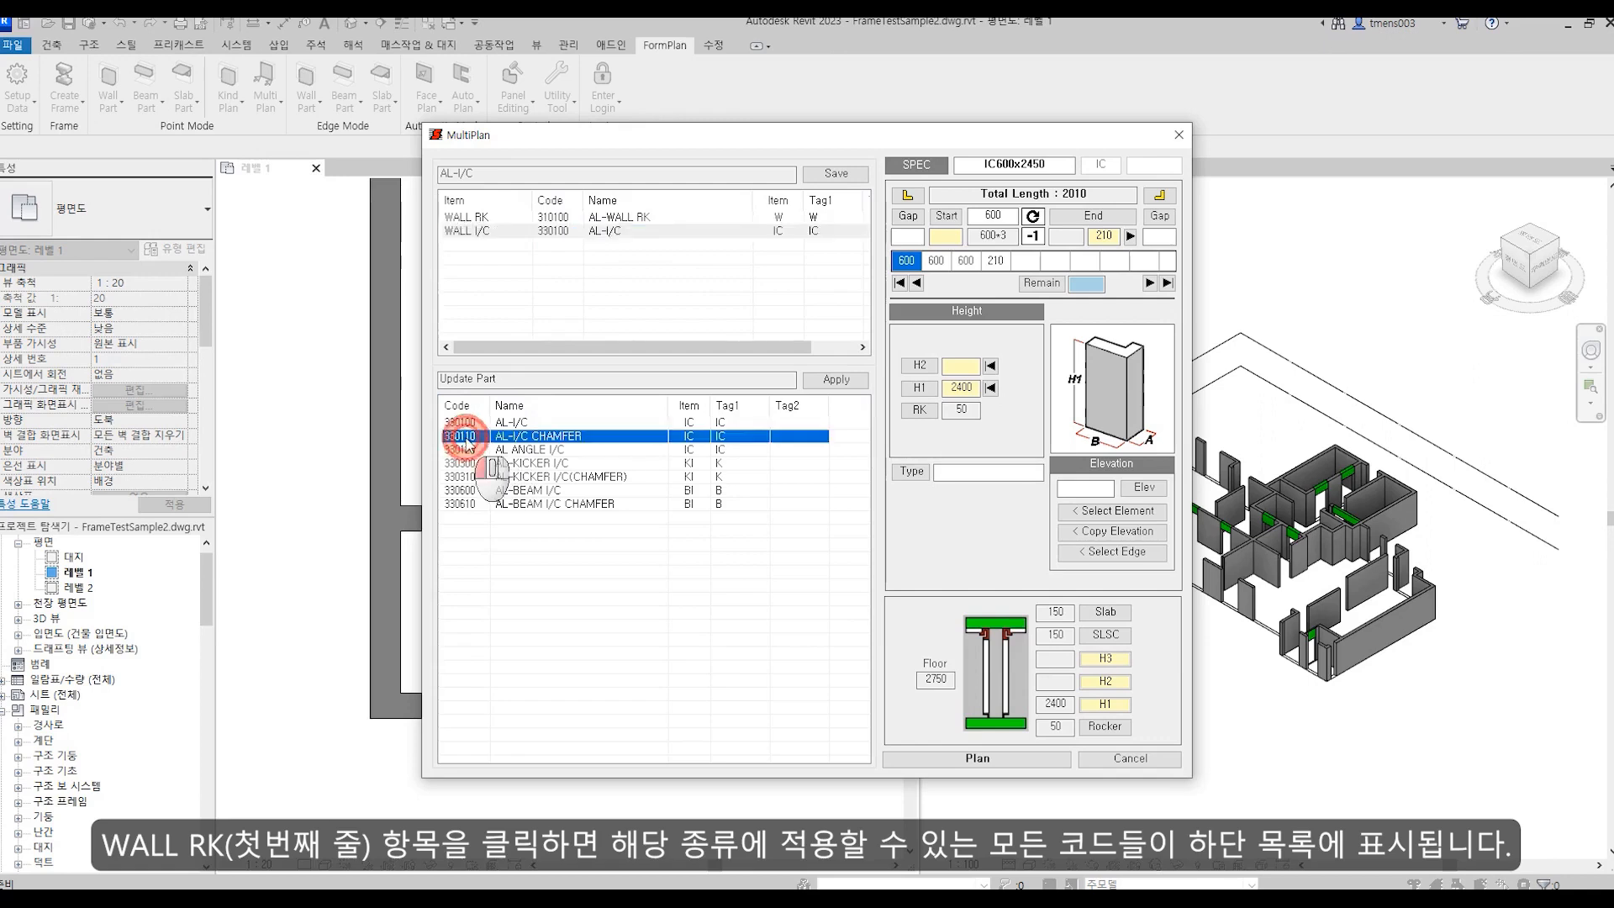
double_click(468, 437)
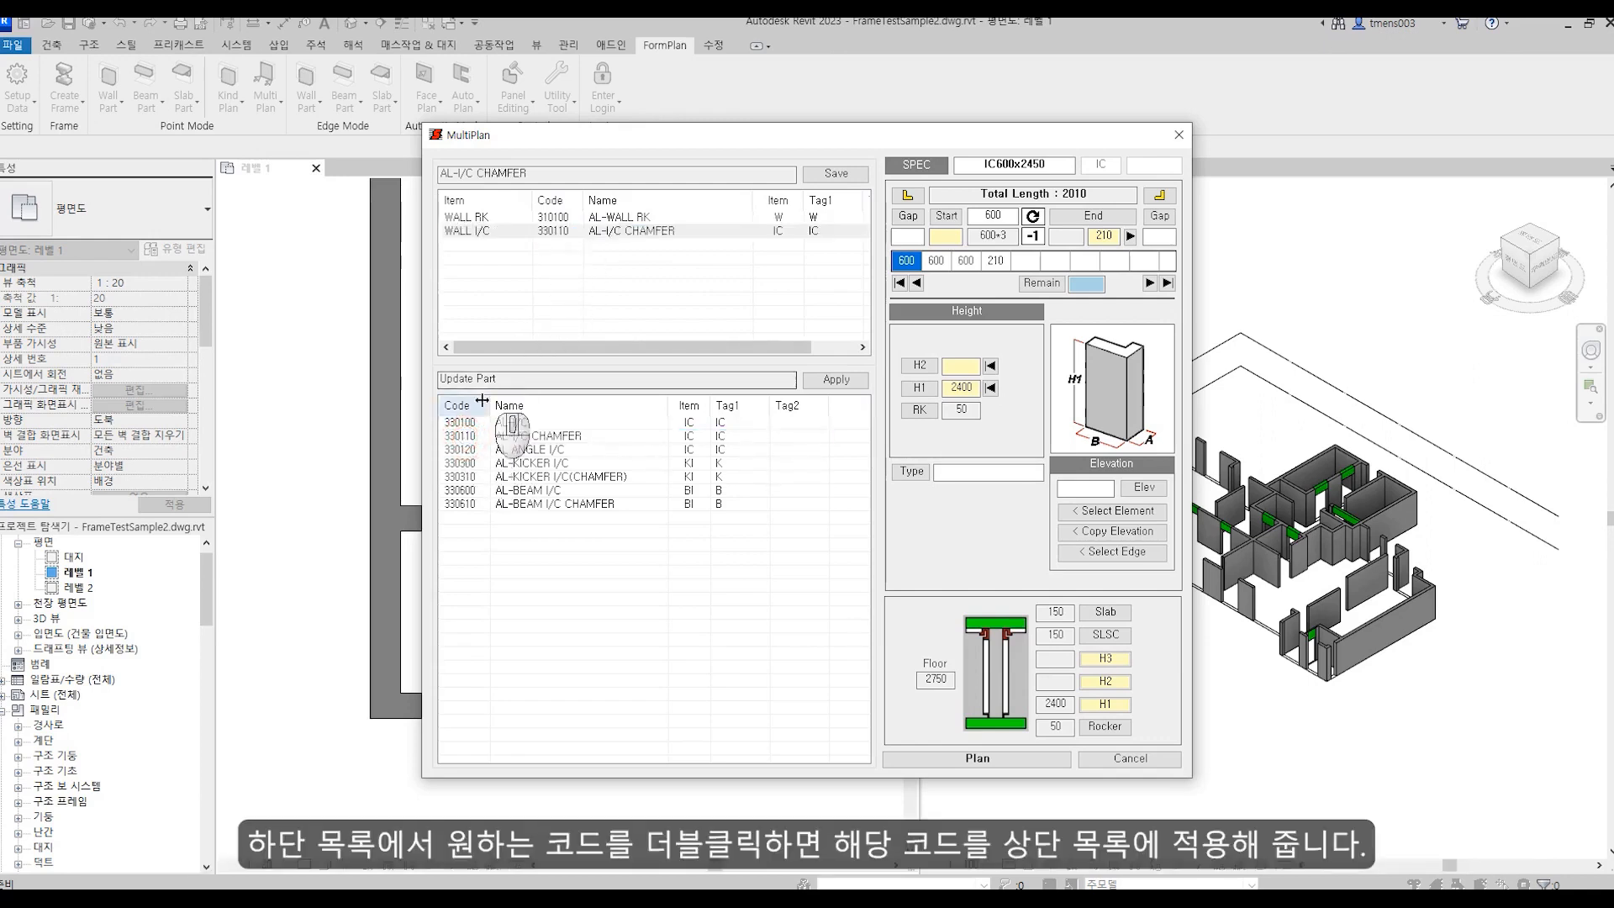
double_click(462, 422)
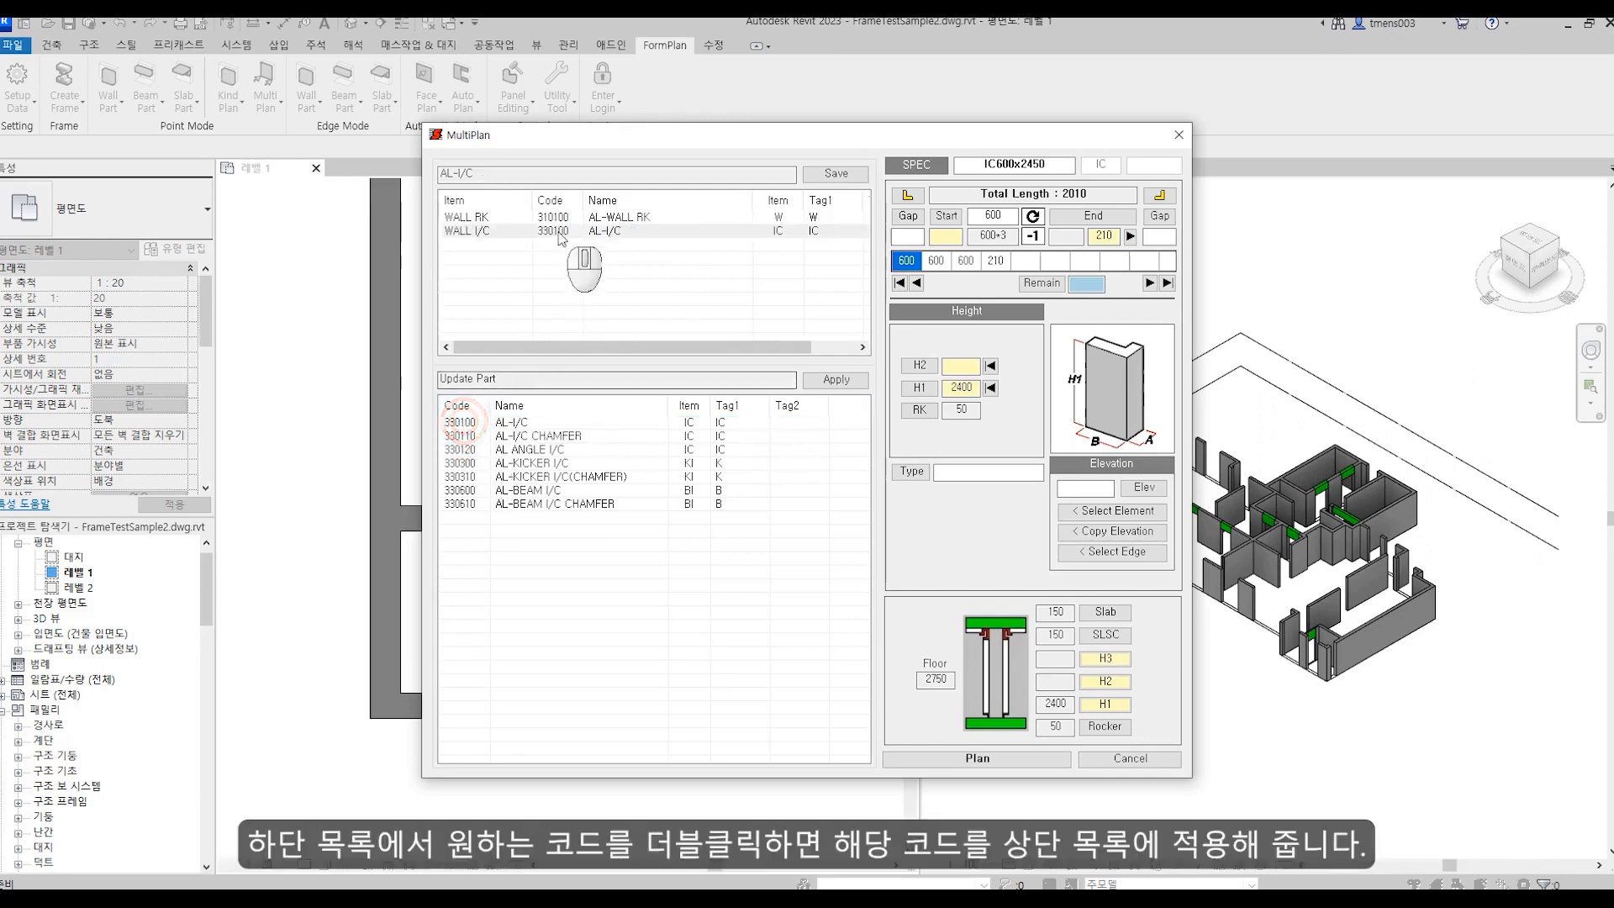
Compare the specification and height settings of the WALL RK and WALL I/C items.
click(656, 218)
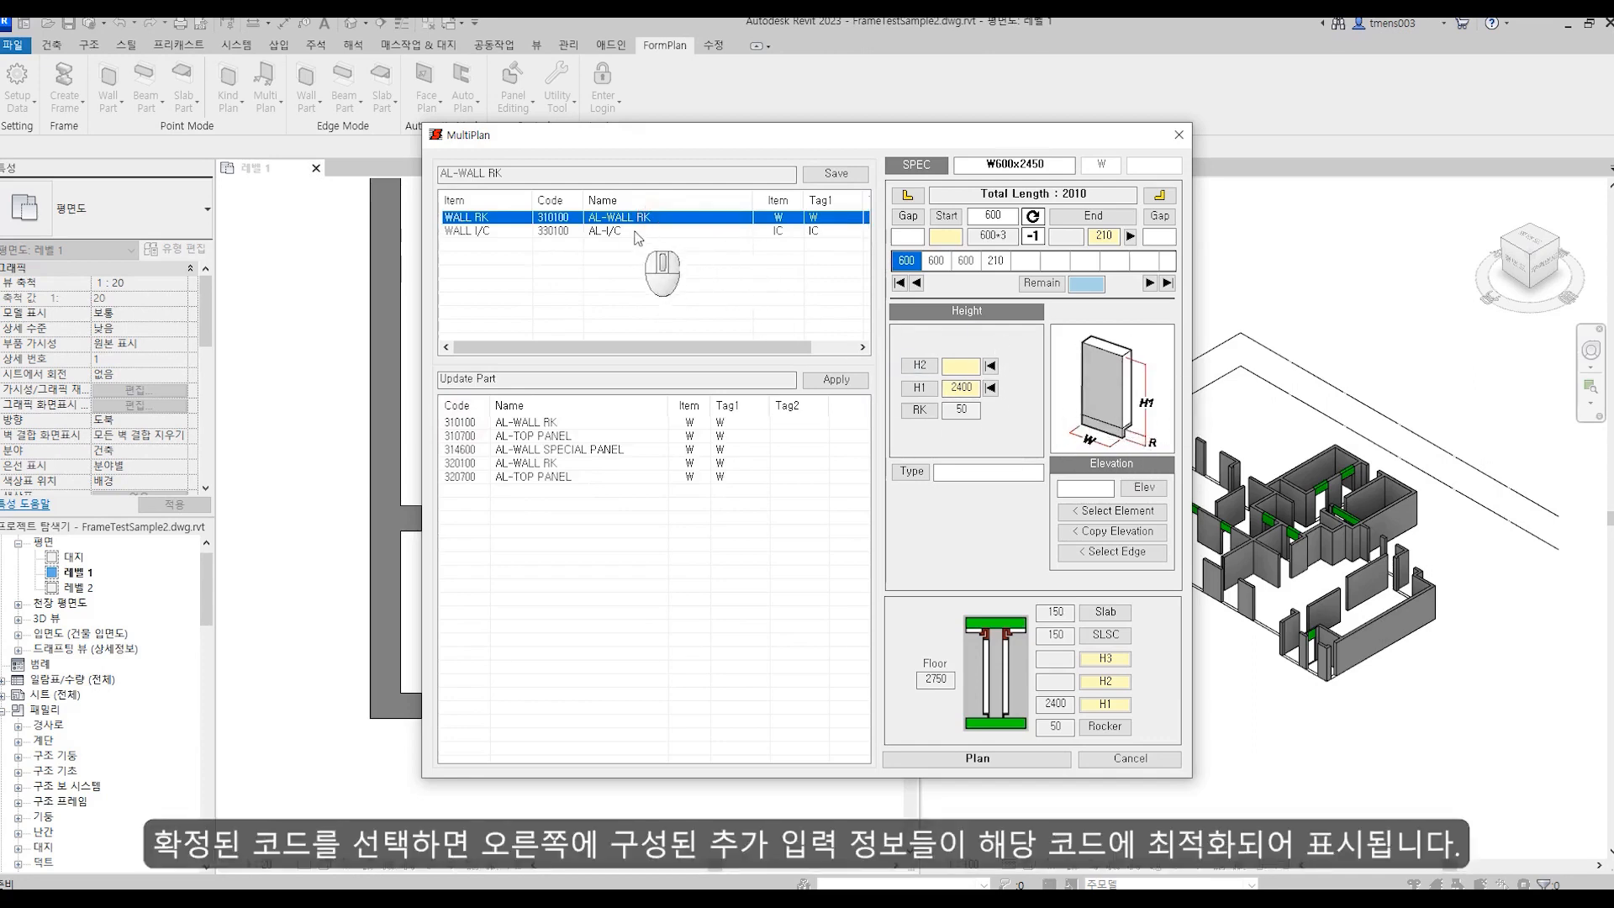
click(633, 231)
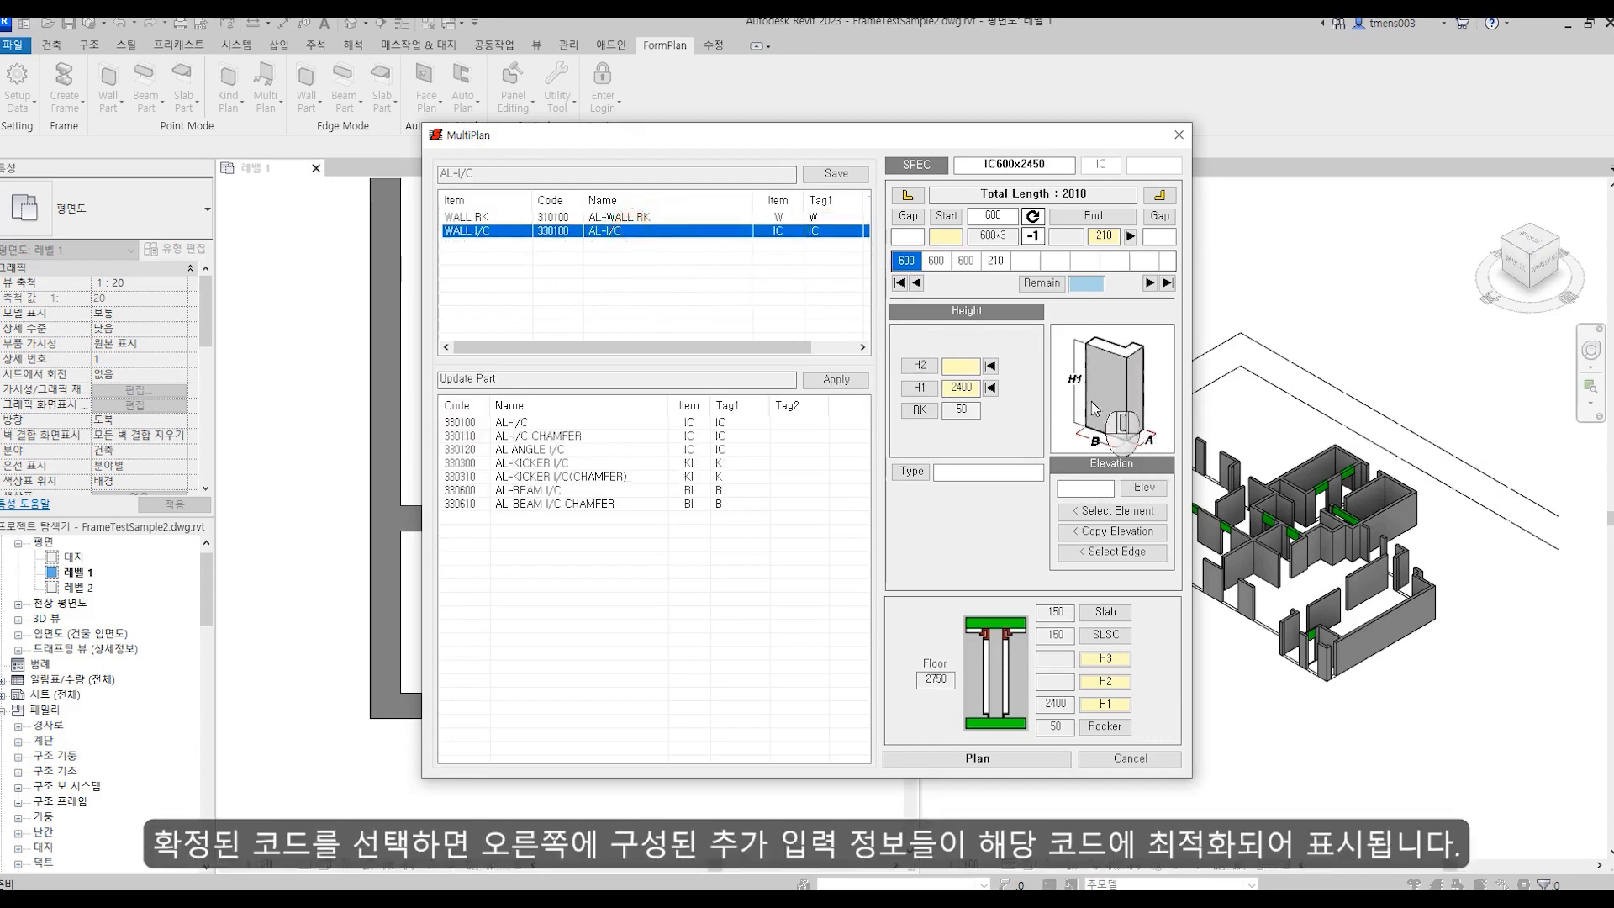
click(649, 217)
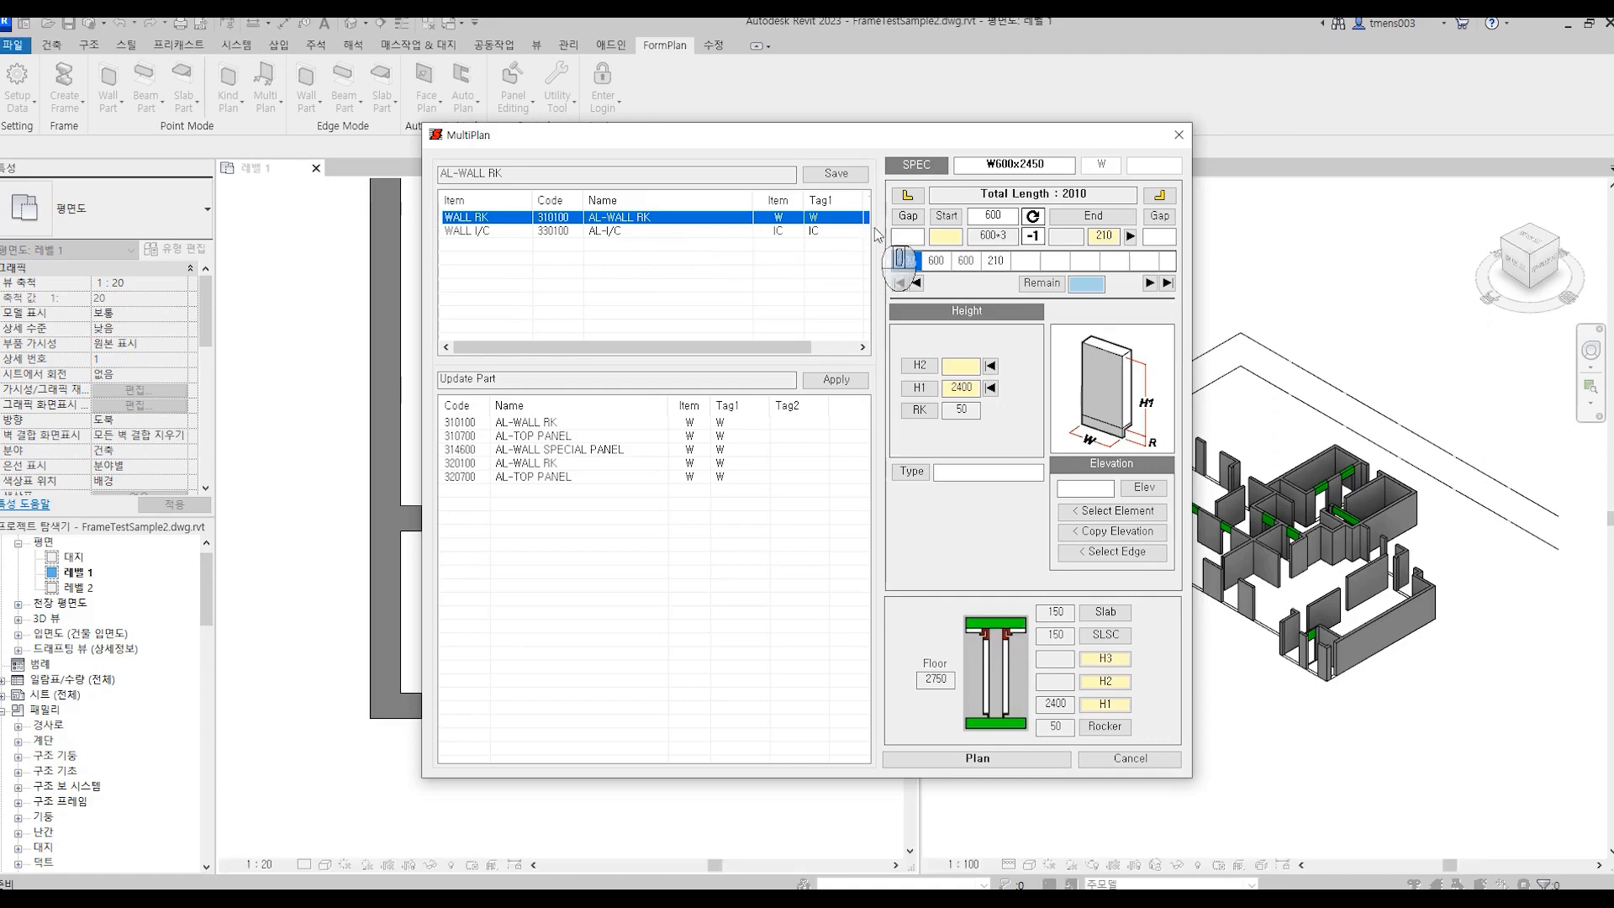
Add 150 in-corners at both ends of the run and place the panels on both wall faces.
drag(858, 142, 1208, 132)
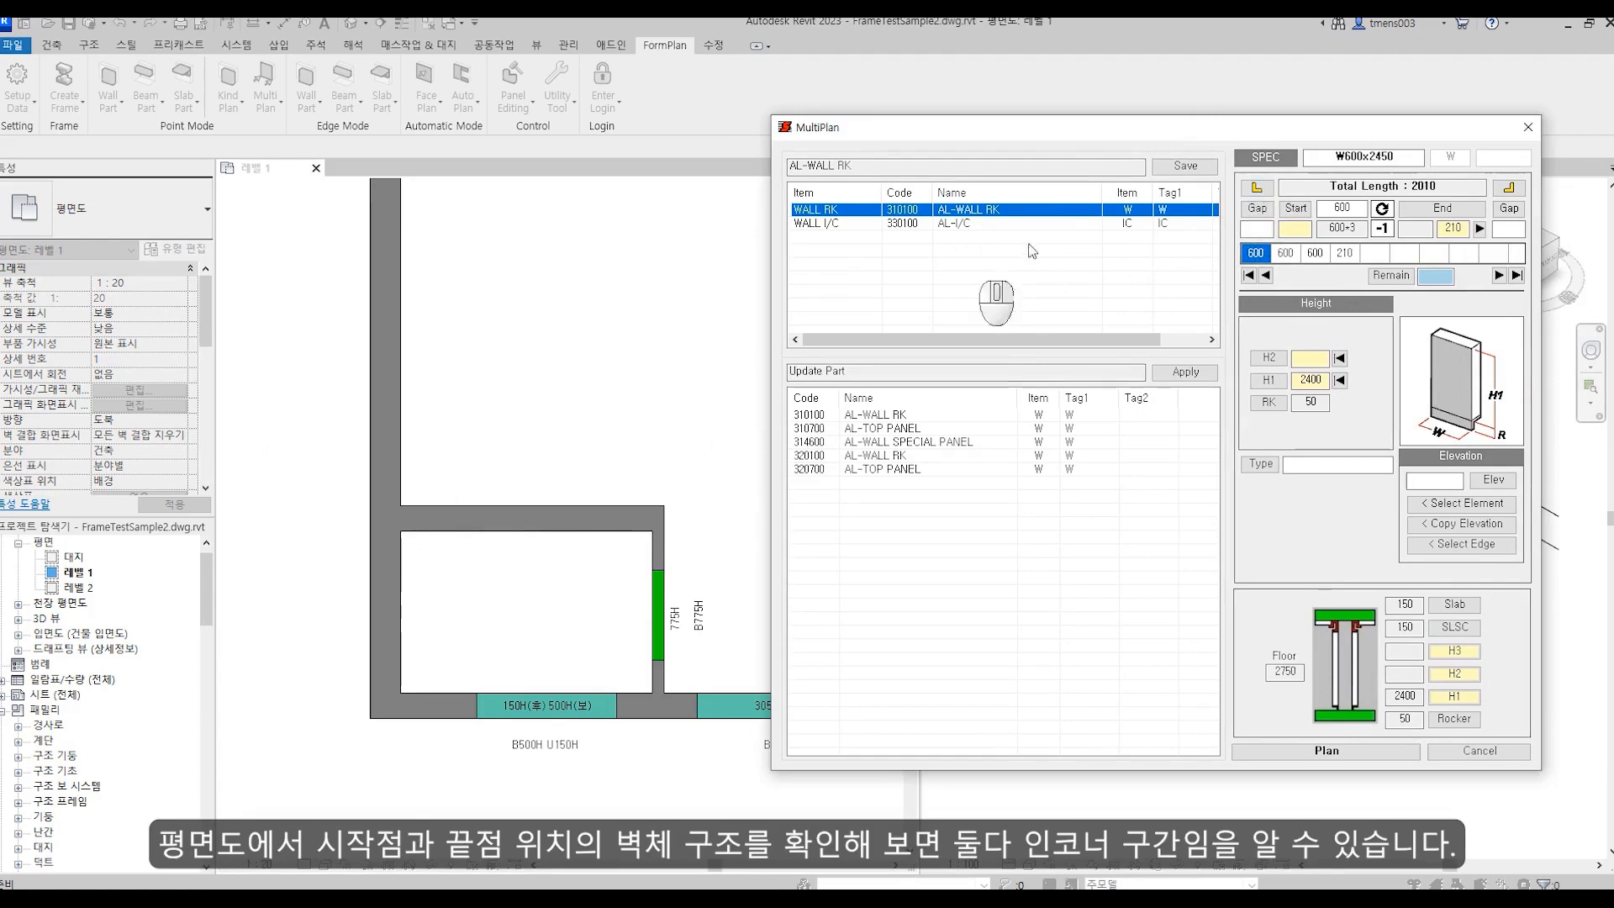
click(1256, 189)
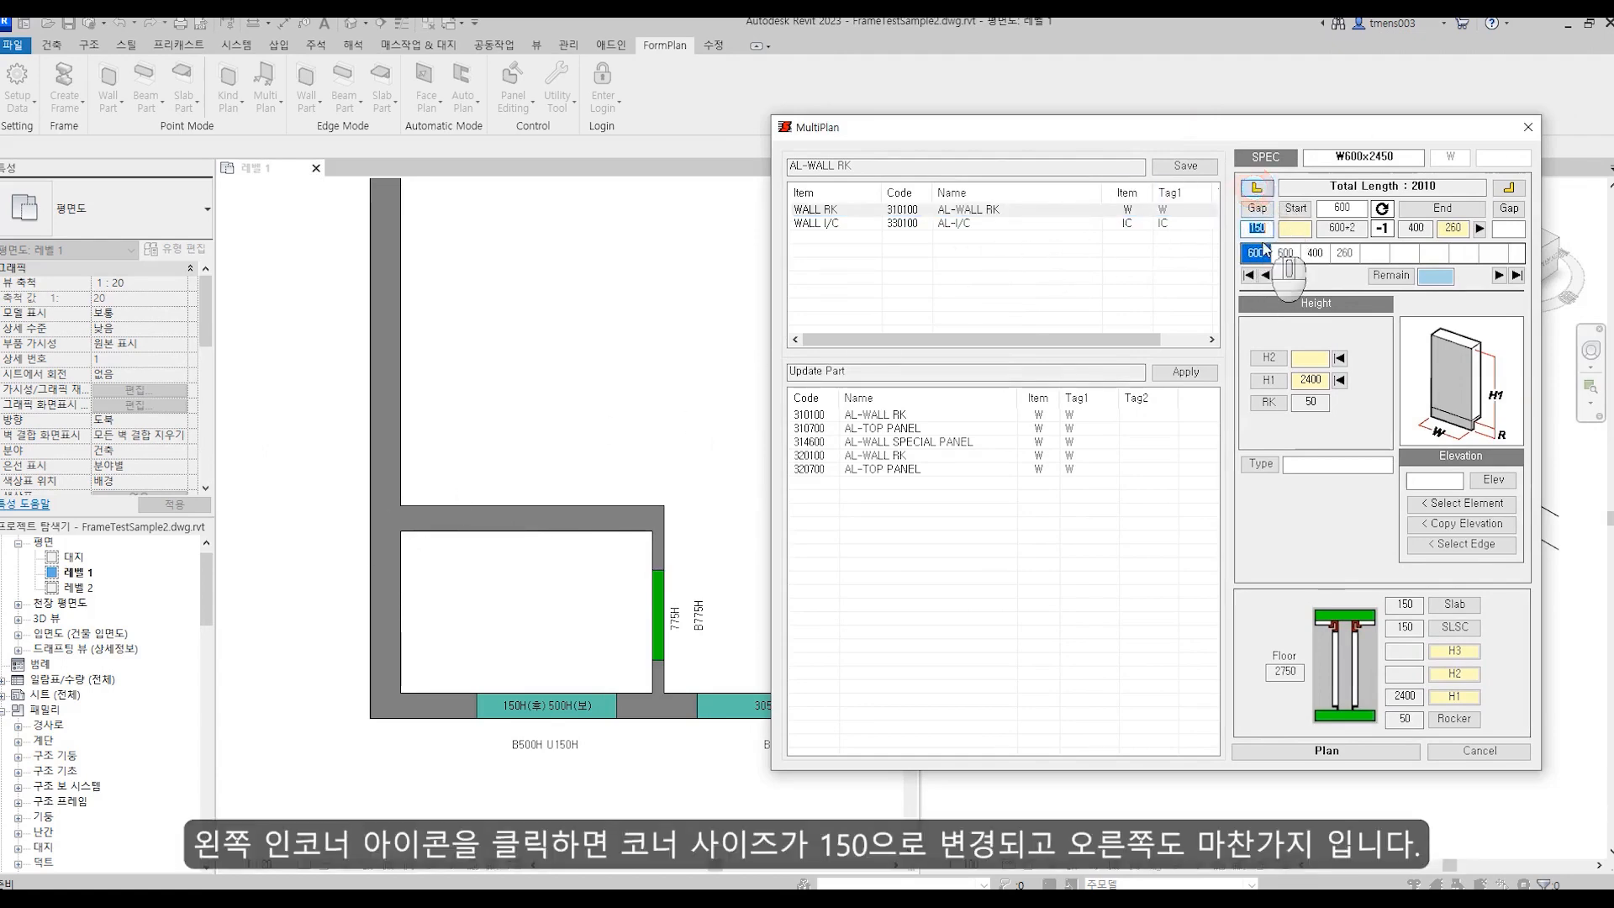
click(1509, 188)
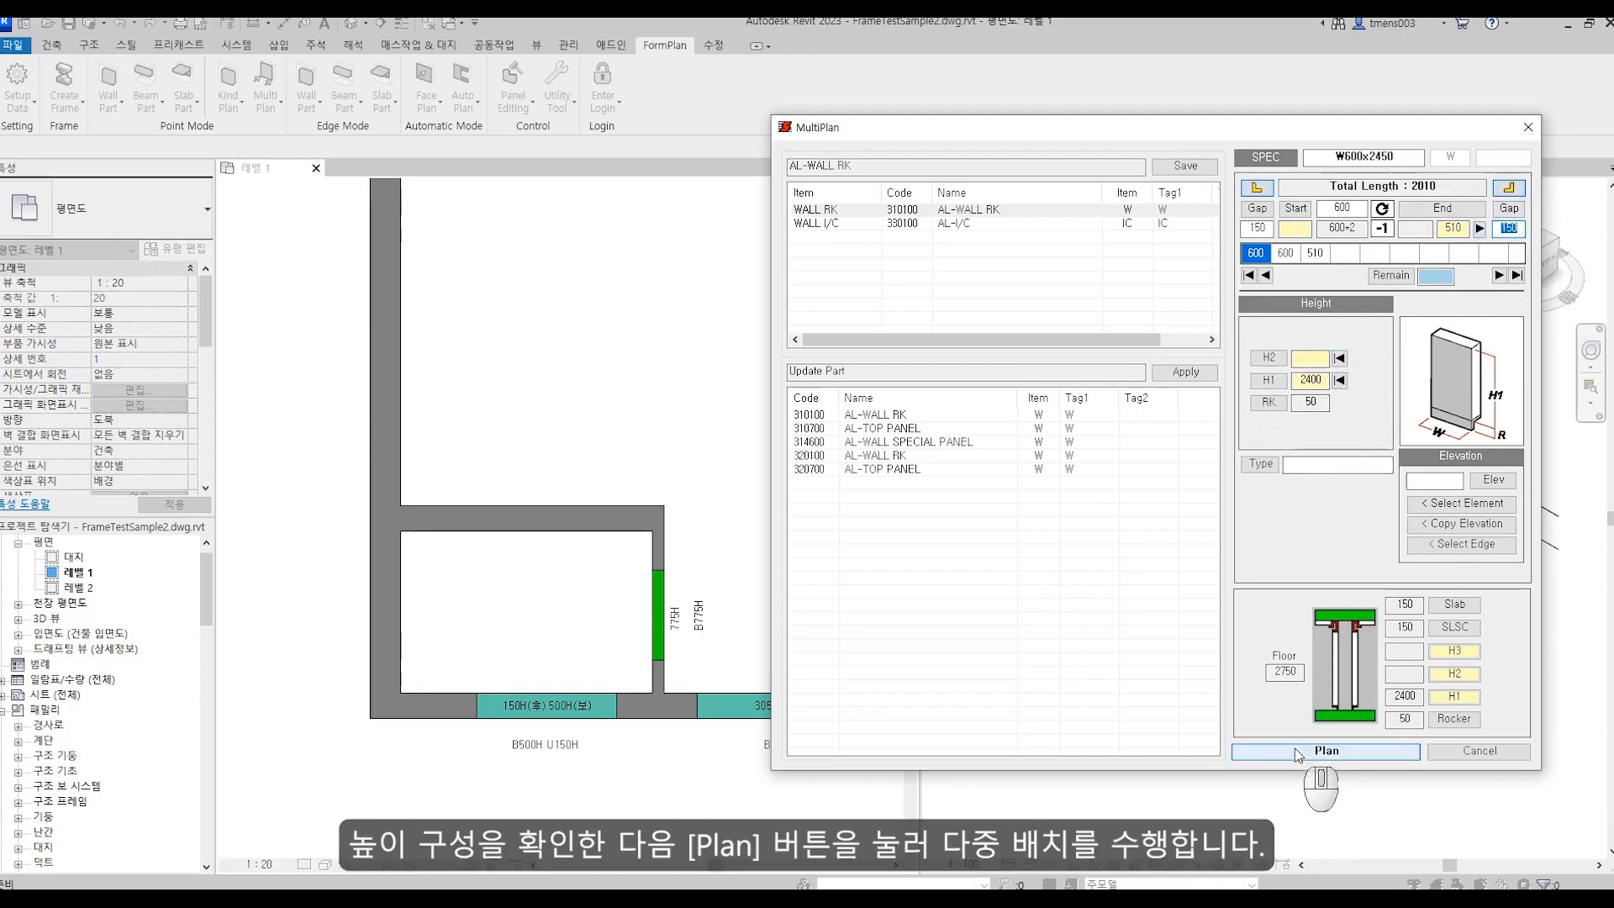
click(1327, 751)
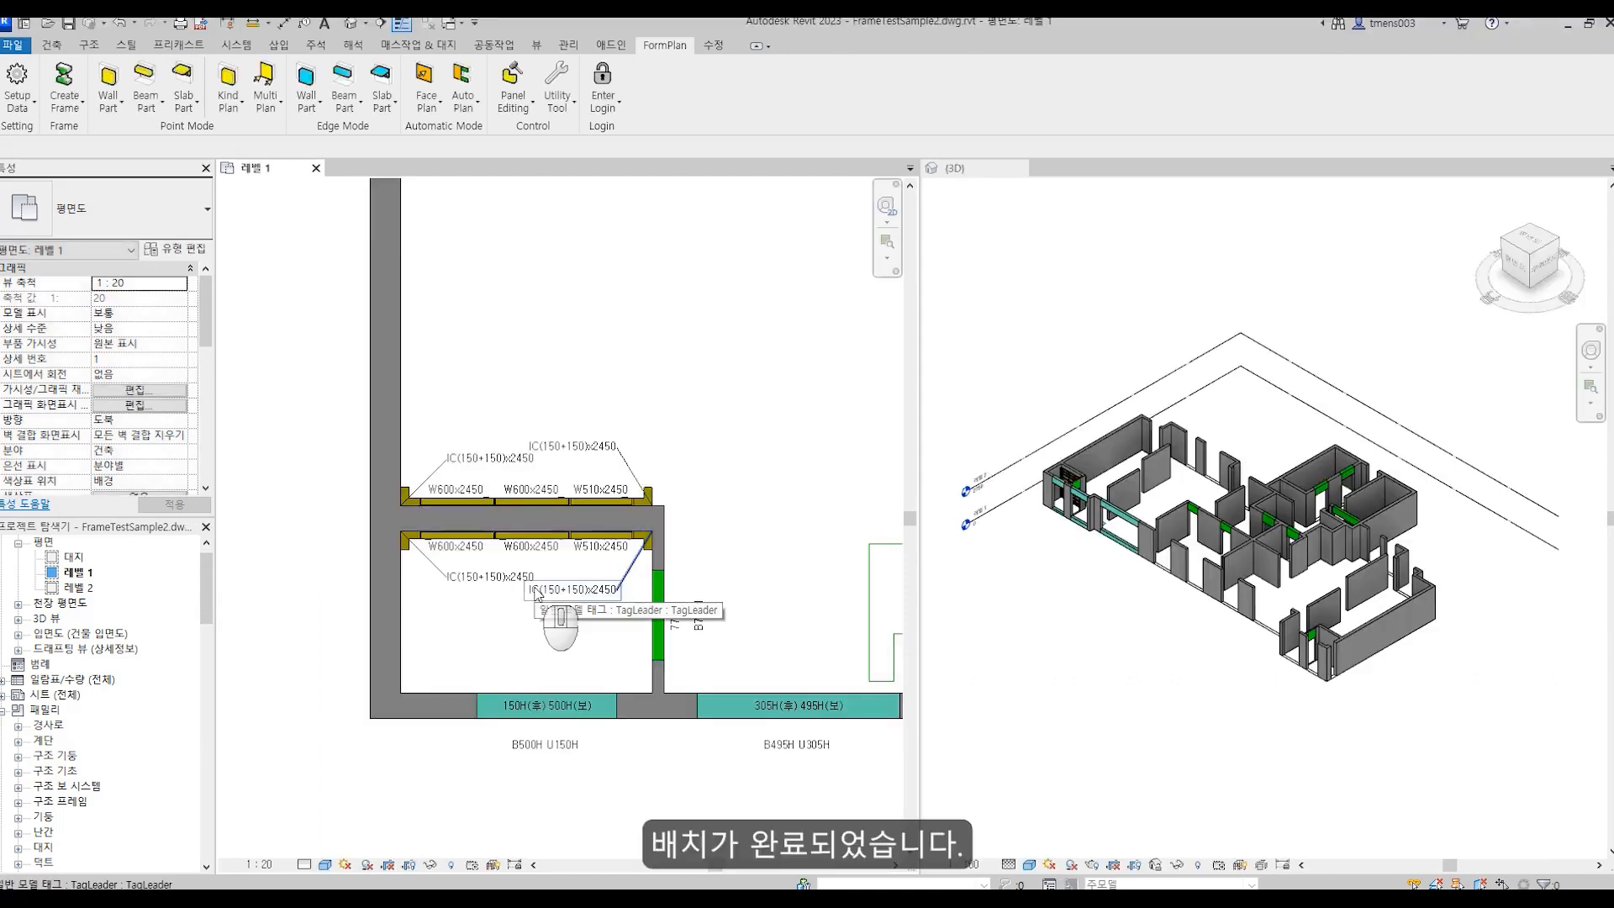
Check the placed panels and their size tags, and undo the two-sided placement.
scroll(534, 595, up, 3)
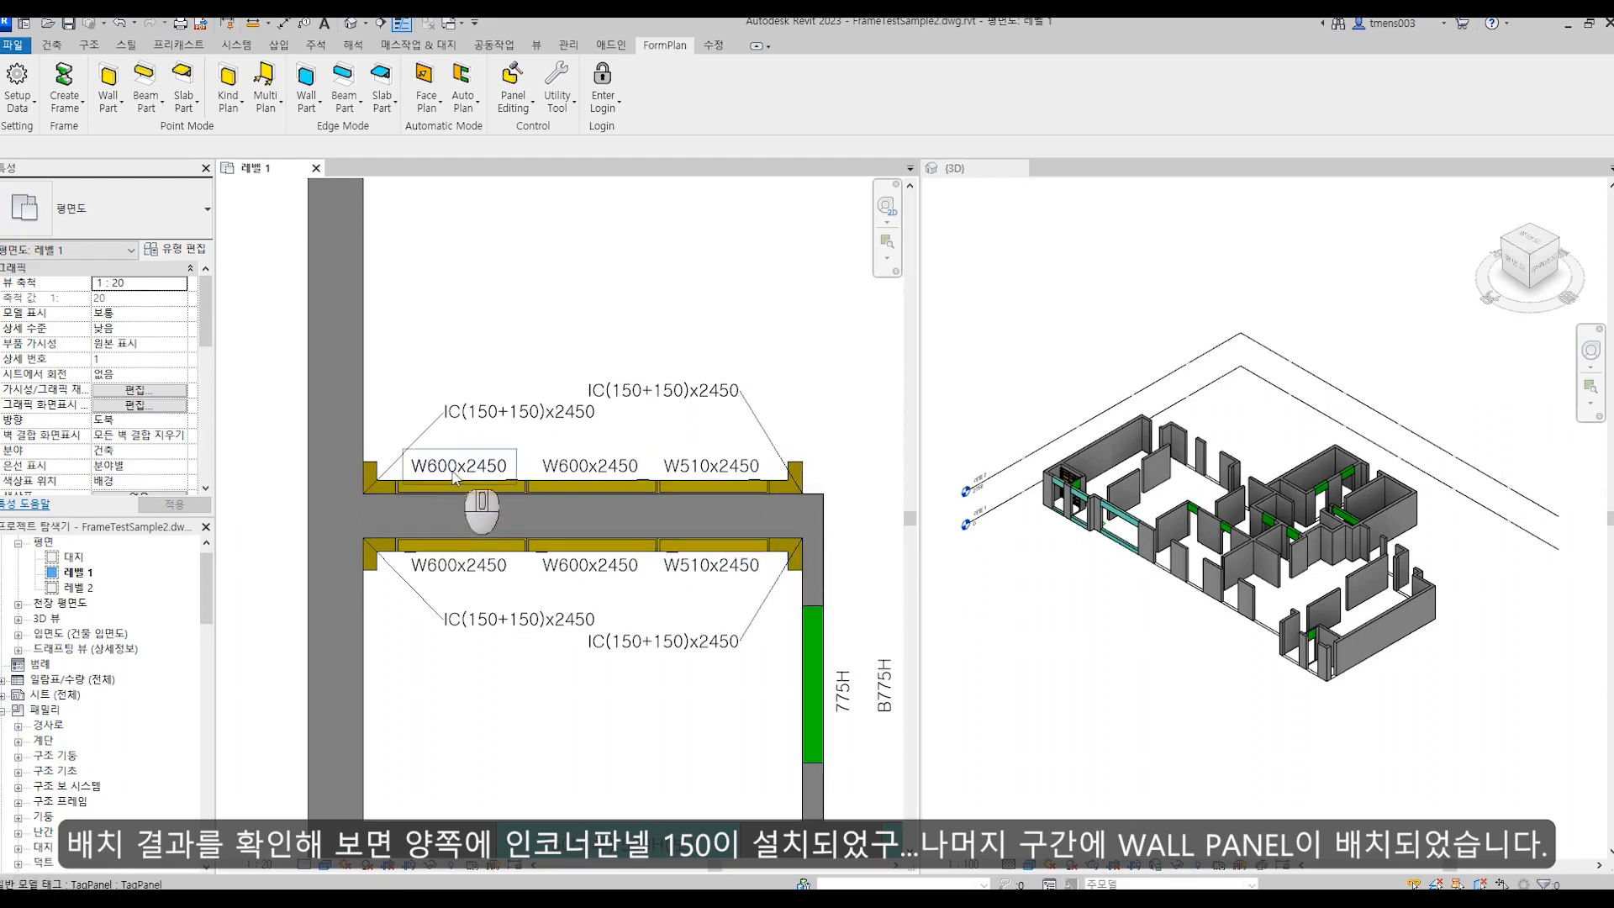
scroll(593, 583, down, 1)
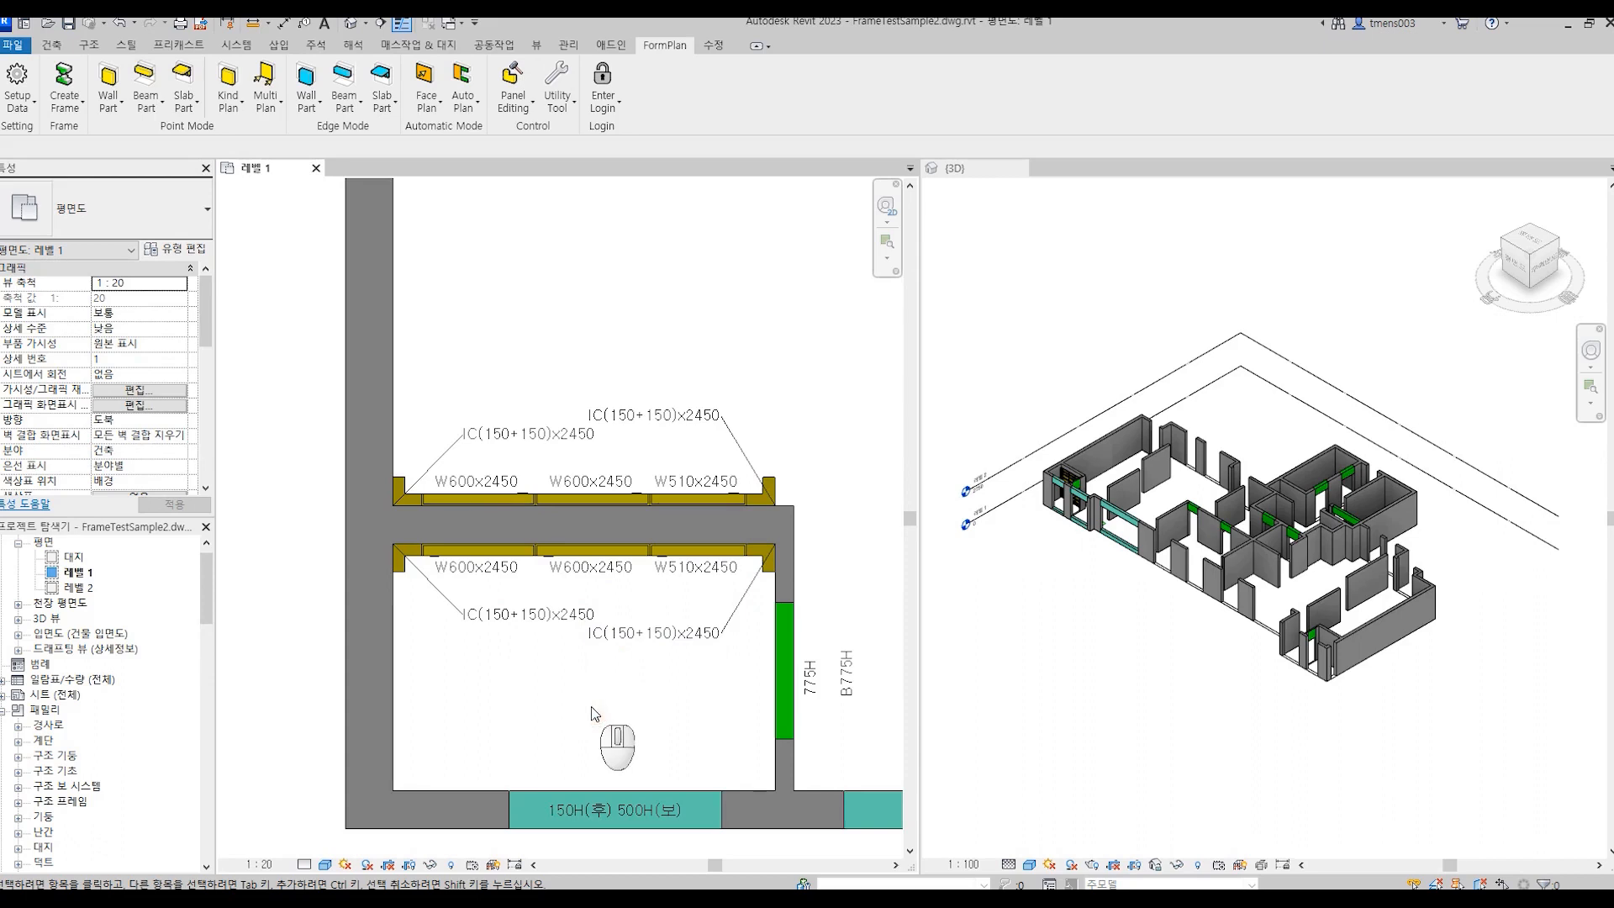
click(119, 23)
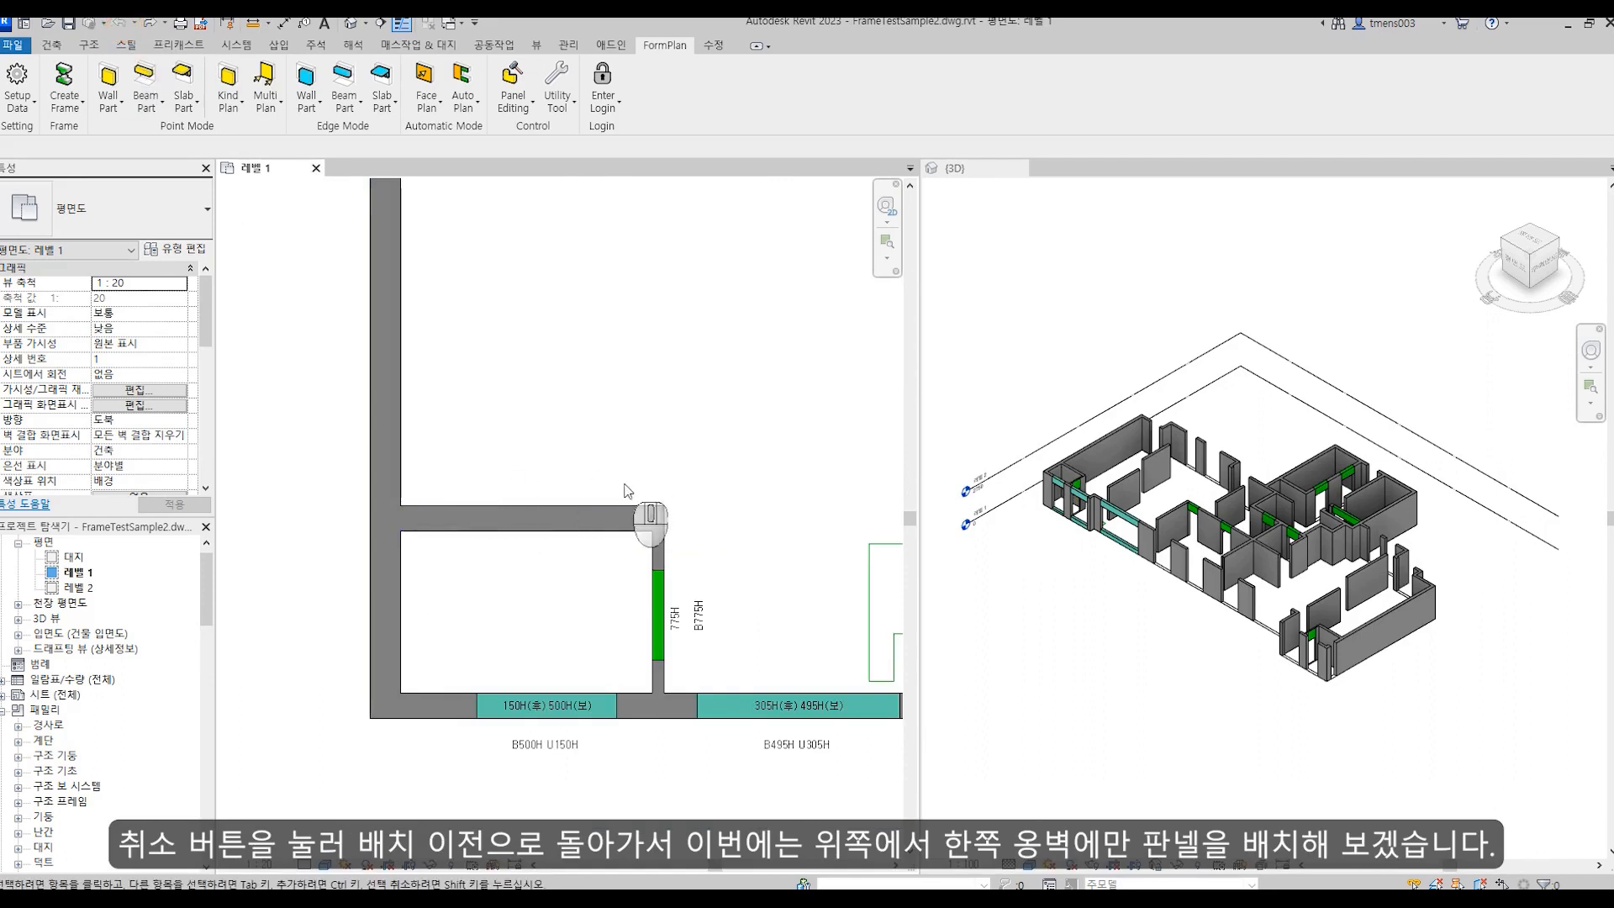
Start a one-sided AL-WALL (AW1) multi-panel layout along only the upper face of the same wall.
click(268, 105)
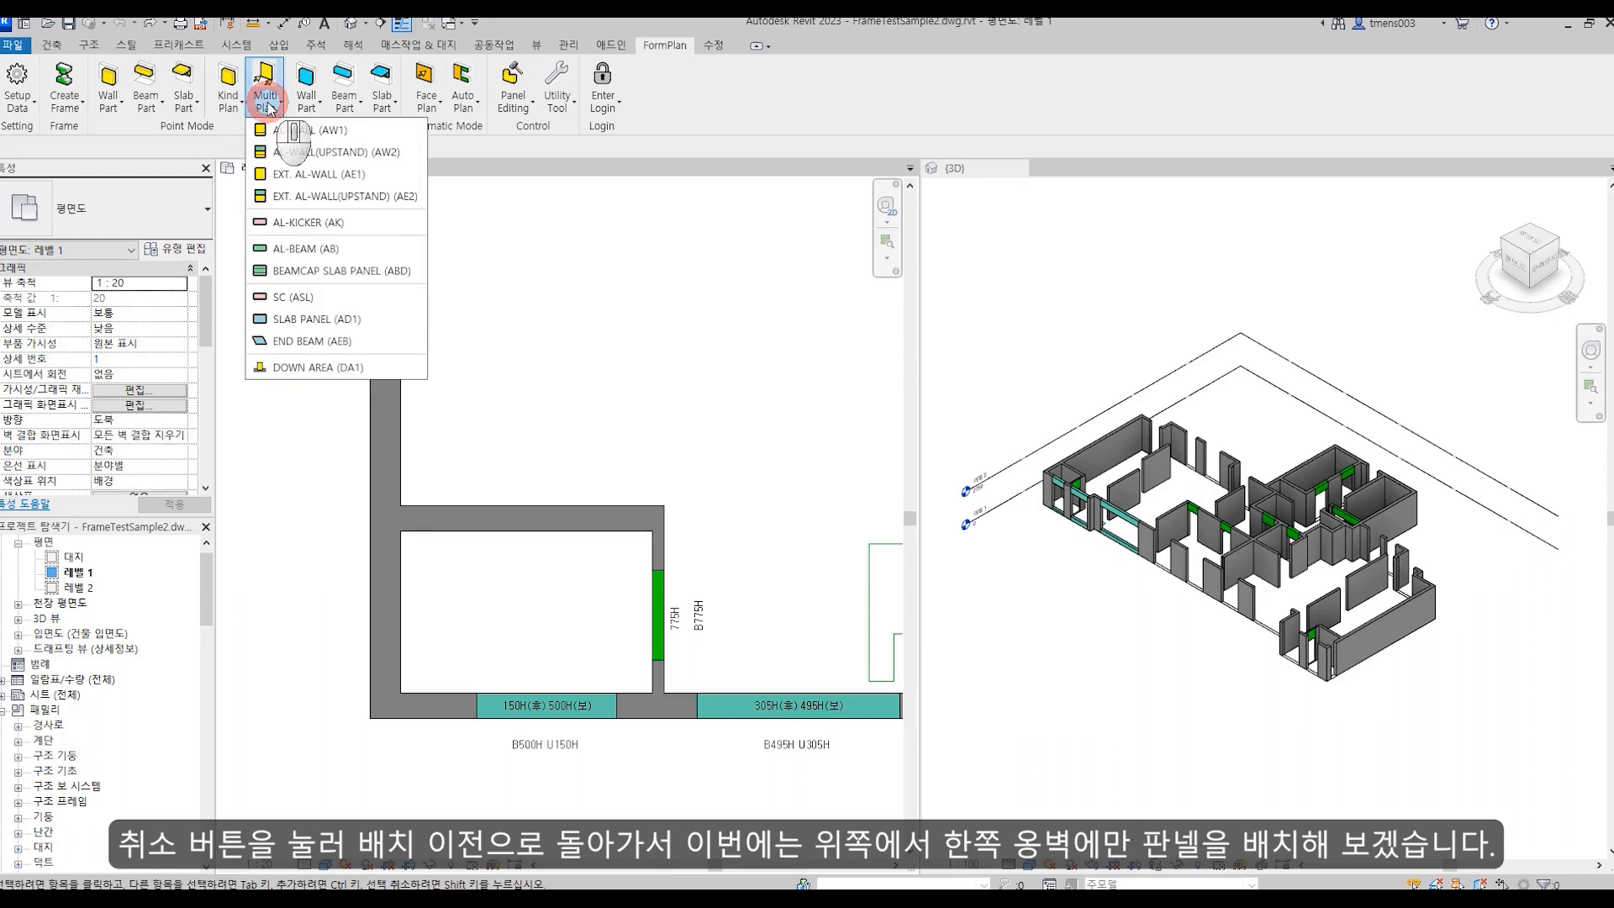
click(339, 137)
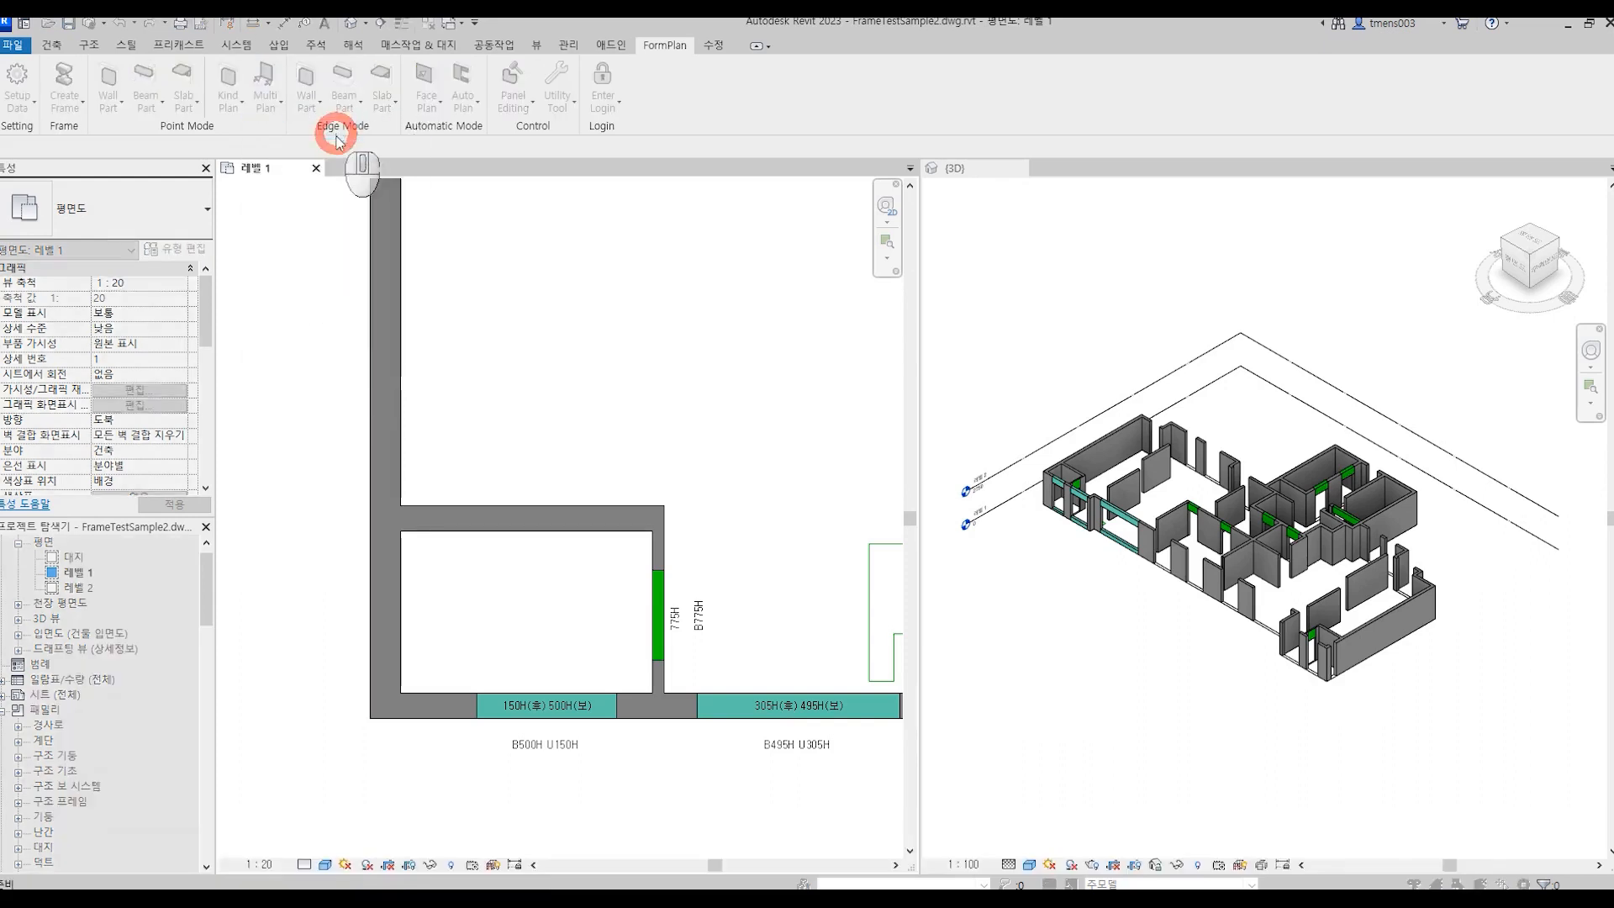
click(400, 505)
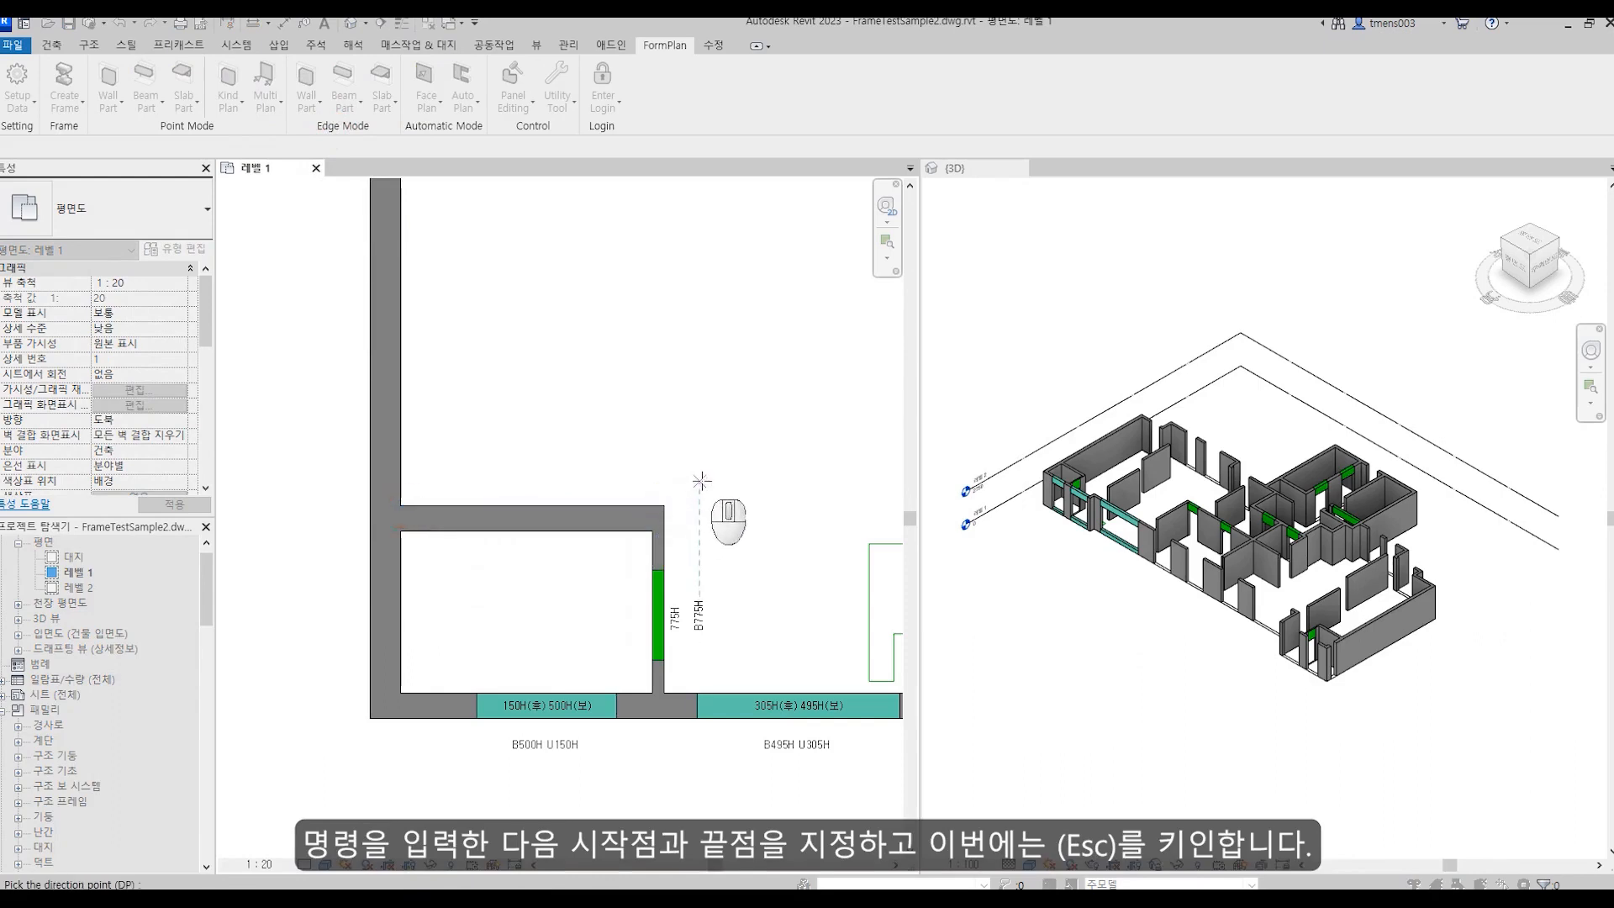
key(Escape)
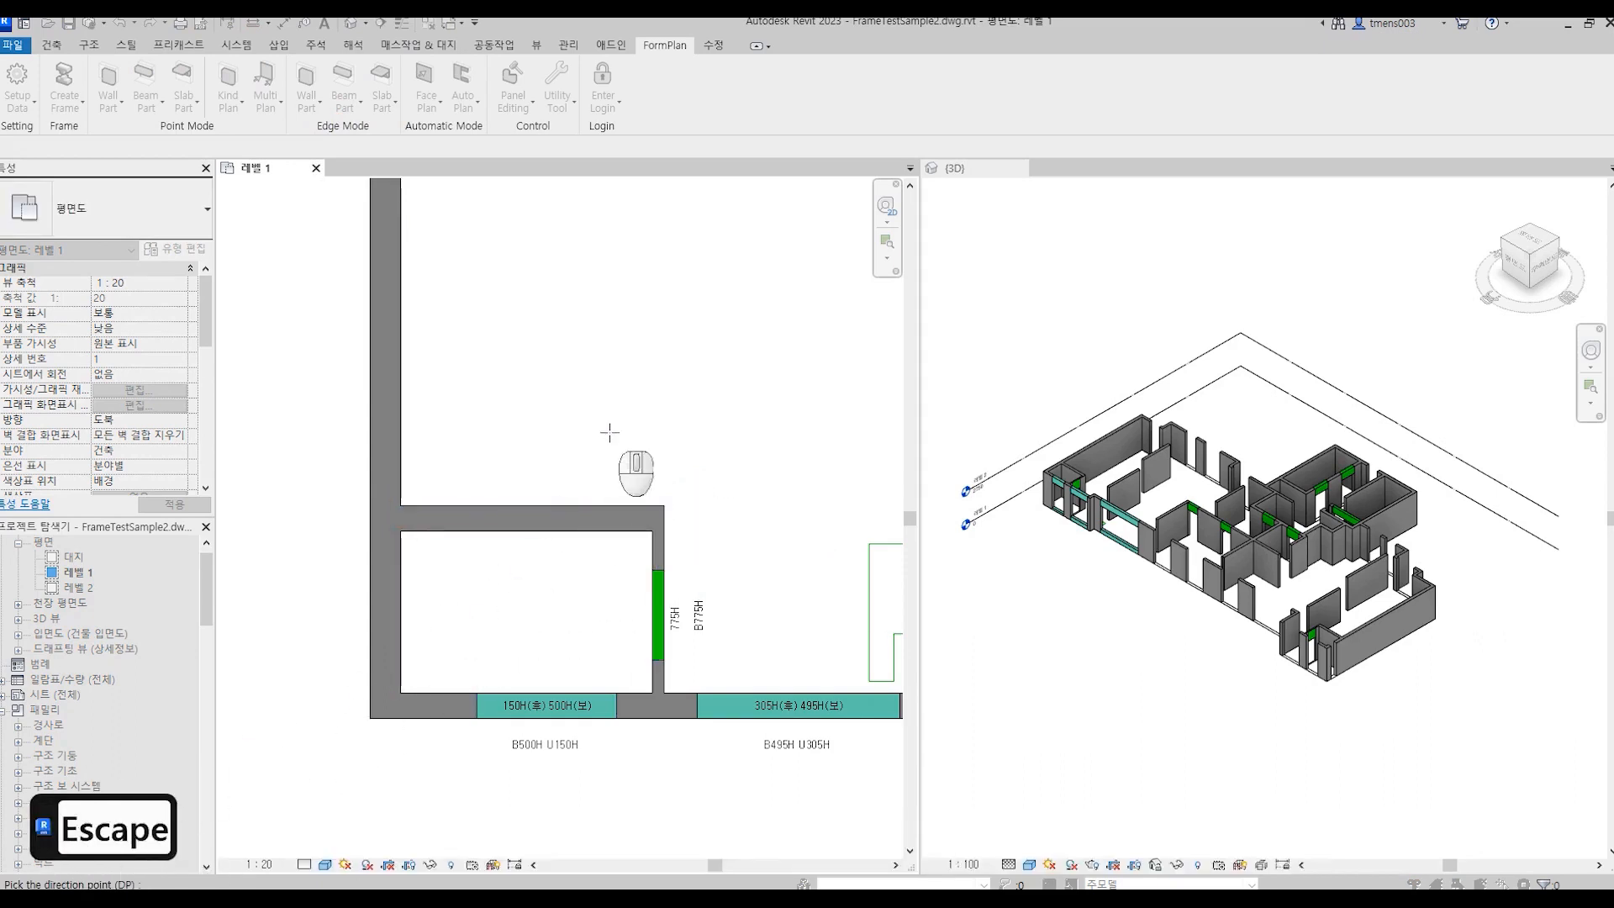
click(554, 408)
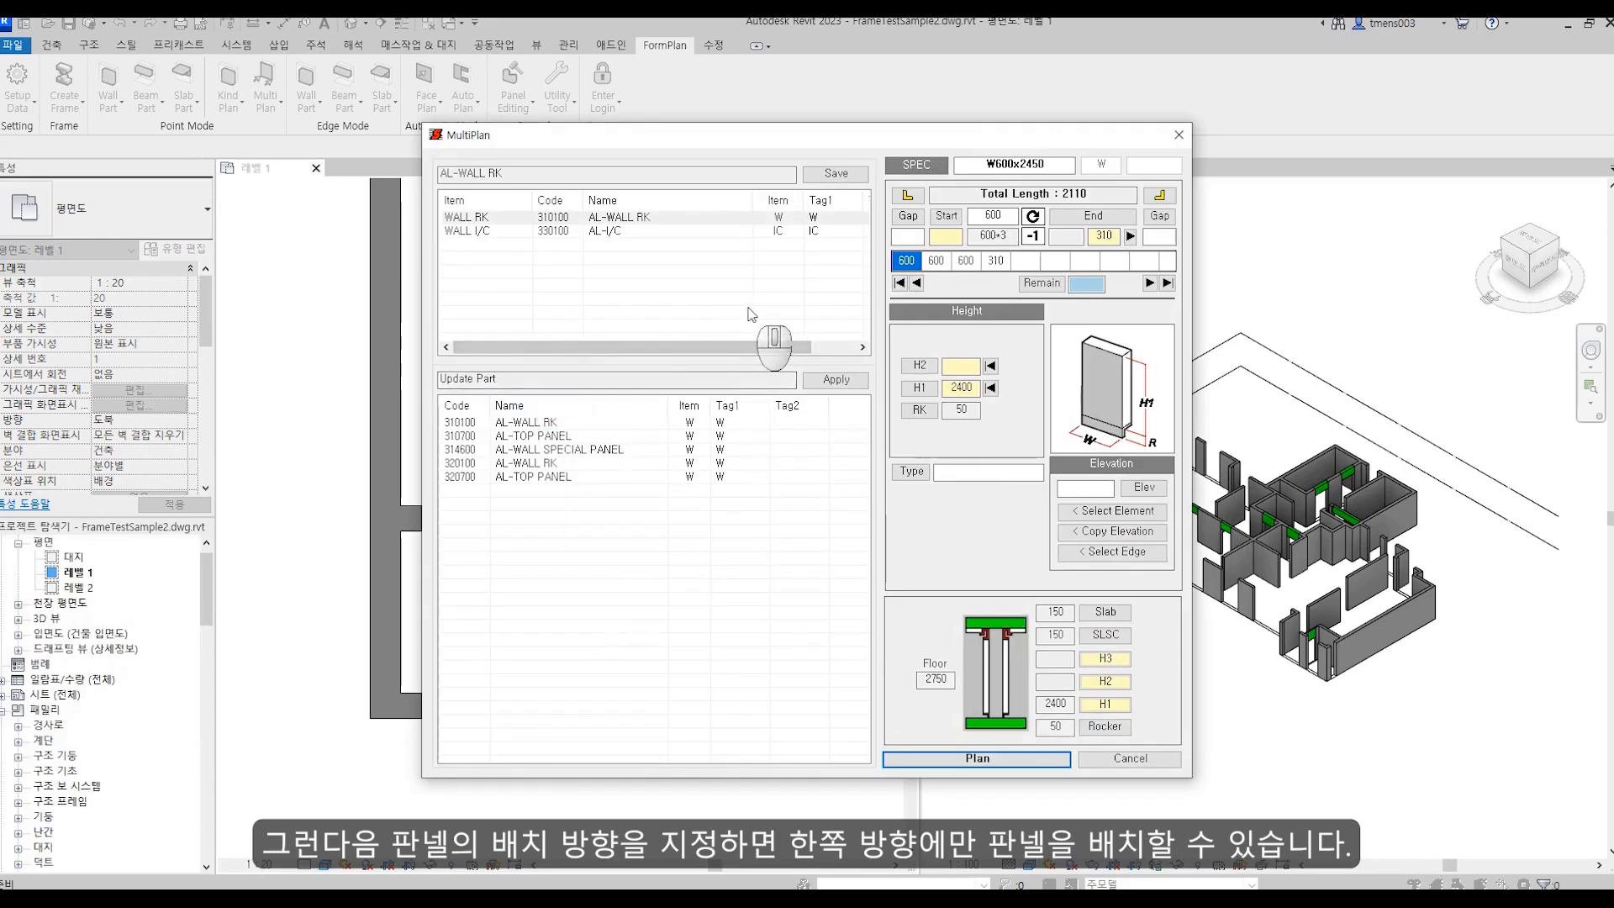
Add a 150 in-corner at the run's start and set the end panel to 250, letting the last 600 panel absorb the difference.
drag(712, 135, 1040, 152)
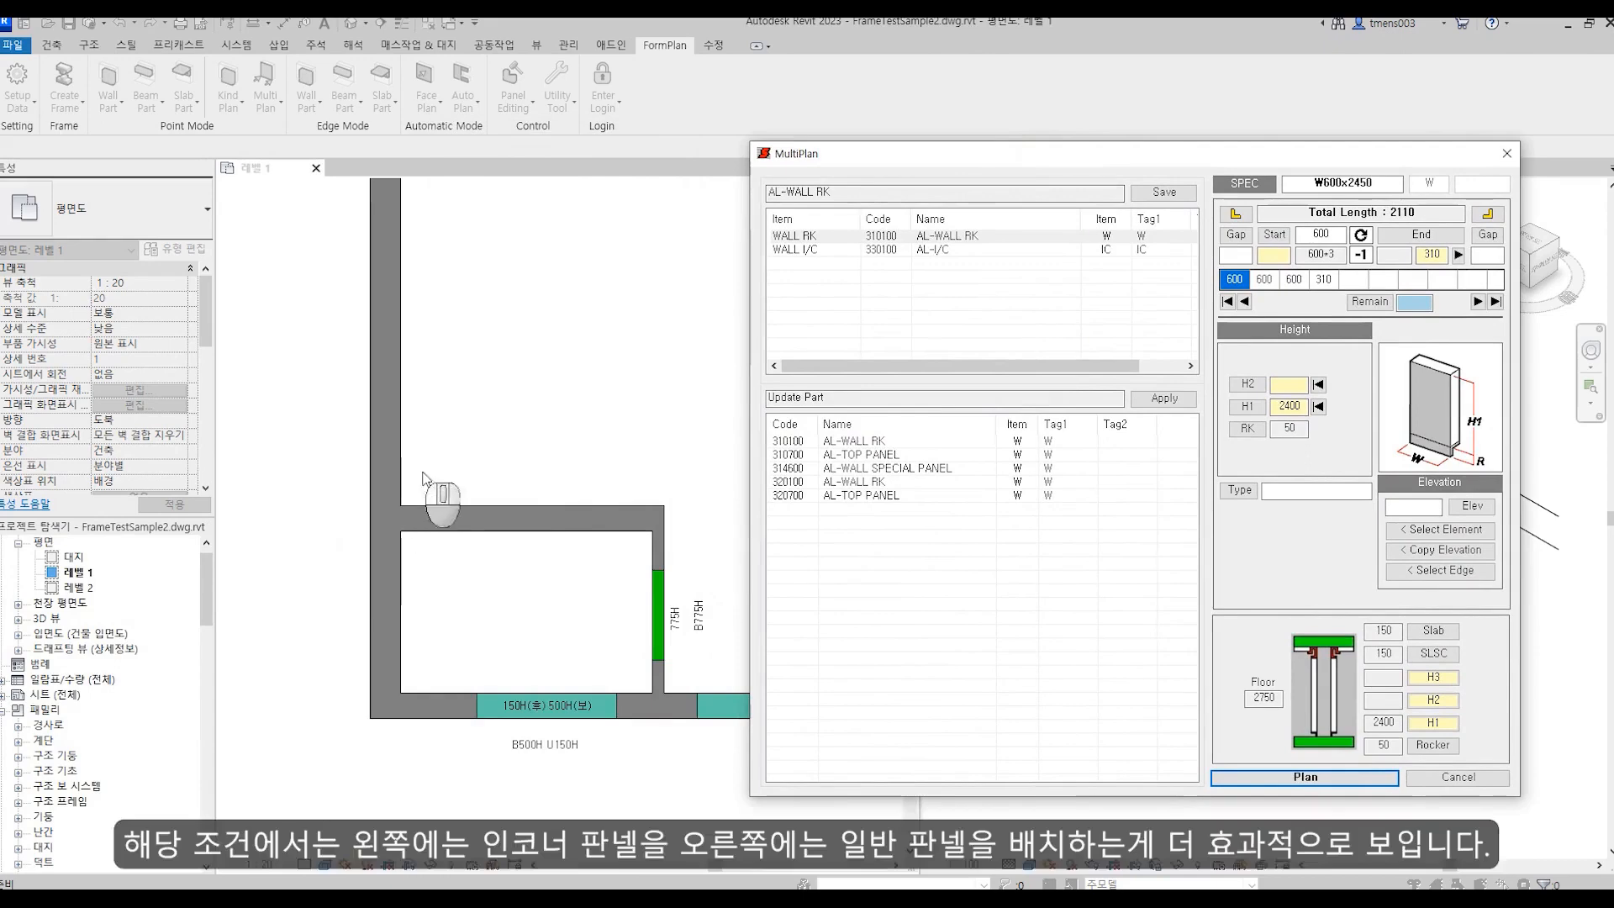
click(1233, 216)
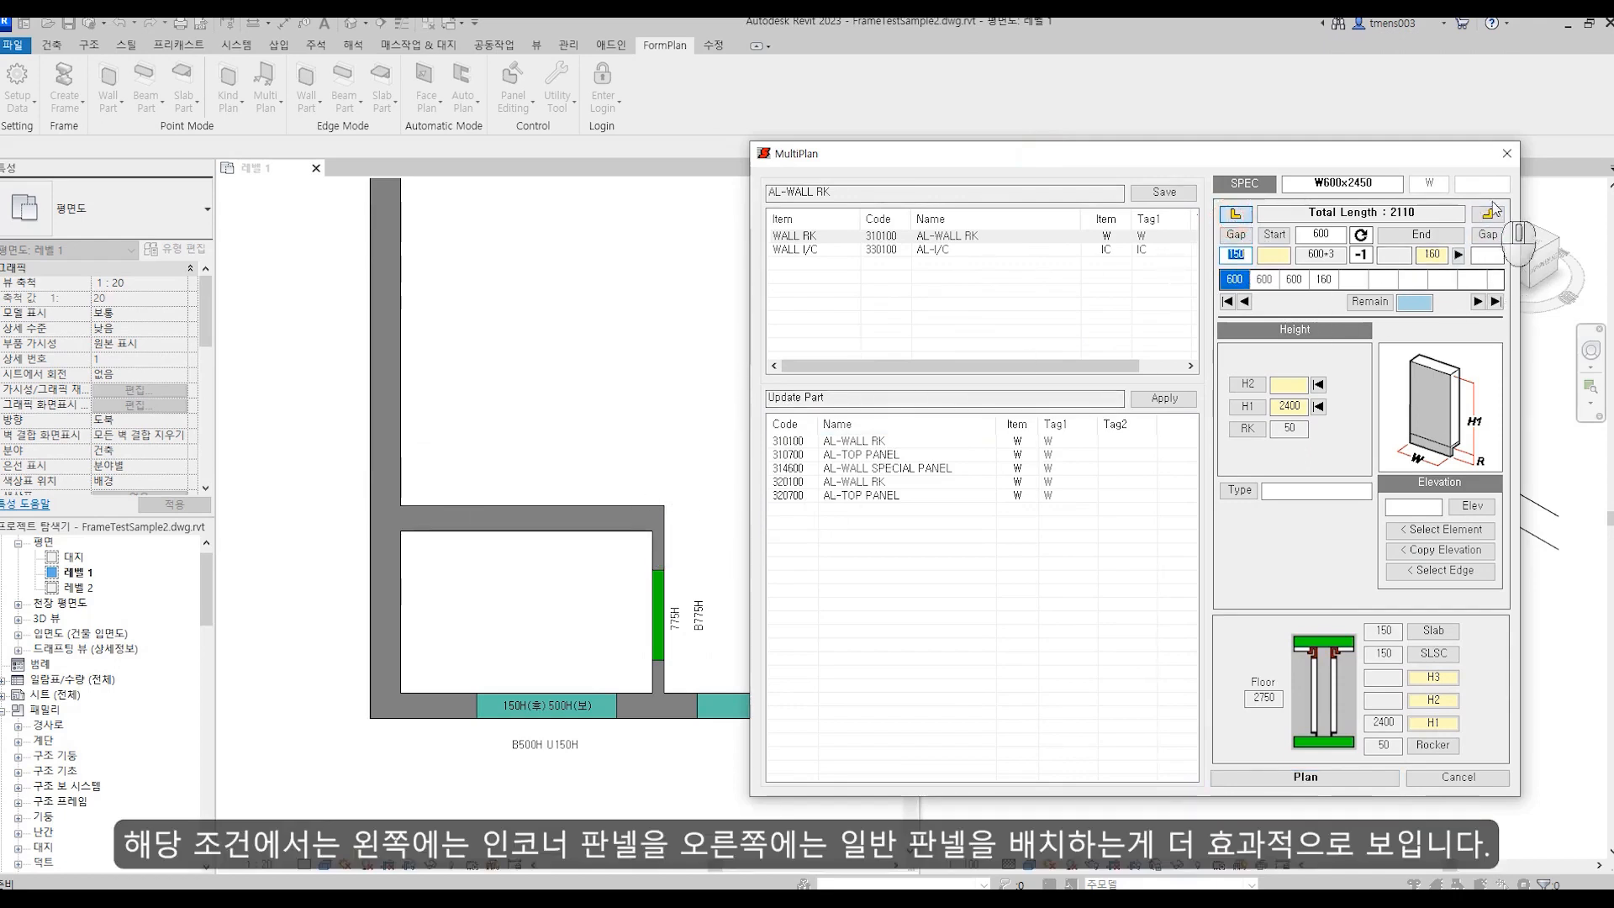
click(1429, 254)
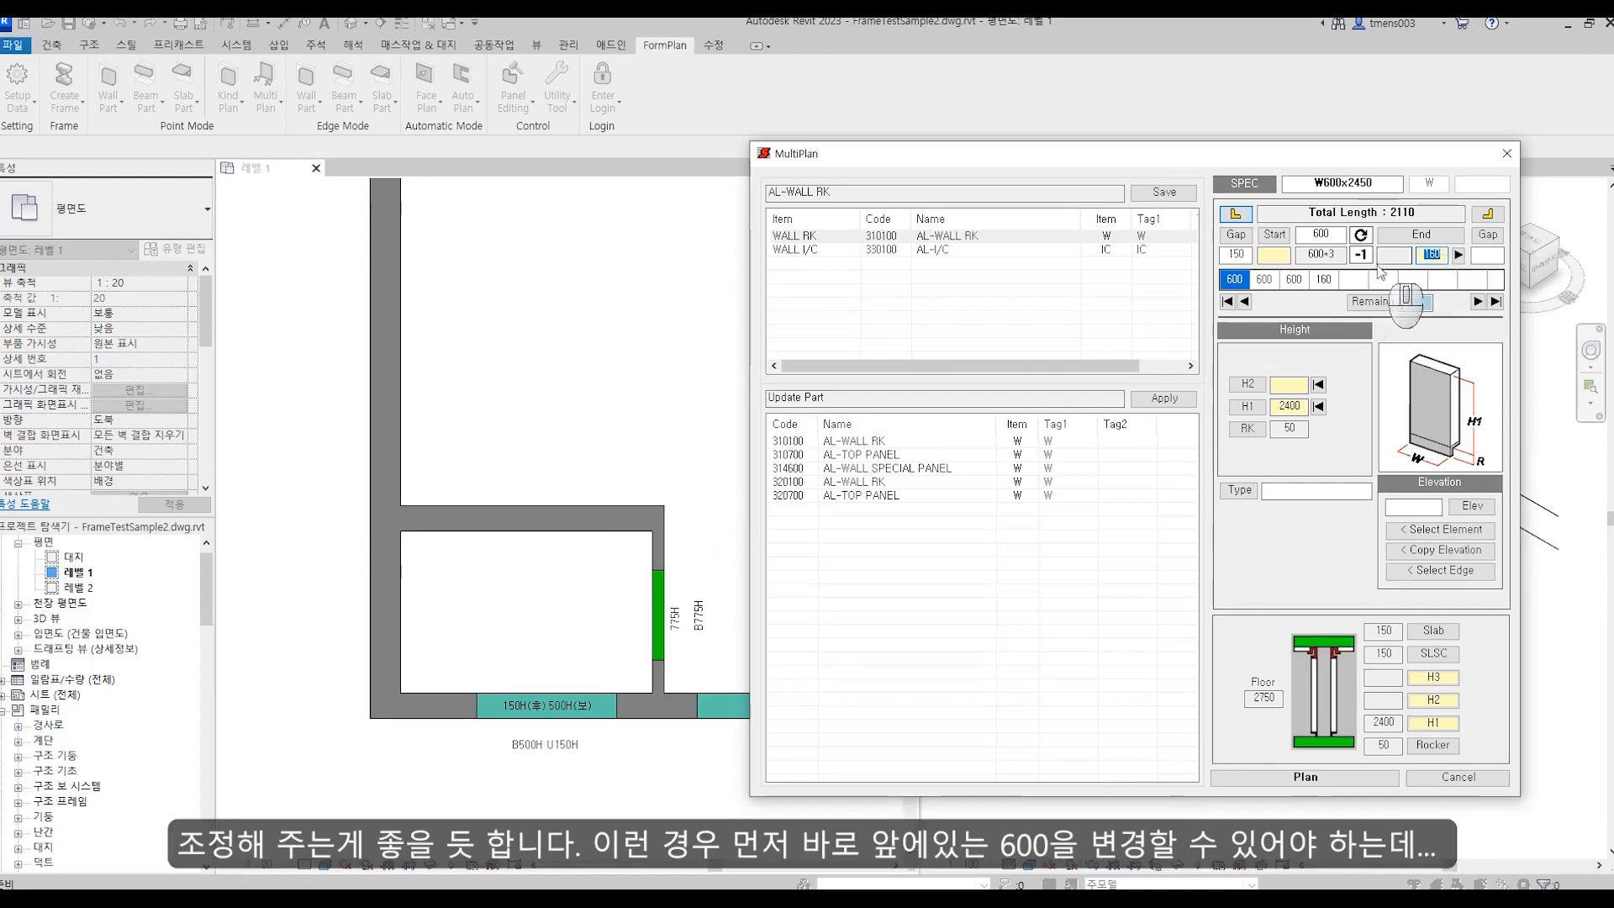
click(1293, 278)
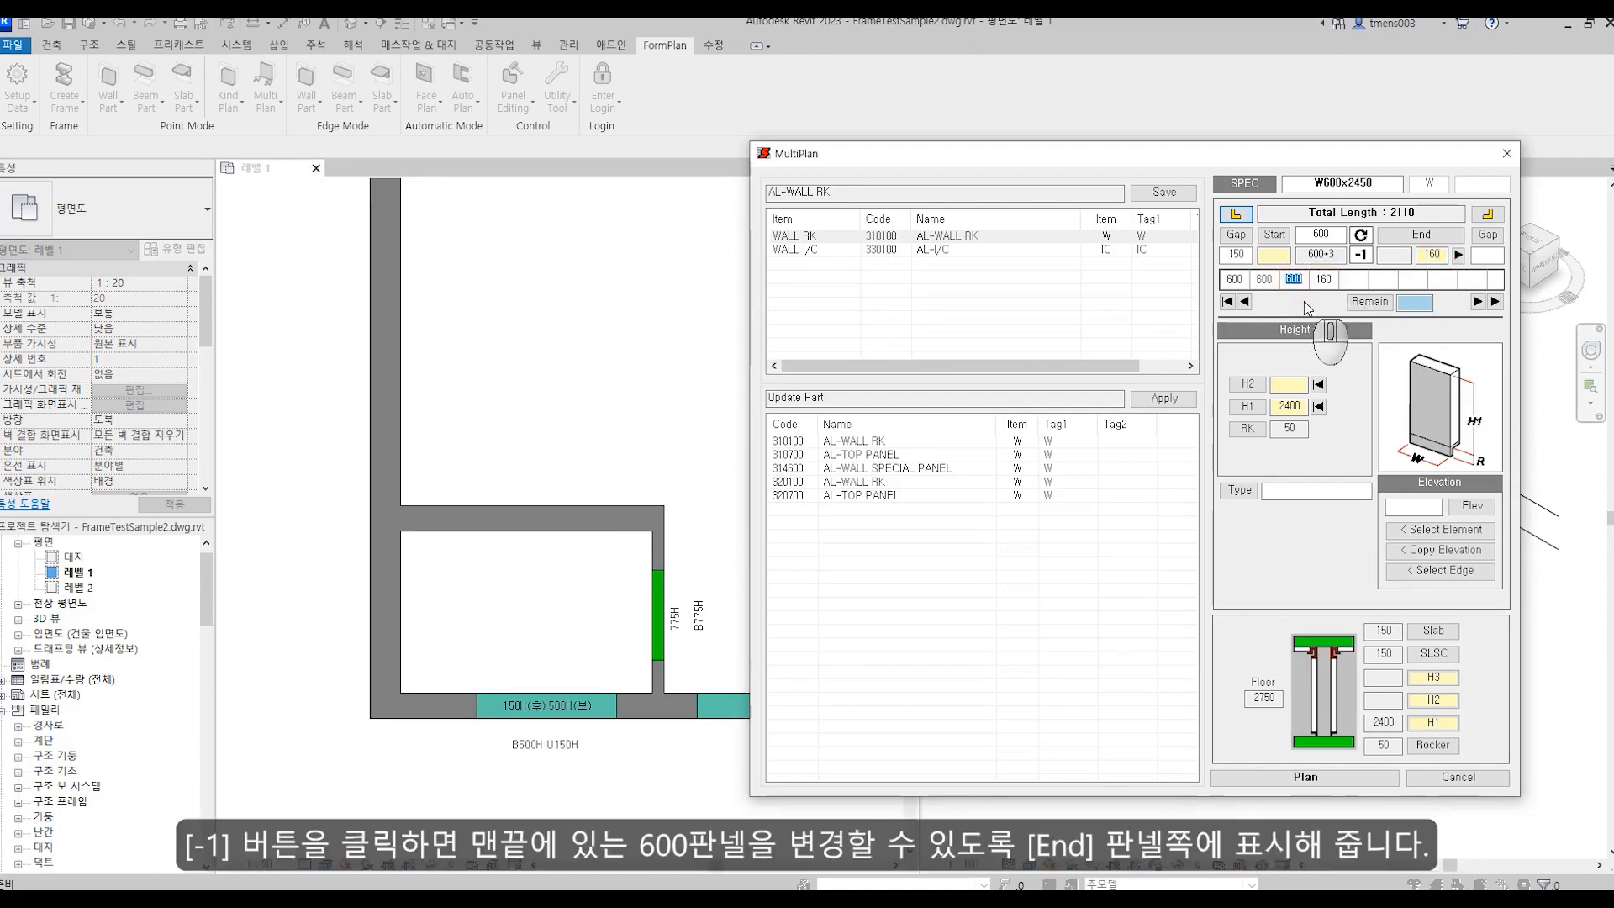
click(1362, 256)
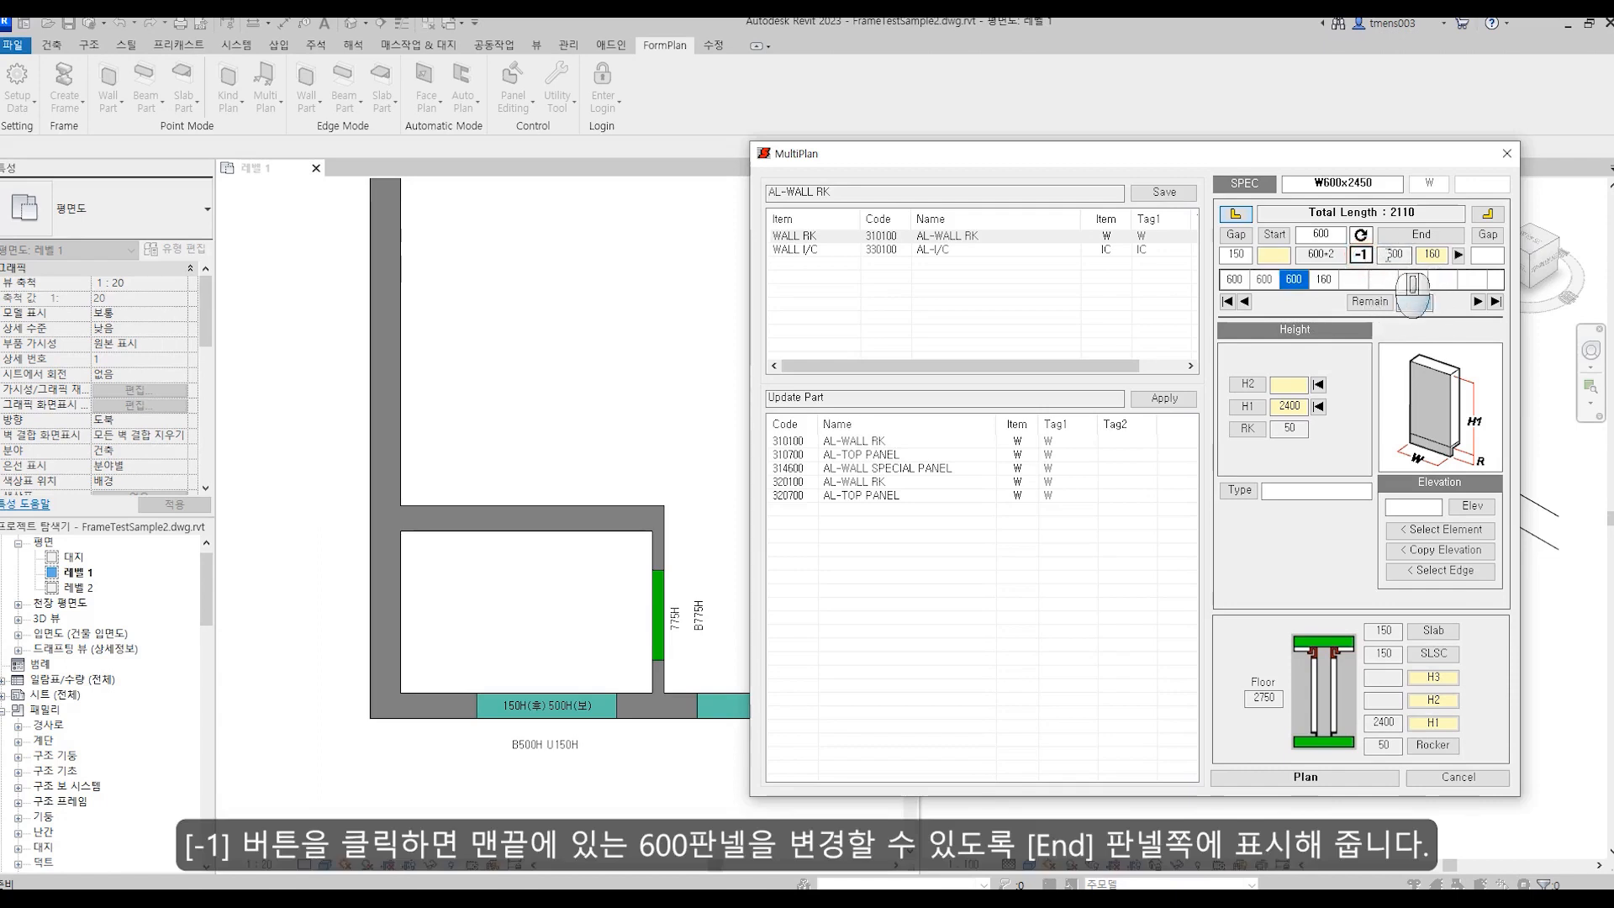
double_click(1428, 256)
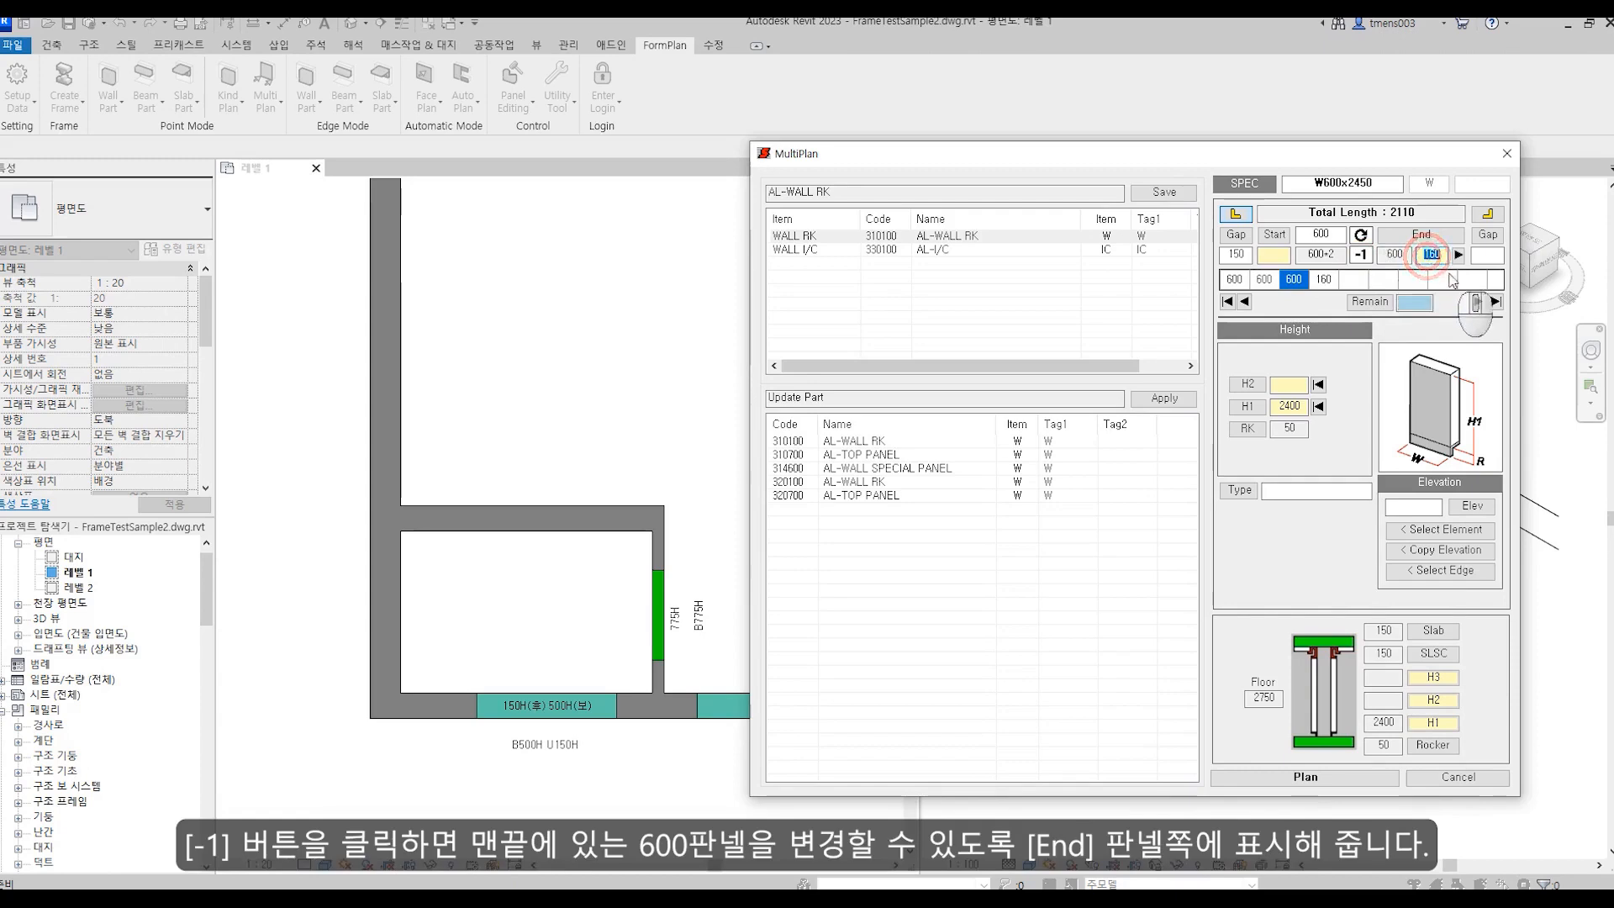
text(240)
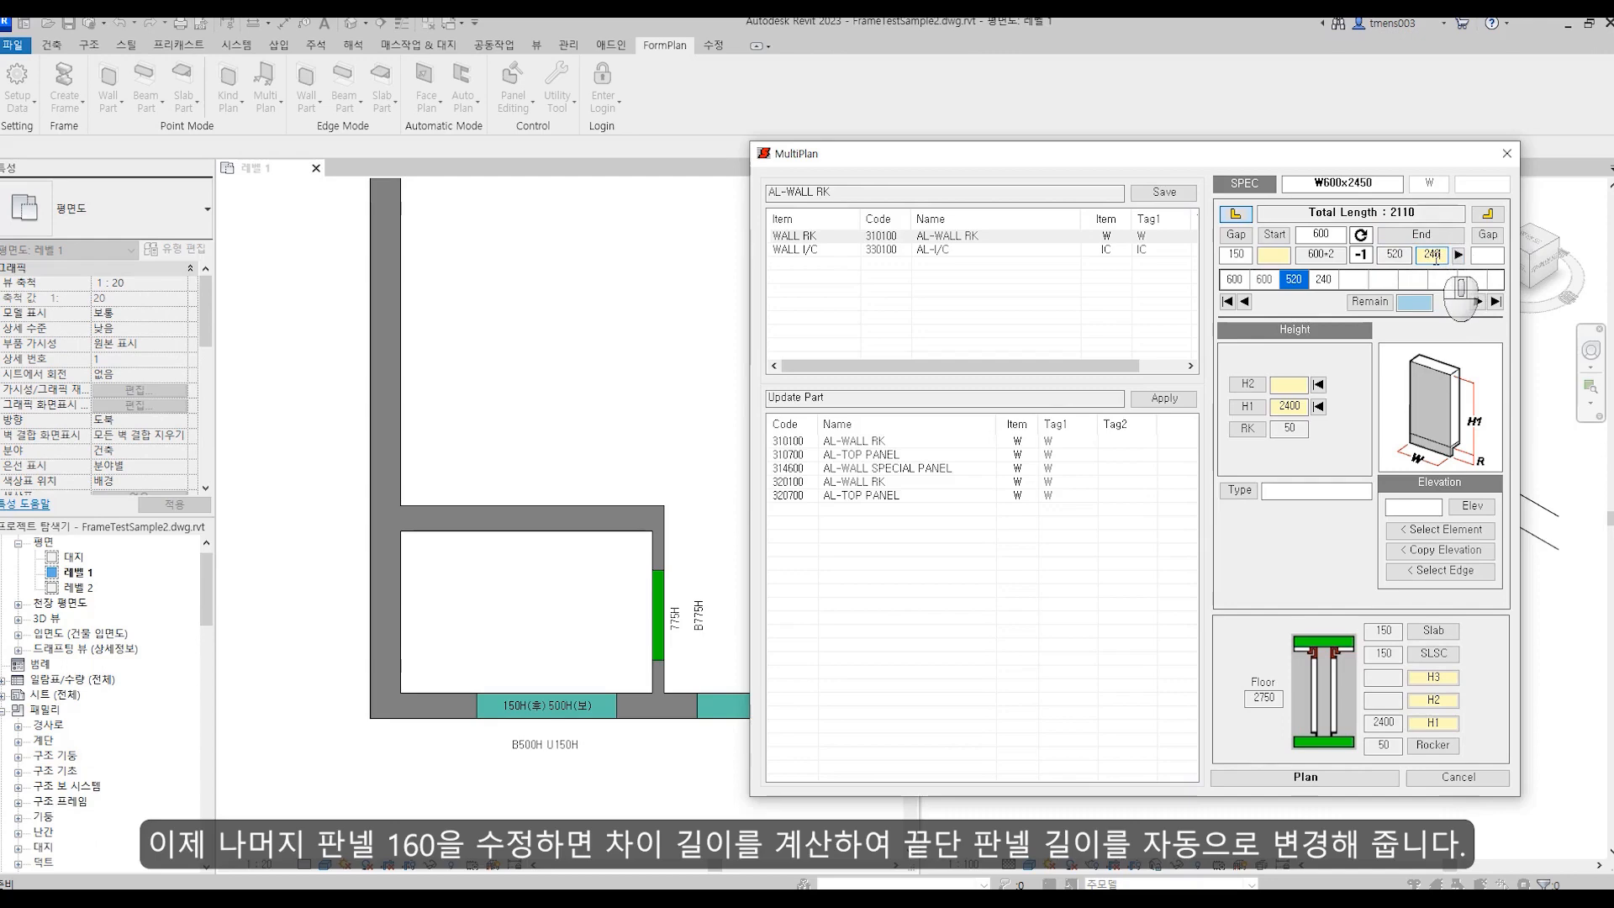
text(25)
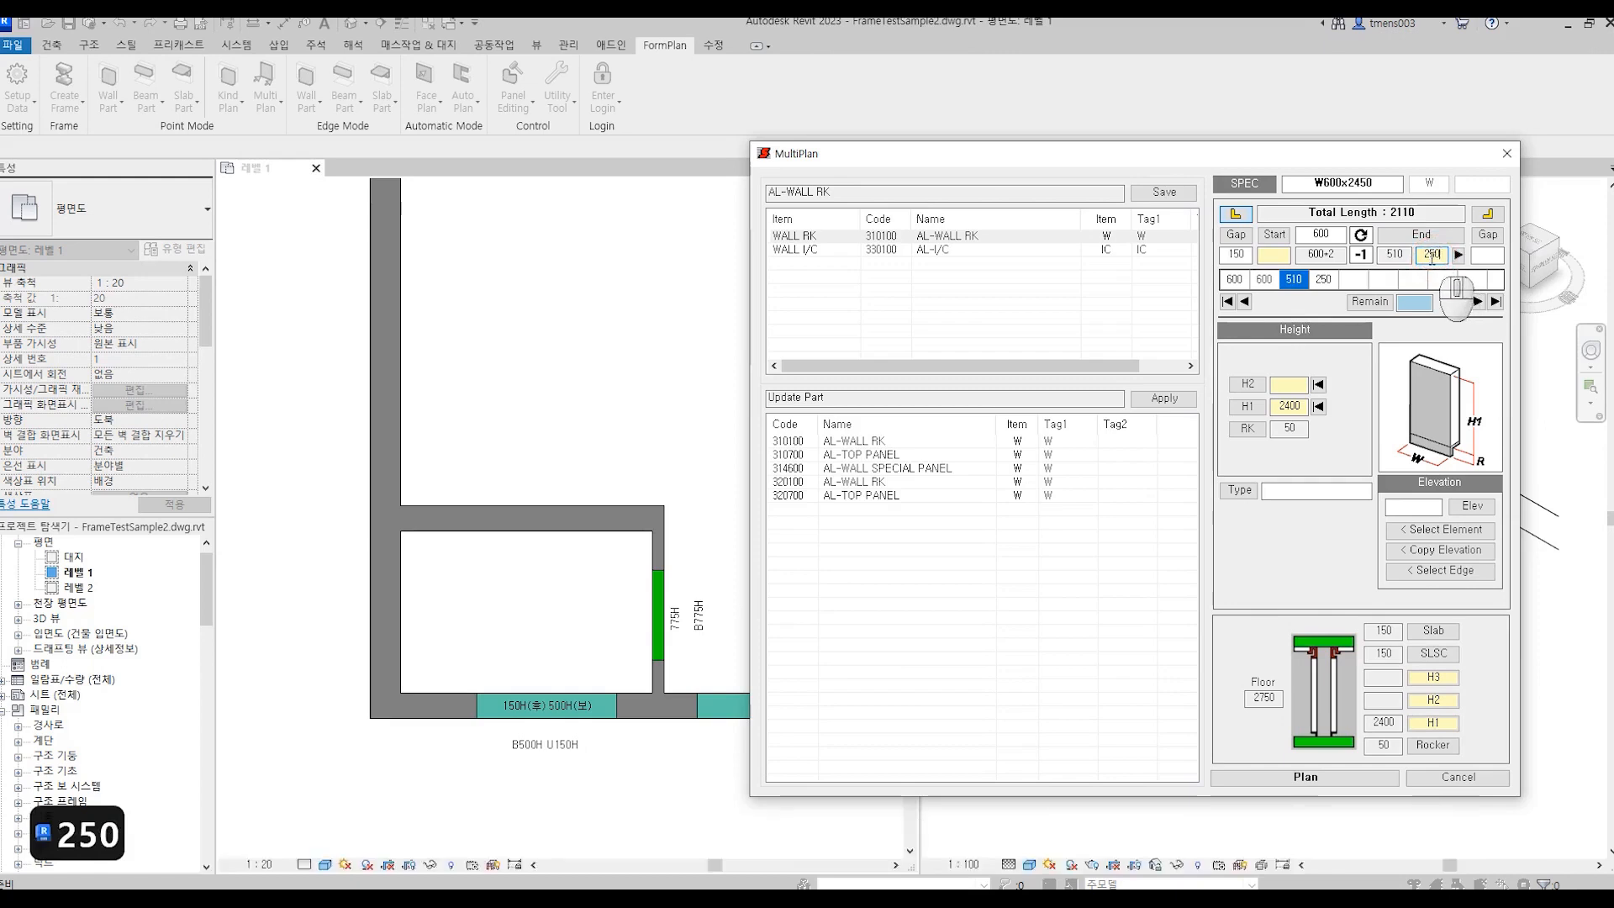
Set the end panel to 260, check the panel widths and place the panels on the wall's upper face.
click(1432, 255)
text(2)
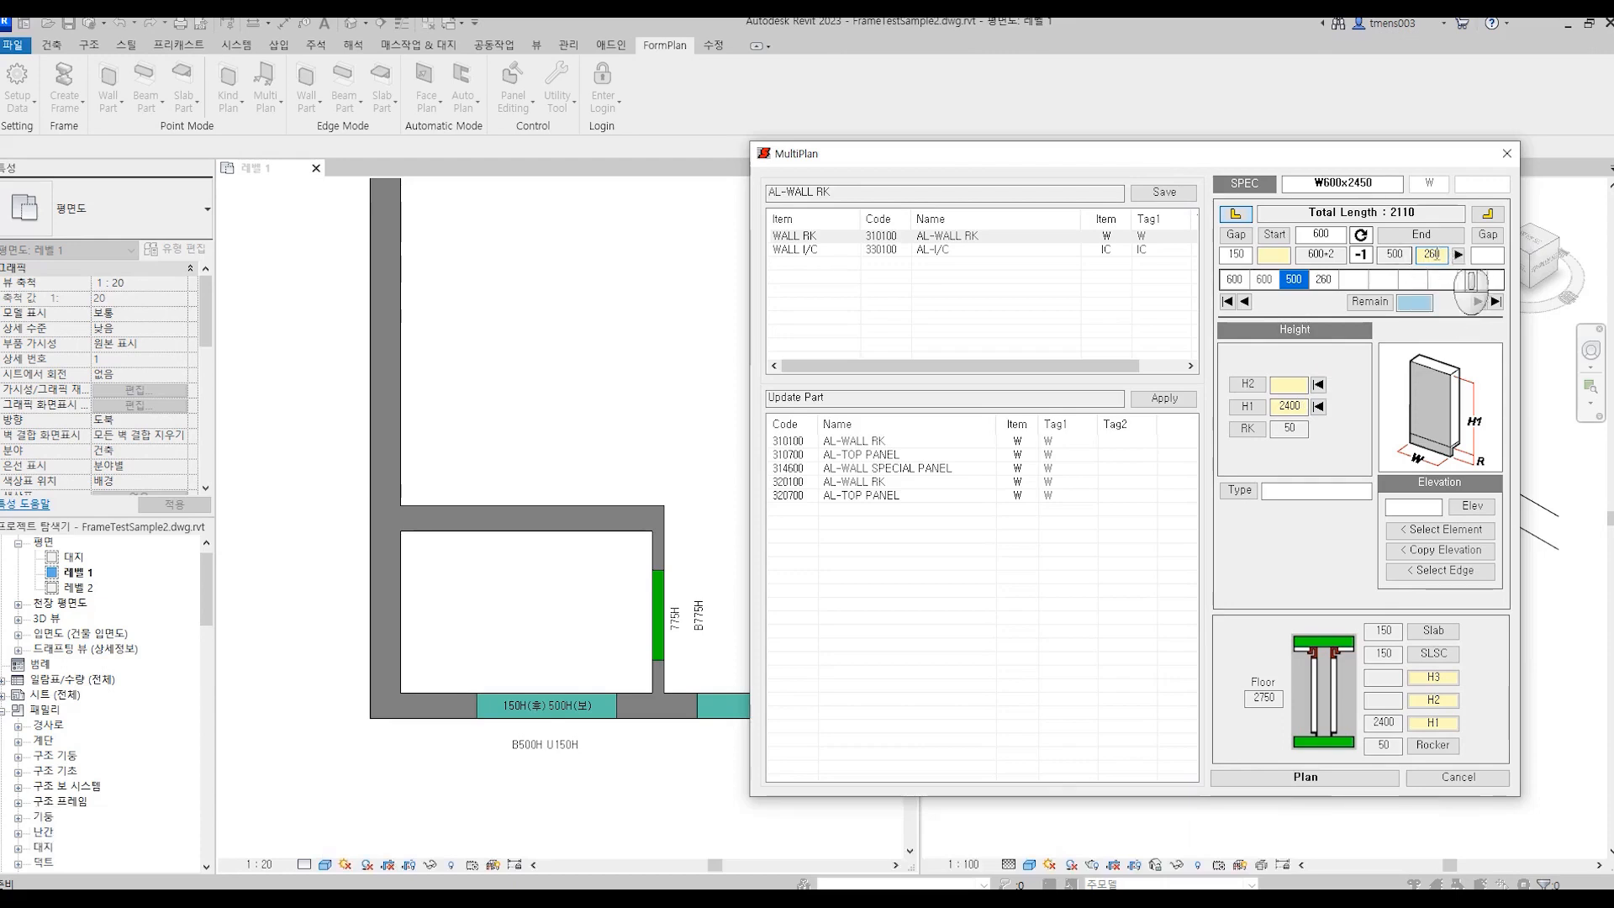
click(1231, 280)
click(1263, 280)
click(1293, 280)
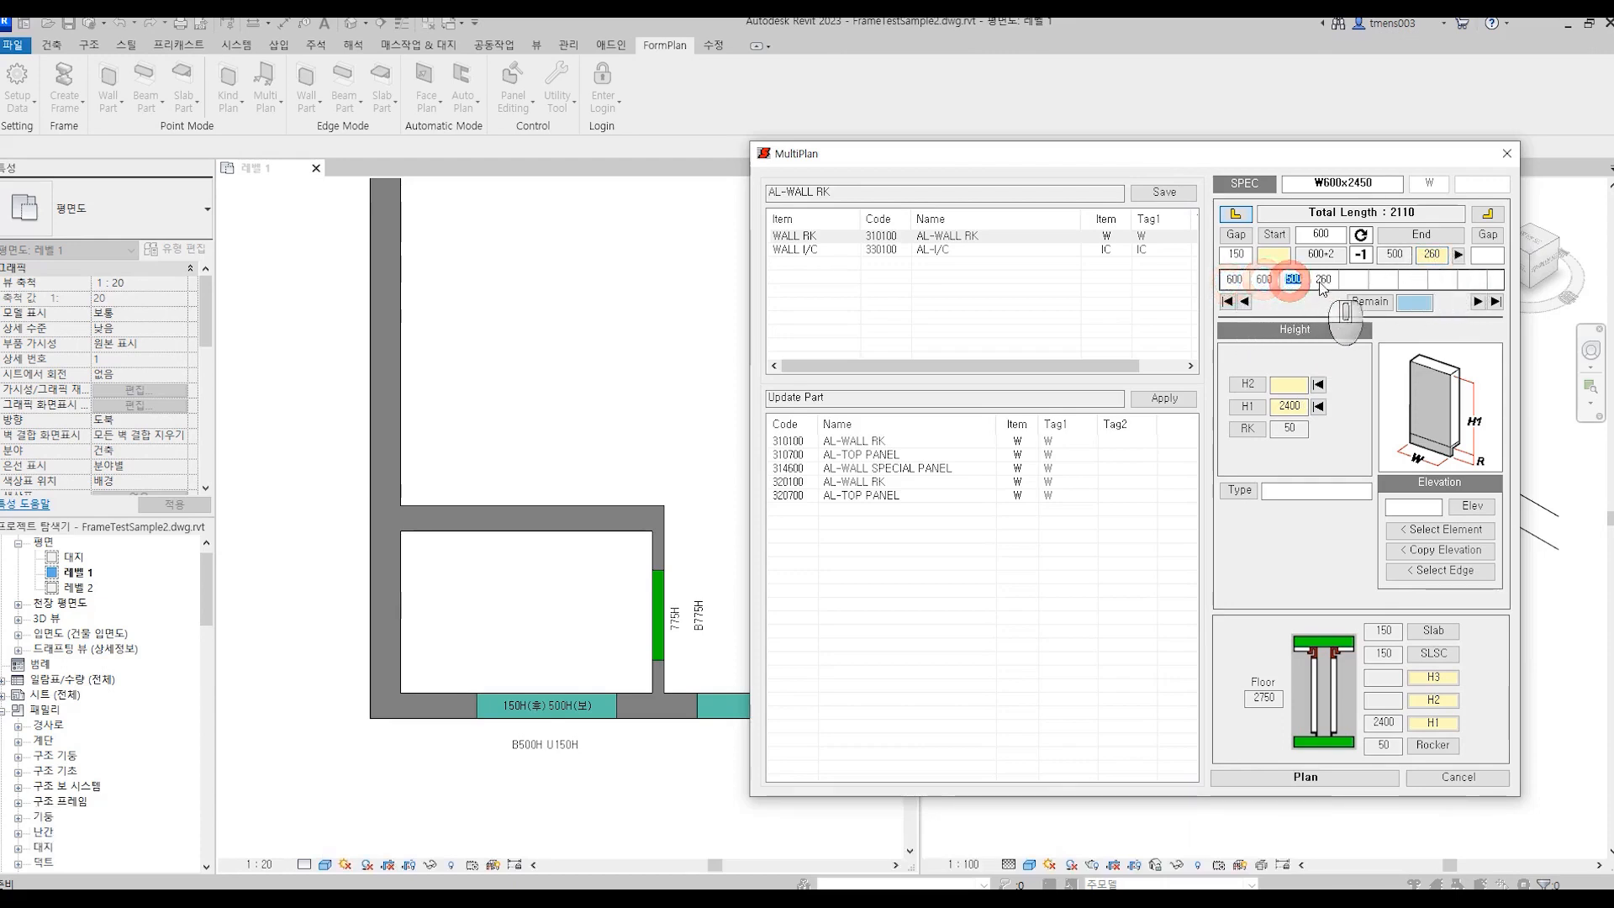
click(1322, 280)
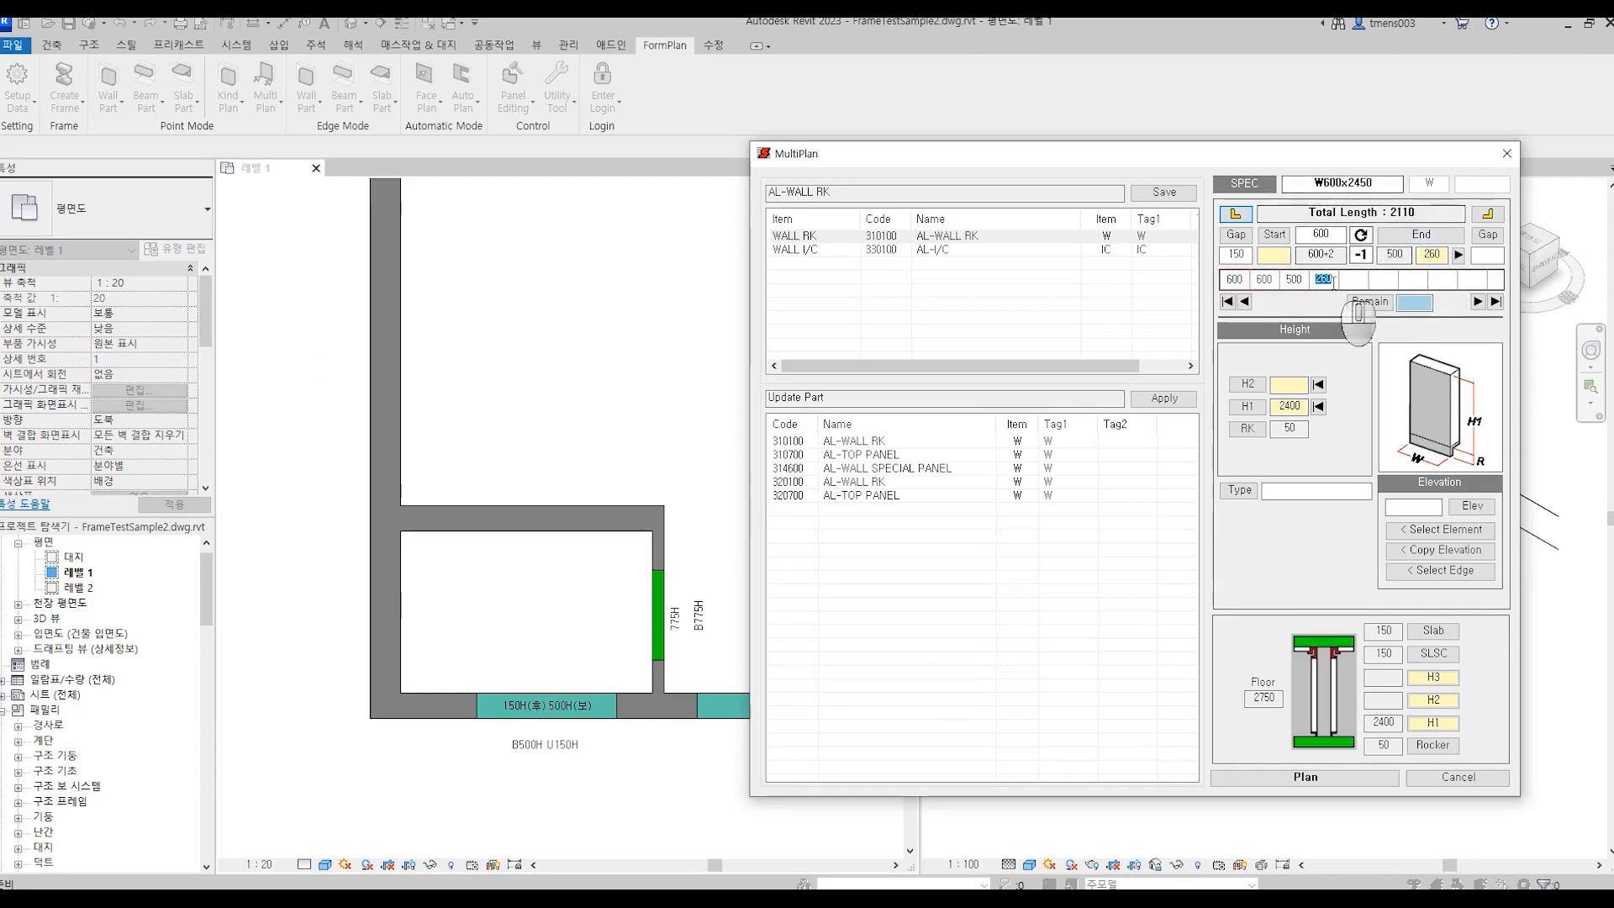
click(1304, 778)
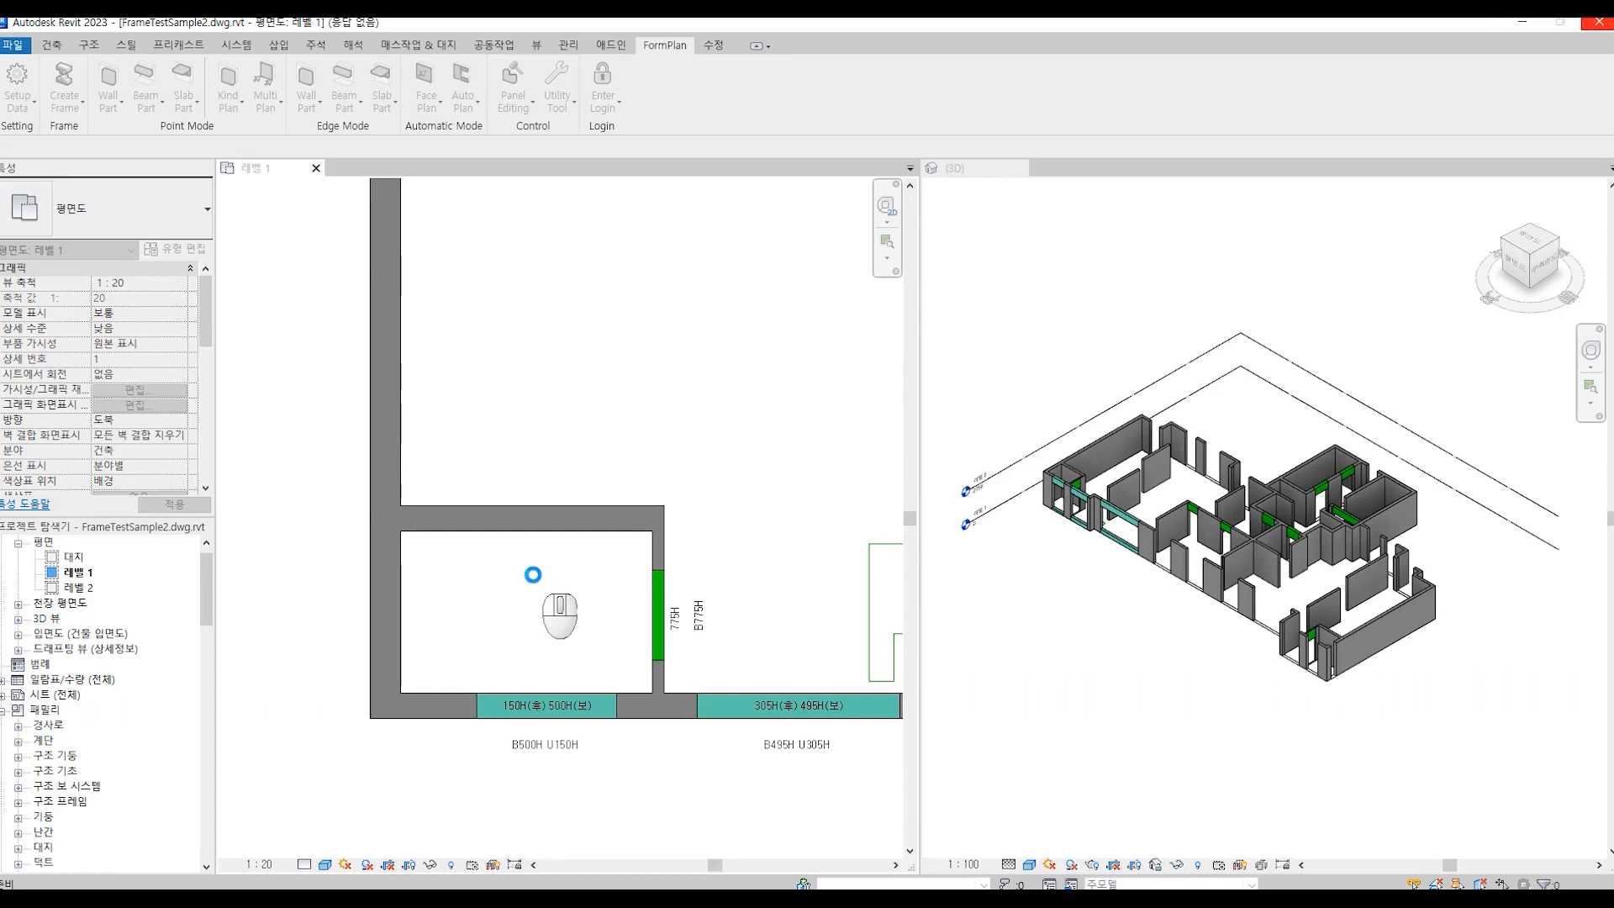
scroll(509, 539, up, 1)
scroll(509, 540, up, 1)
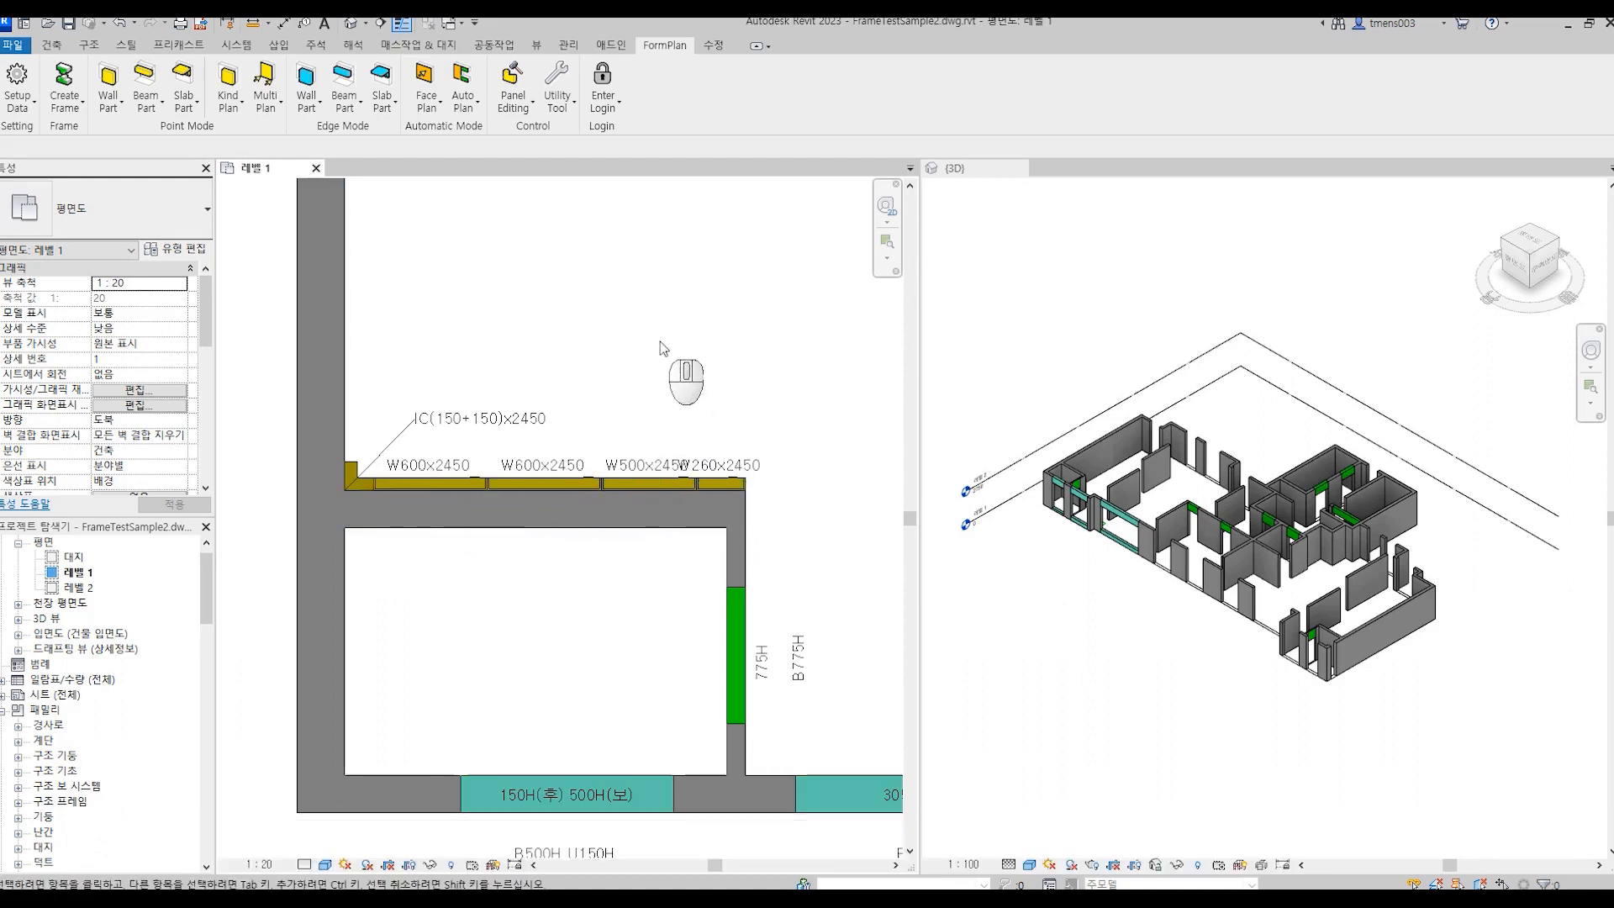
Mirror the two W600x2450 panels and the W500x2450 panel to the wall's inner face with Panel Editing.
click(513, 94)
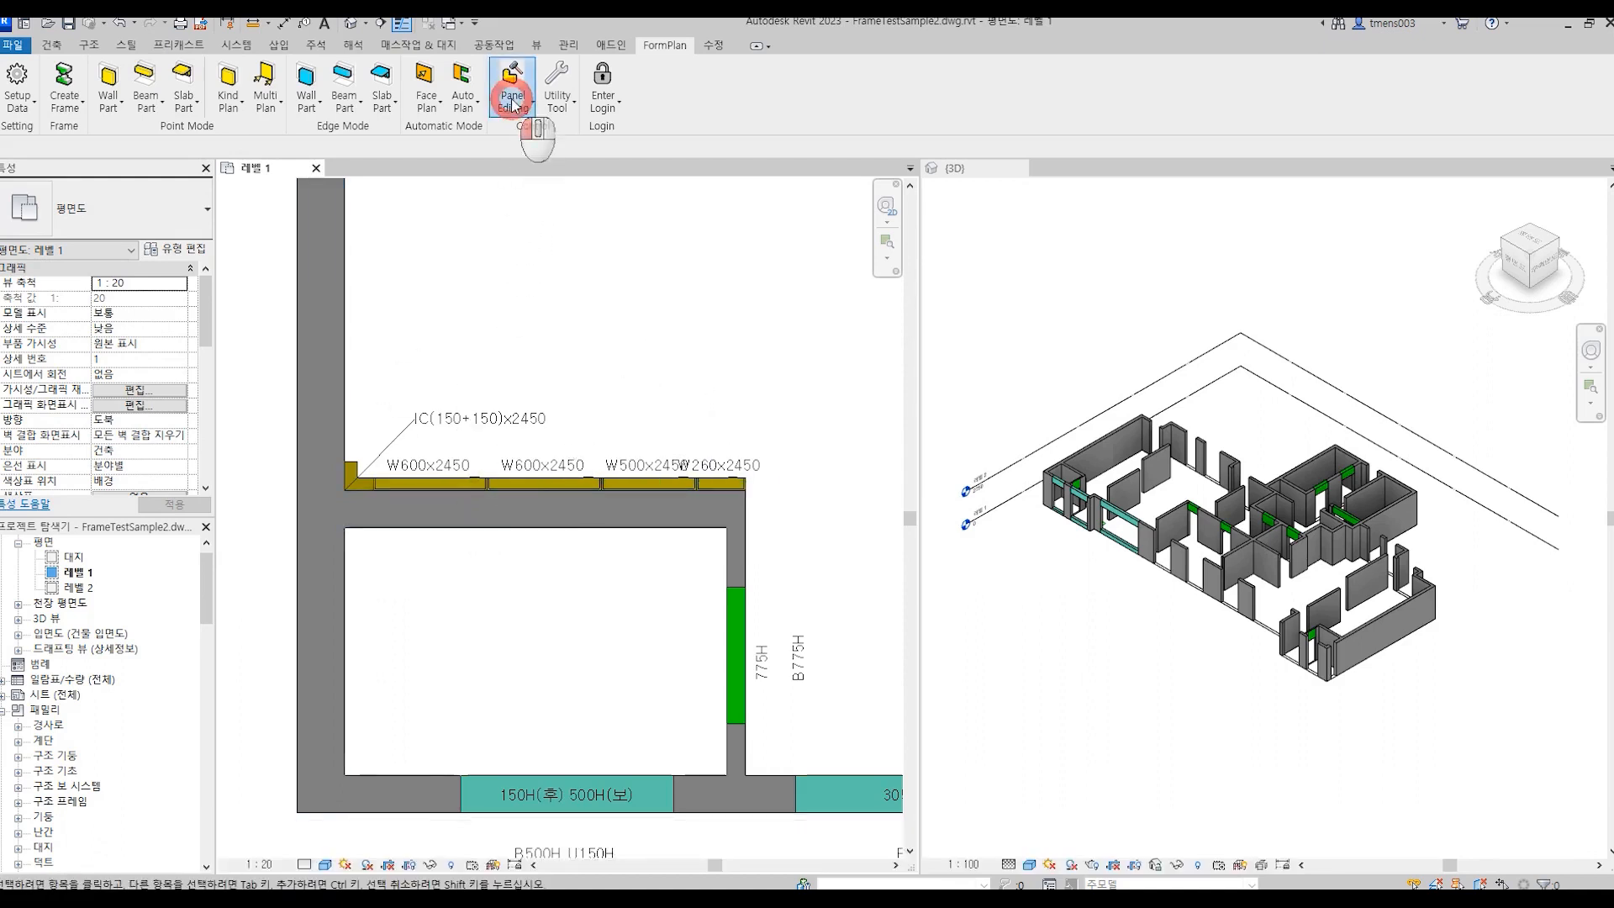
click(548, 291)
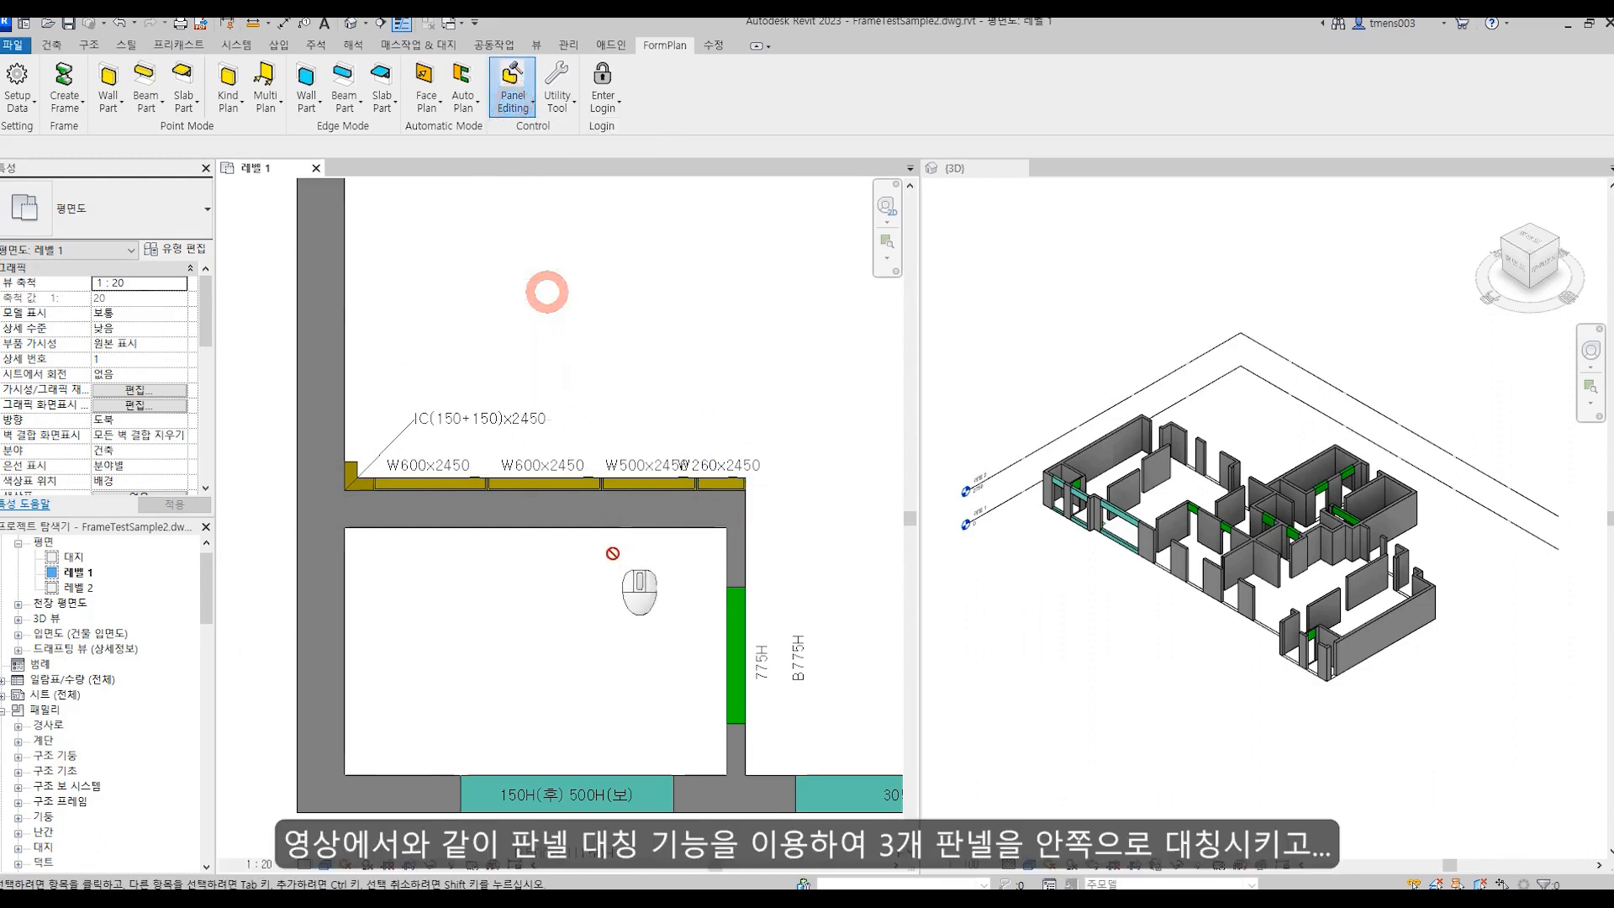
click(440, 477)
click(65, 146)
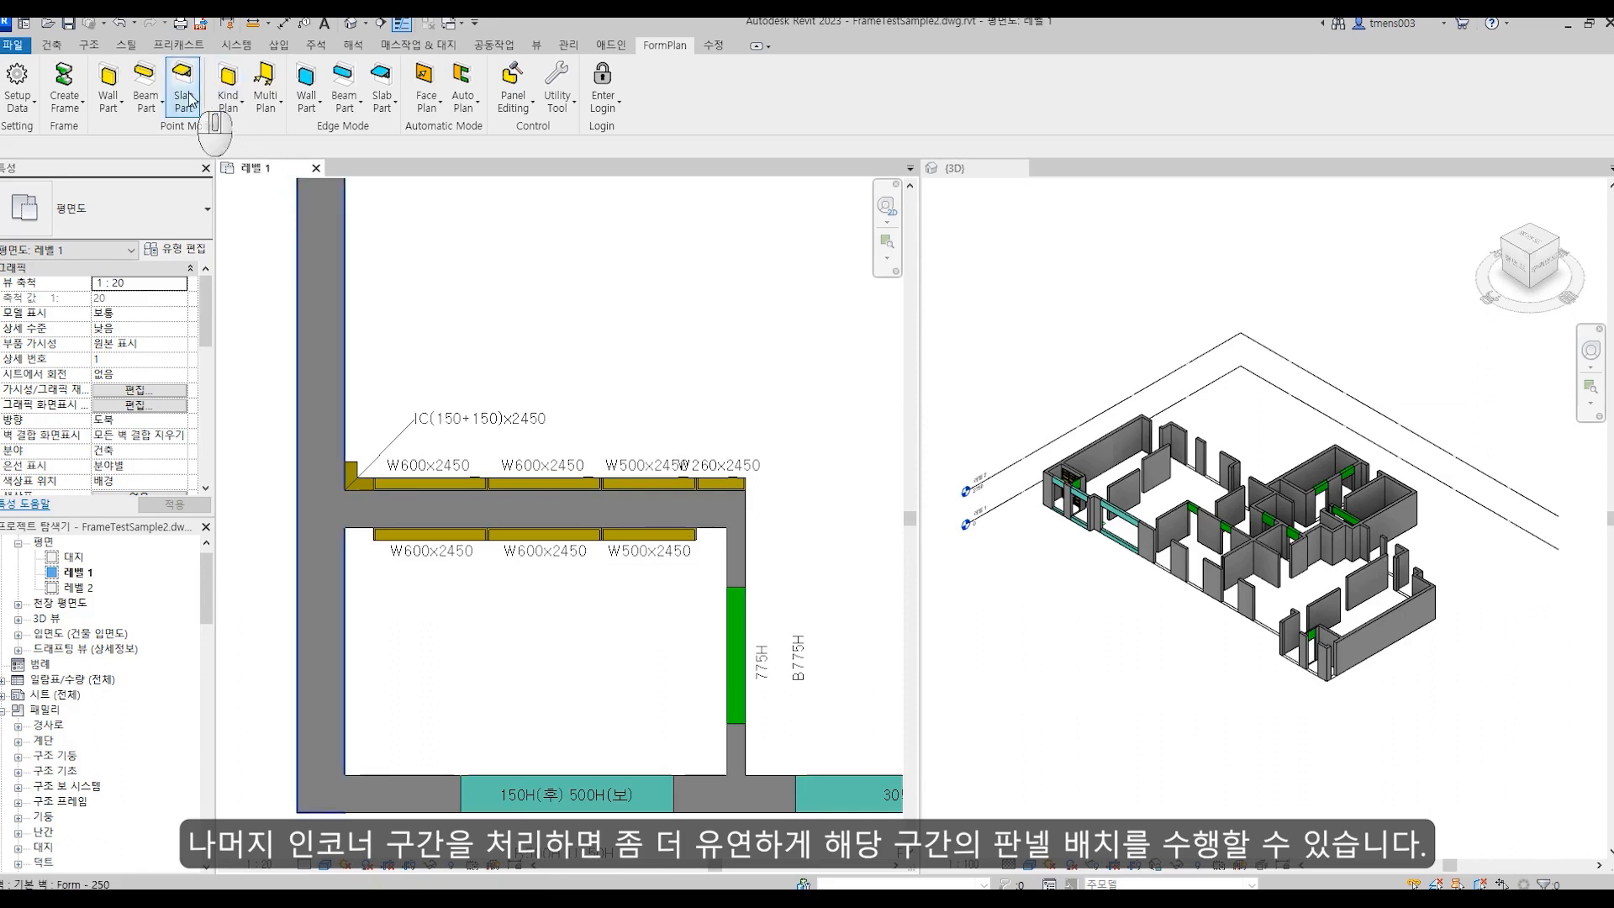
Undo the panel mirroring and the one-sided panel placement.
click(122, 23)
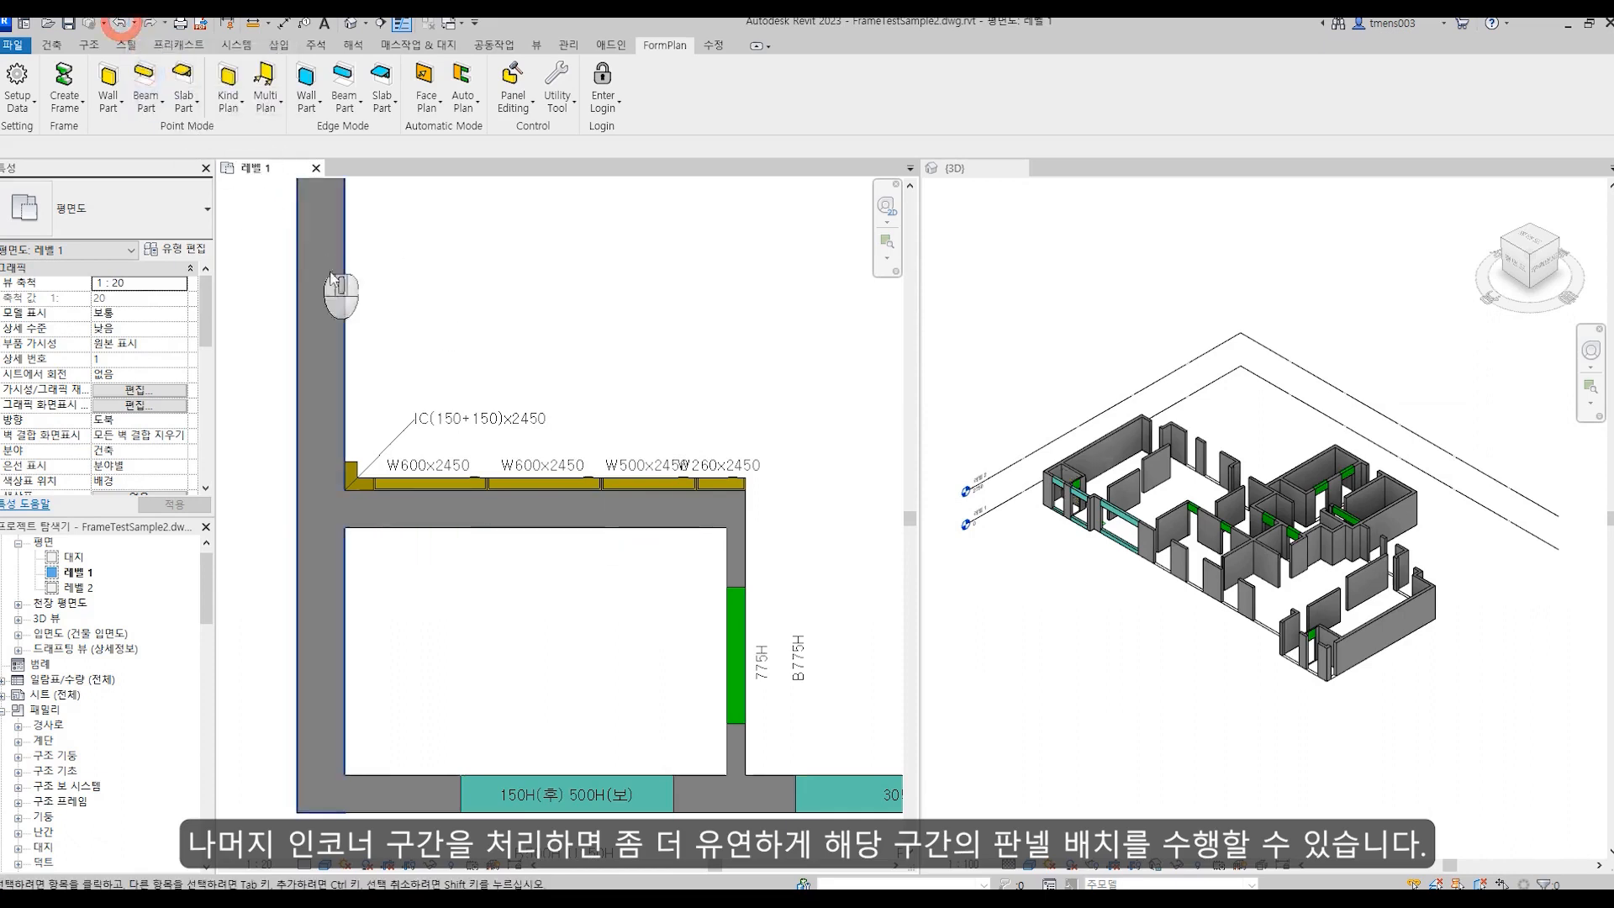
click(122, 23)
scroll(496, 571, down, 2)
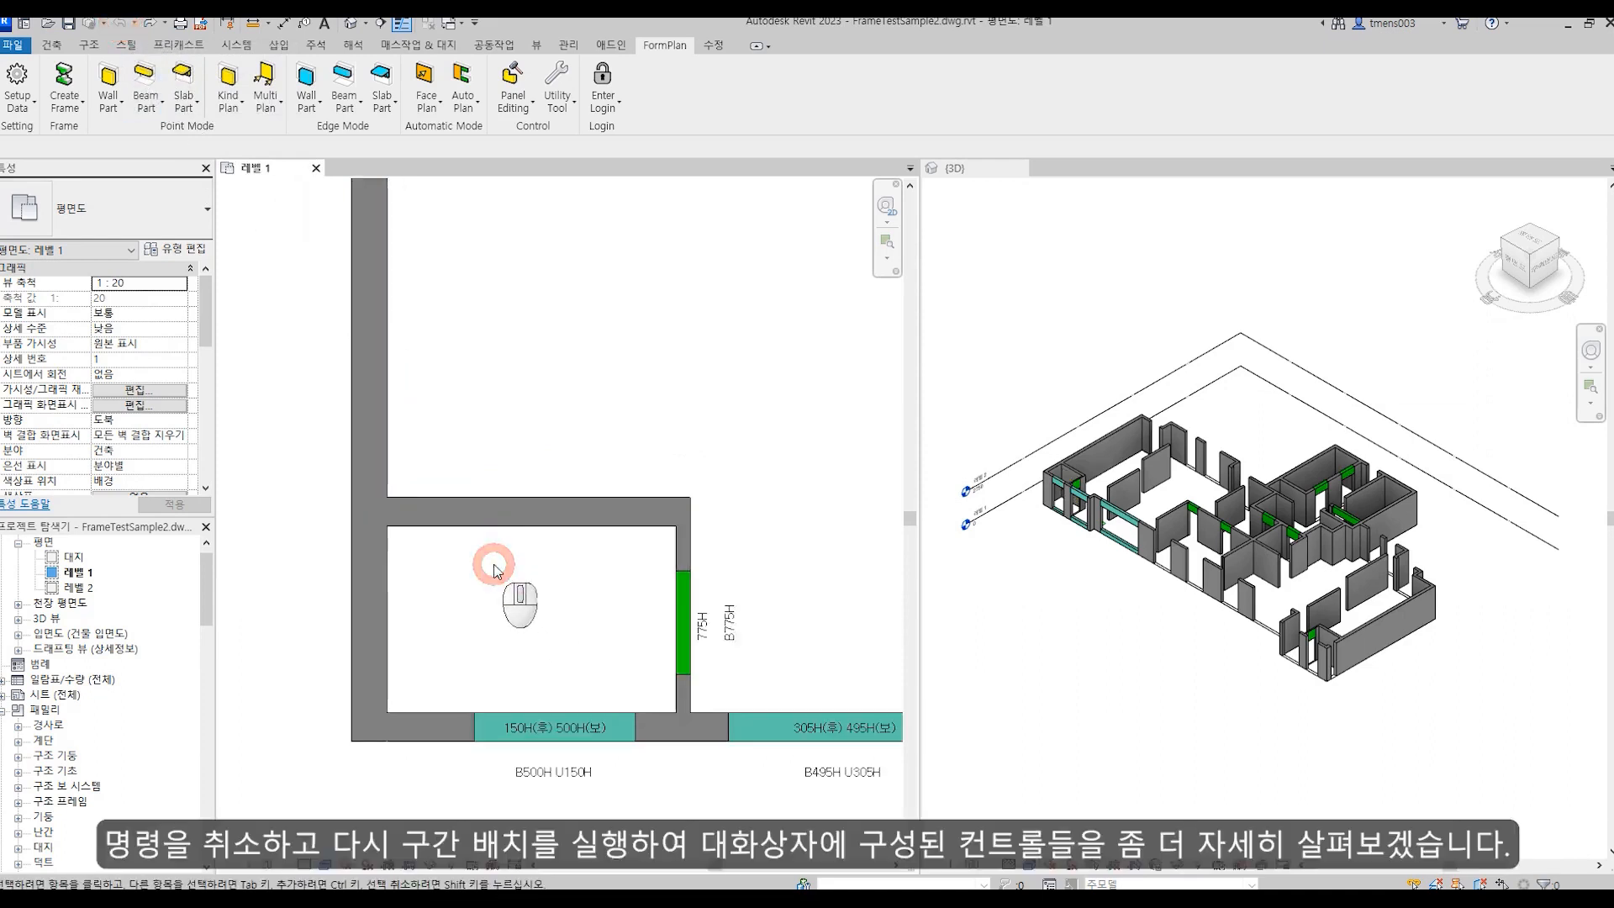
Start an AL-WALL (AW1) multi-panel layout along the wall's room-side face between its inner corners, setting the direction toward the upper face.
click(259, 98)
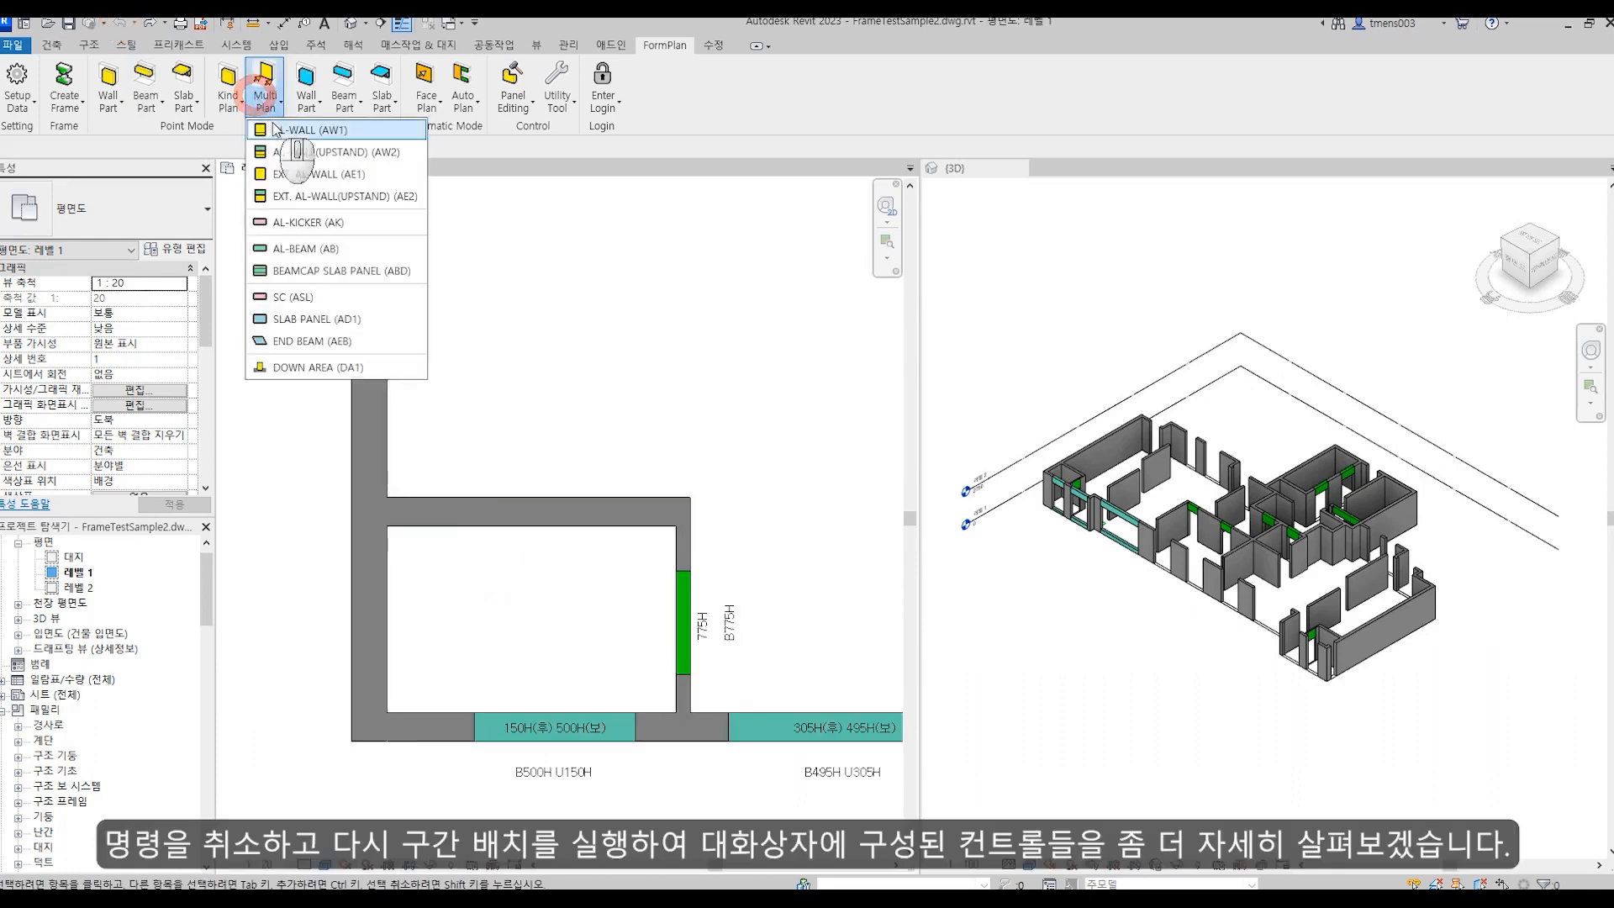
click(288, 132)
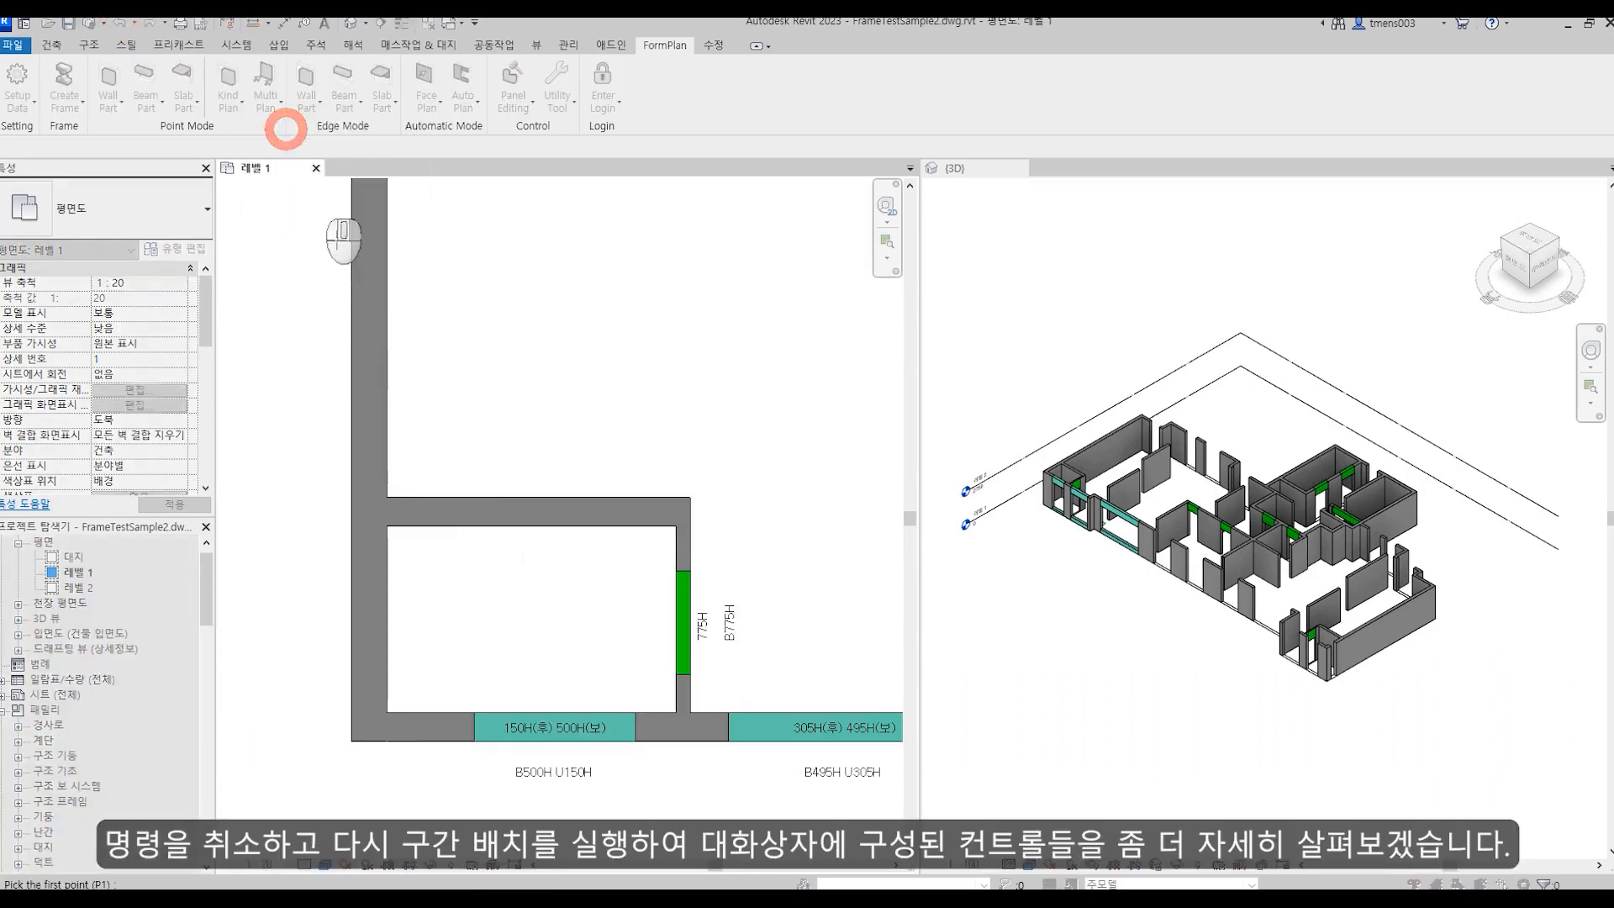
click(389, 526)
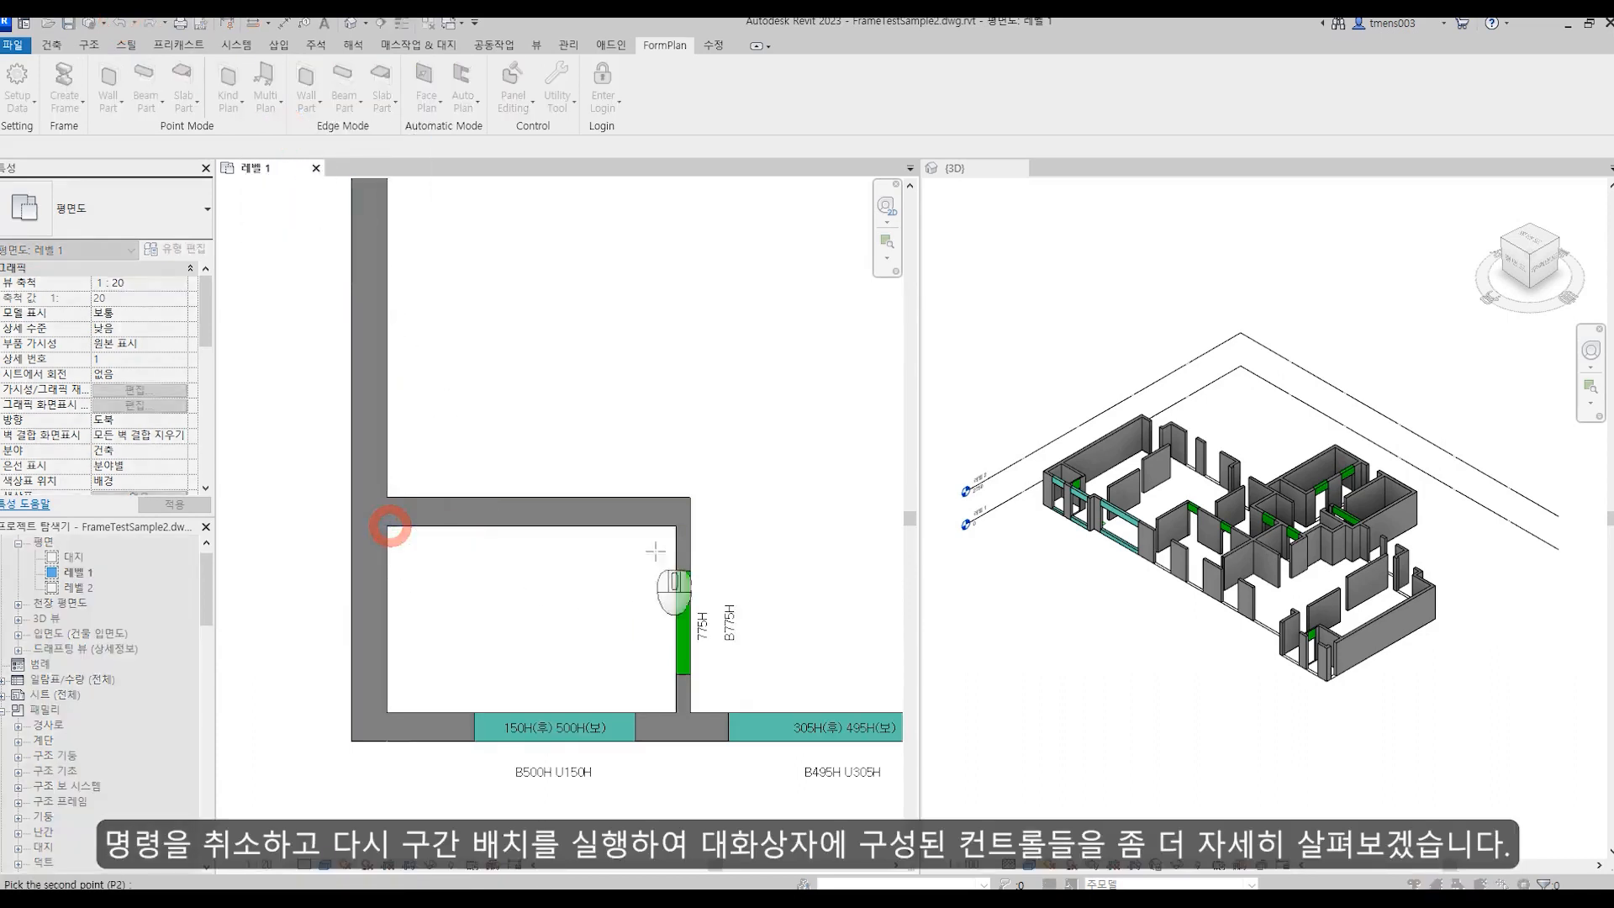
click(679, 531)
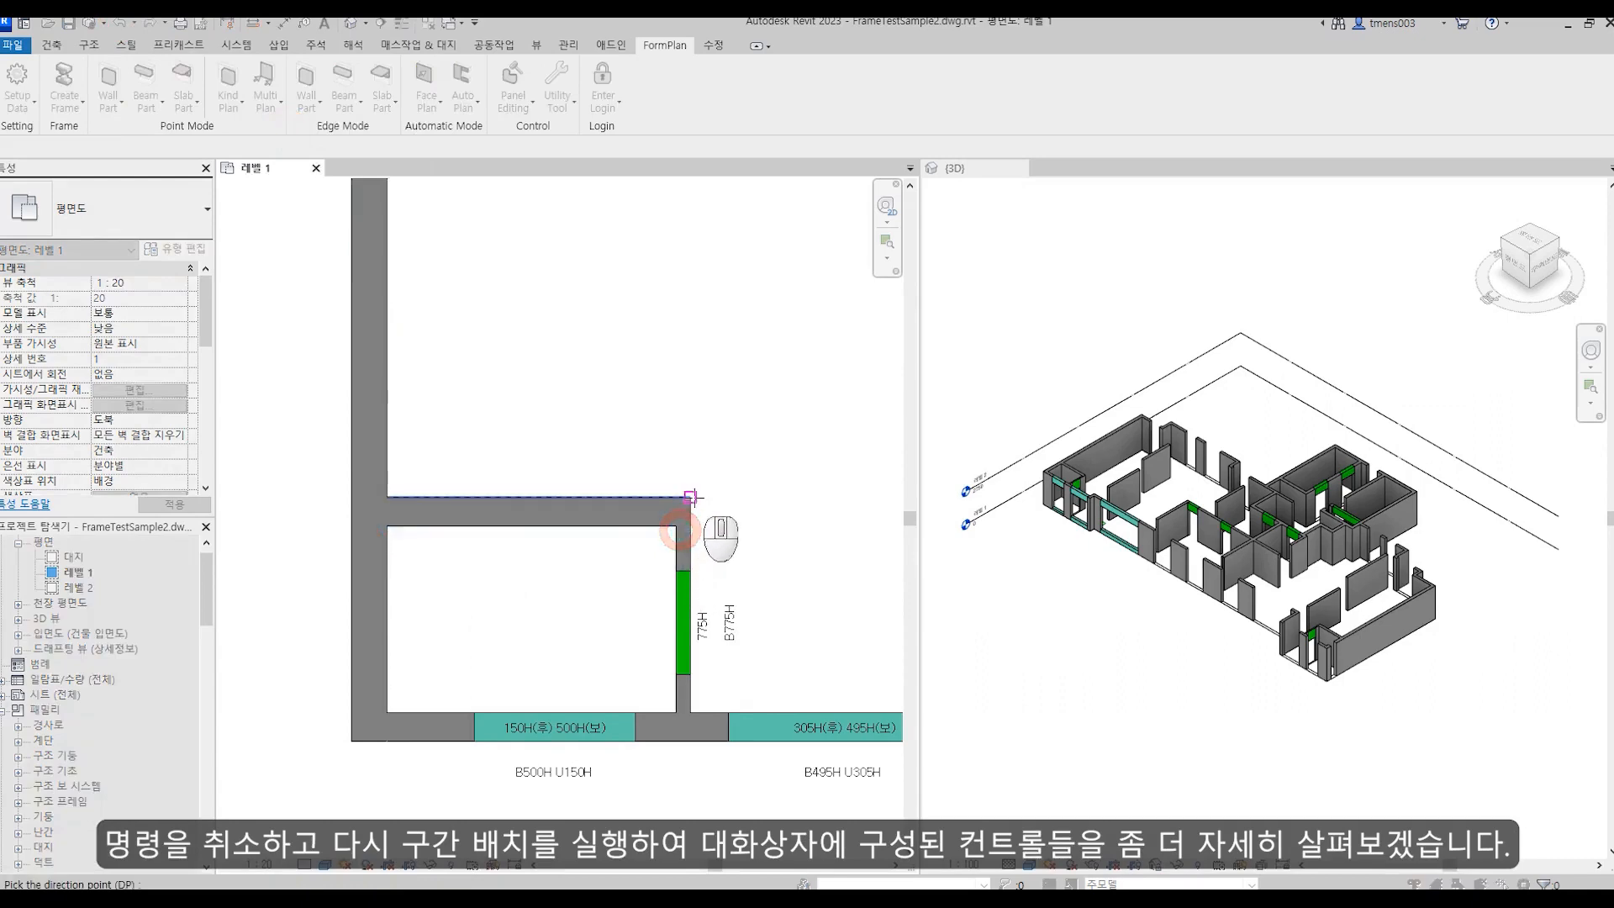
click(695, 496)
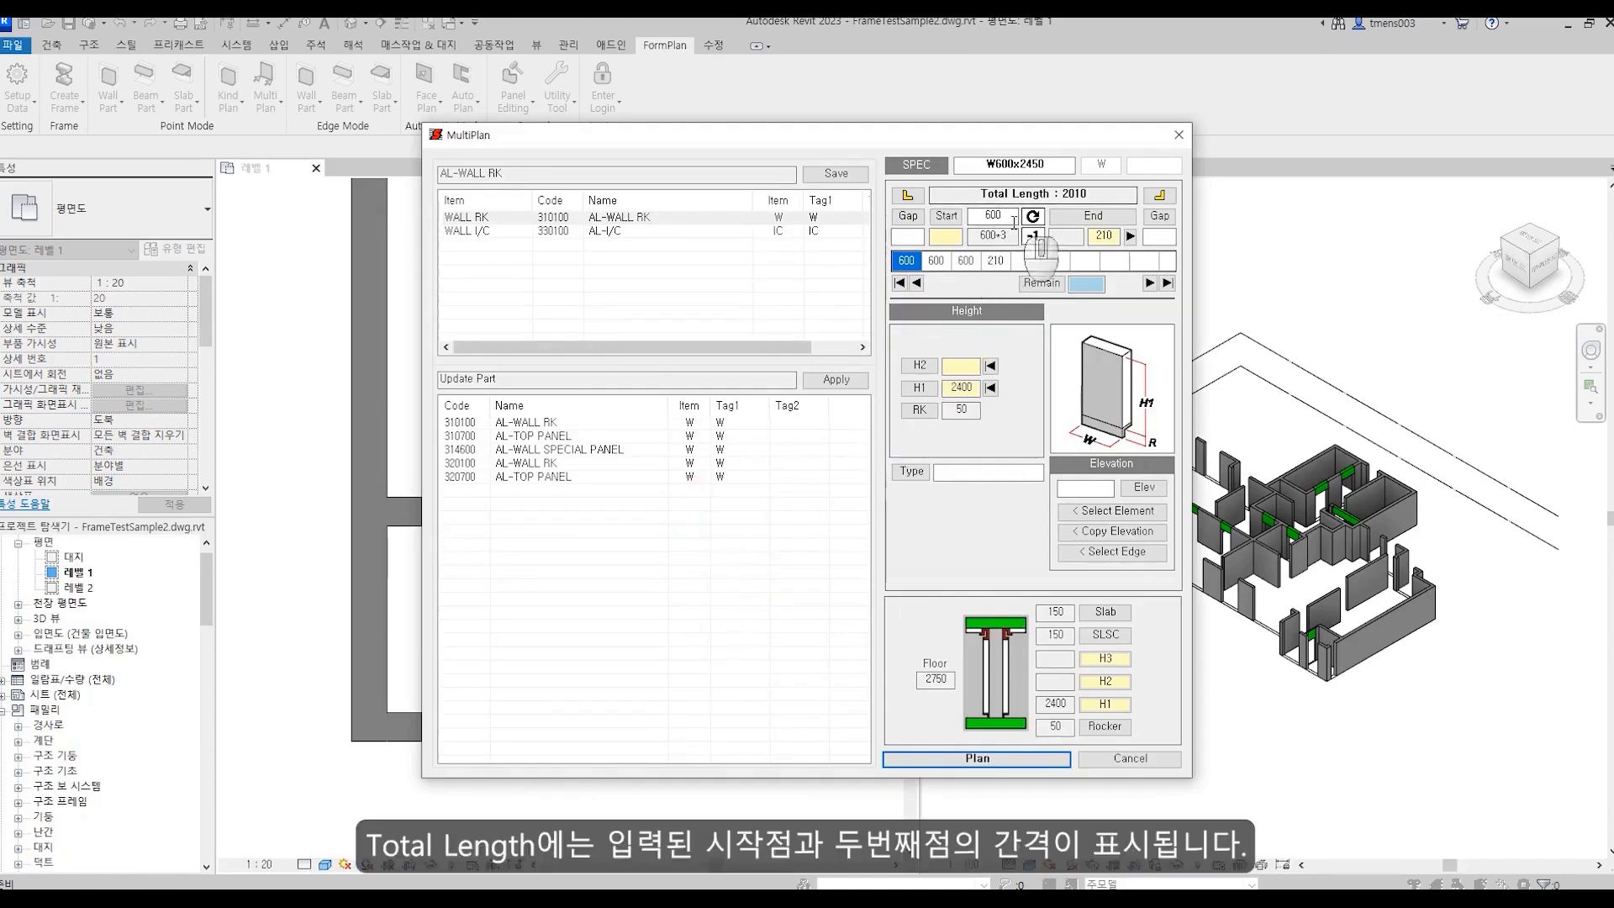
Check the run's total length and add 150 in-corners at both ends of the run.
double_click(1098, 196)
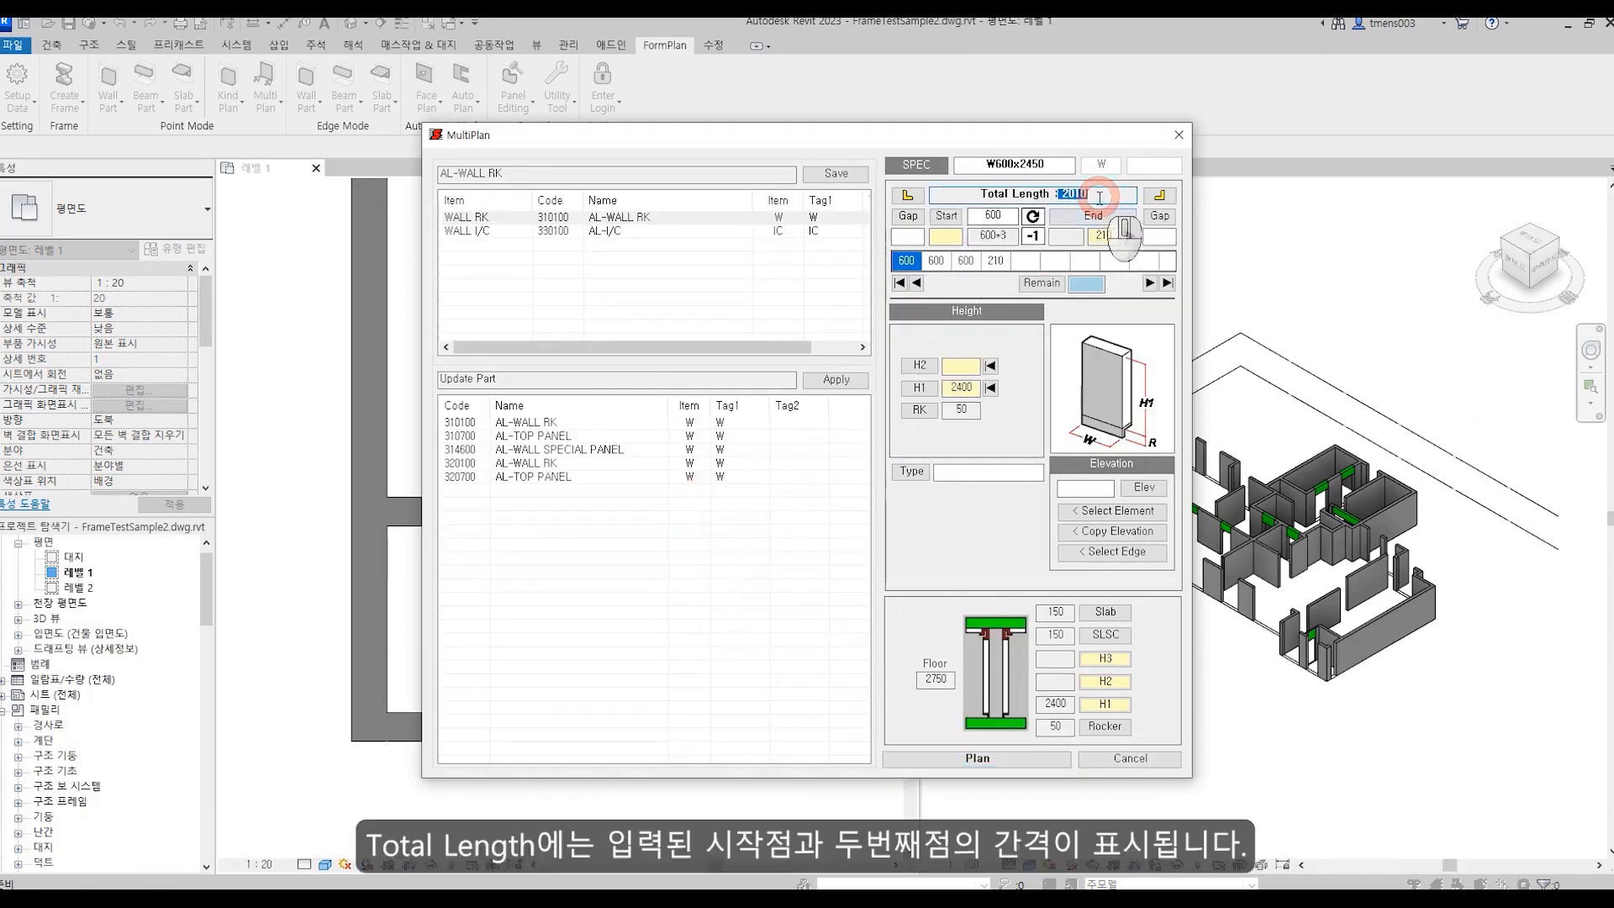
drag(1097, 197, 1061, 194)
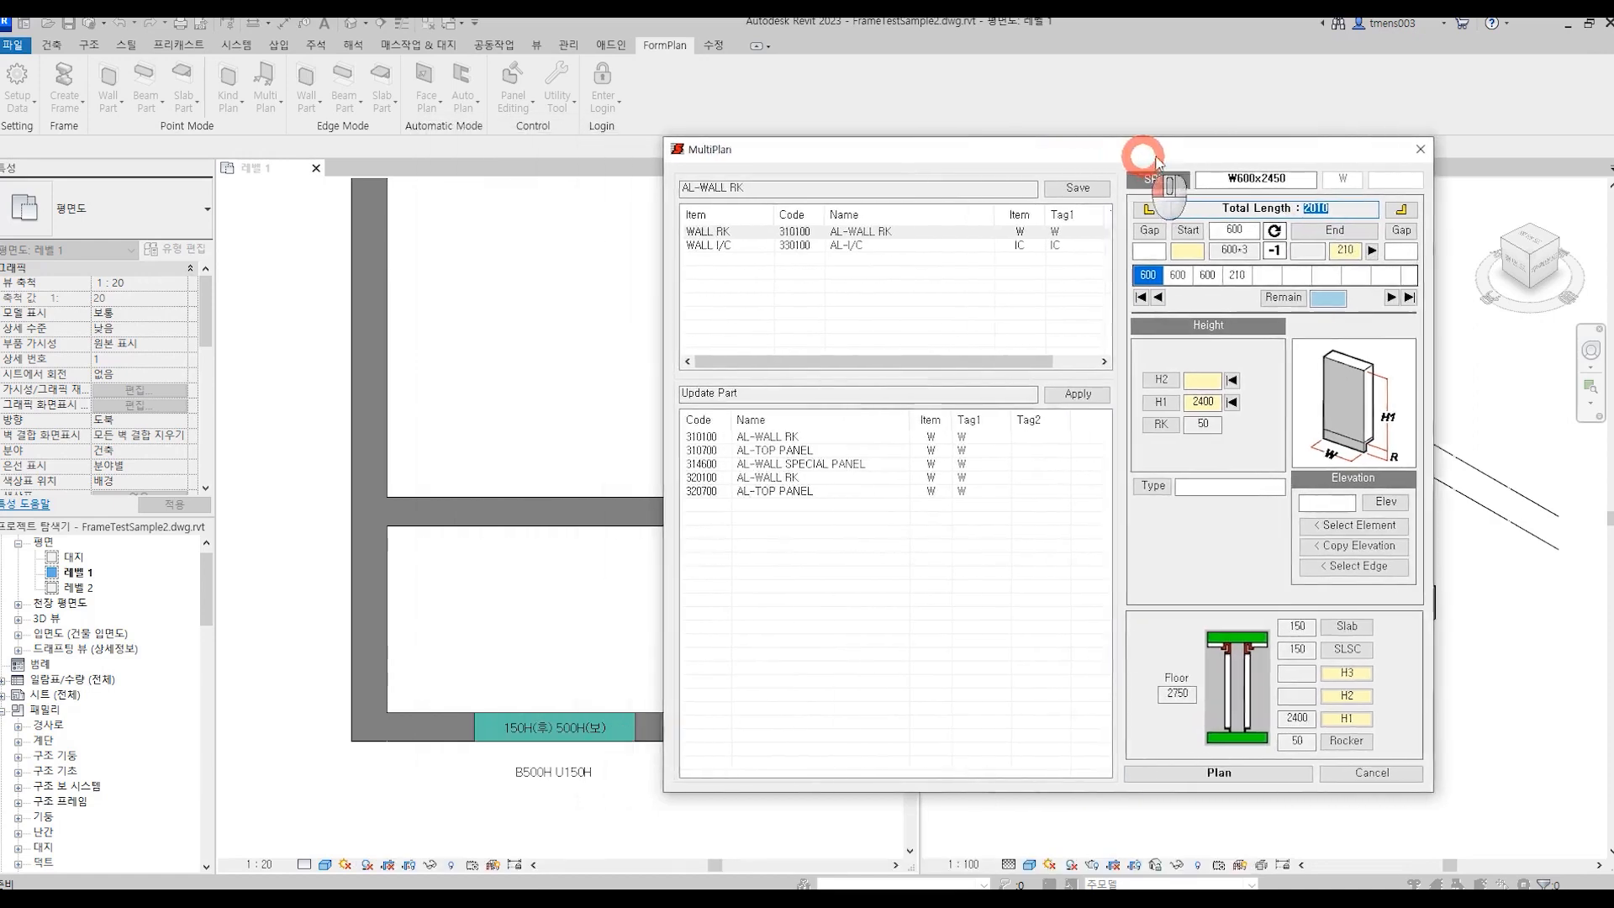
drag(914, 140, 1254, 151)
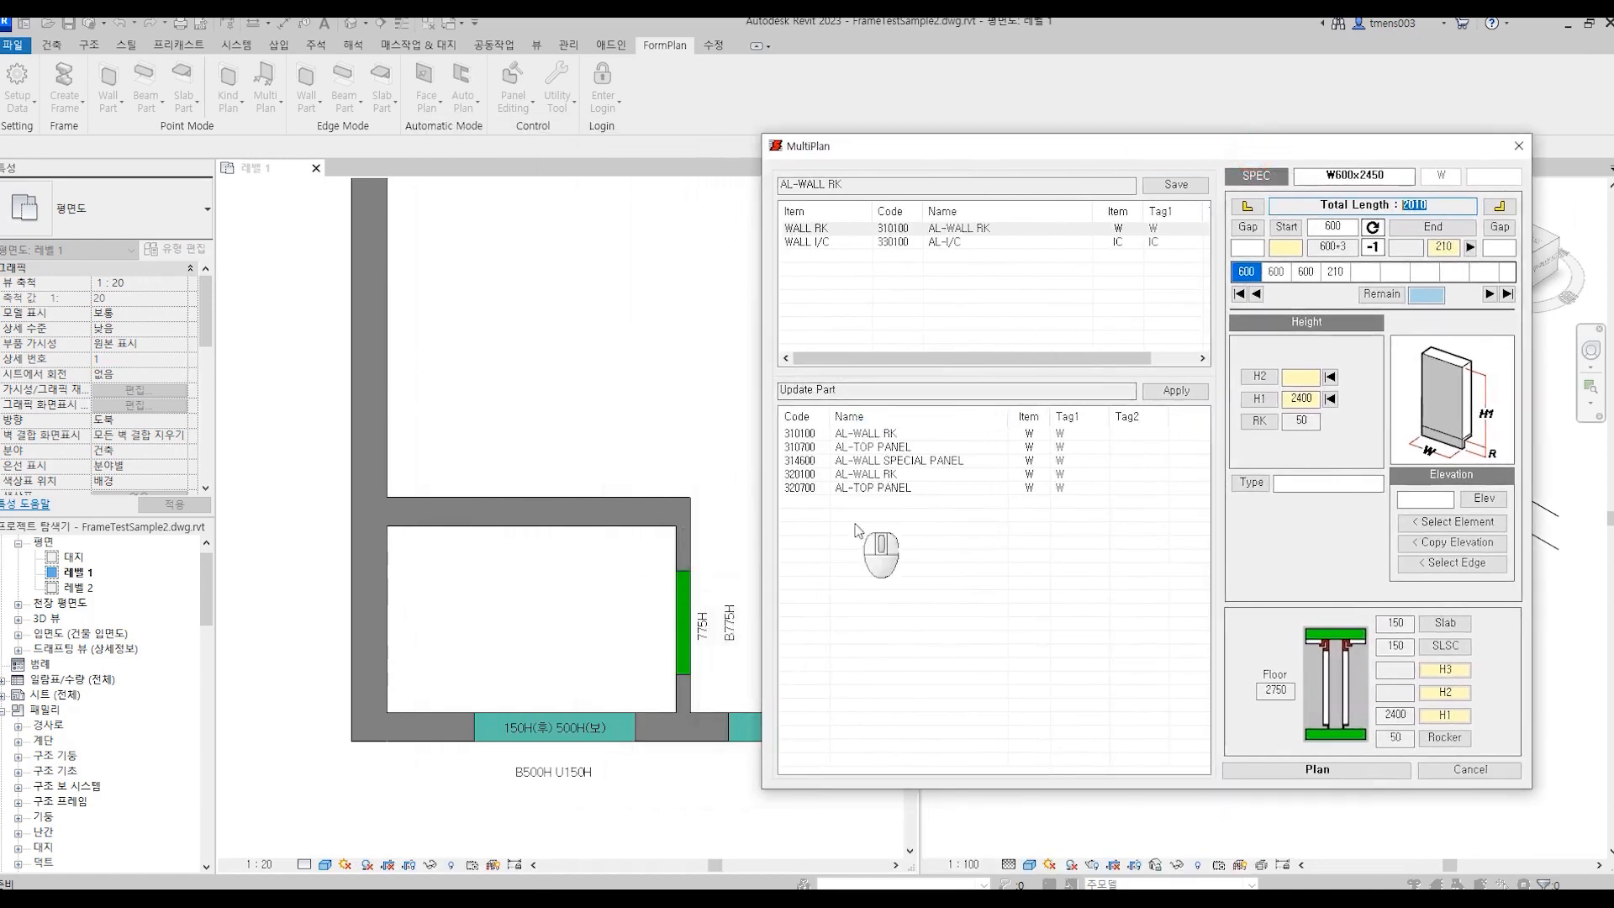
click(1248, 206)
click(1500, 206)
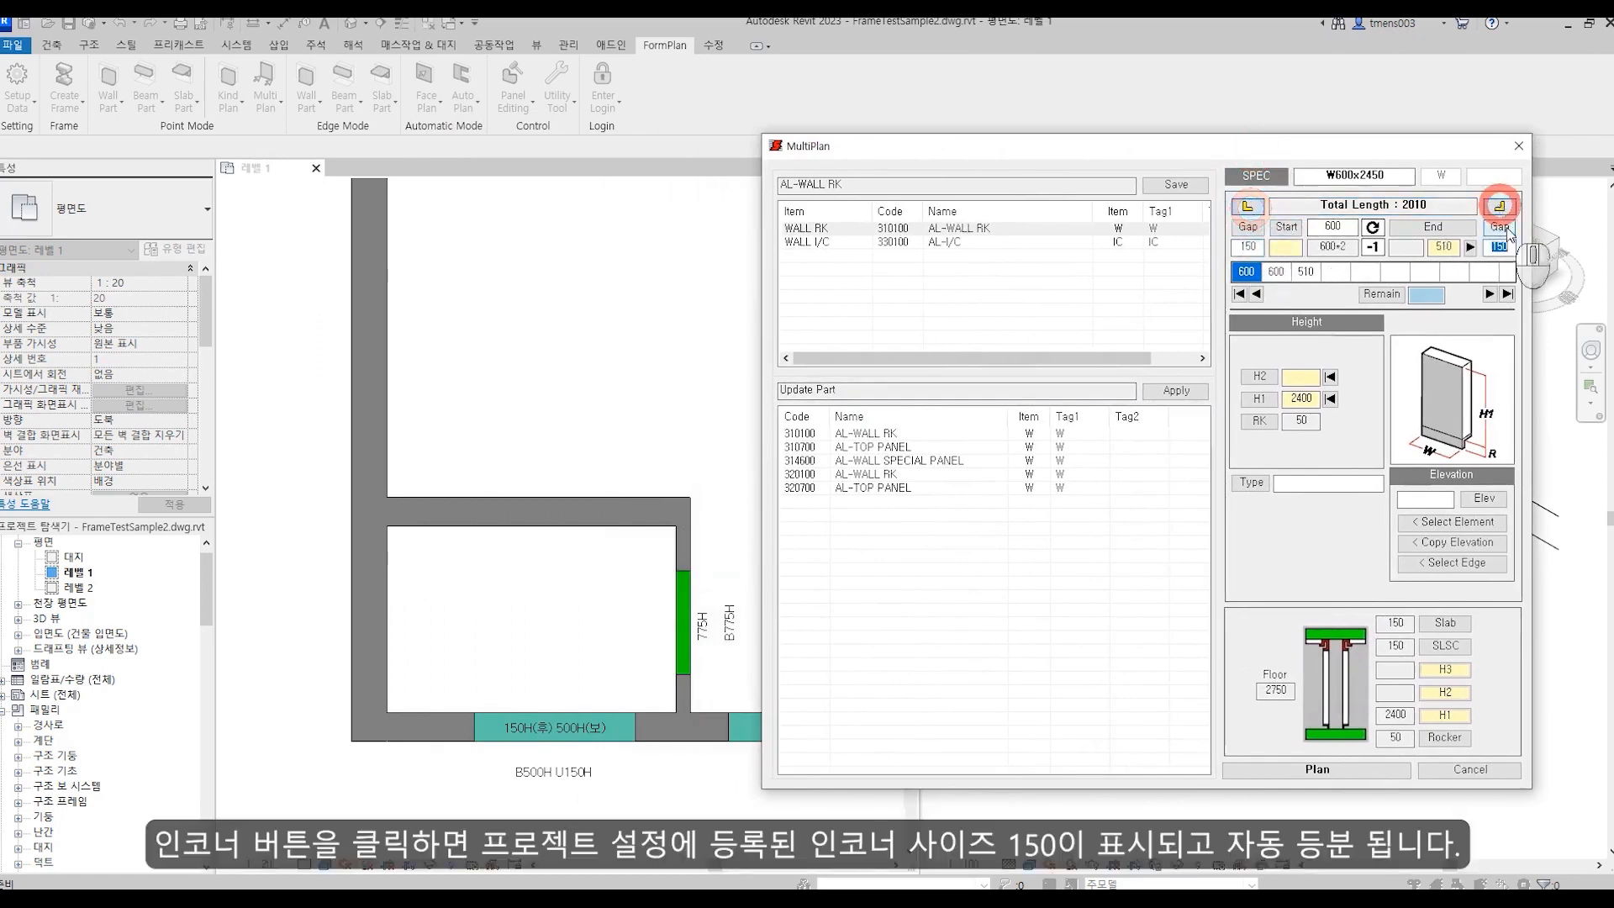
click(1276, 272)
click(1304, 272)
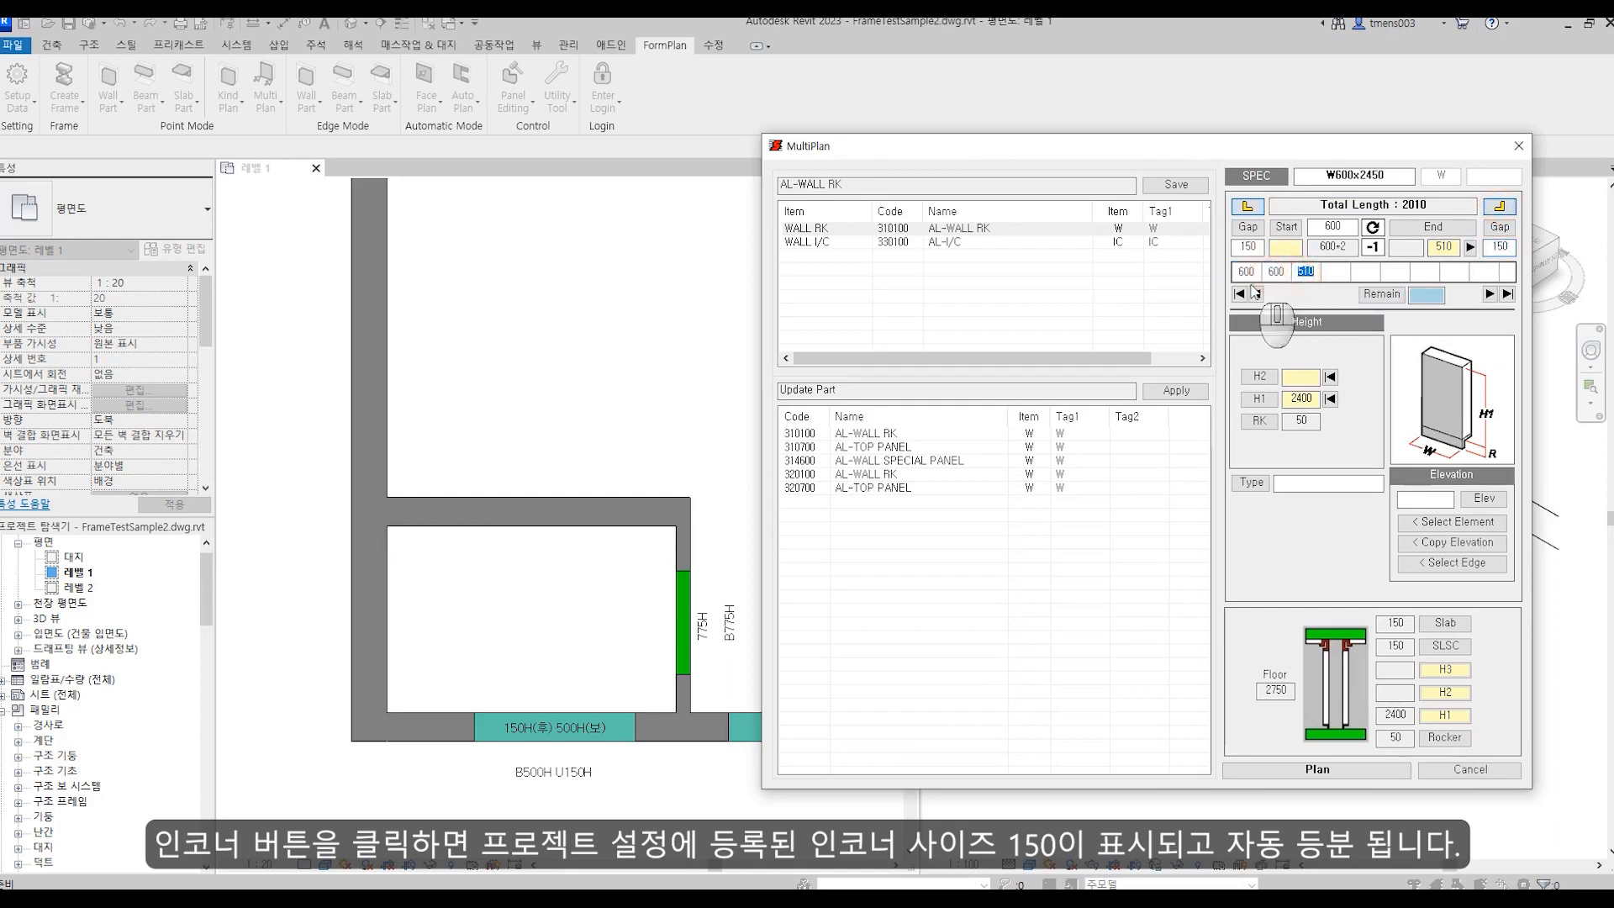
Set the standard panel width to 500, redivide the run and check each resulting panel width.
click(1332, 226)
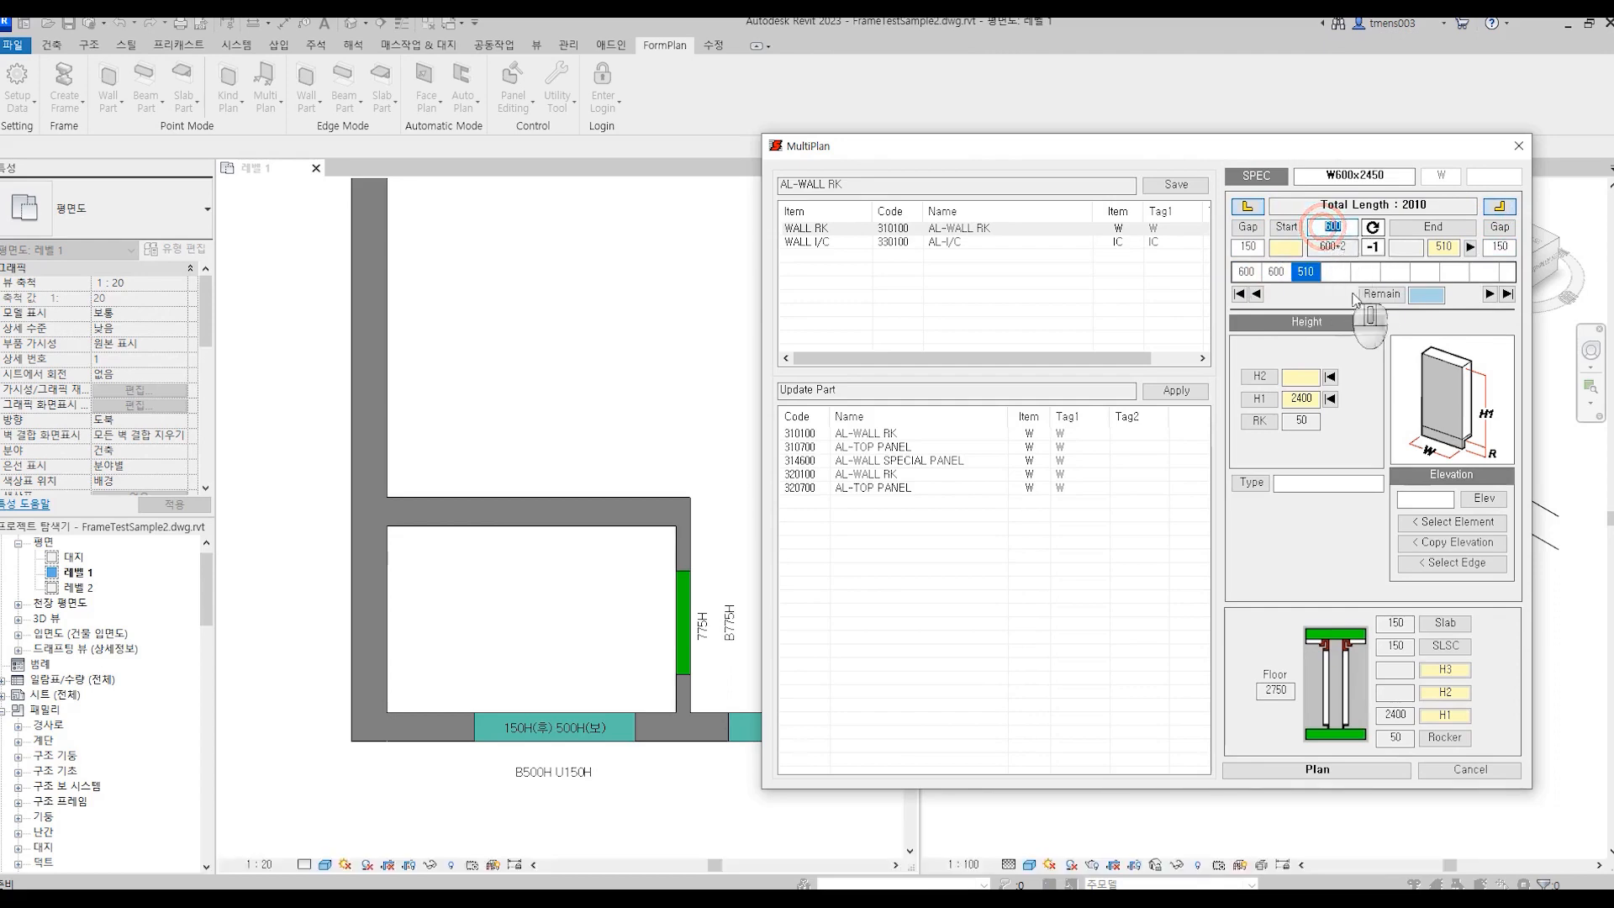
text(500)
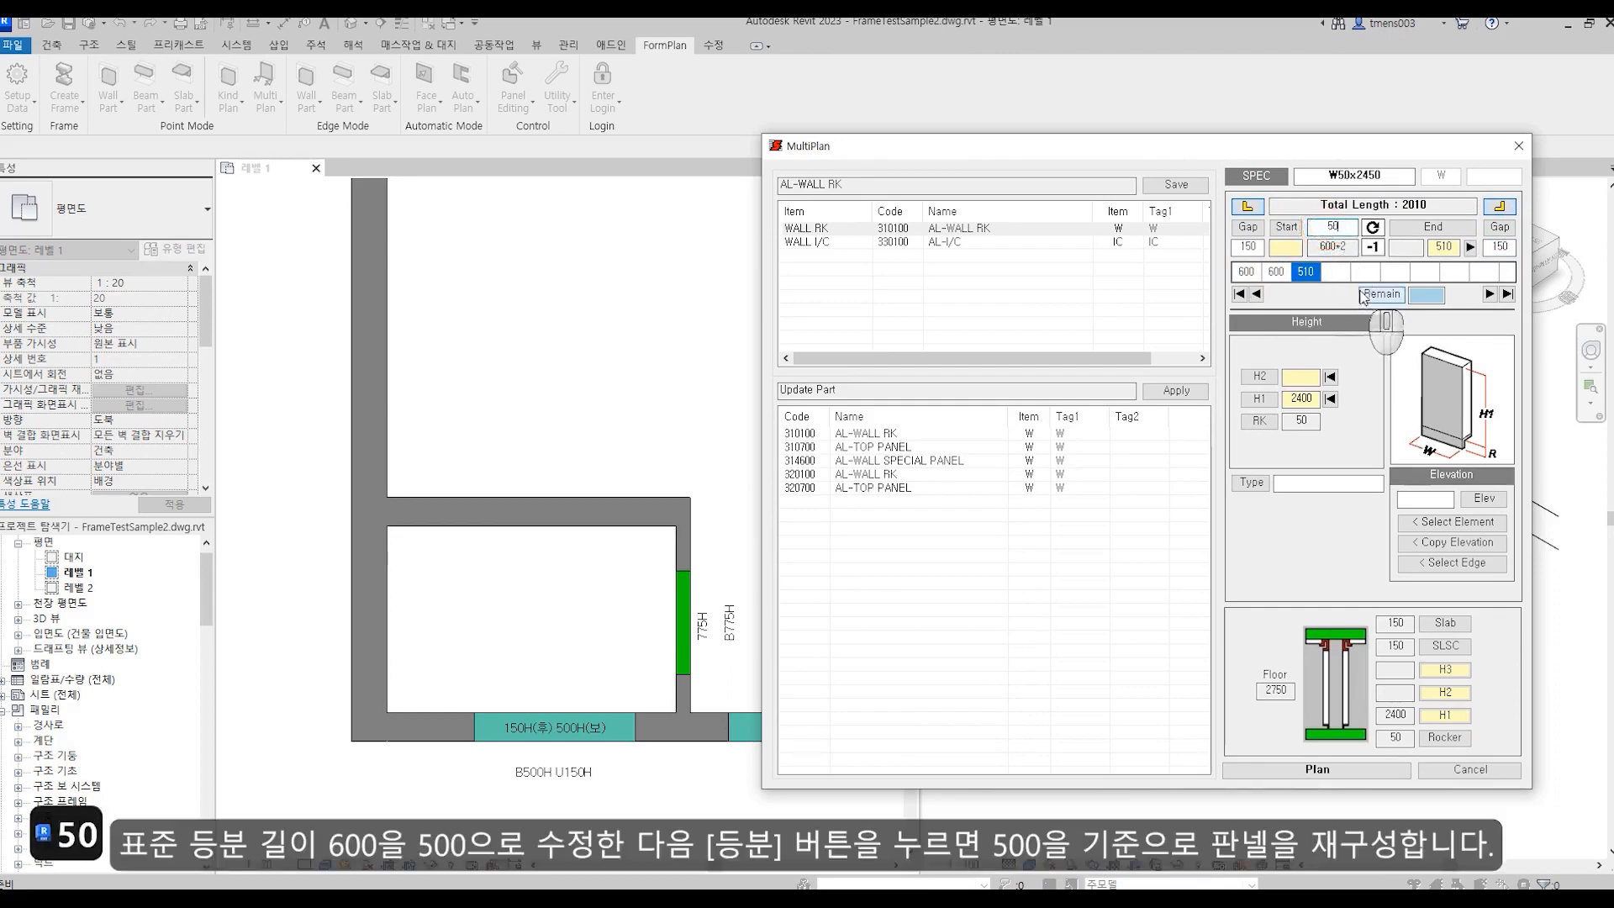
click(1309, 232)
click(1372, 227)
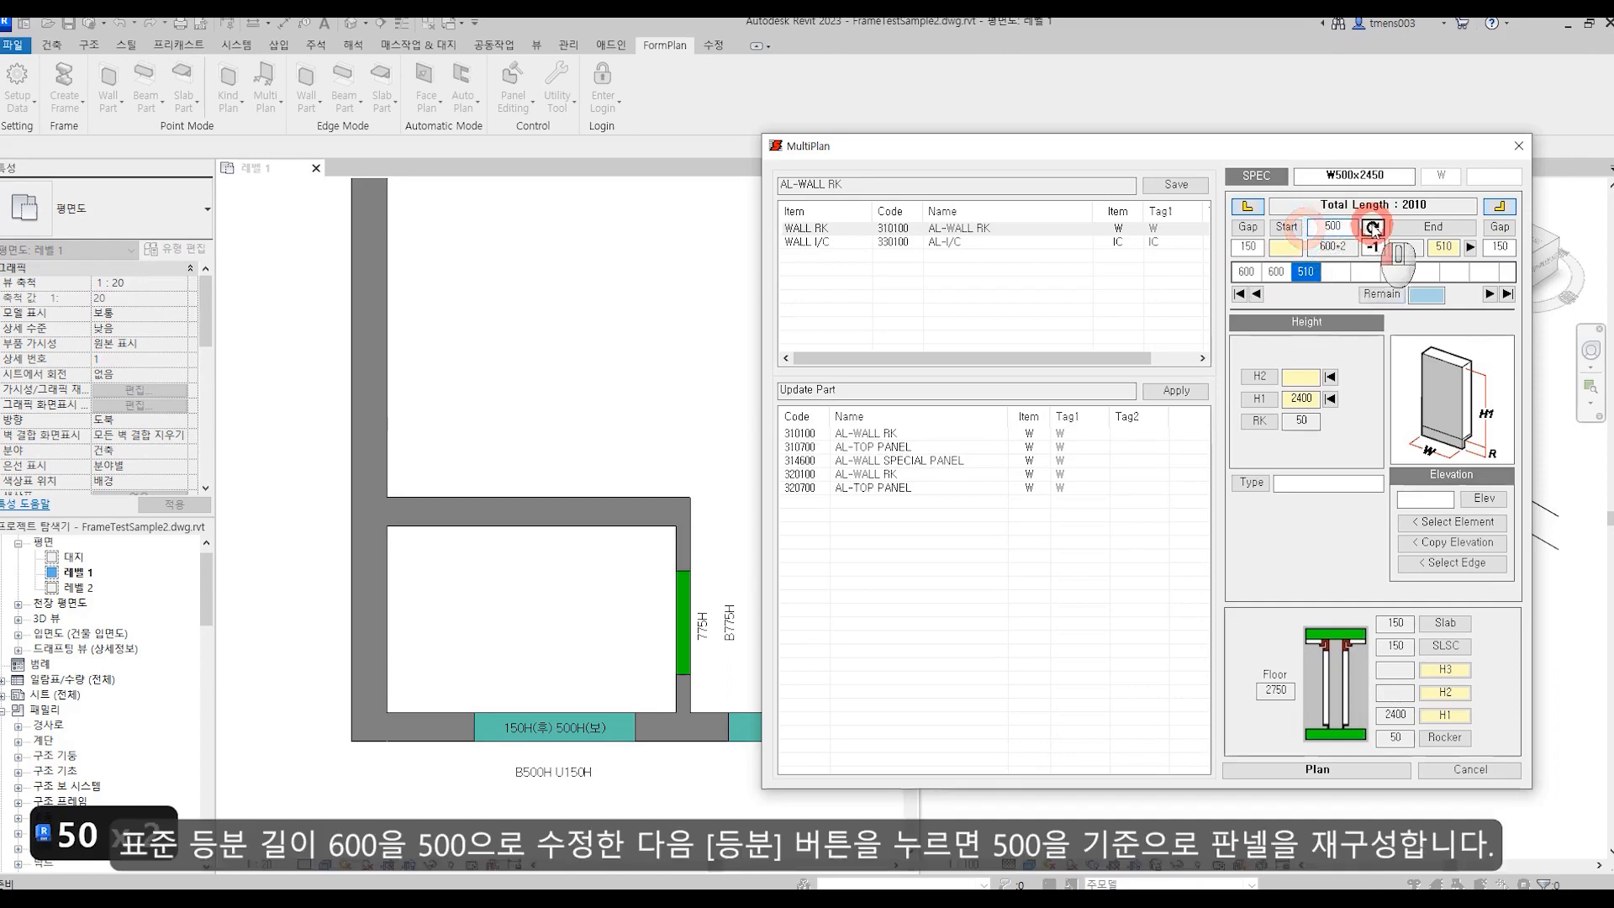
click(1246, 271)
click(1282, 271)
click(1316, 272)
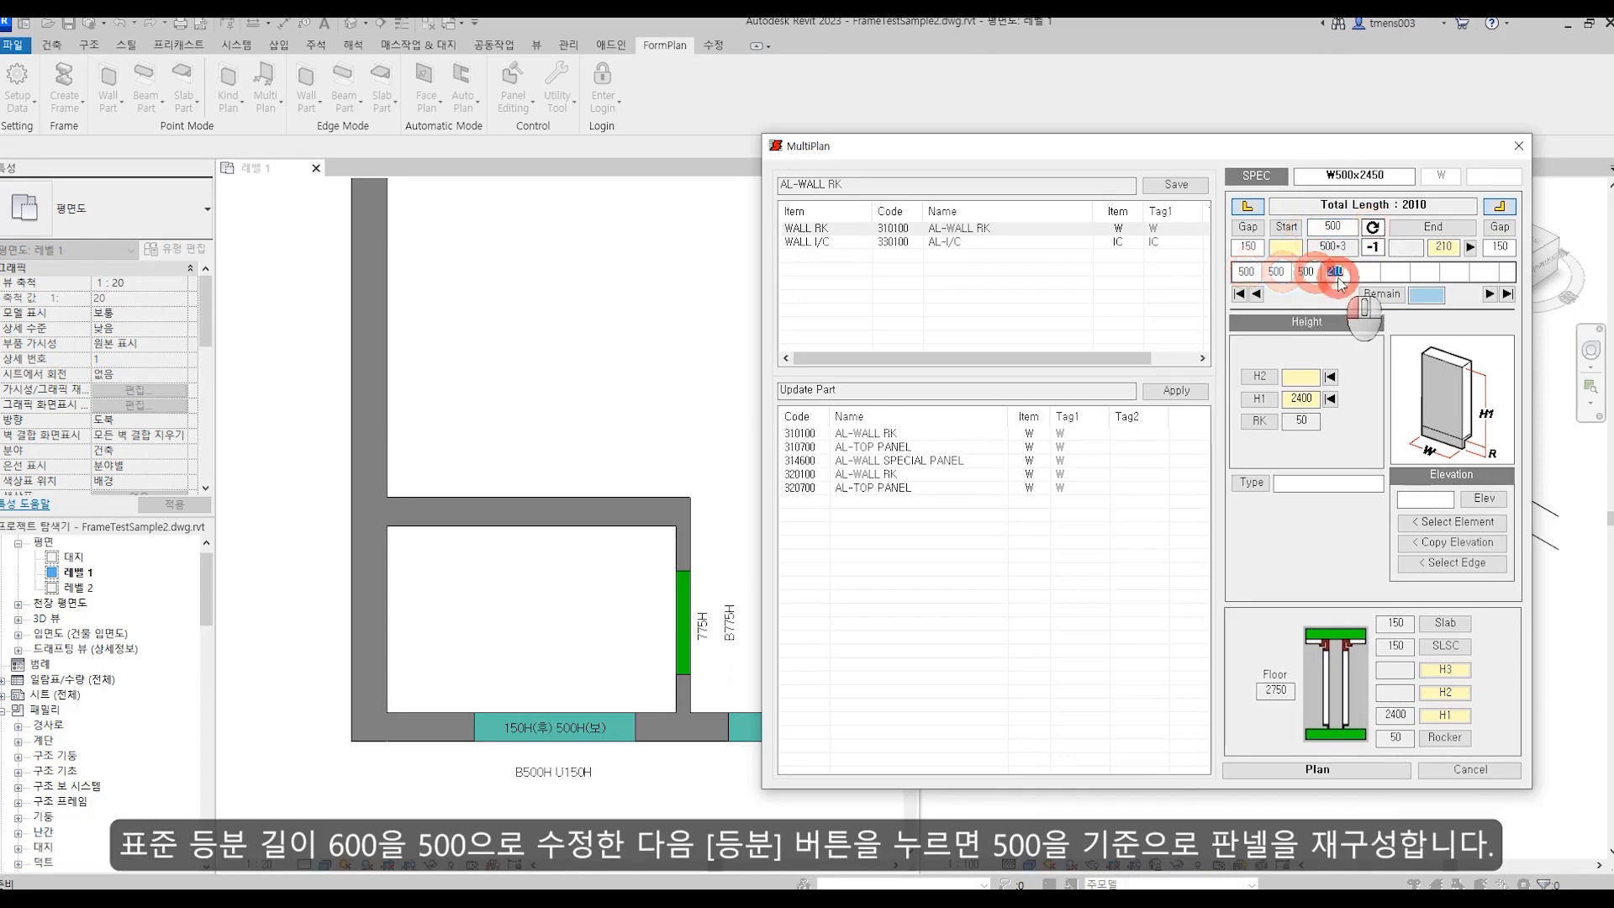
click(1337, 272)
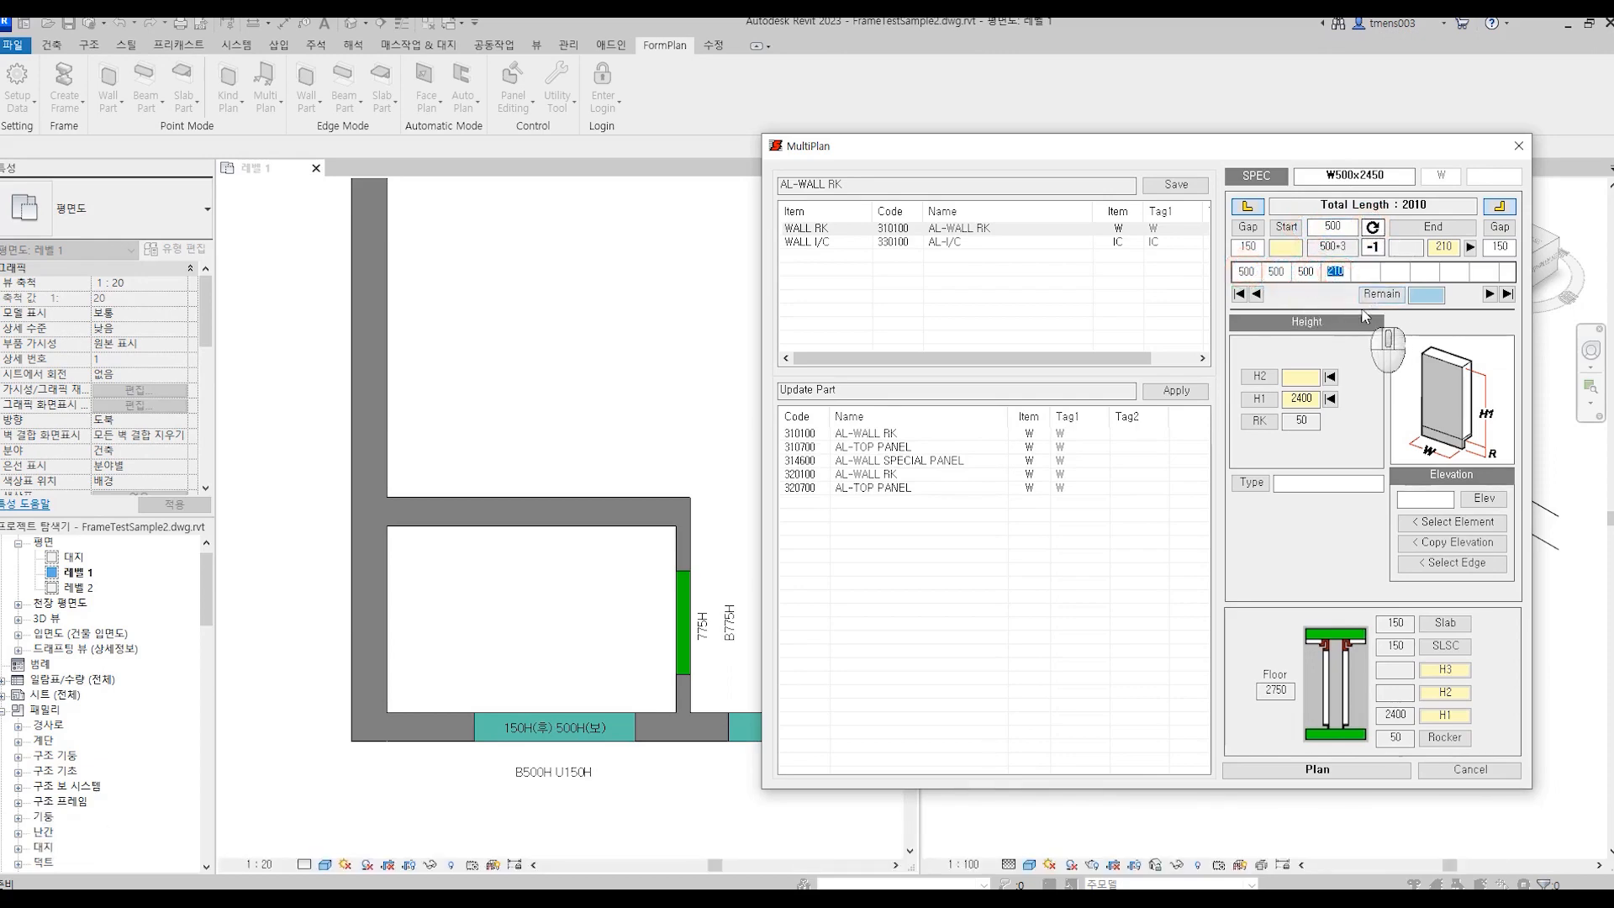
Insert a 450 panel at the start of the run and check the redivided panel widths.
click(1286, 246)
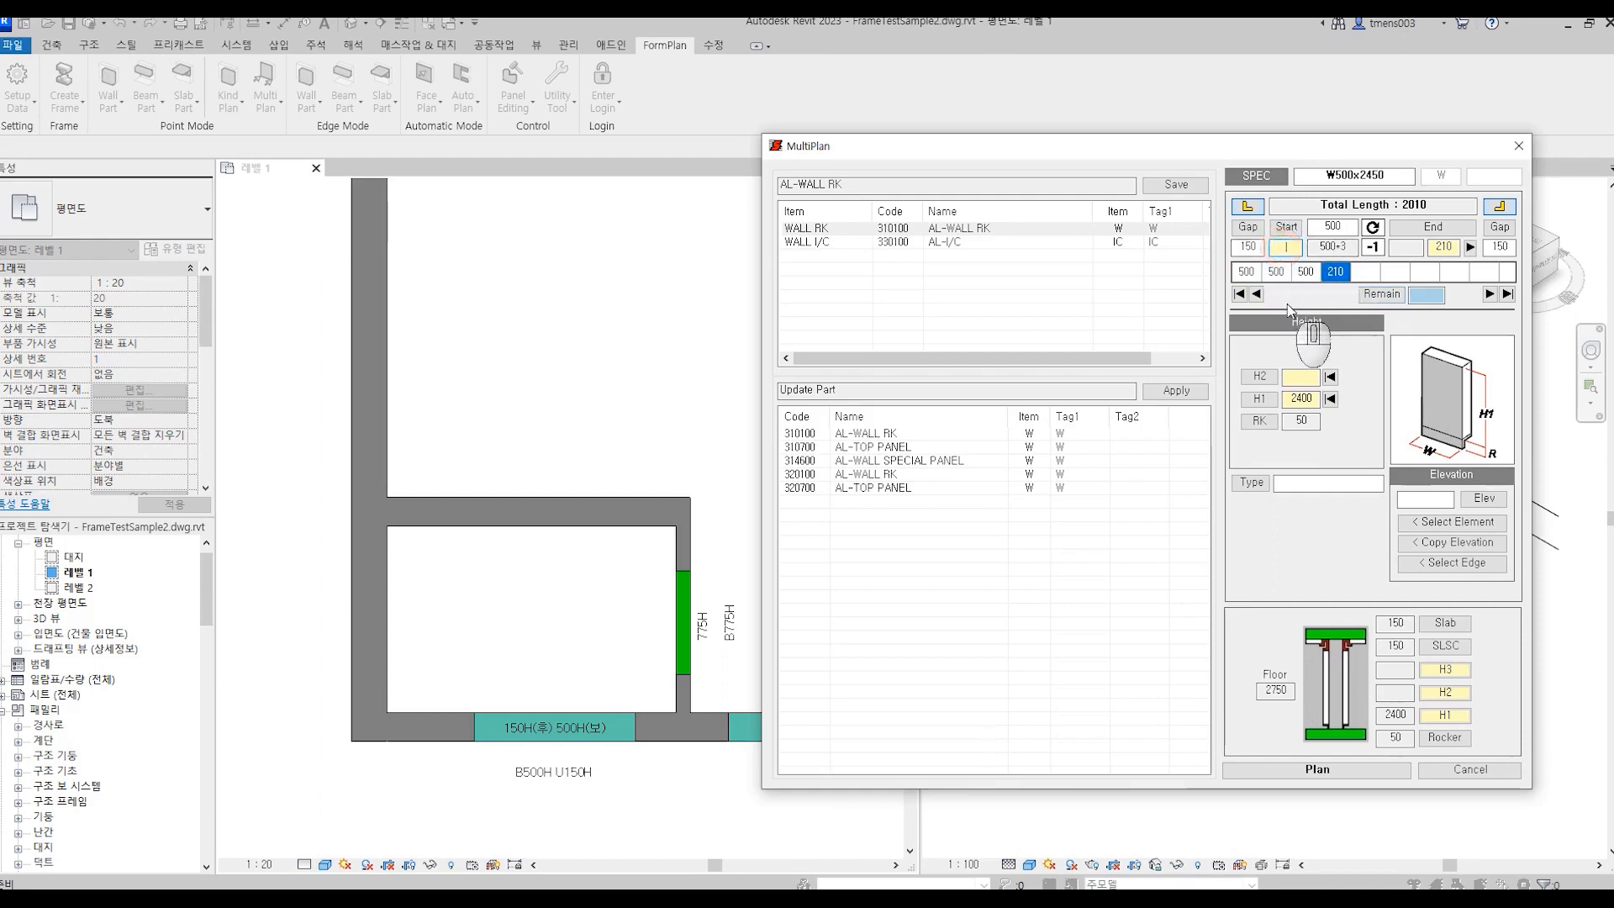
text(45)
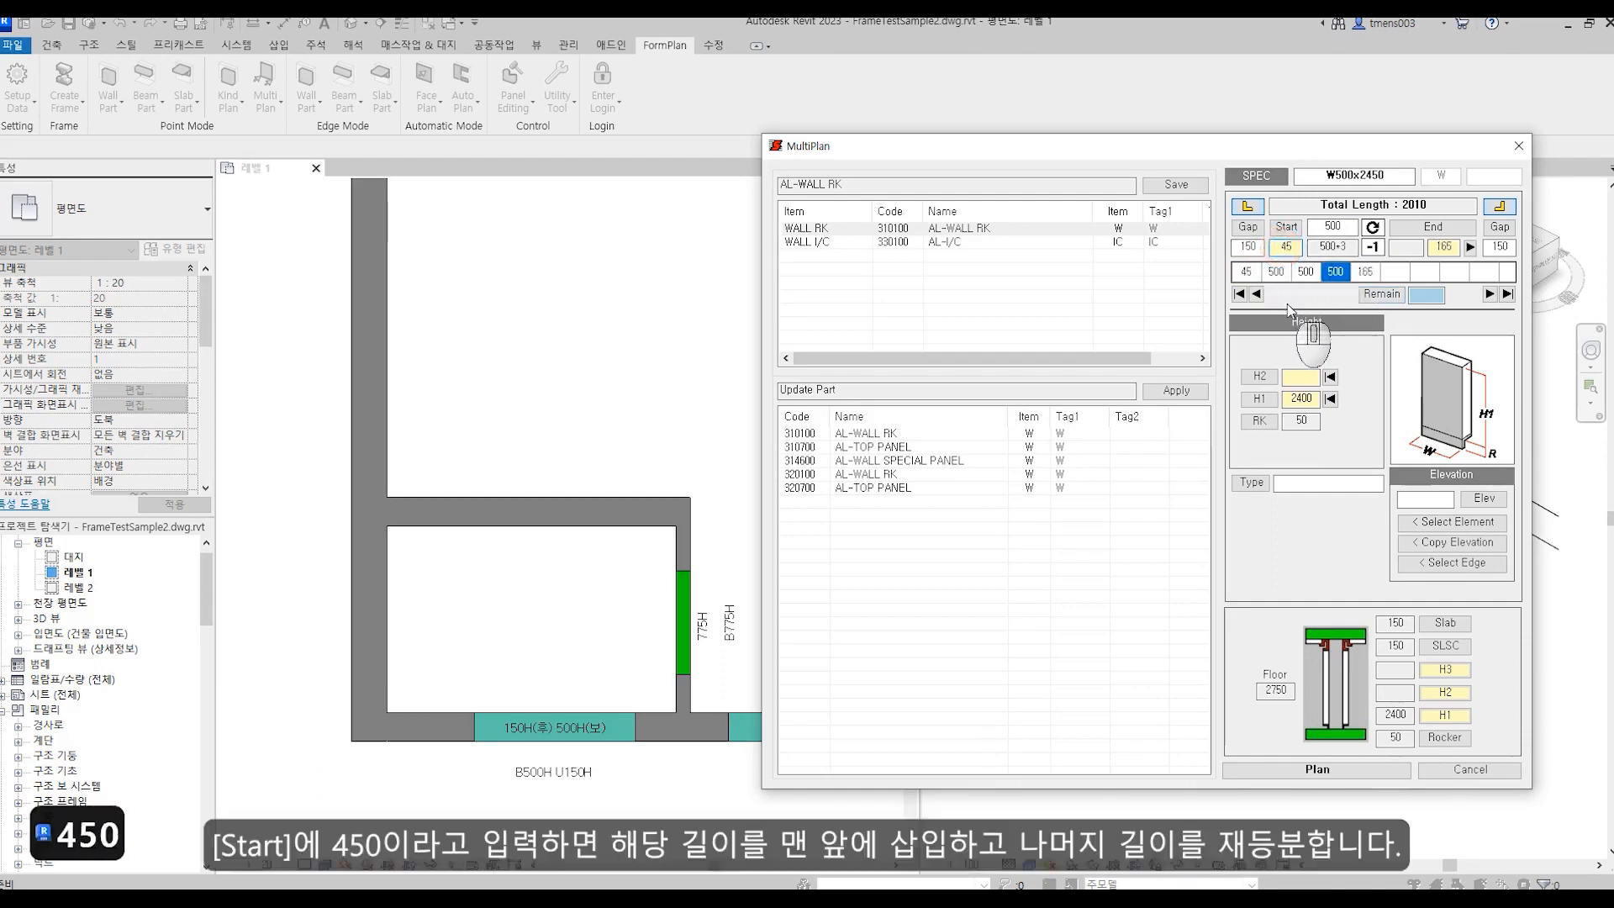
text(0)
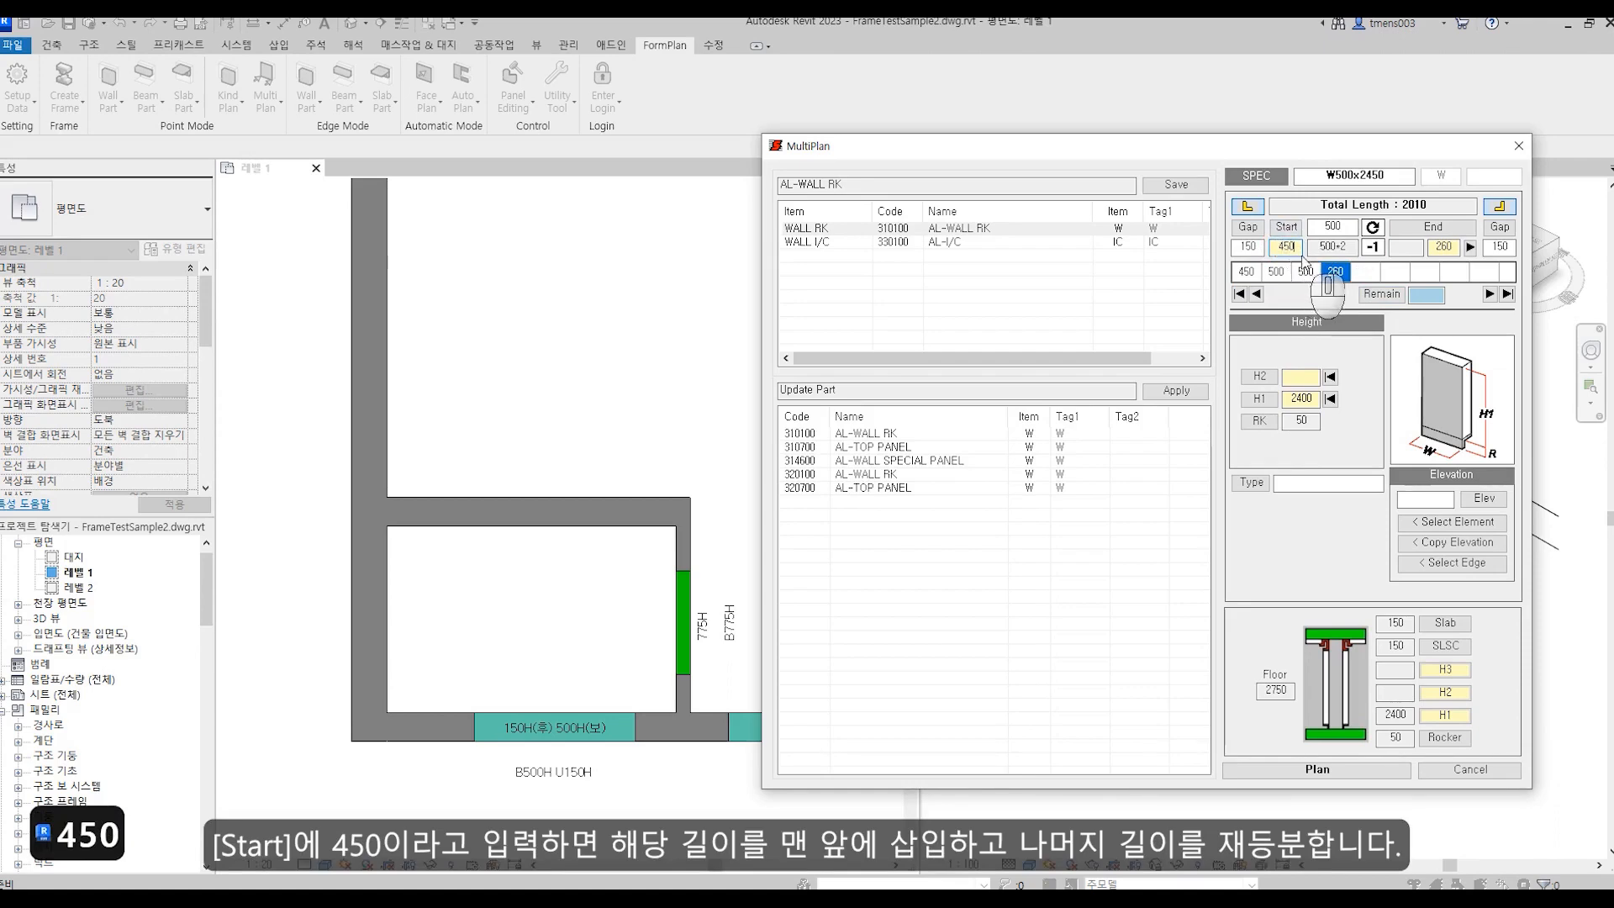
click(1247, 274)
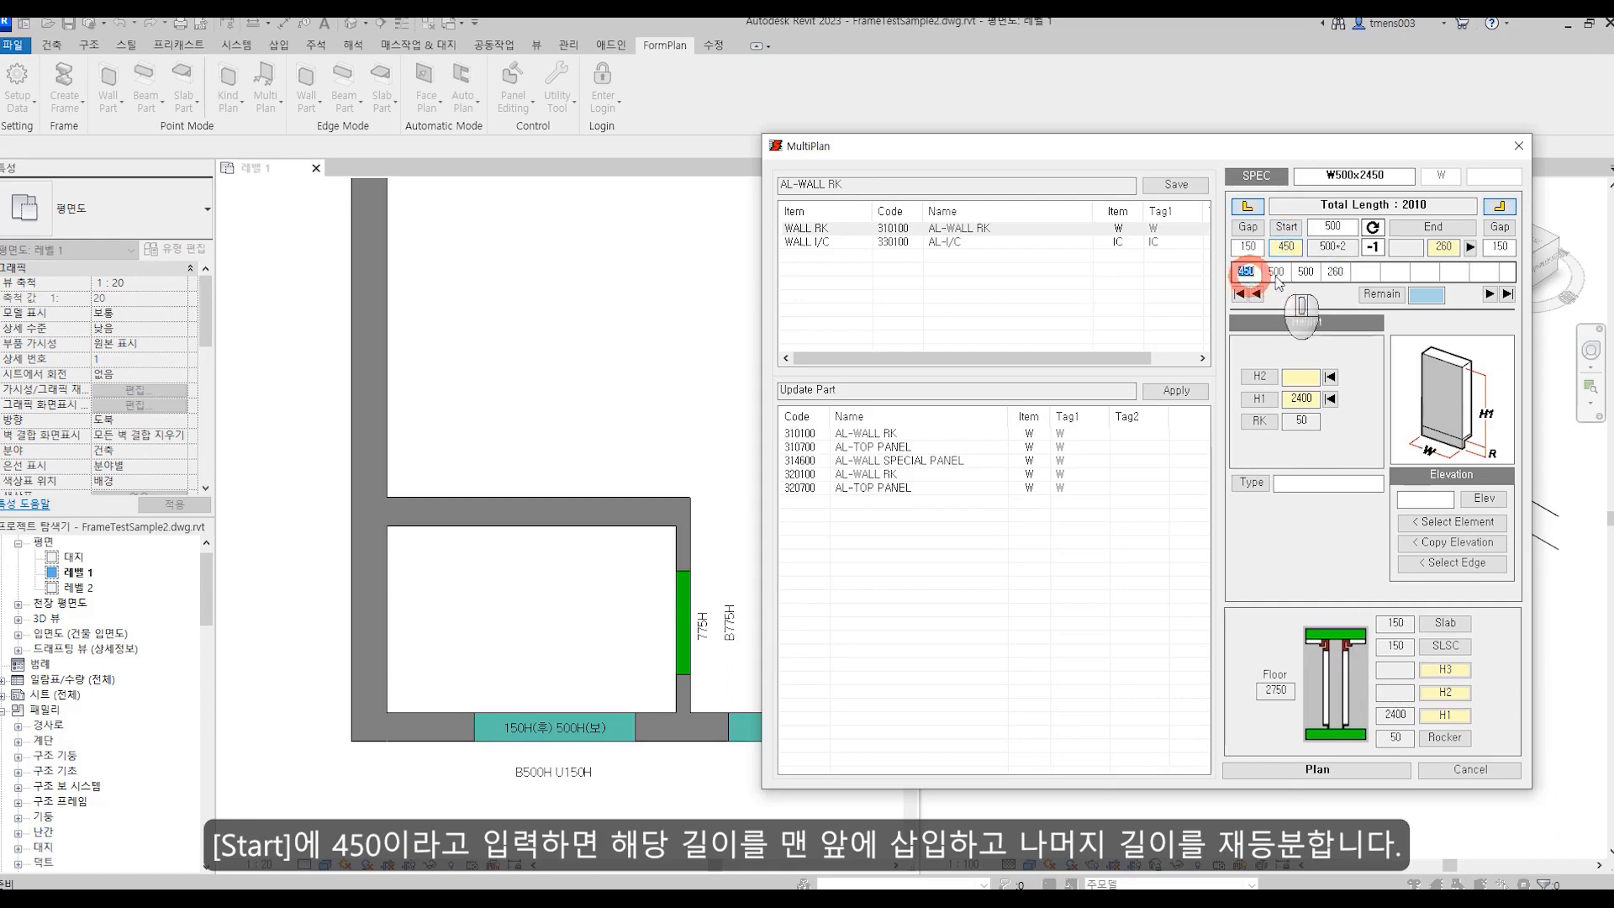
click(1276, 275)
click(1302, 275)
click(1334, 271)
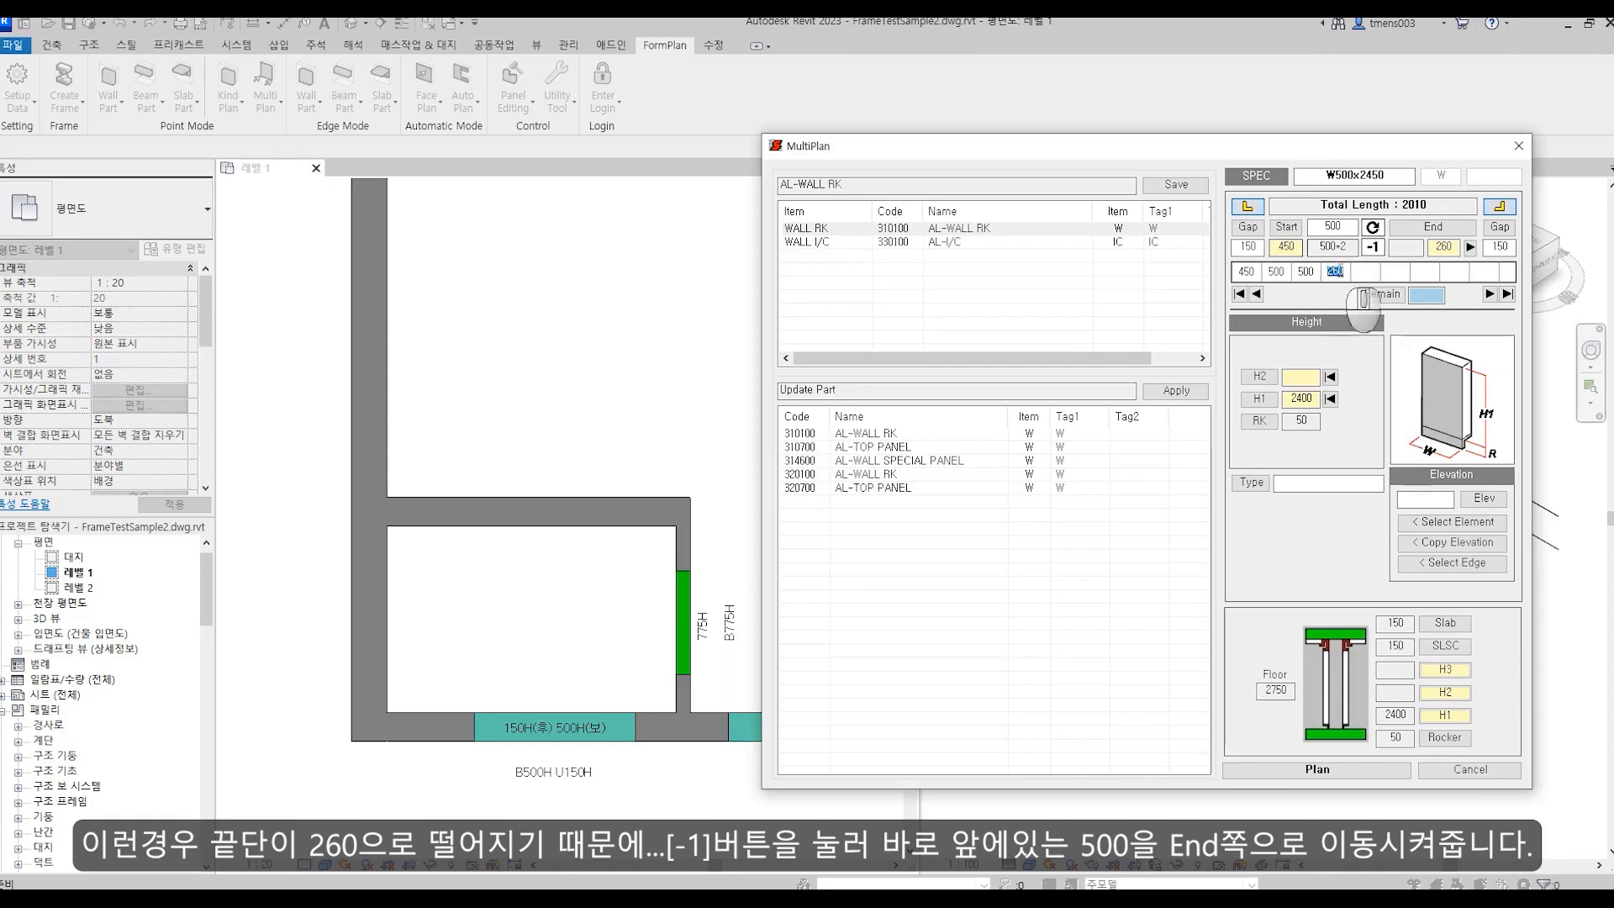
Shift the last 500 panel into the end group and set the end panel to 310.
click(1372, 247)
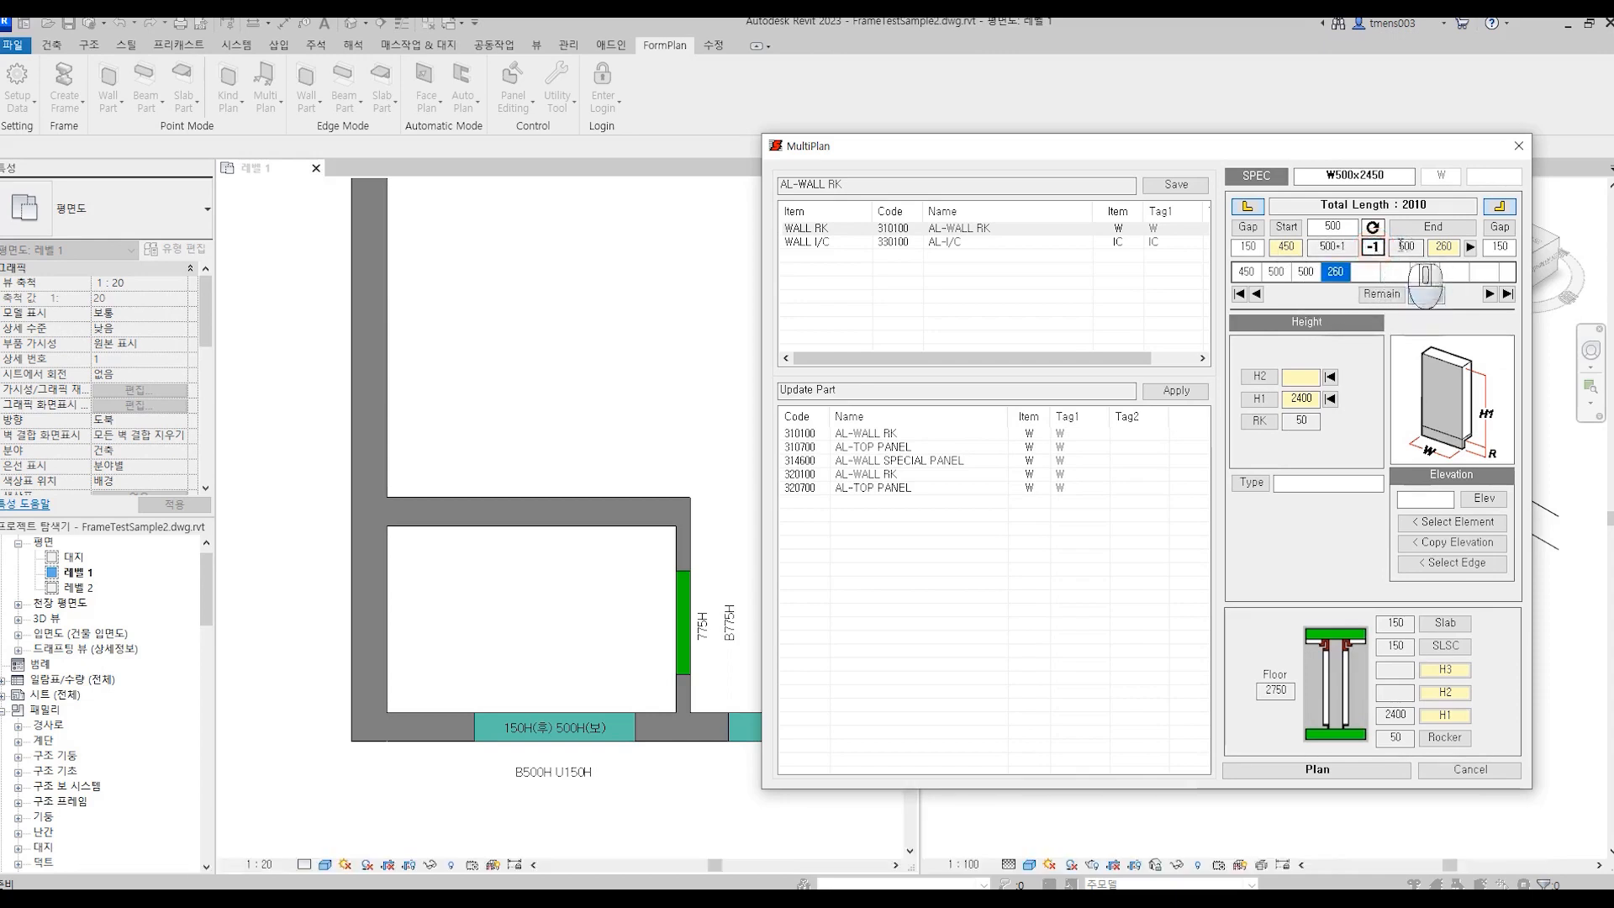
double_click(1442, 247)
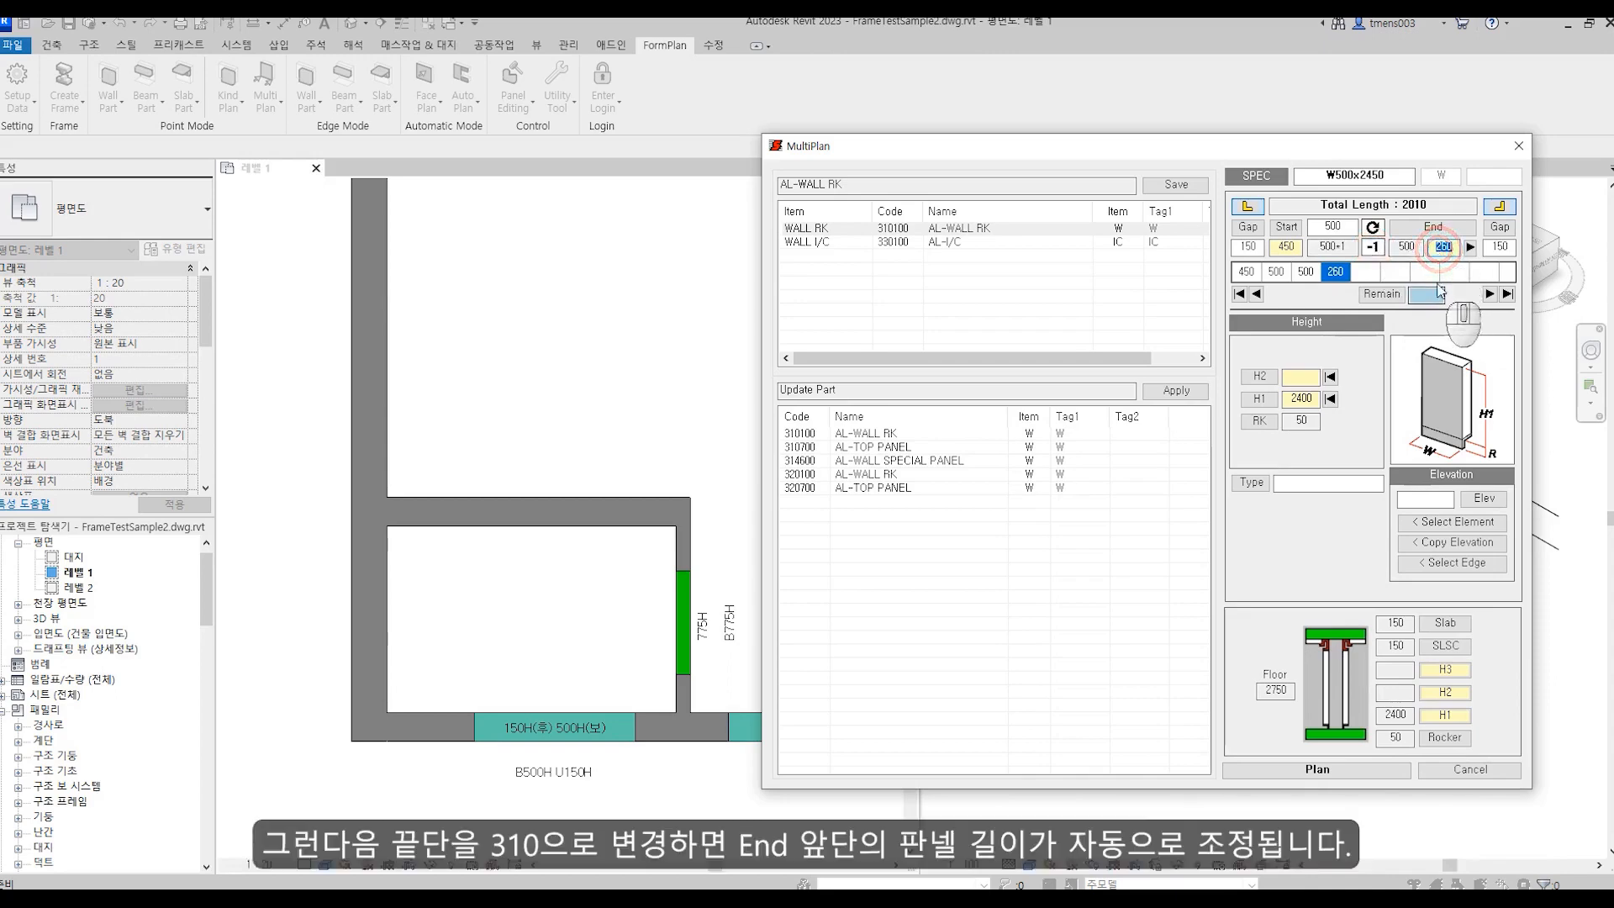
text(300)
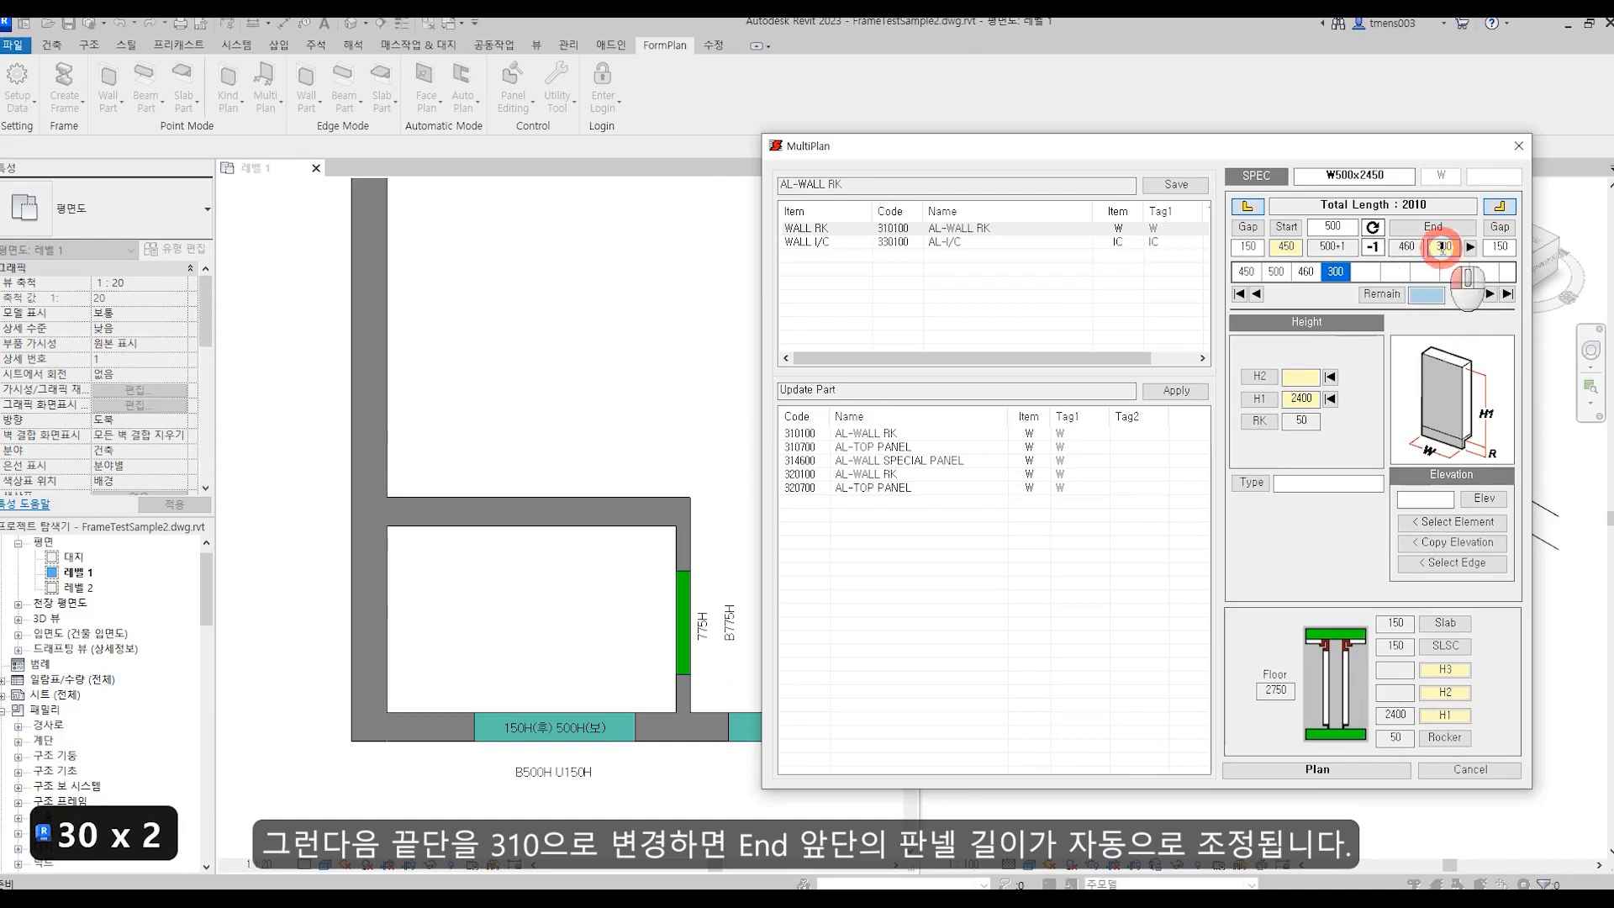
text(310)
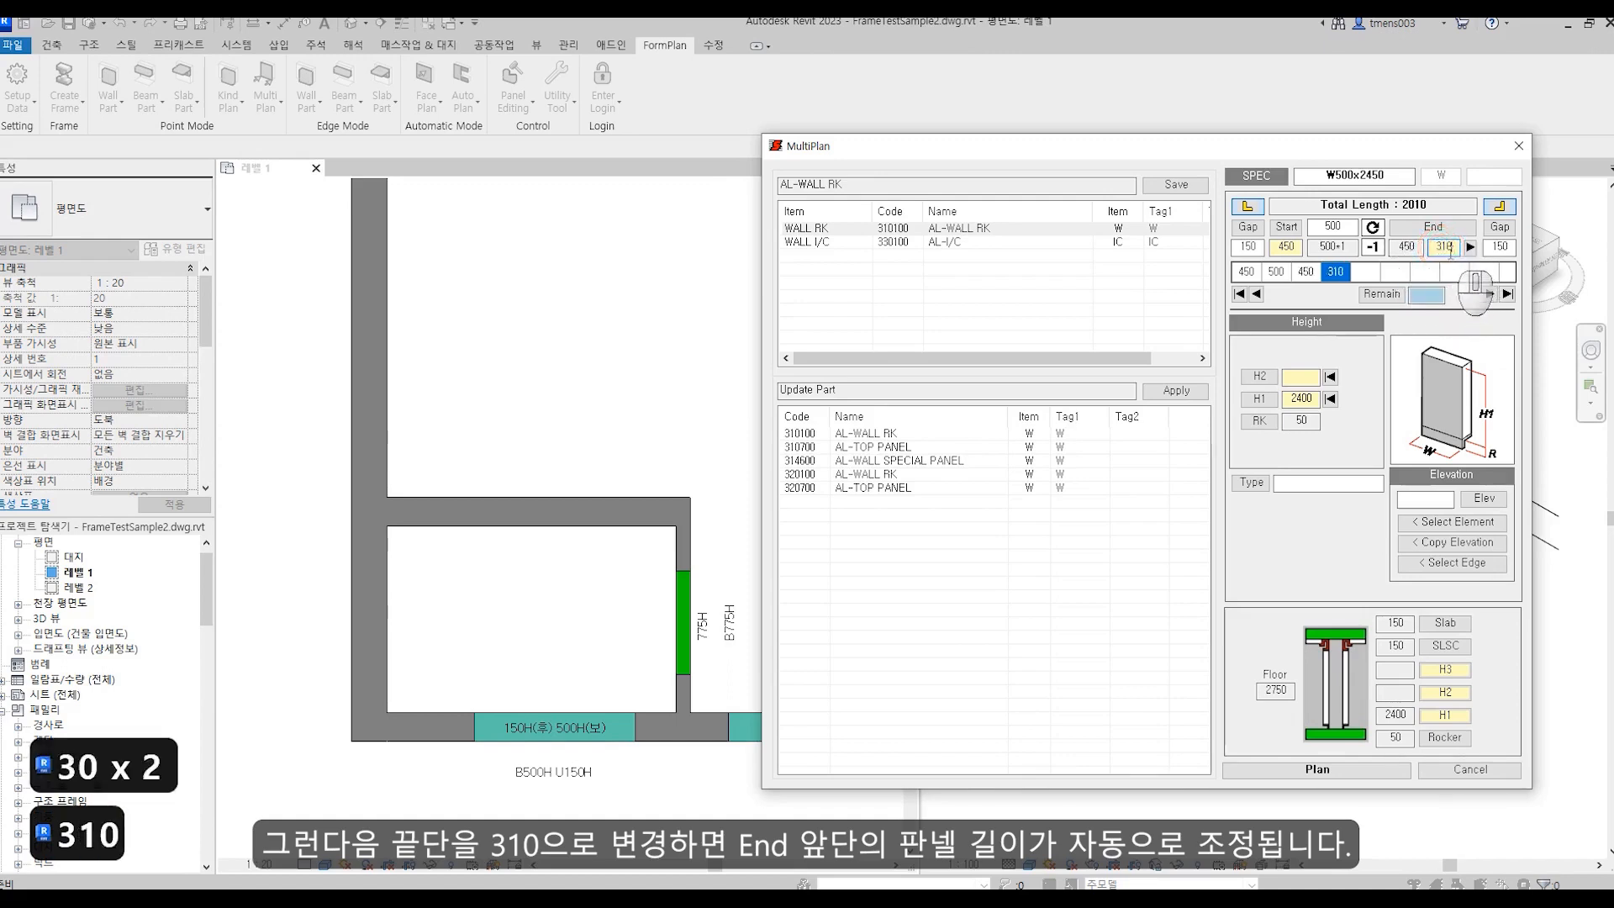
double_click(1442, 246)
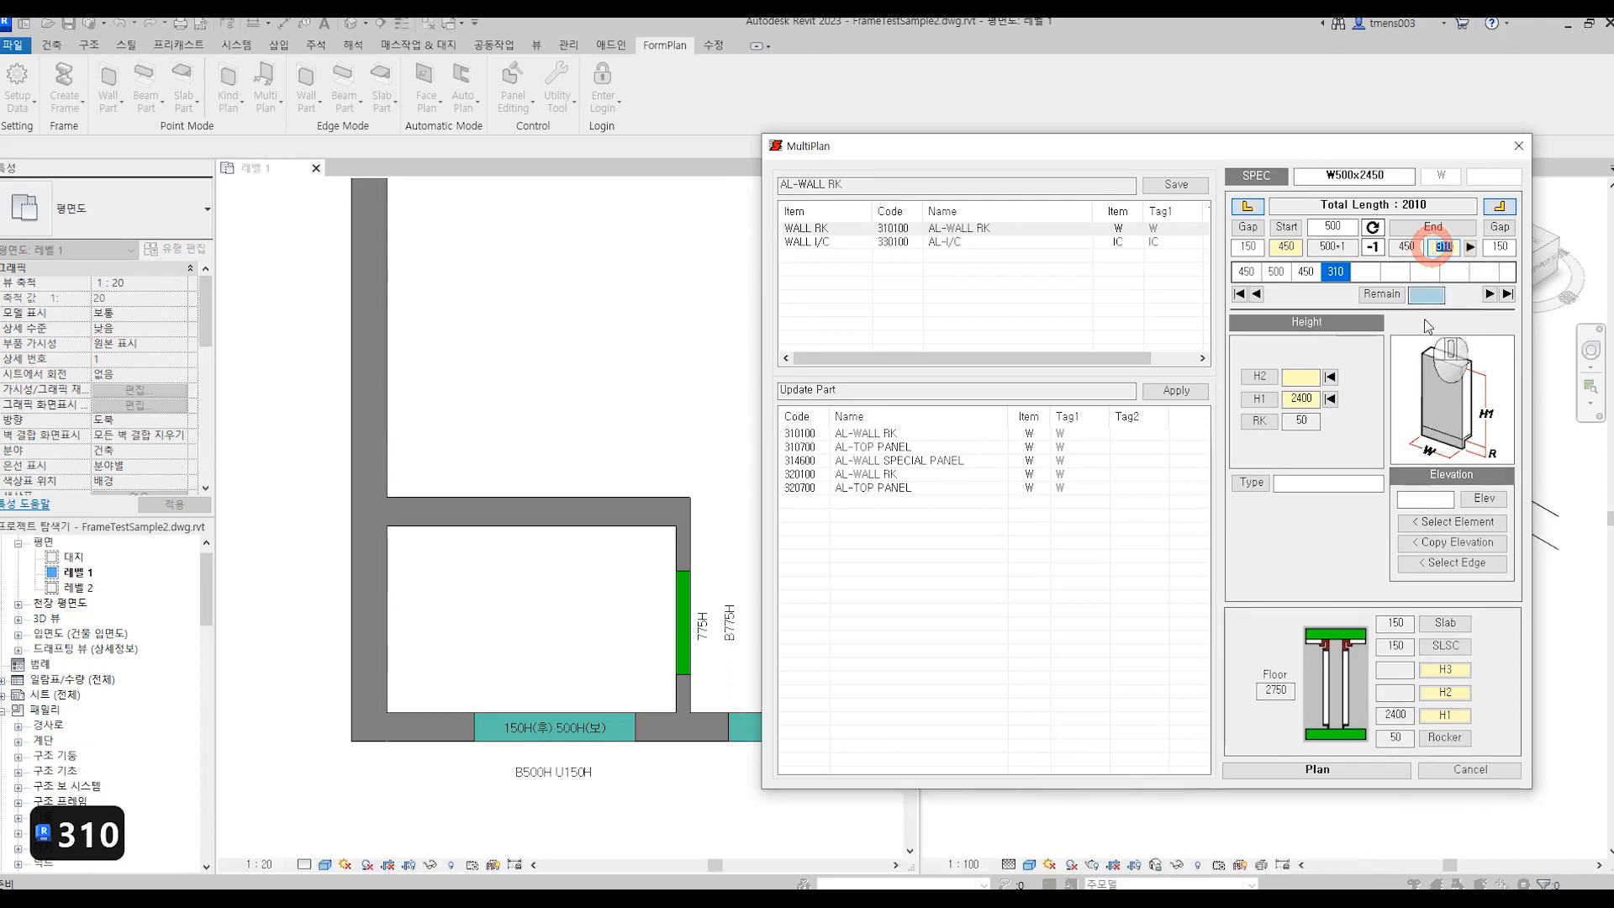
Review the start panel entry and the order of the panel widths listed for the run.
click(1283, 247)
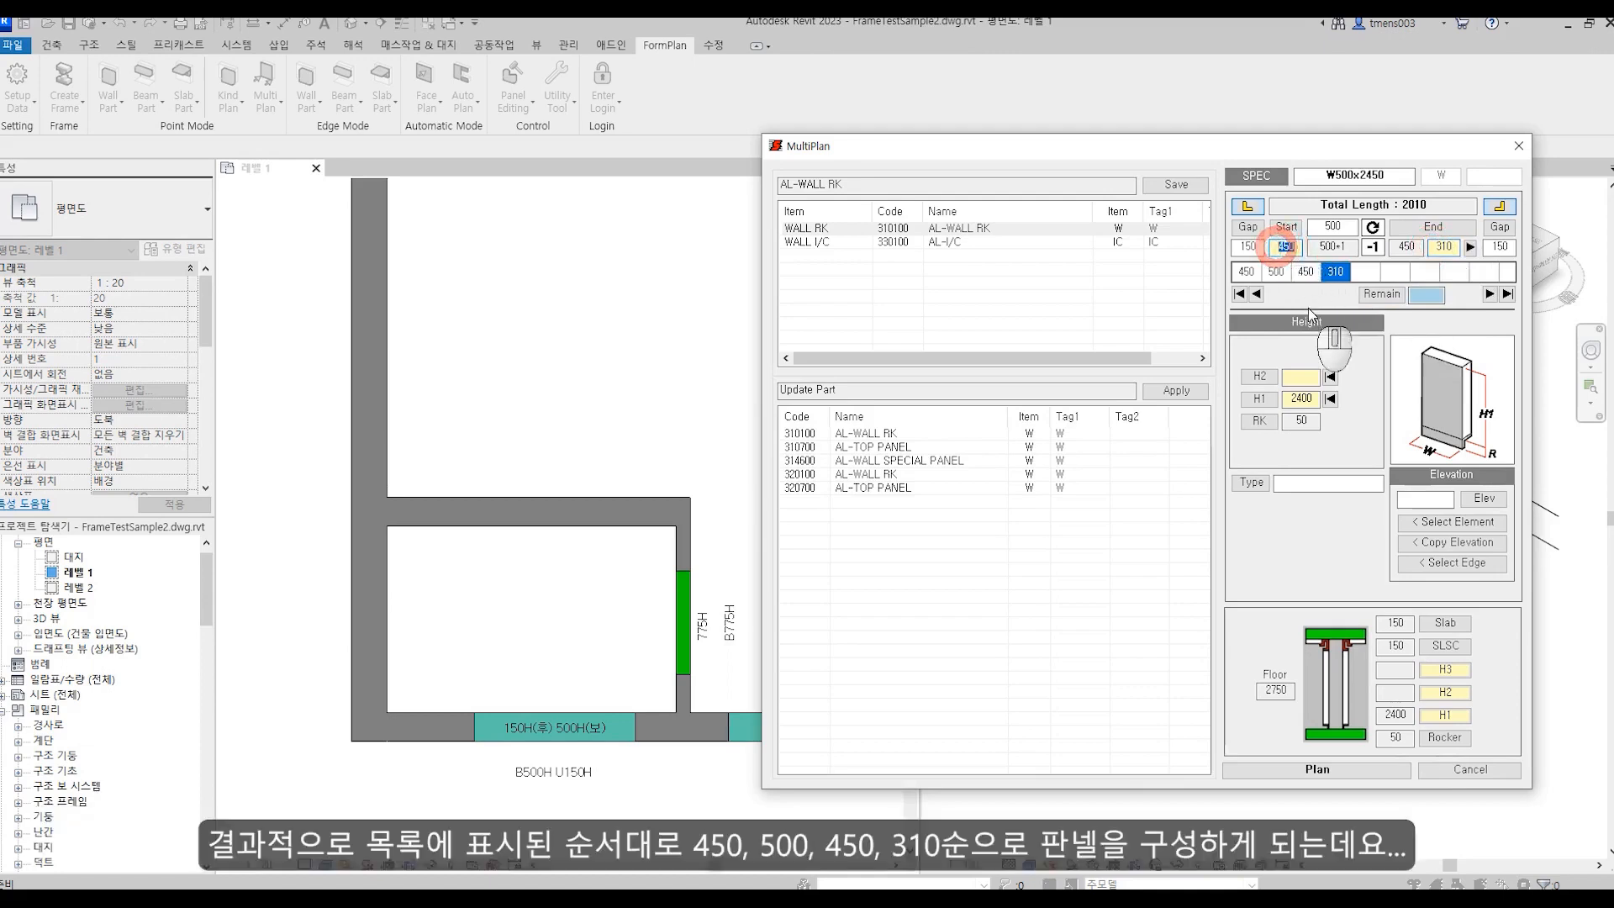
click(1246, 270)
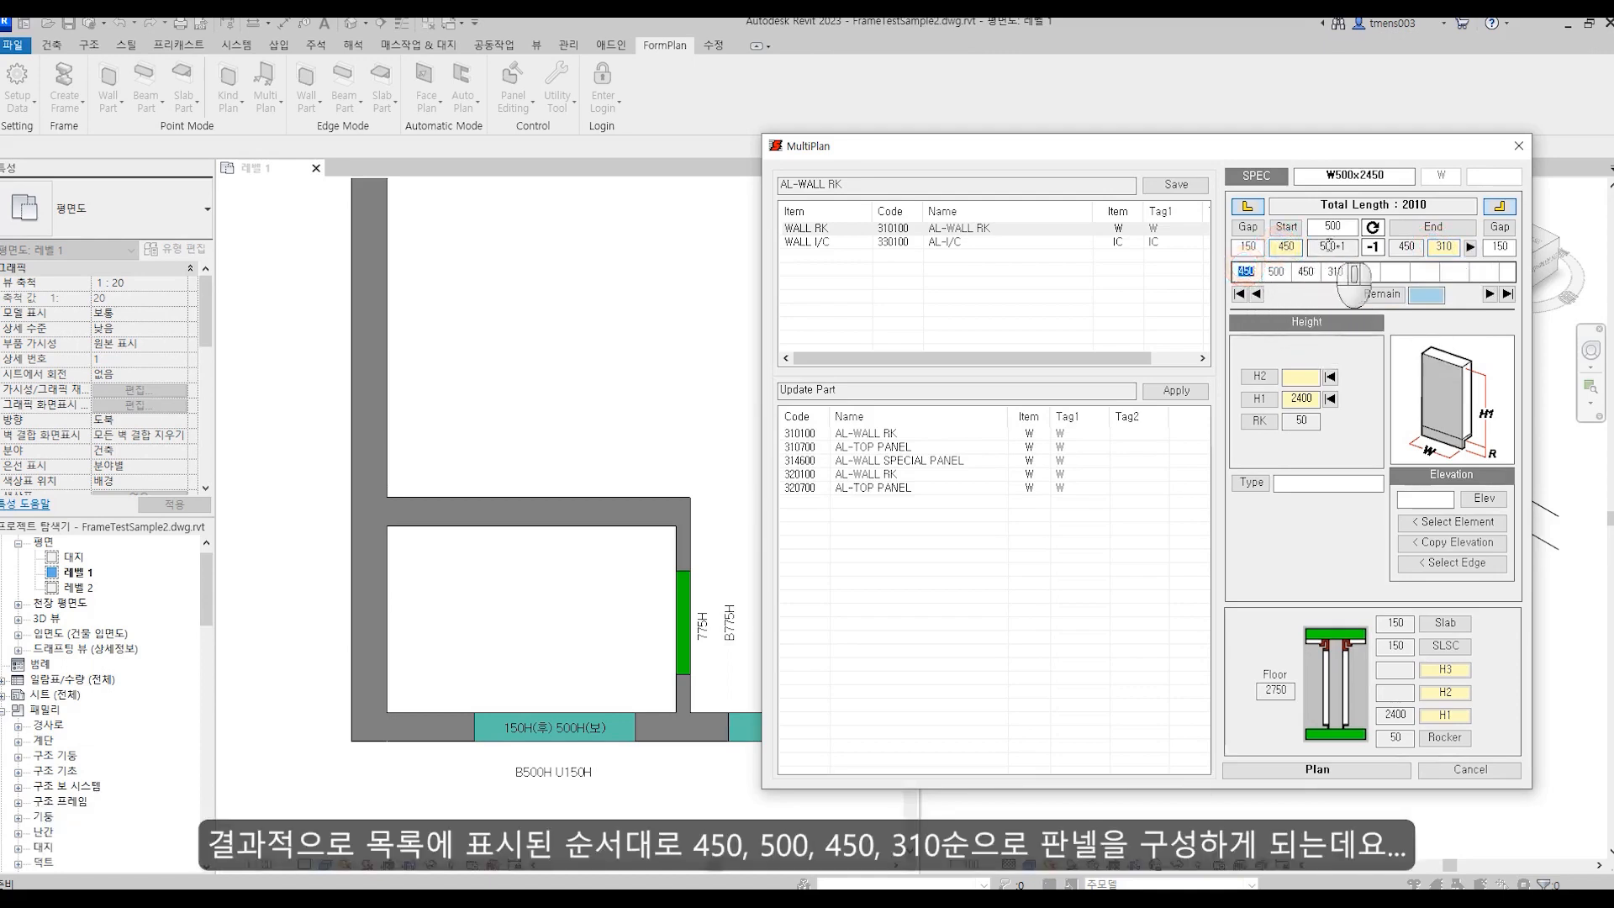
click(1276, 270)
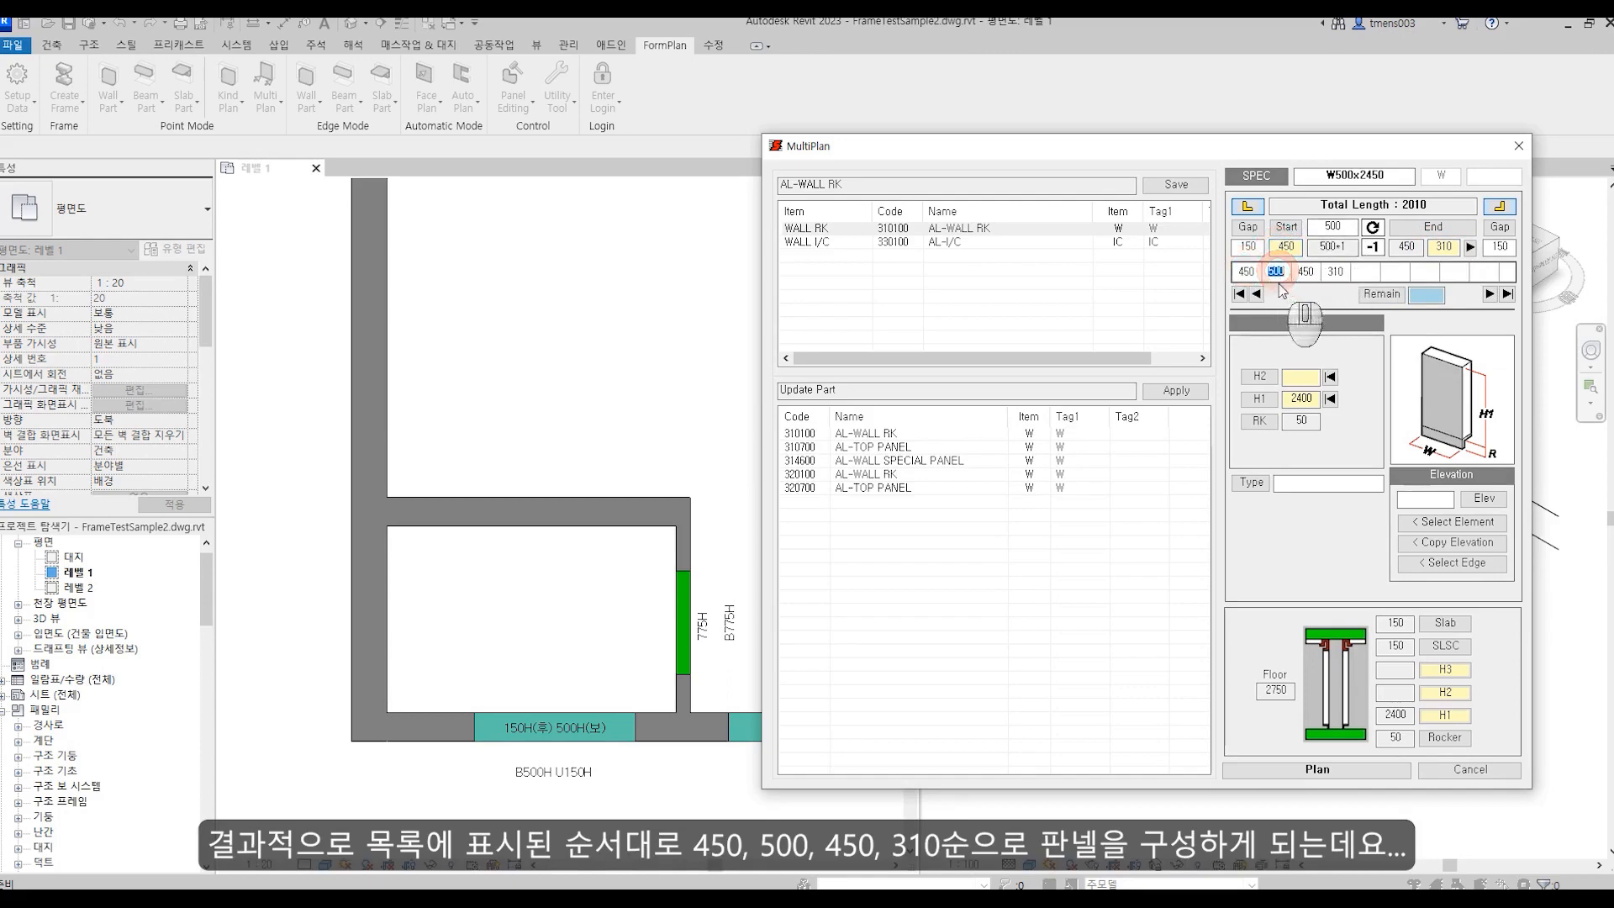
click(1304, 271)
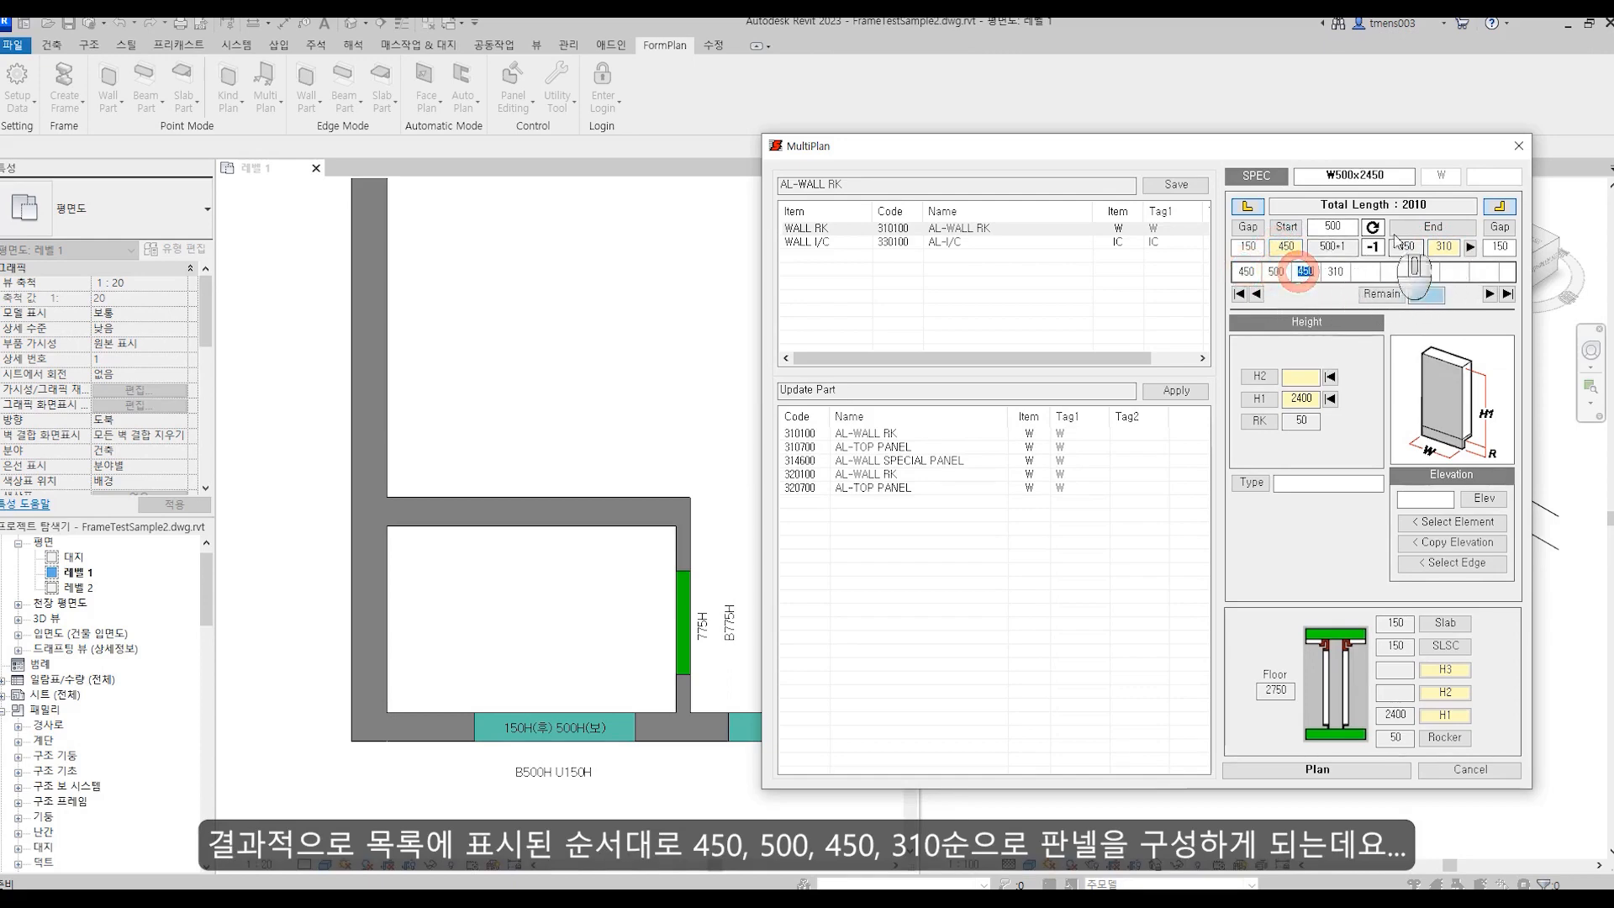
Move the 310 panel to the front of the run and back to the end, both in one jump and cell by cell.
click(1333, 271)
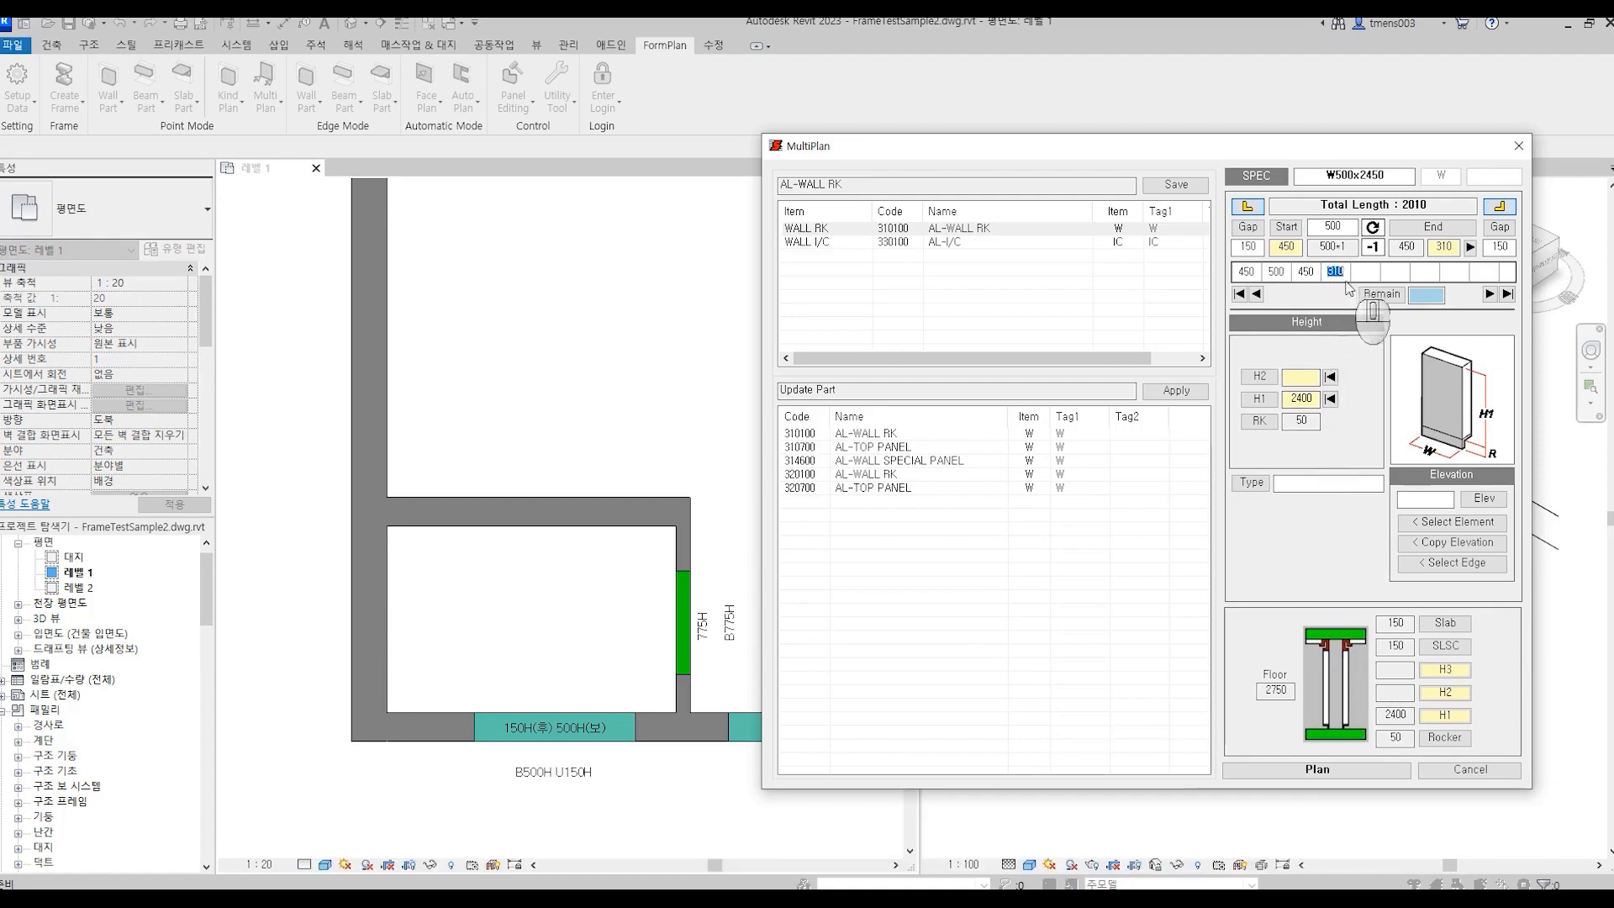
click(1240, 294)
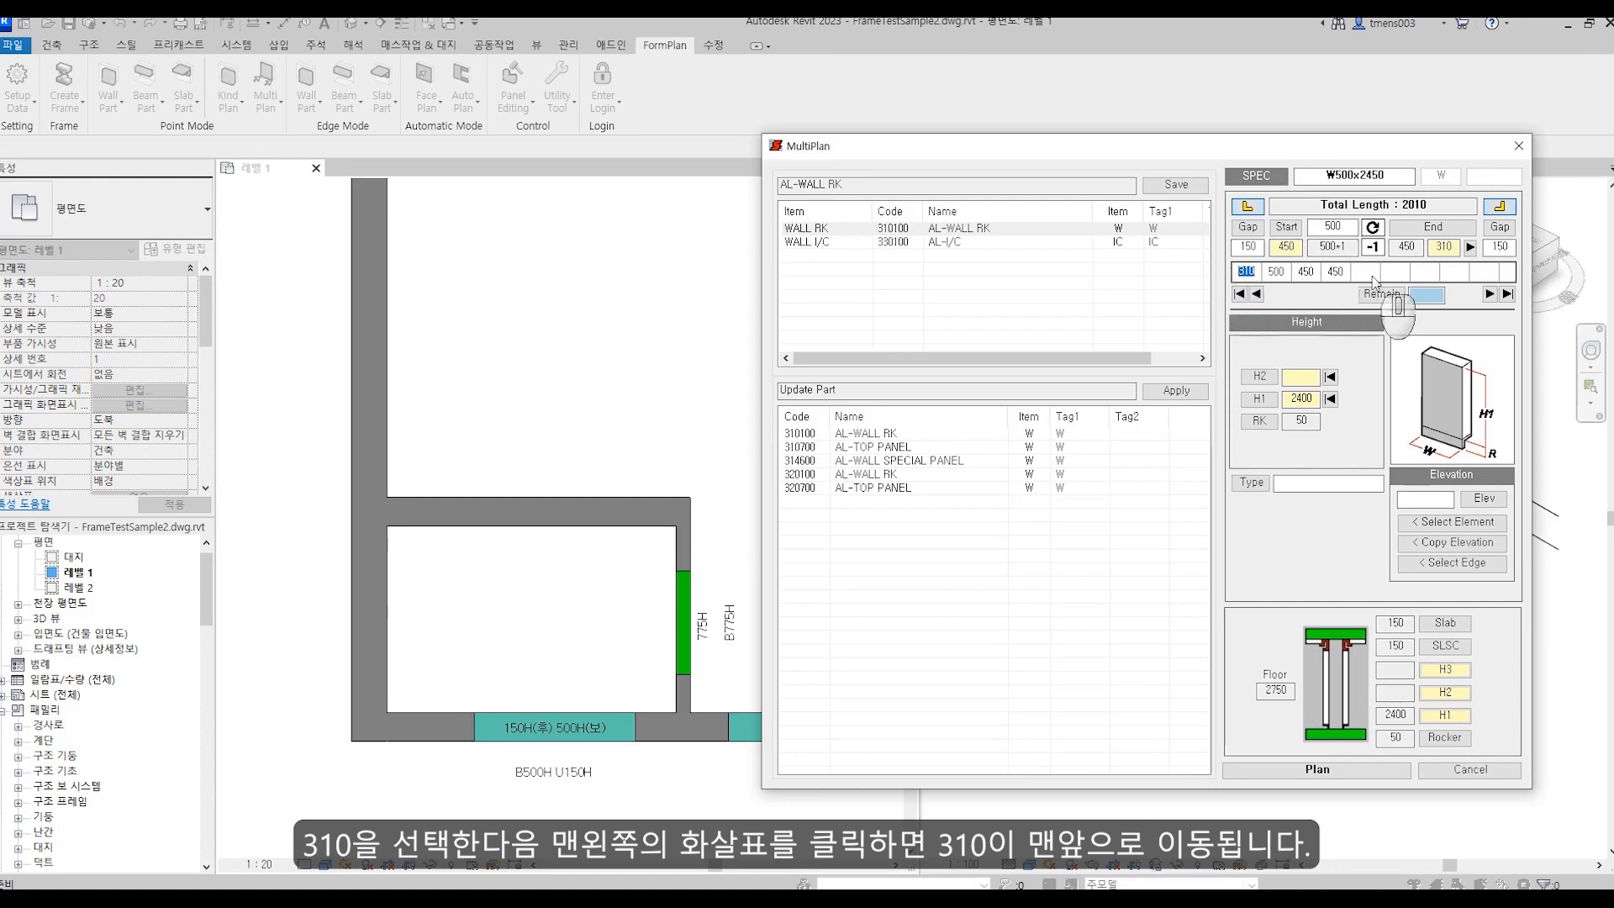
click(1507, 294)
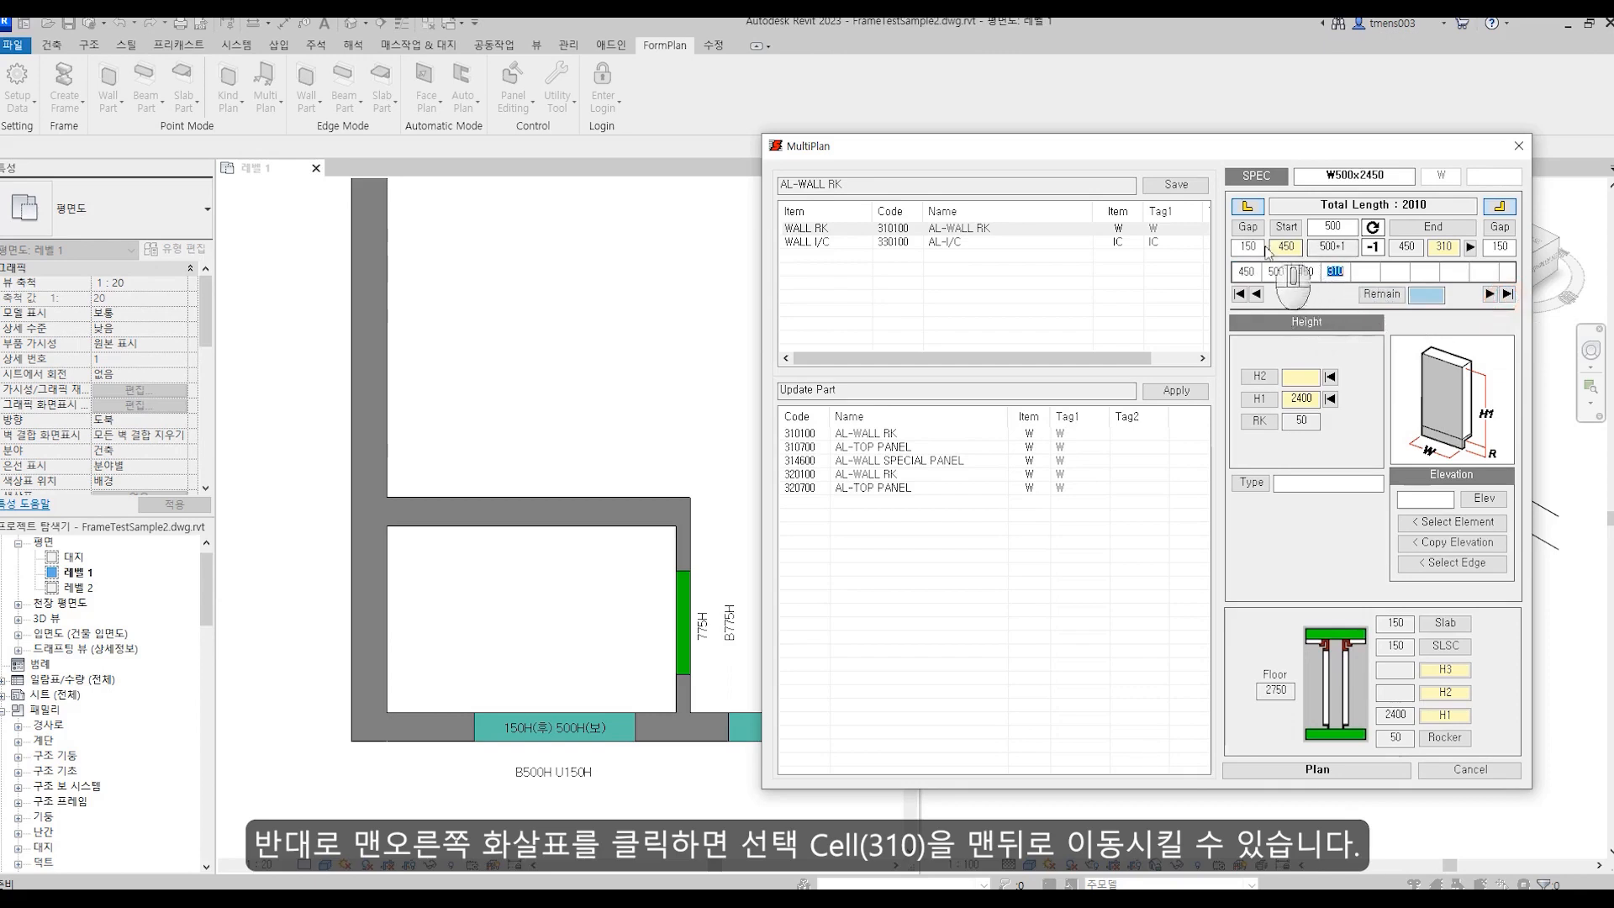
click(1257, 294)
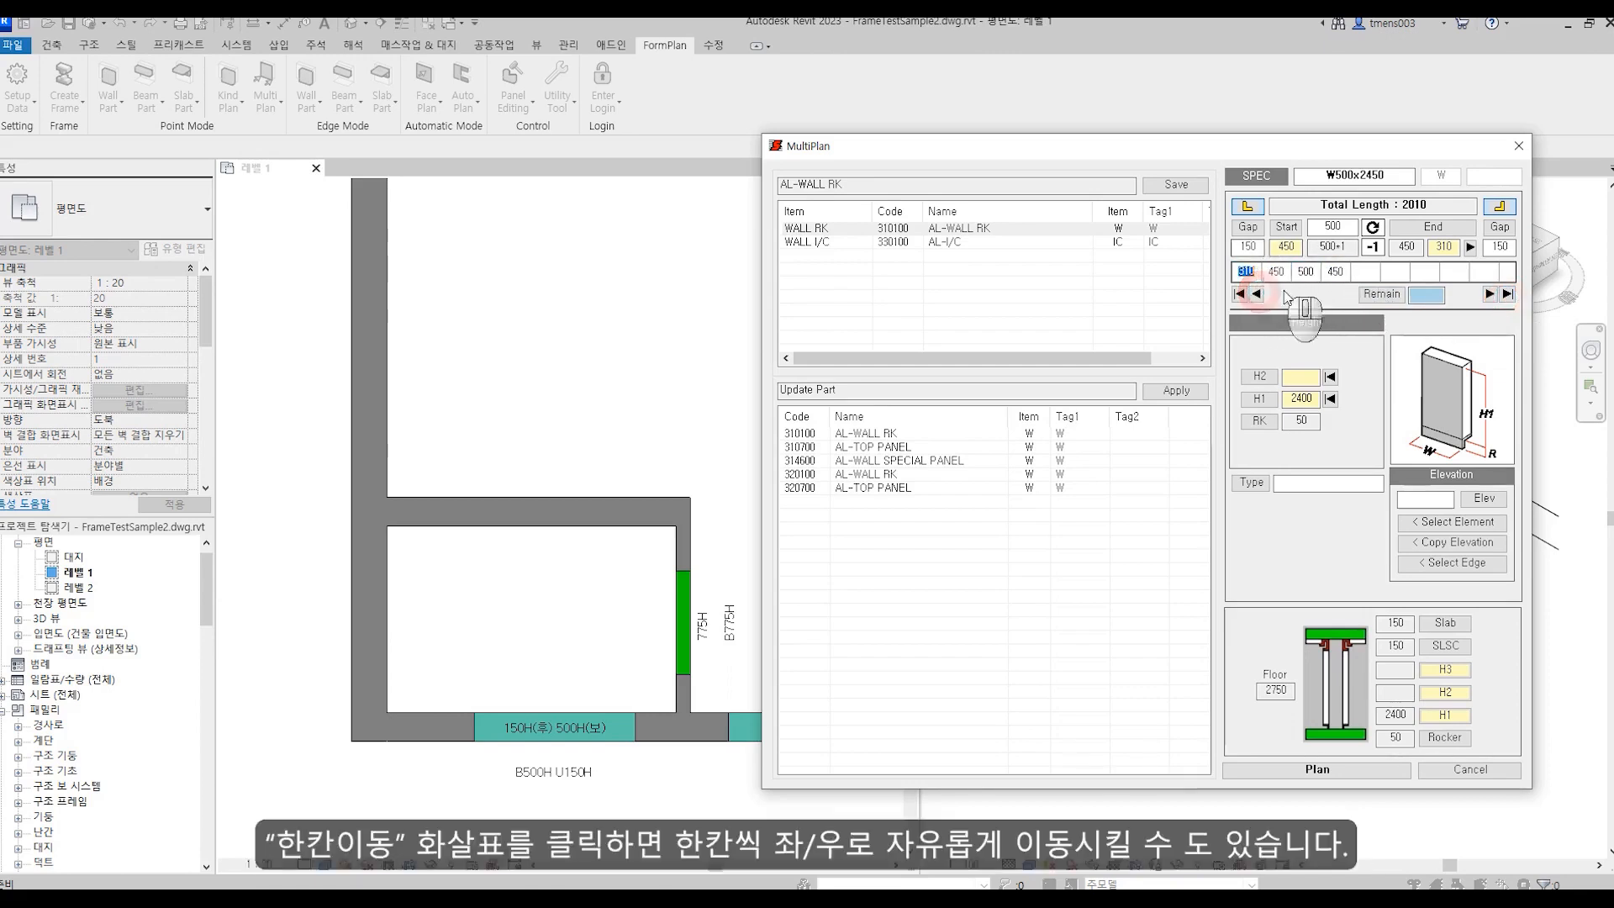
click(1489, 294)
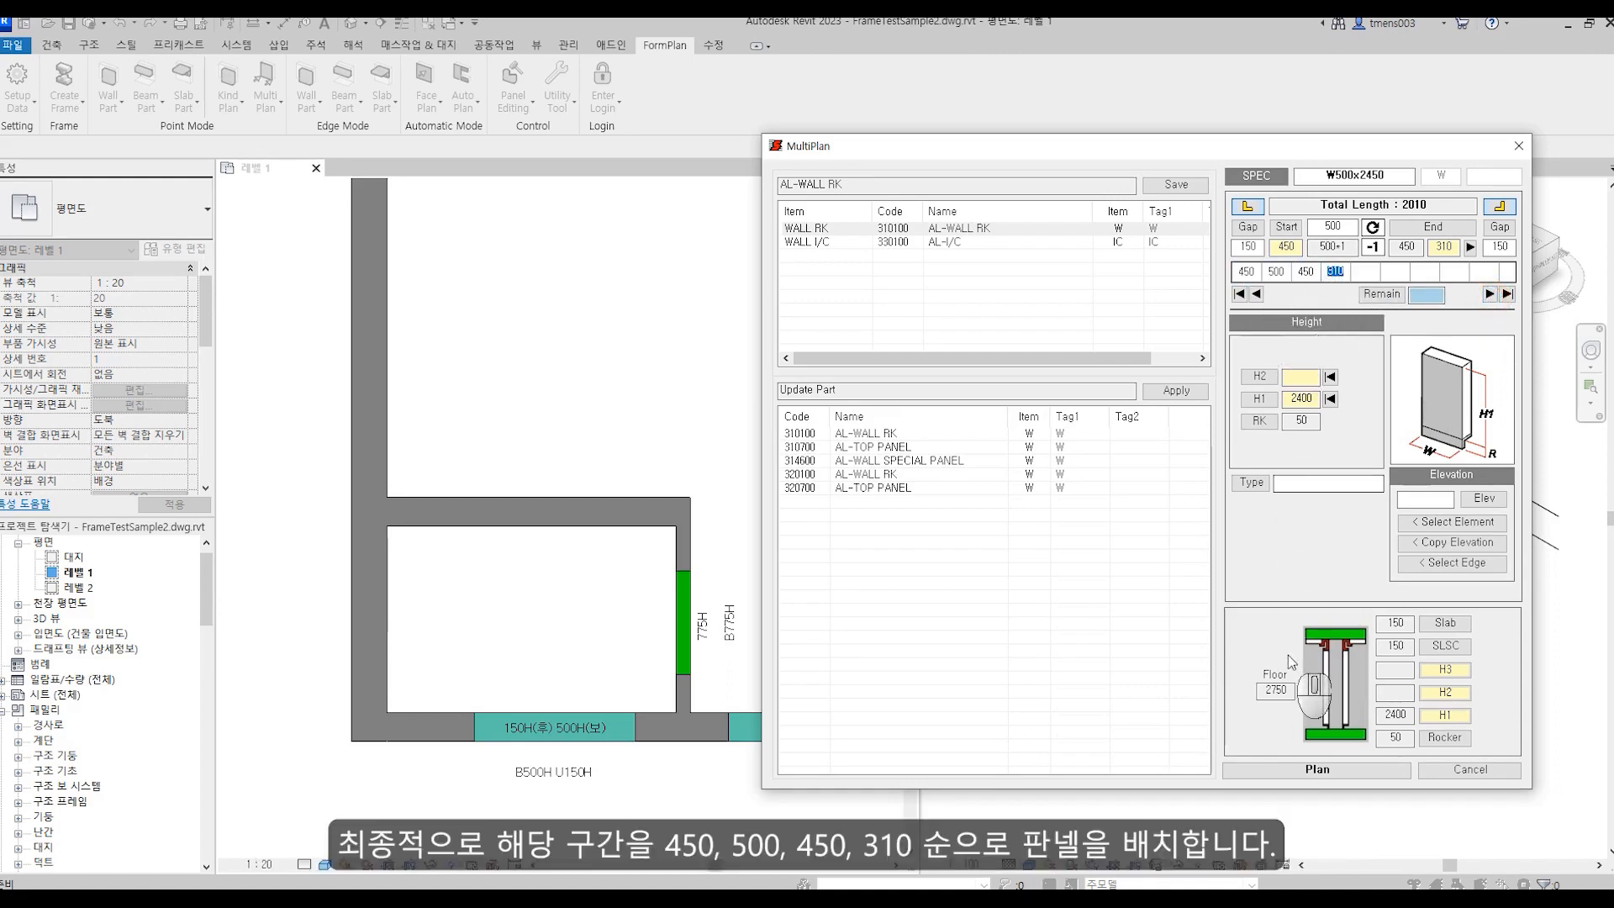
Place the 450, 500, 450 and 310 panels with in-corners along the wall, inspect them in plan, and undo the placement.
click(1318, 769)
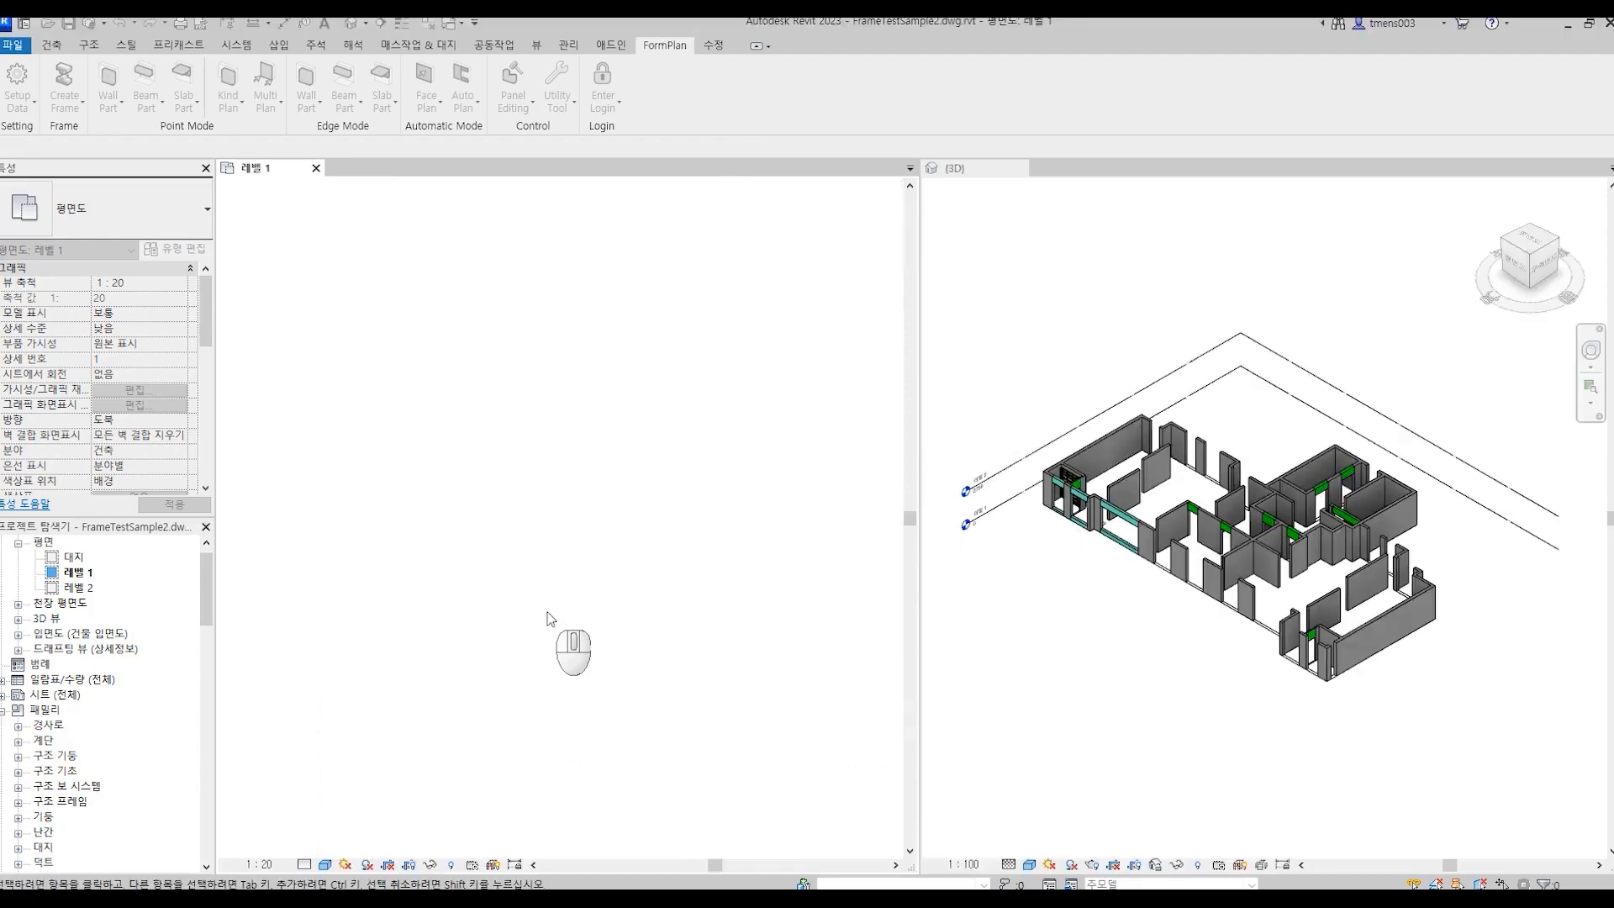
scroll(488, 601, up, 3)
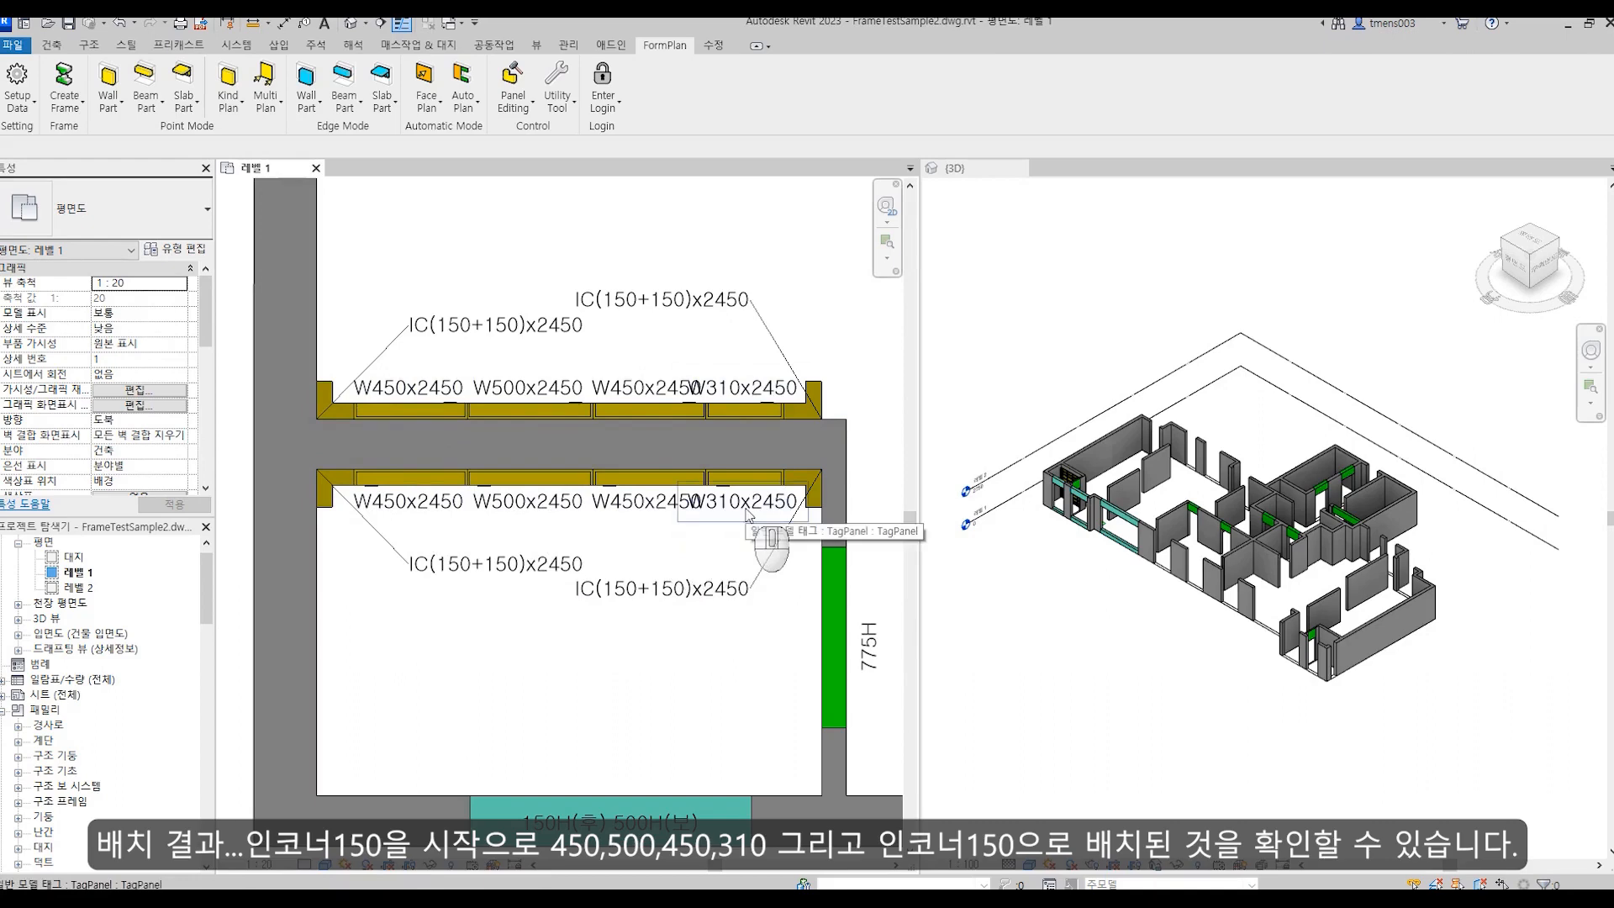
scroll(636, 570, down, 1)
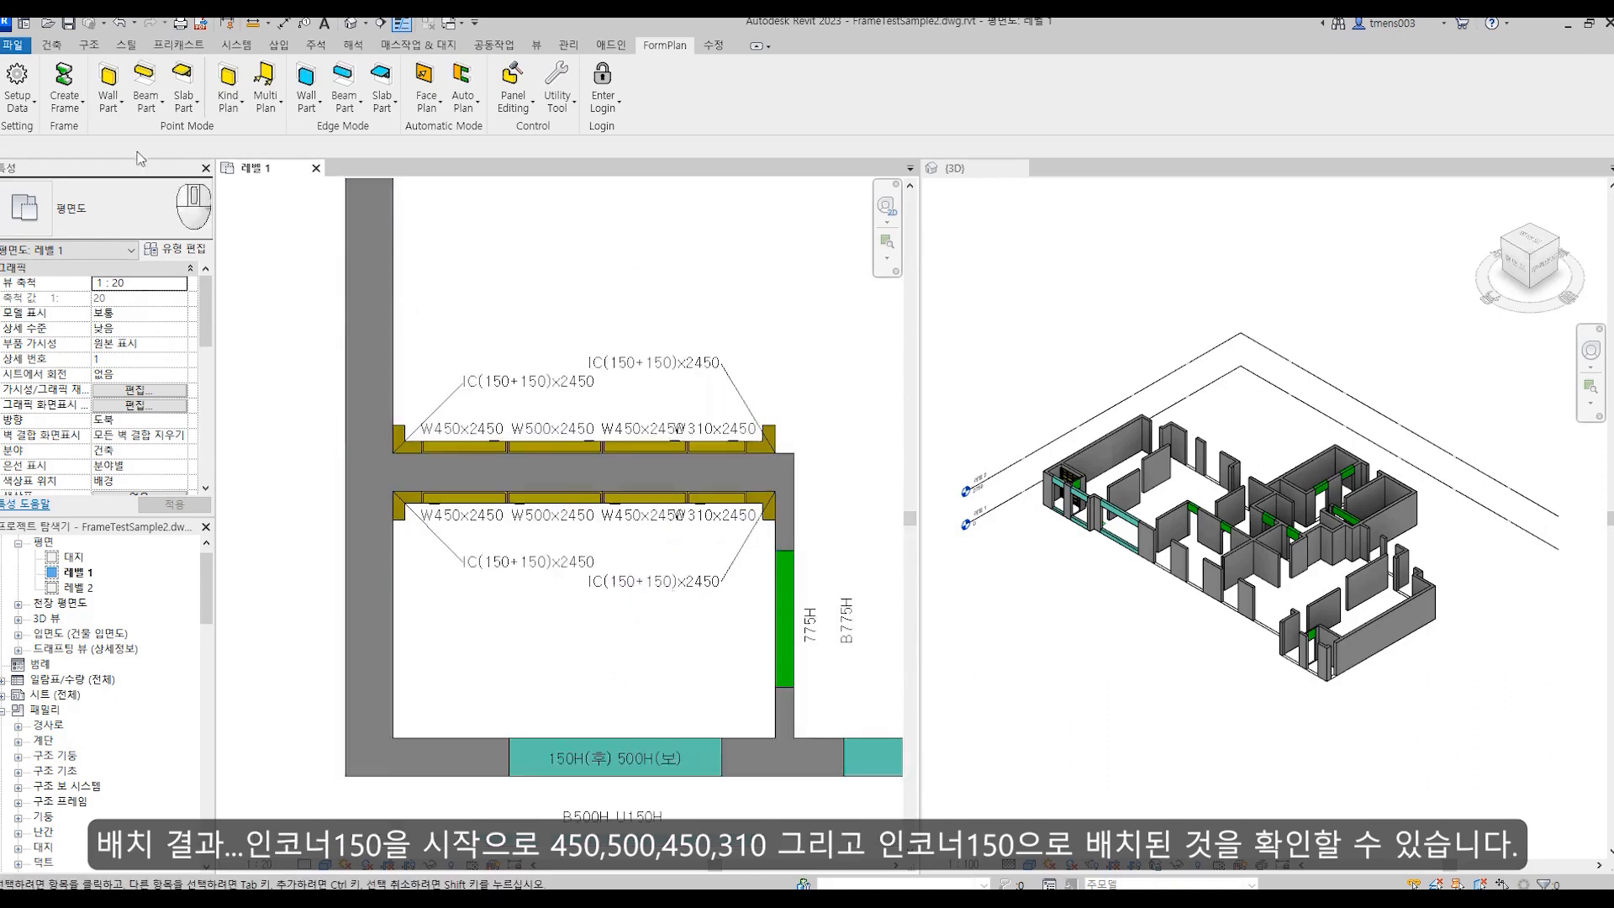
click(117, 23)
click(514, 569)
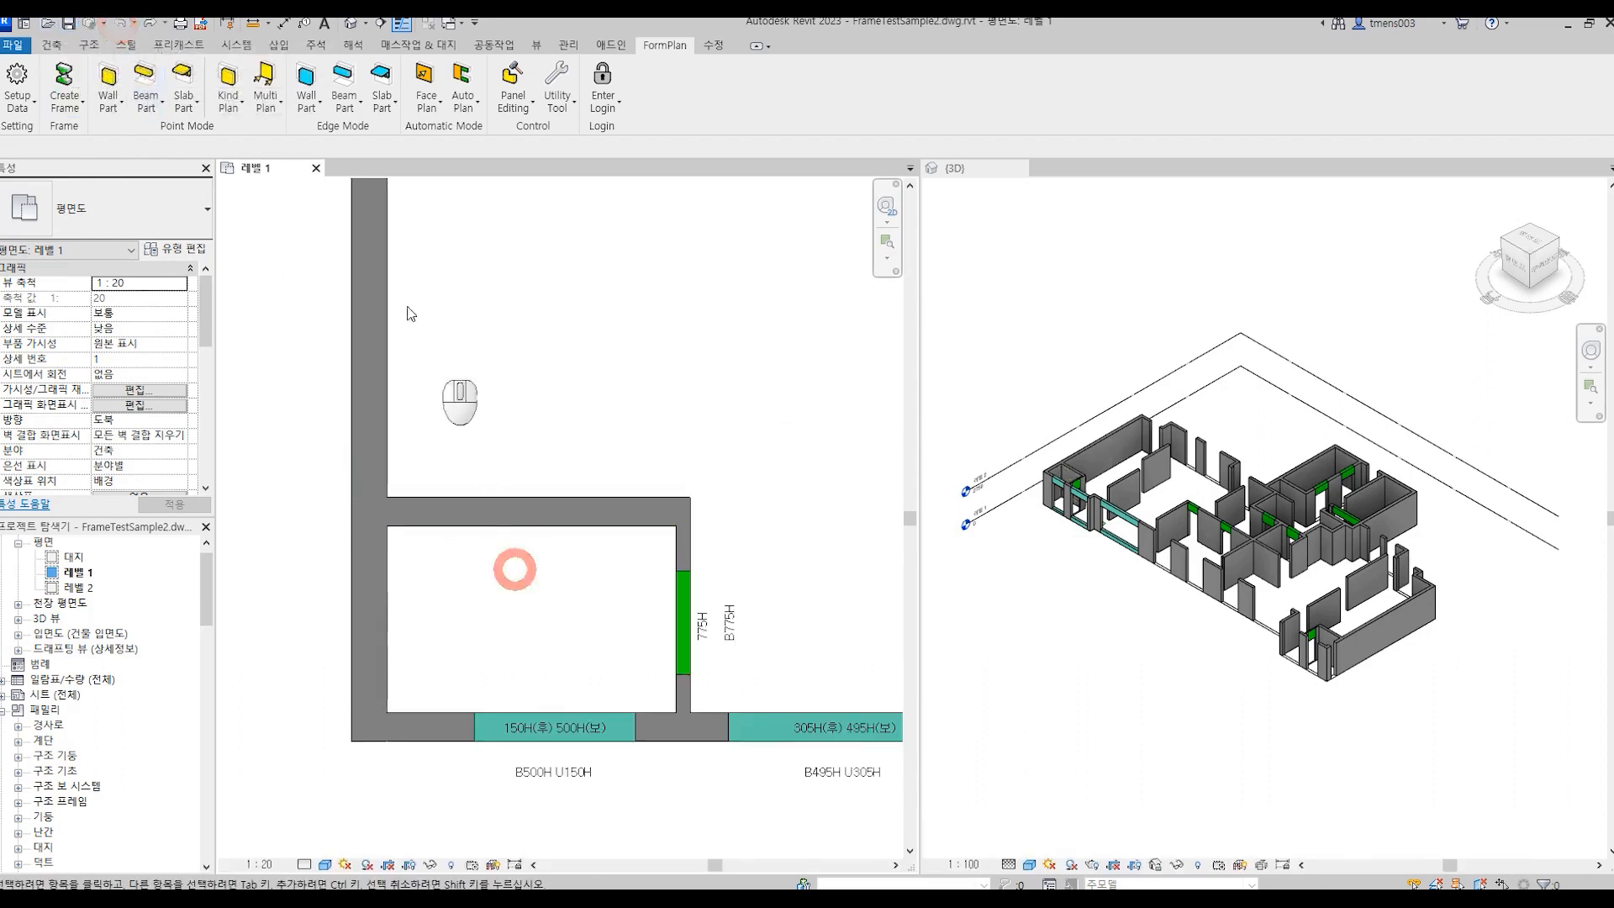
Lay out an AL-WALL panel run along both faces of the same wall with 150 gaps at both ends and no in-corners.
click(264, 88)
click(269, 130)
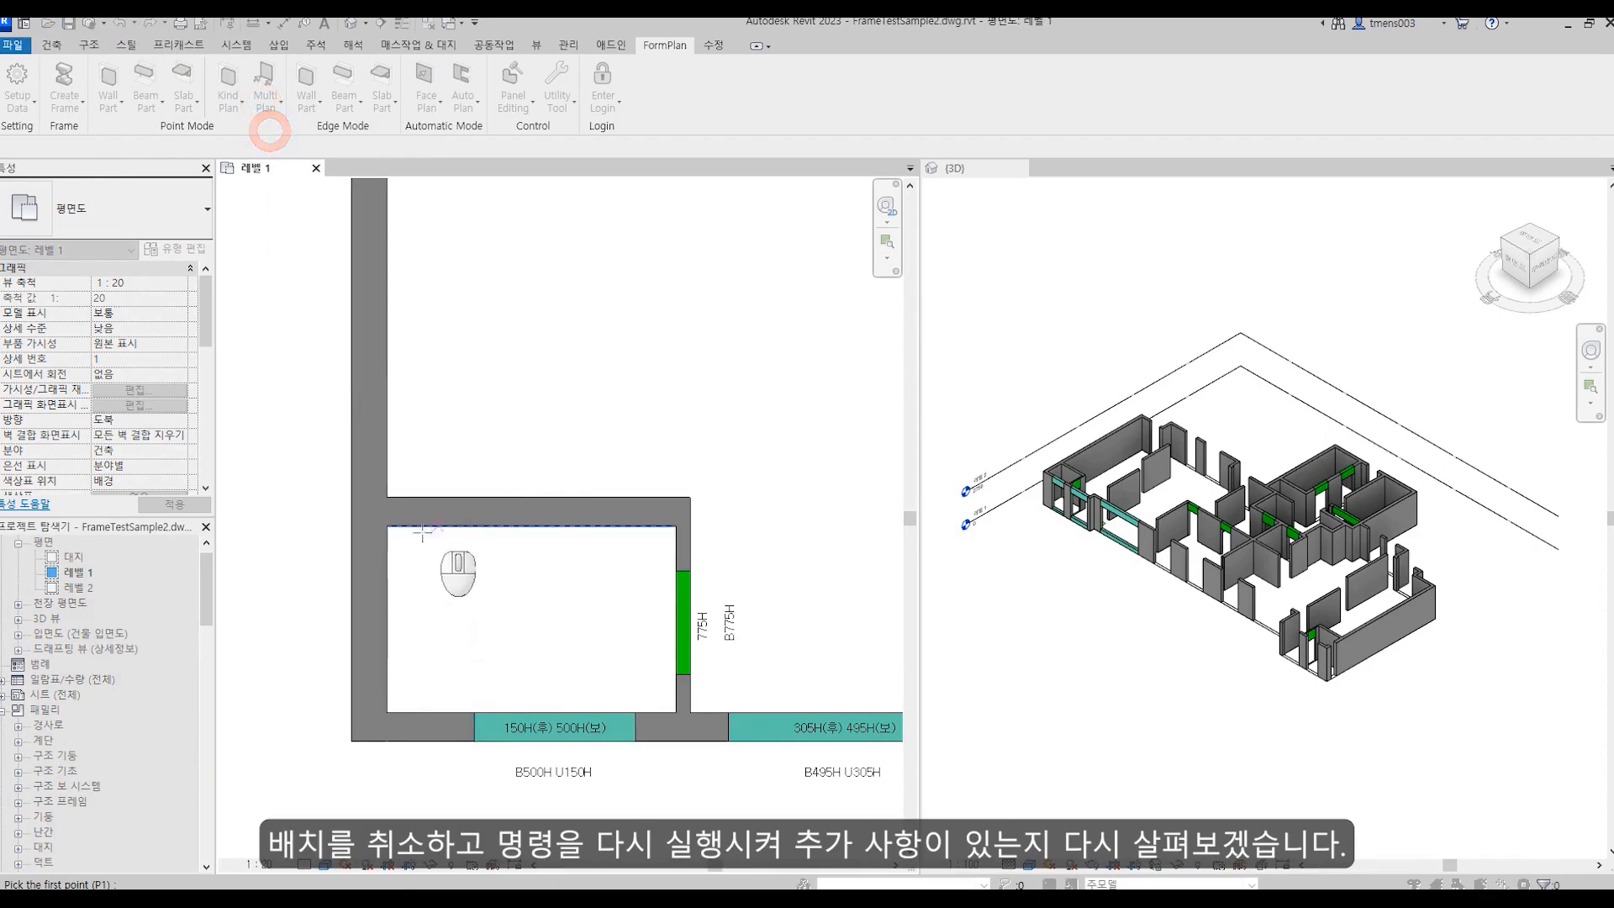
click(385, 525)
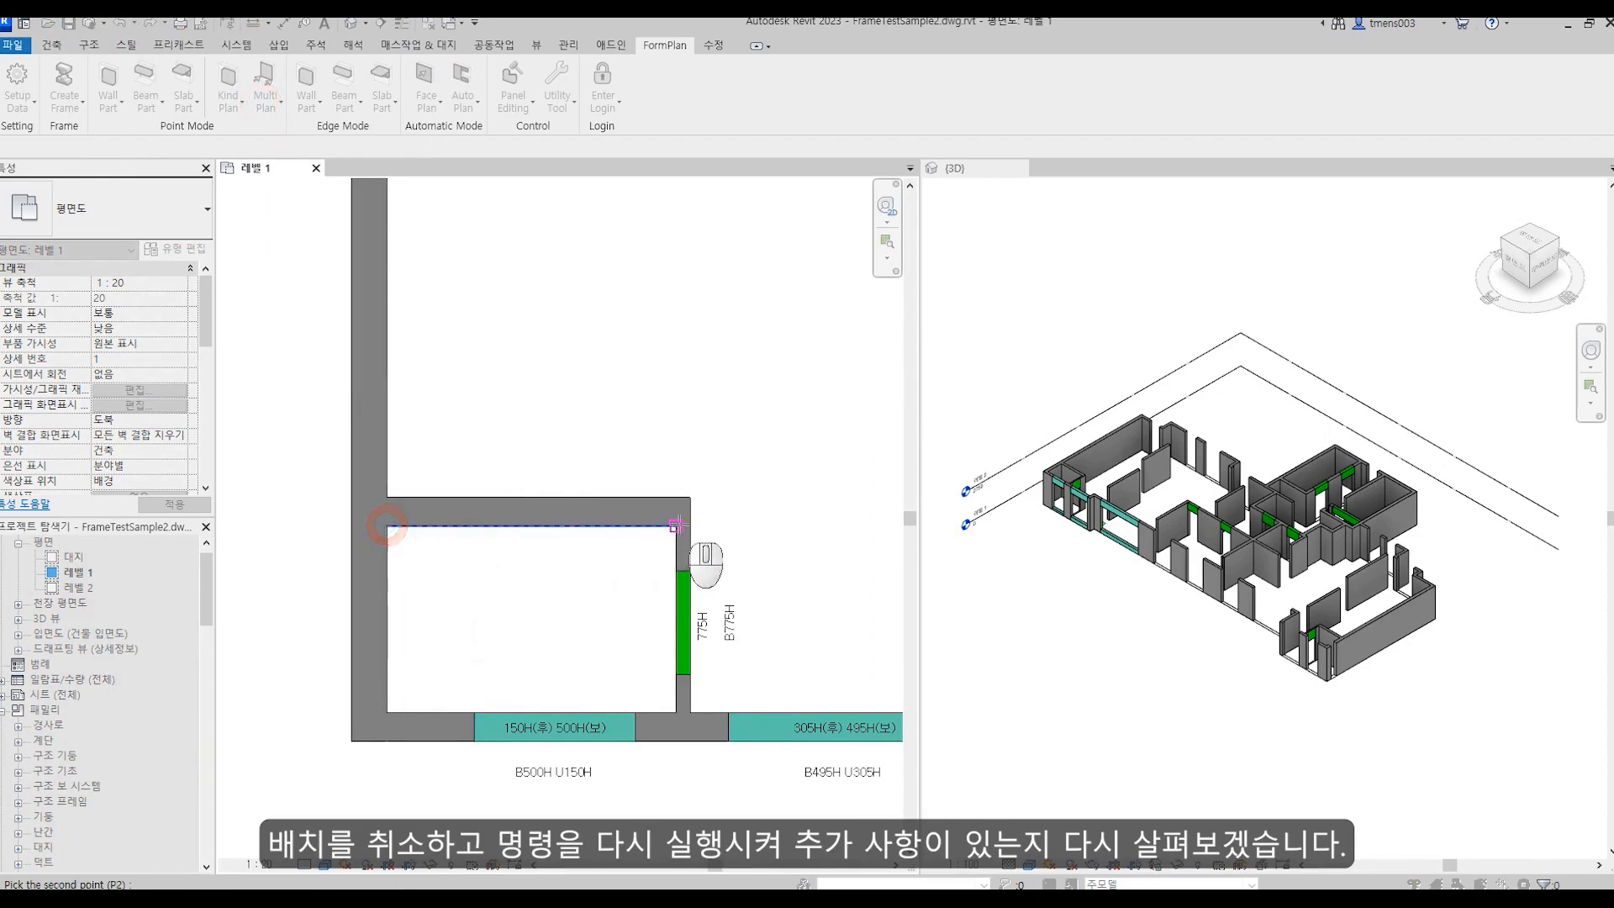
click(689, 496)
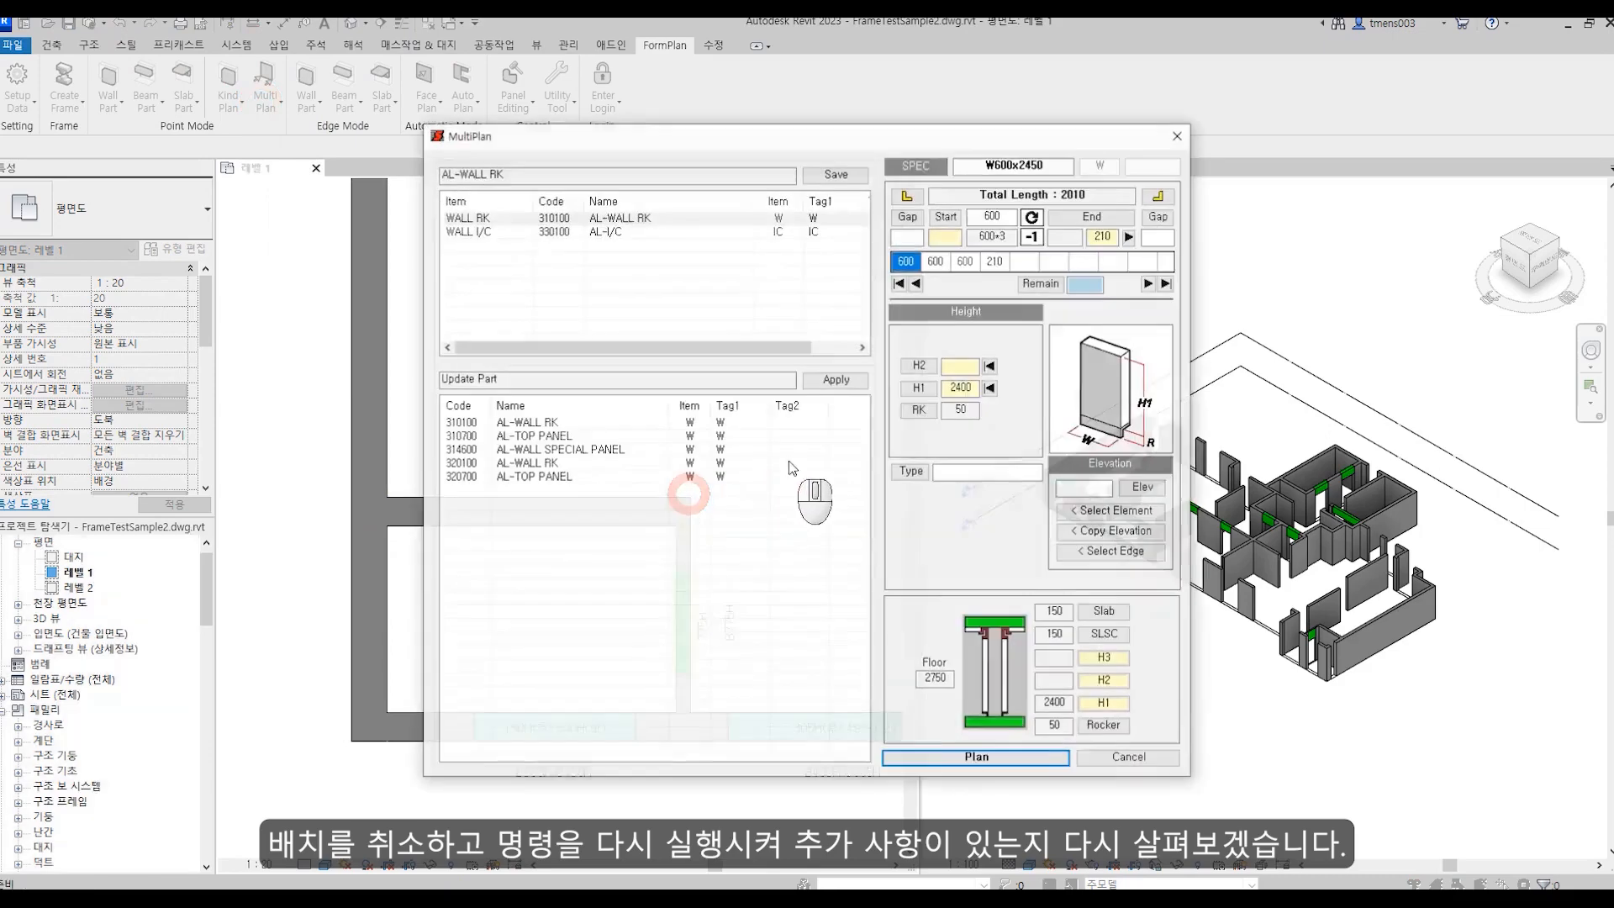
click(906, 220)
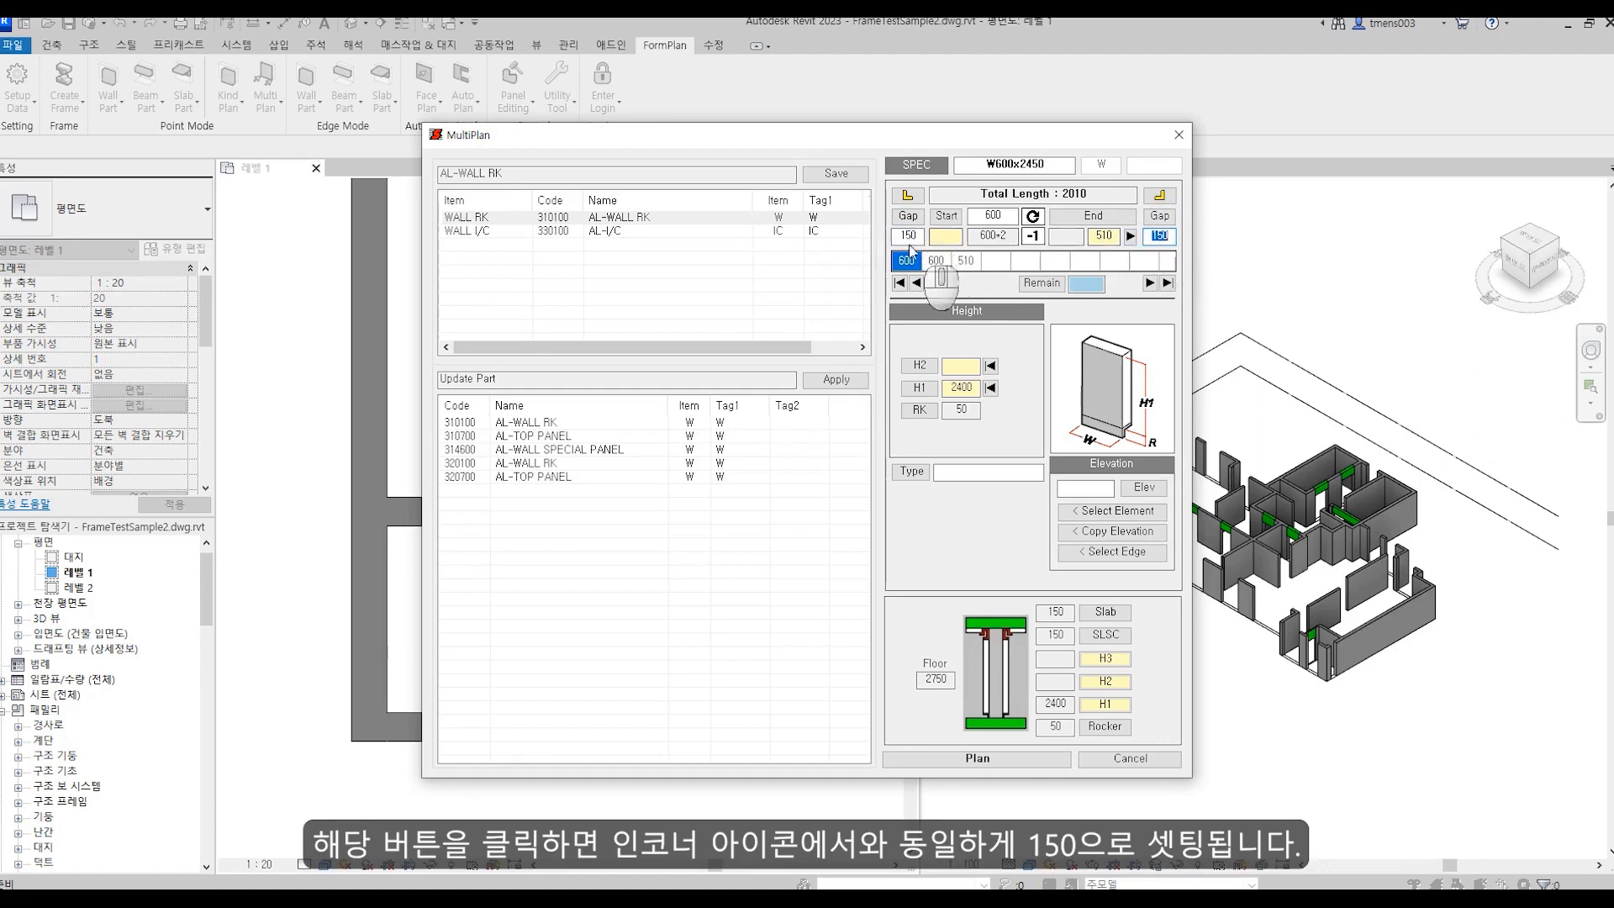
click(929, 758)
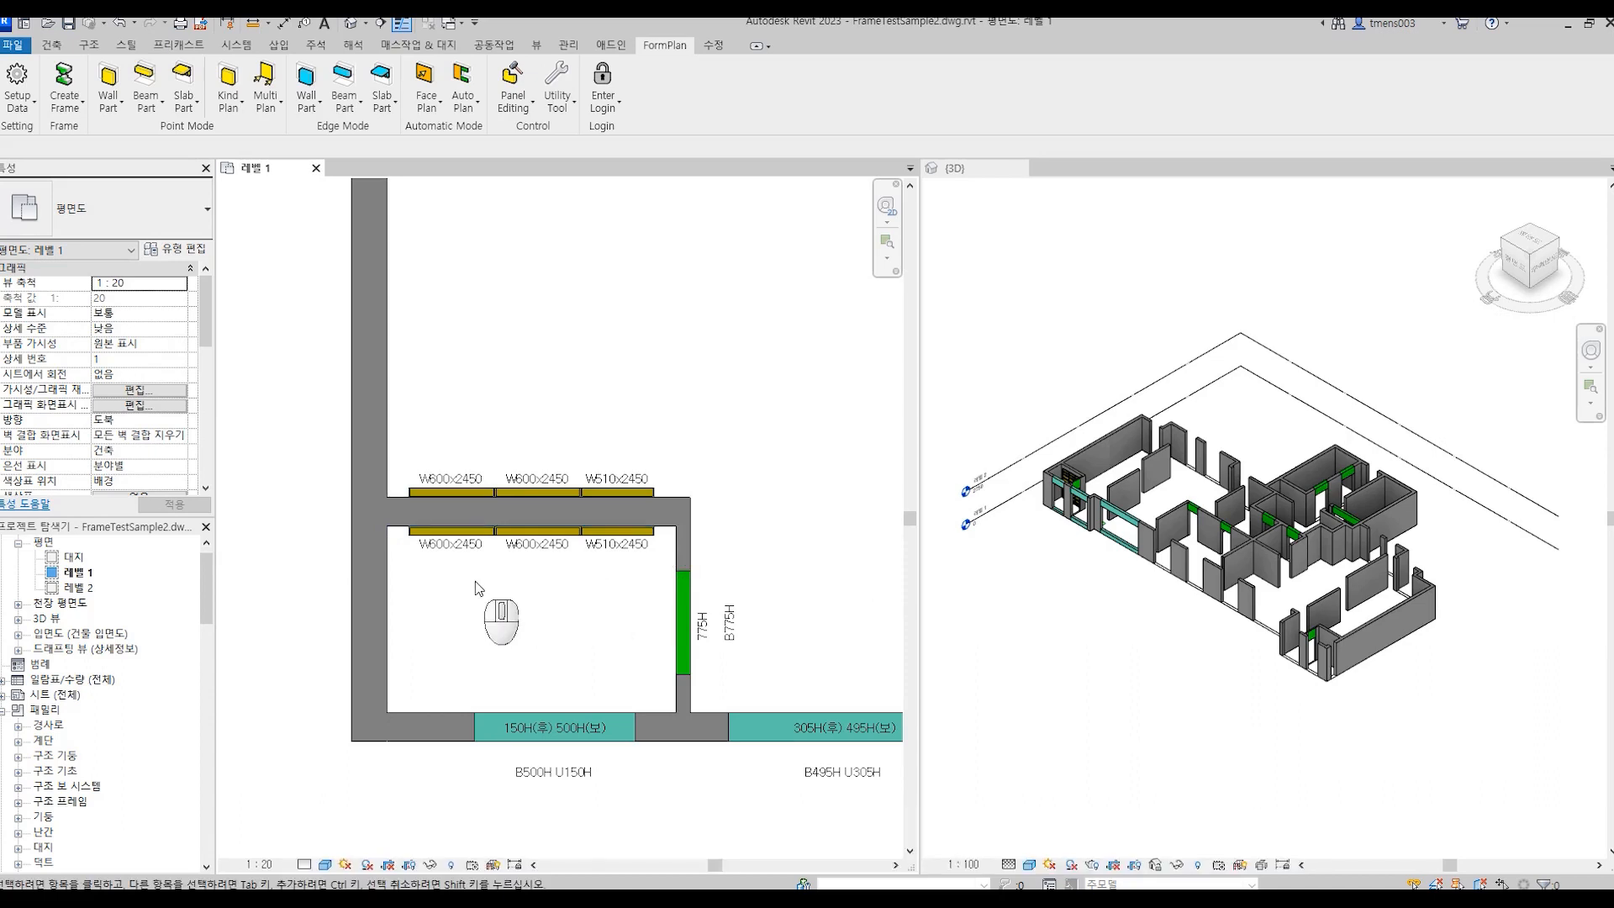
scroll(480, 586, down, 3)
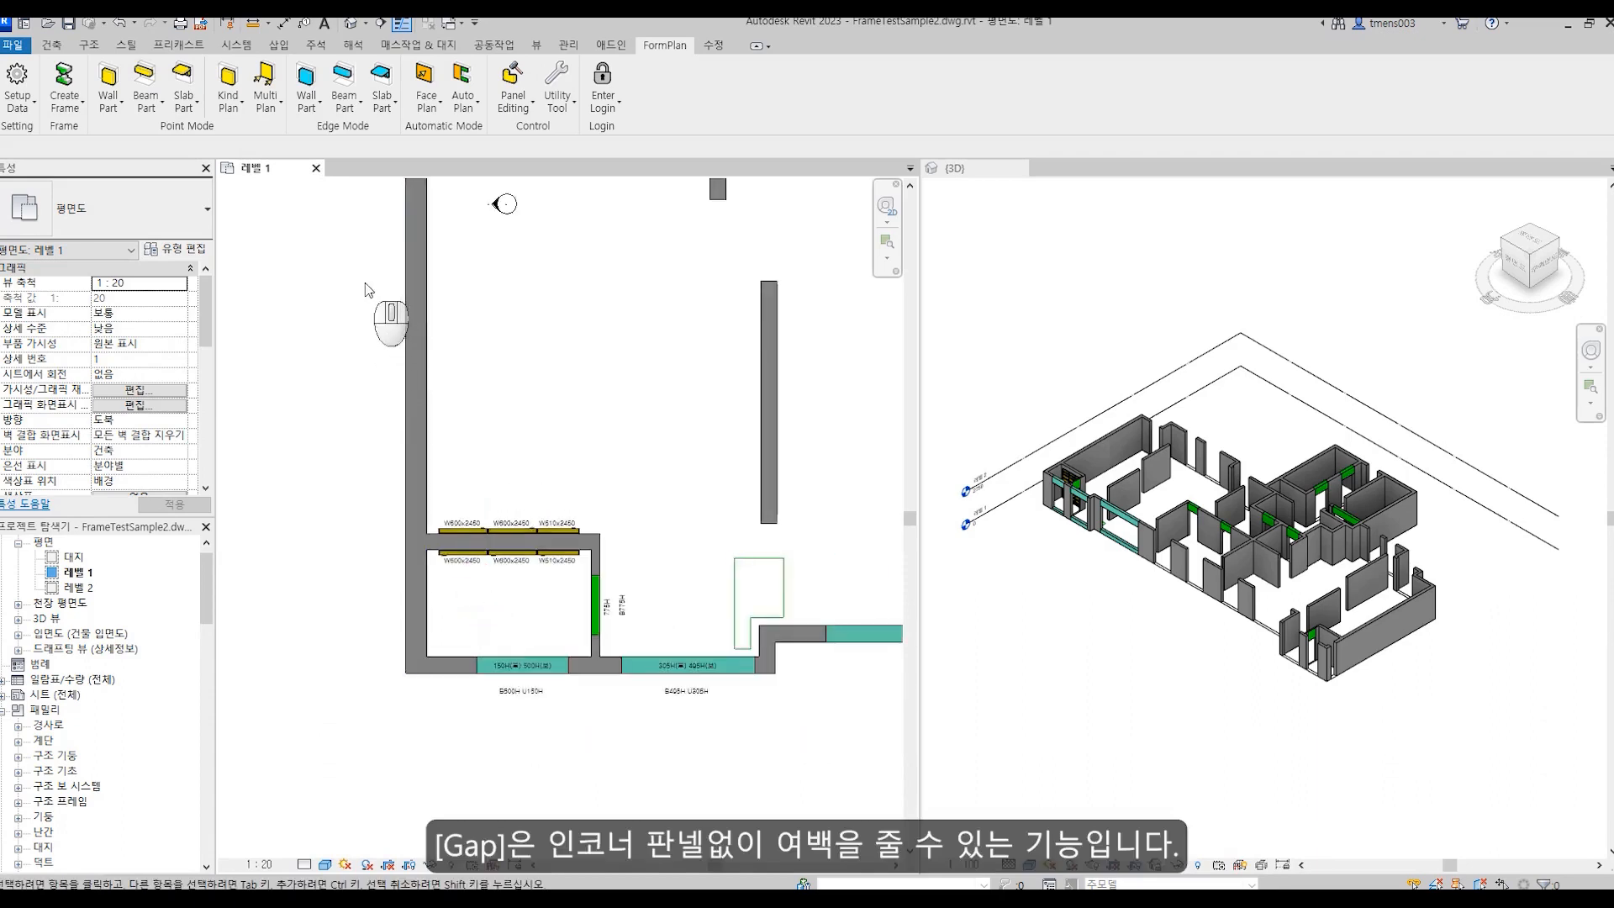
click(263, 99)
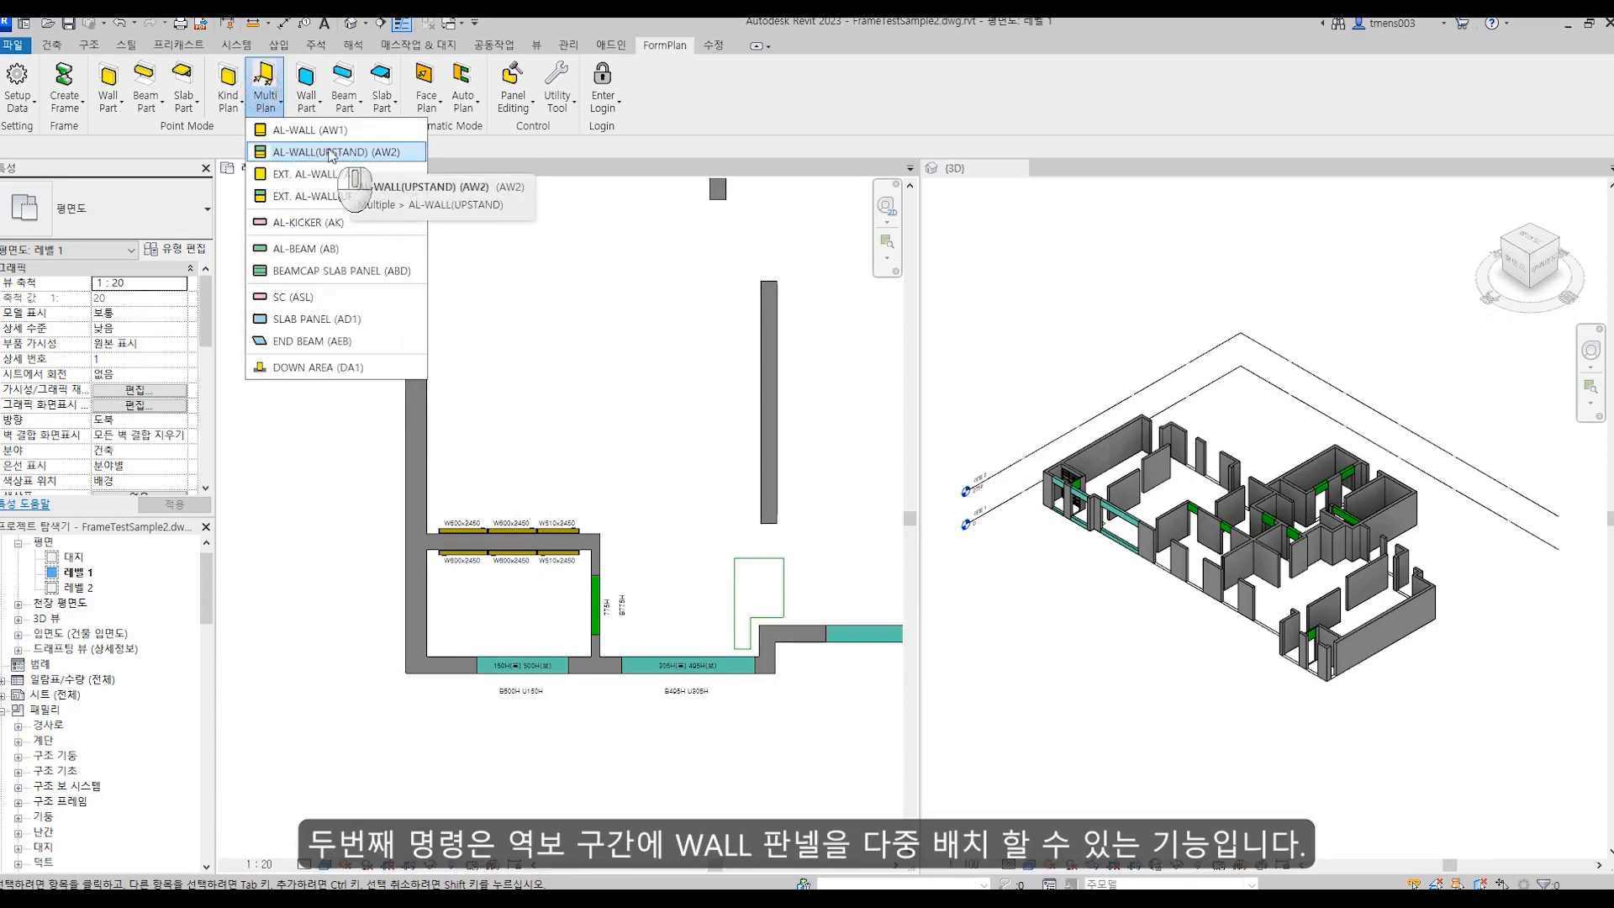
click(490, 746)
Locate the balcony beam with the low upstand in the 3D view and find the same beam in the level 1 plan.
click(1111, 687)
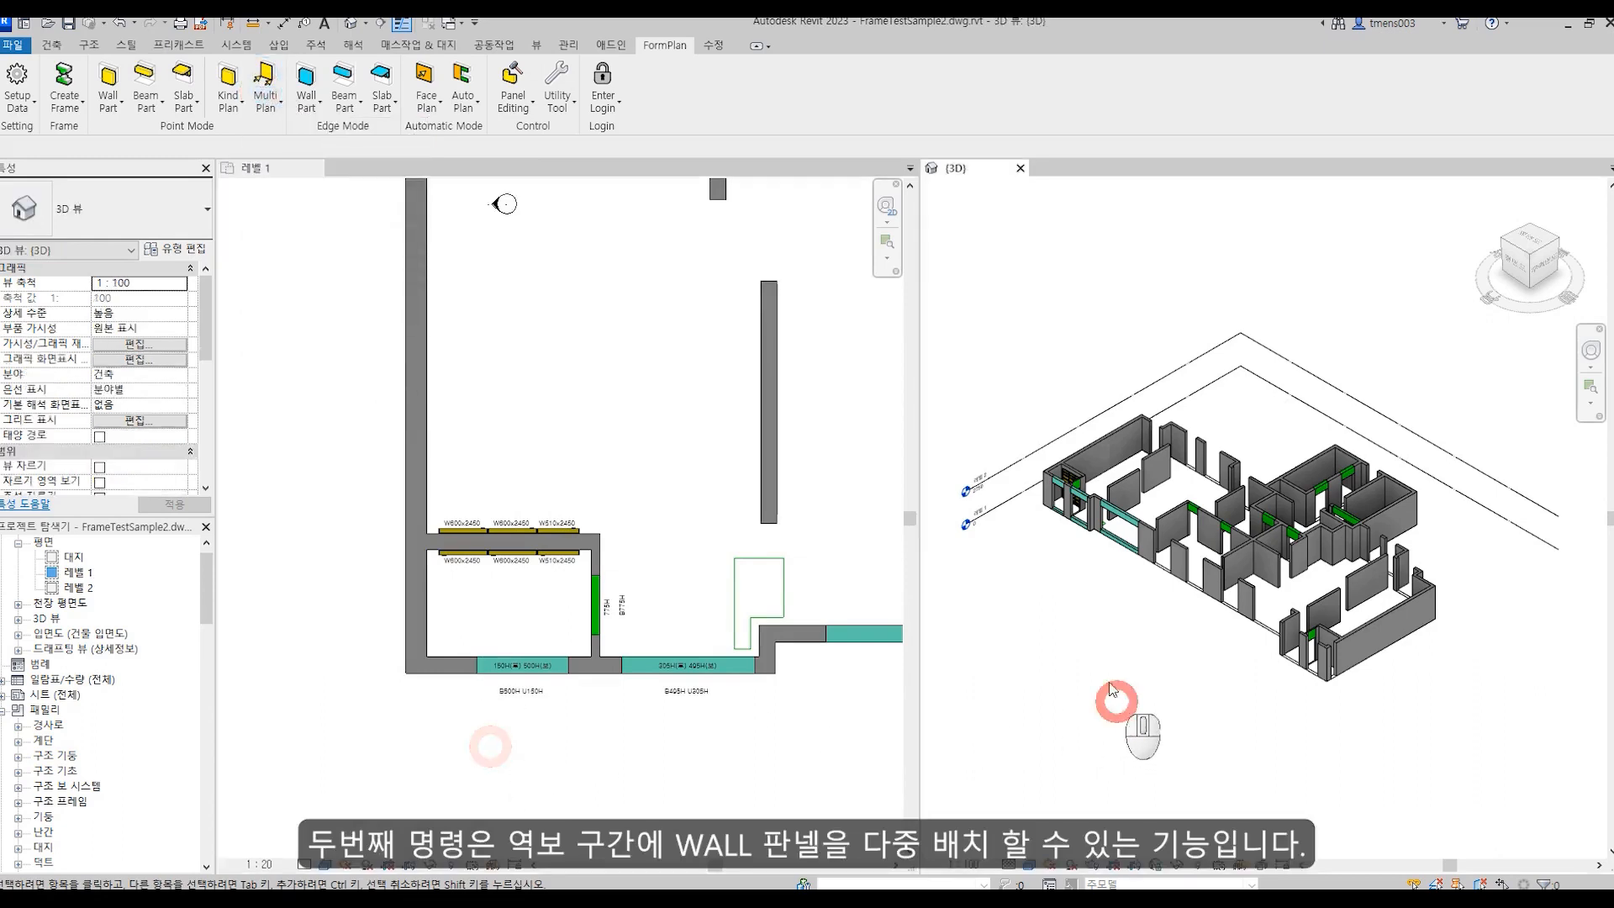
scroll(1110, 690, up, 8)
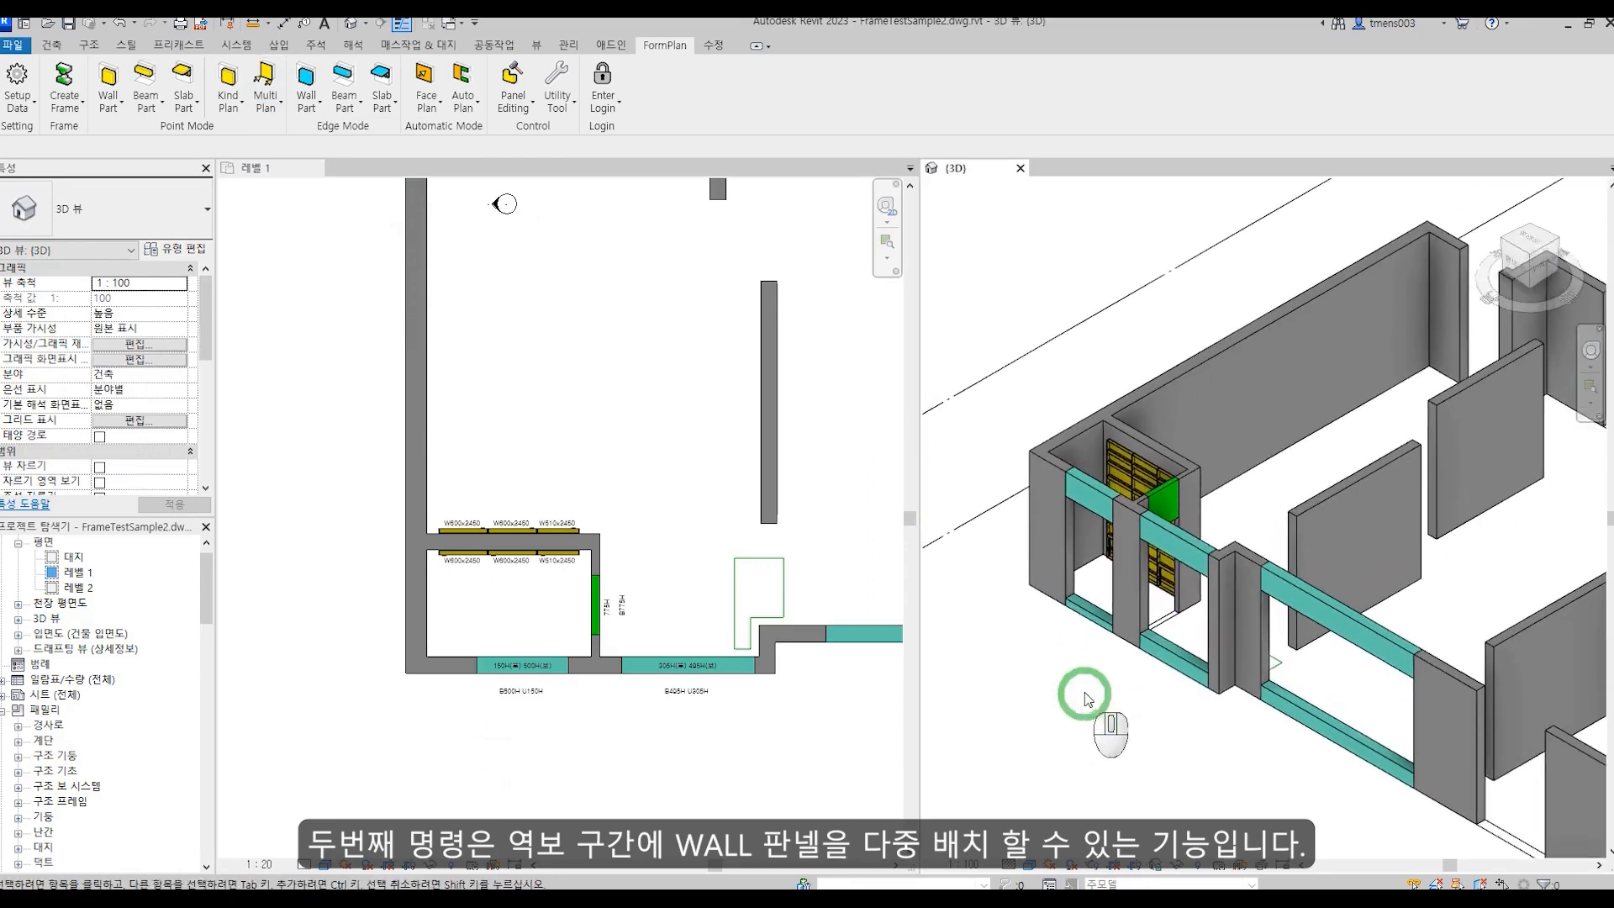
middle_drag(1261, 745, 1012, 620)
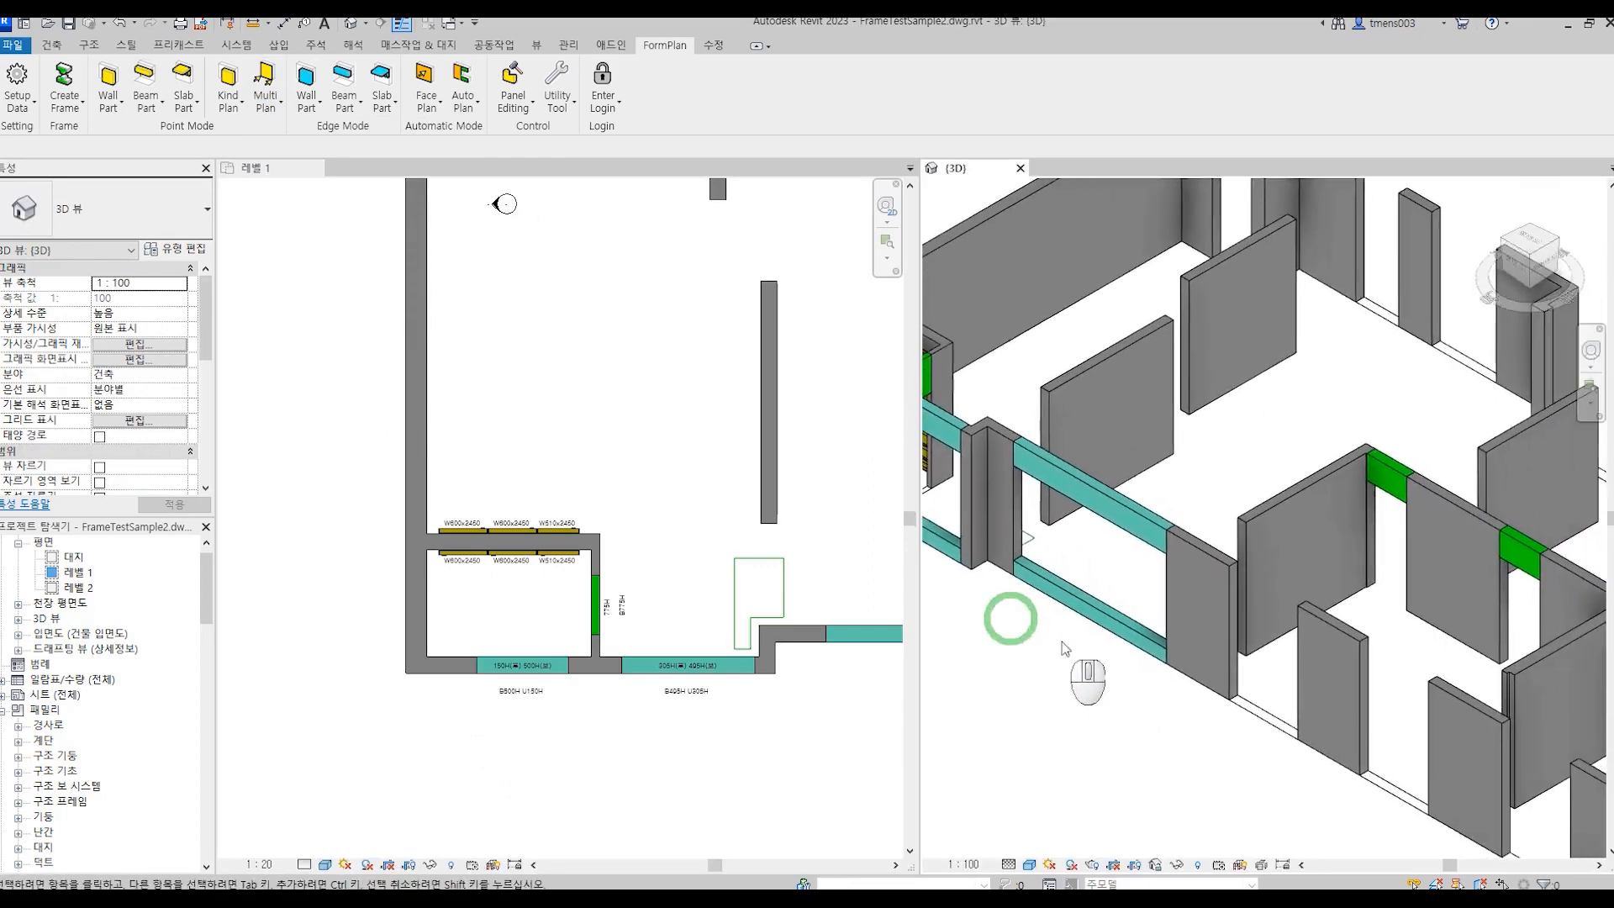
scroll(1065, 647, up, 2)
click(1085, 592)
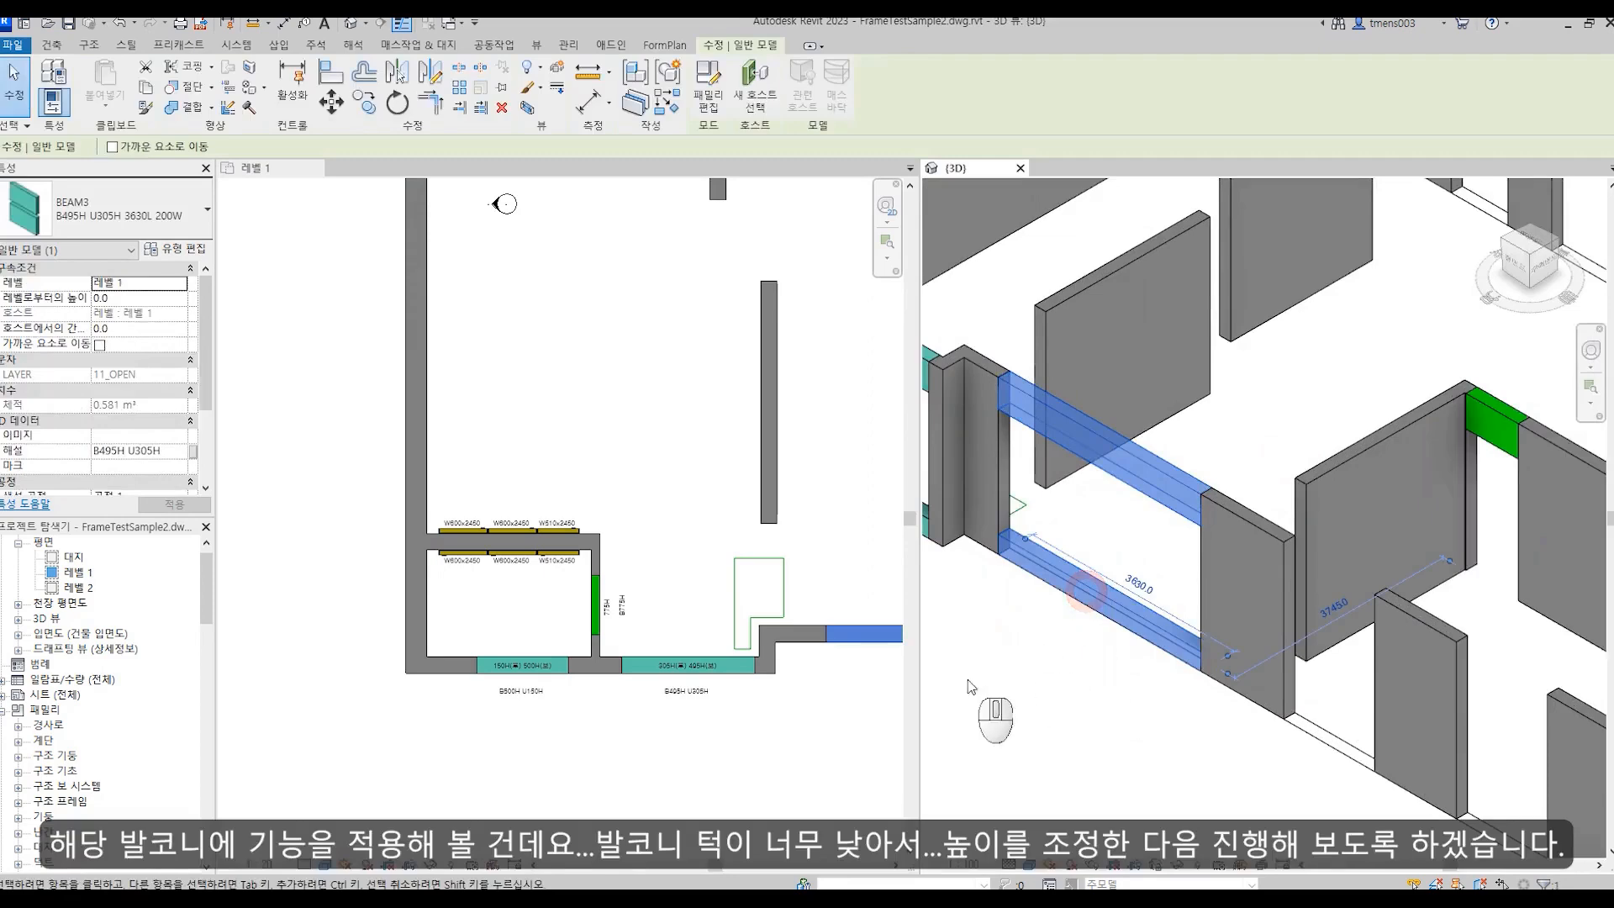
click(760, 723)
scroll(763, 721, down, 1)
middle_drag(763, 721, 516, 721)
middle_drag(645, 696, 593, 709)
scroll(595, 712, up, 1)
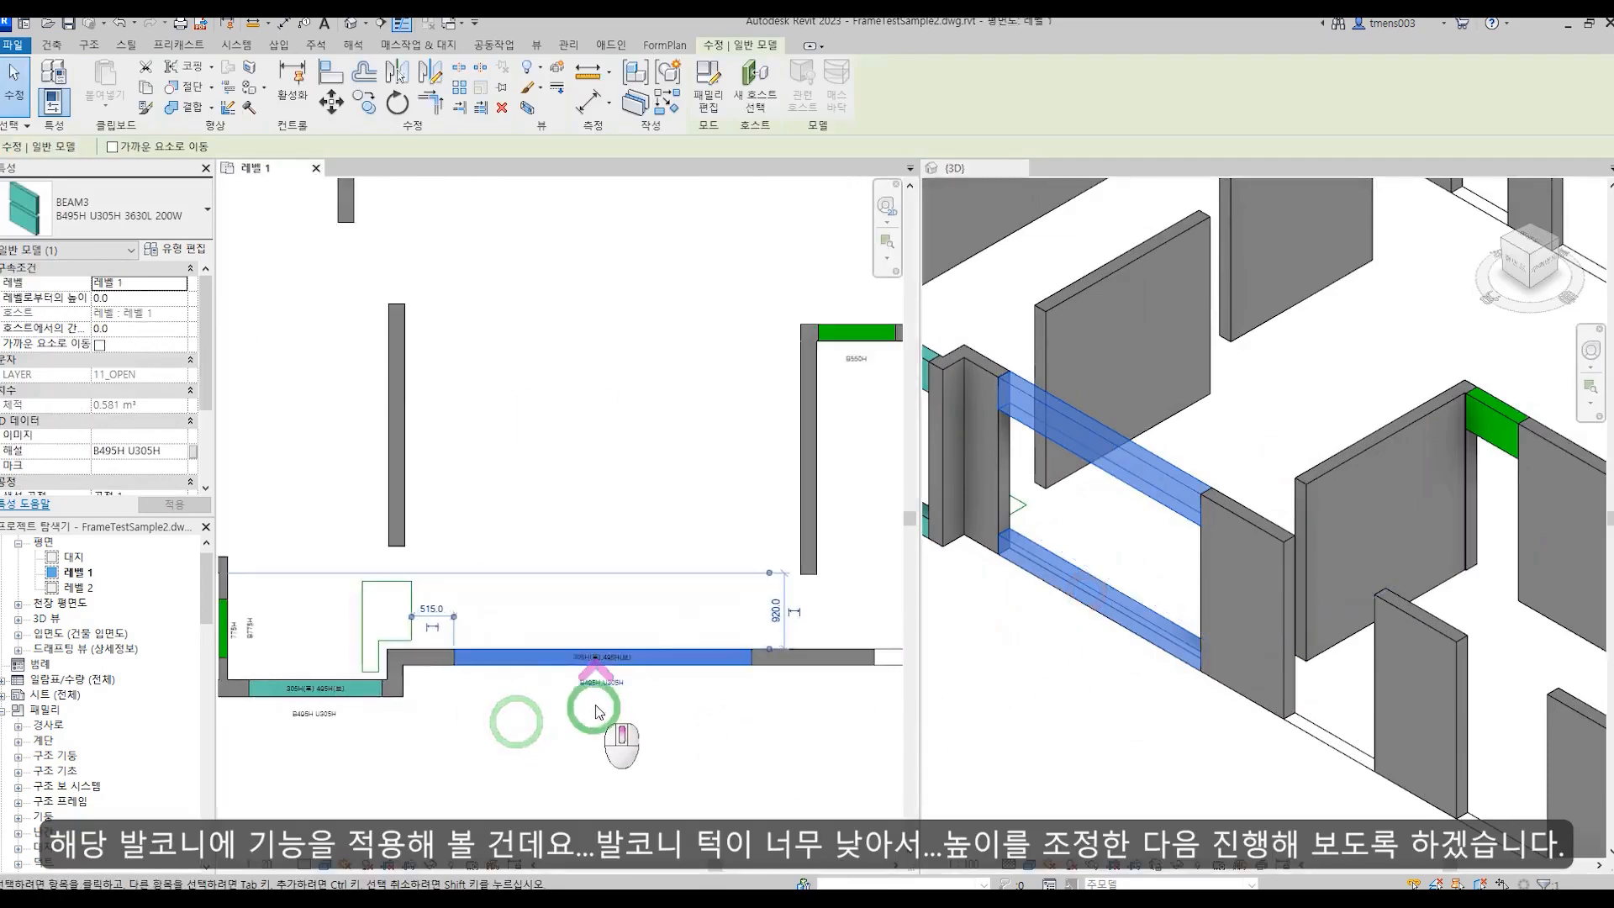
scroll(595, 712, up, 2)
click(1100, 675)
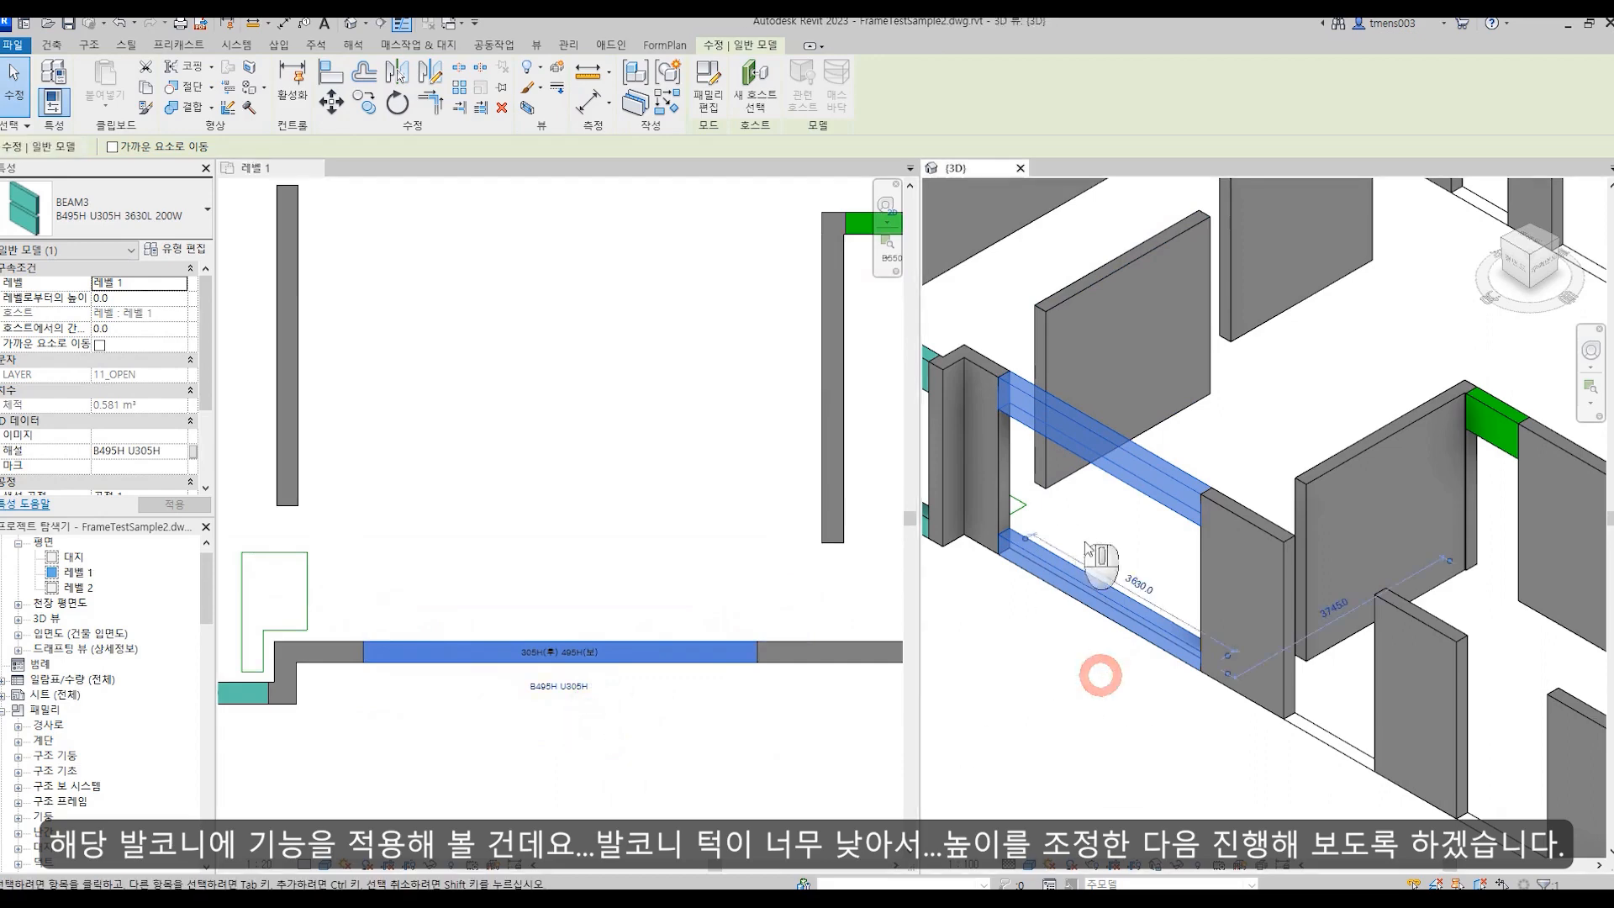
click(1126, 733)
click(606, 726)
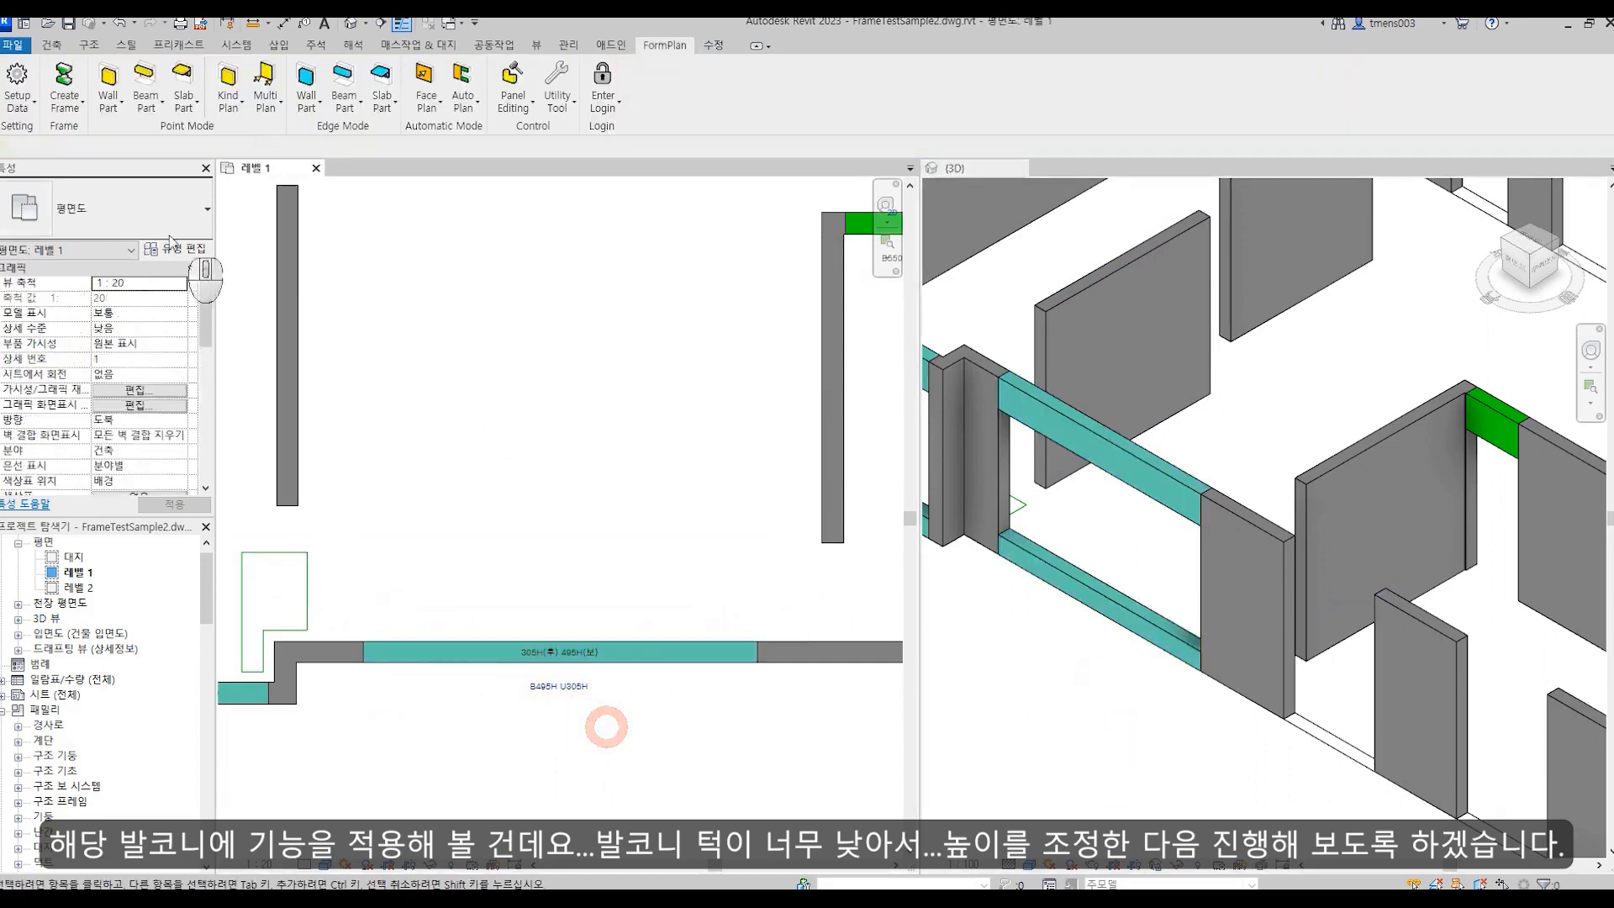
Edit the balcony beam as a single frame, setting its upstand height H1 to 1200 and rechecking the opening height H3.
click(64, 84)
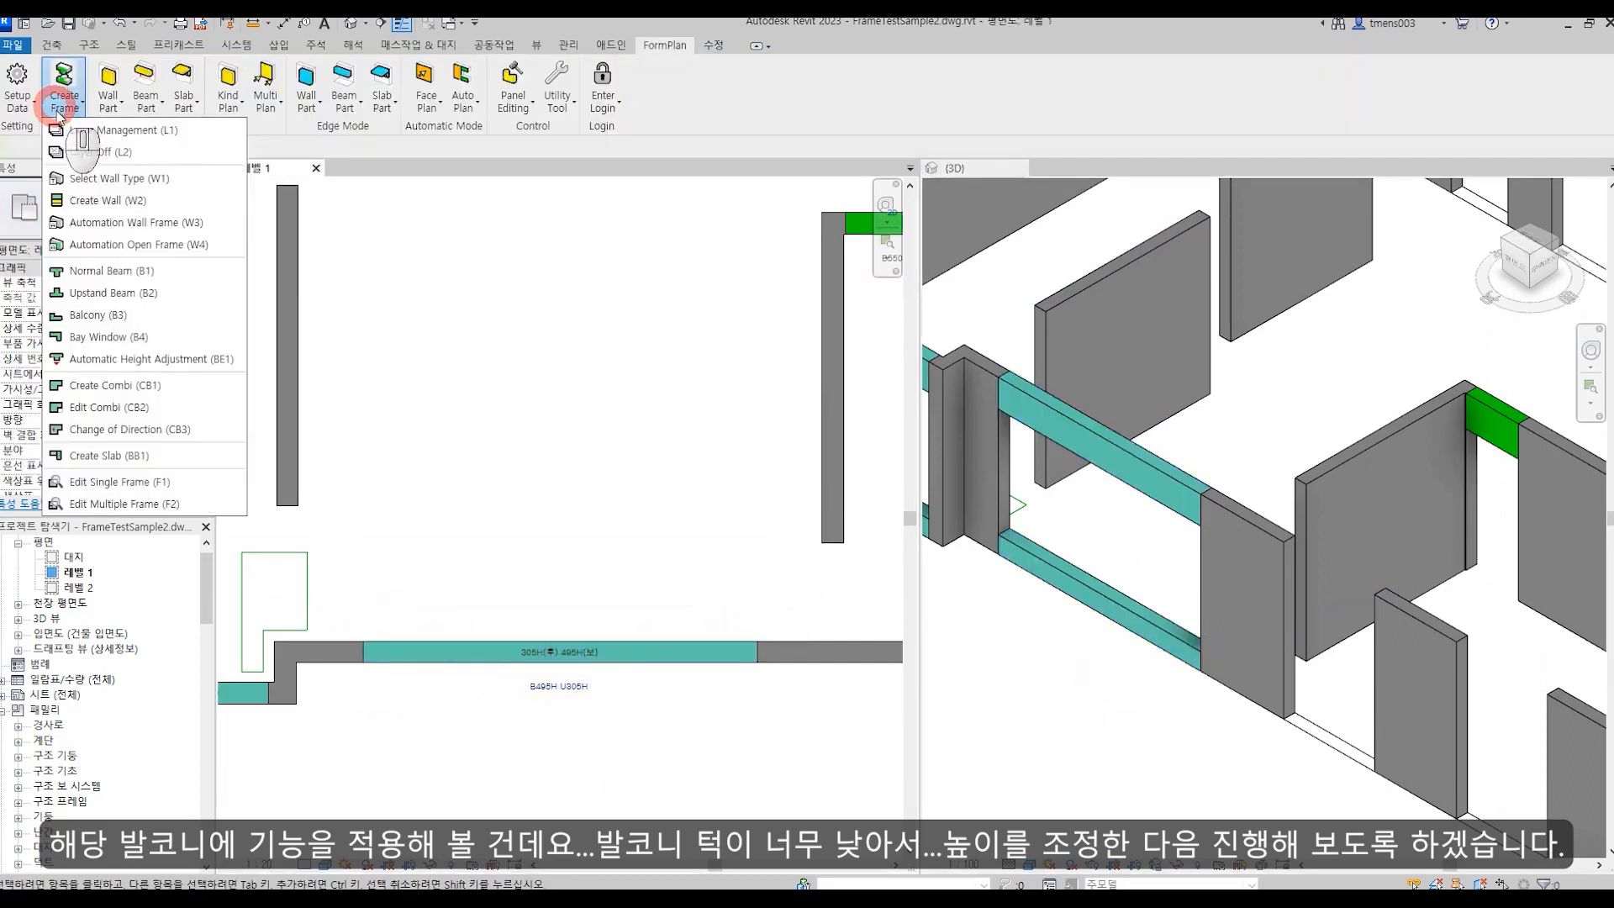
click(149, 484)
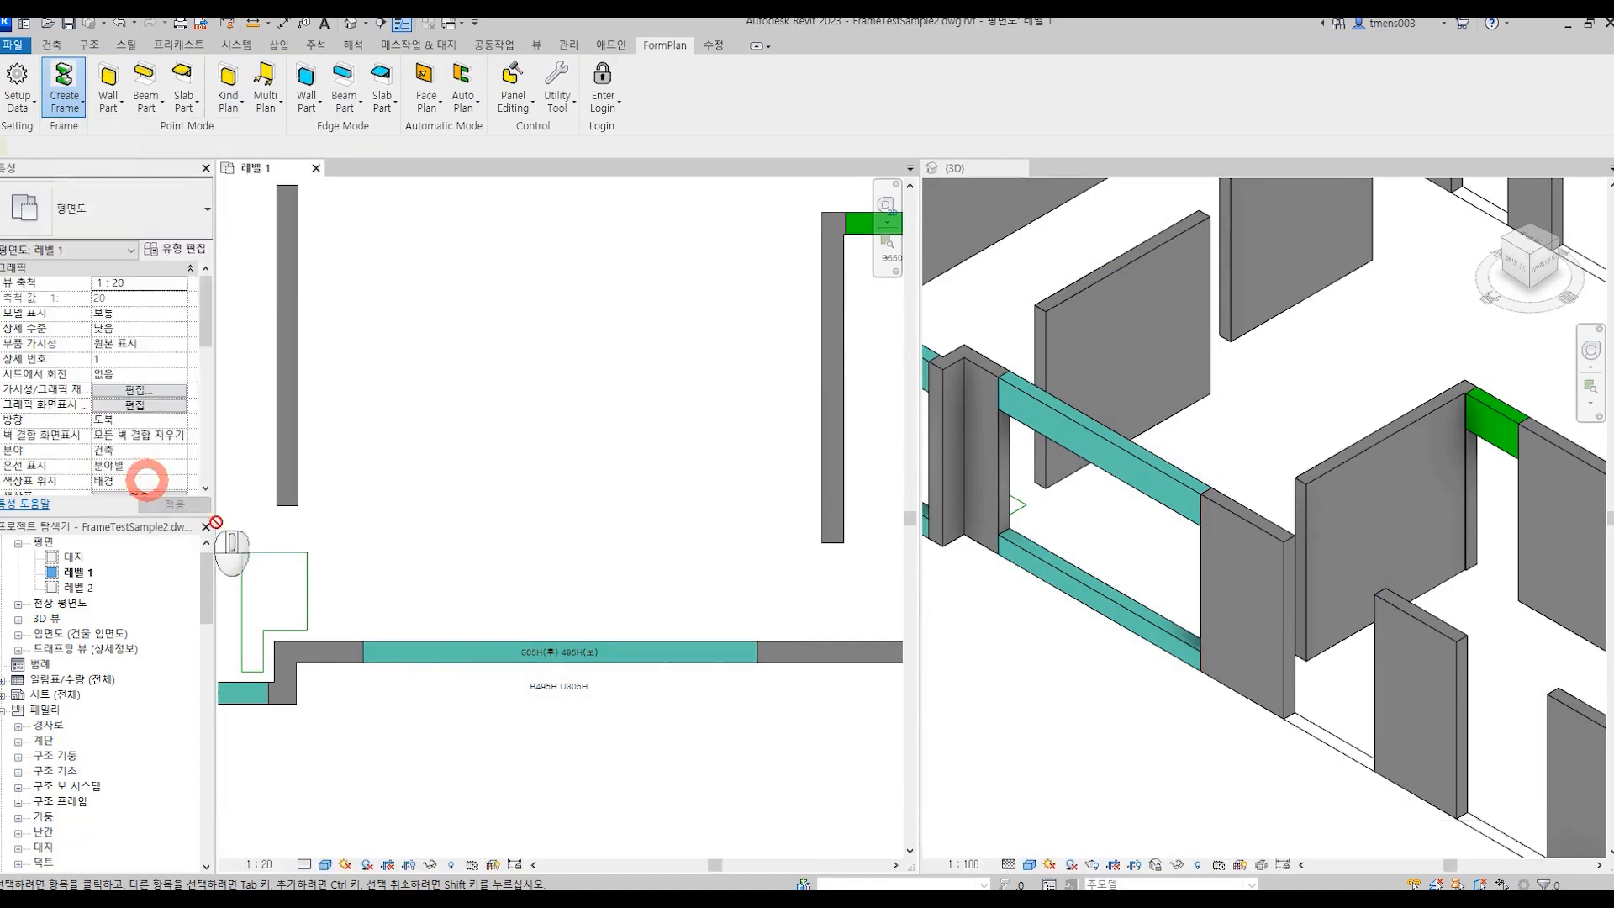
click(398, 653)
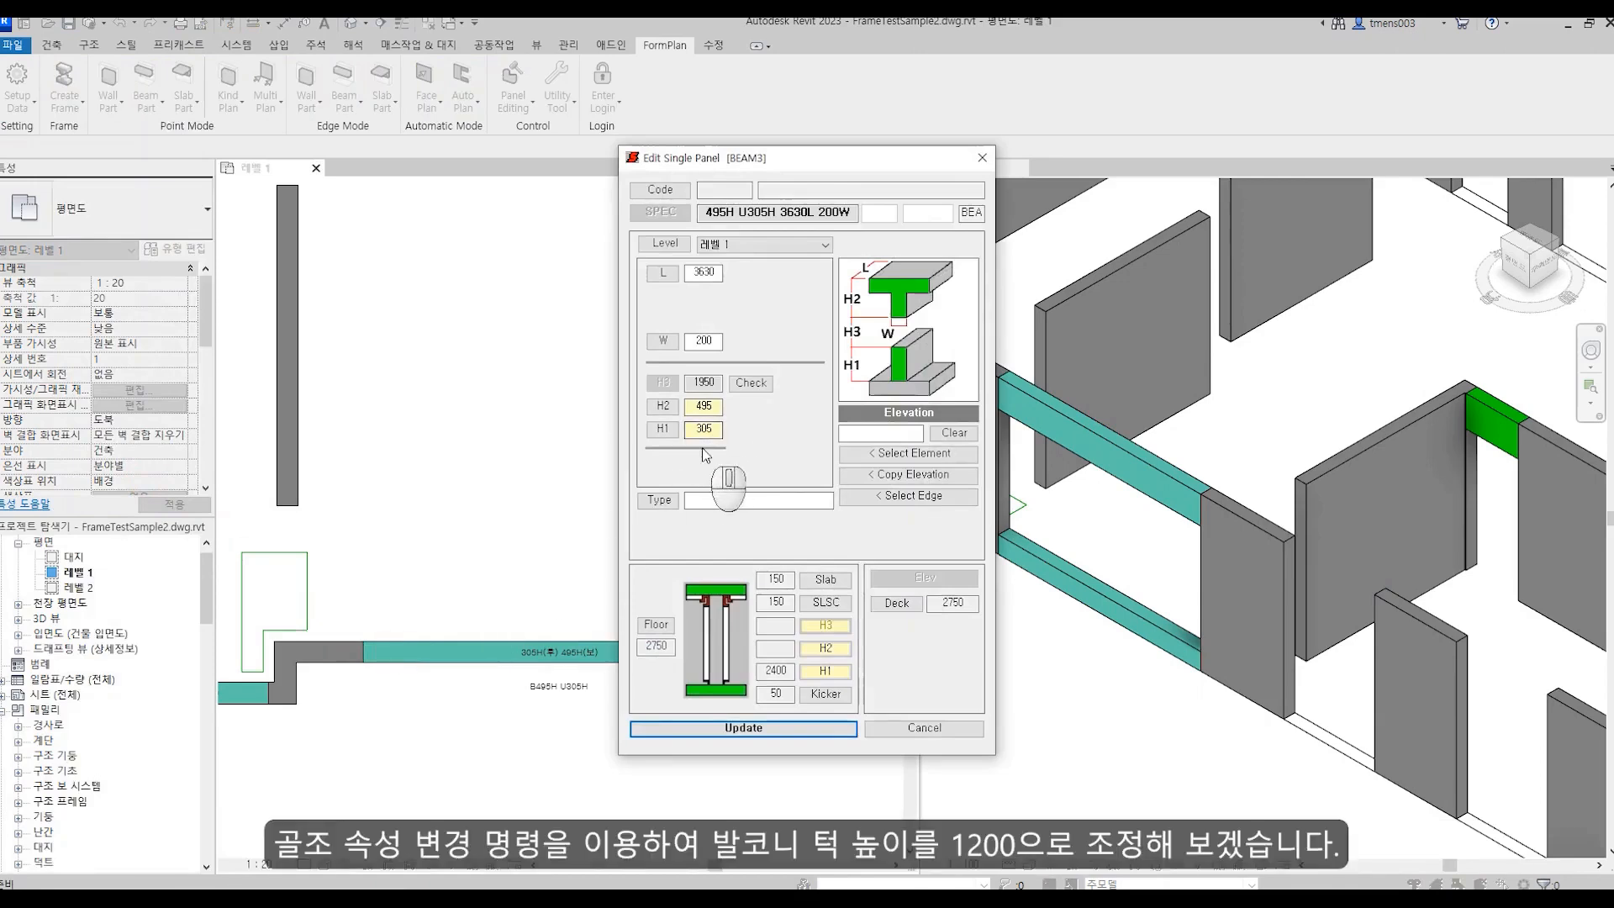
double_click(704, 430)
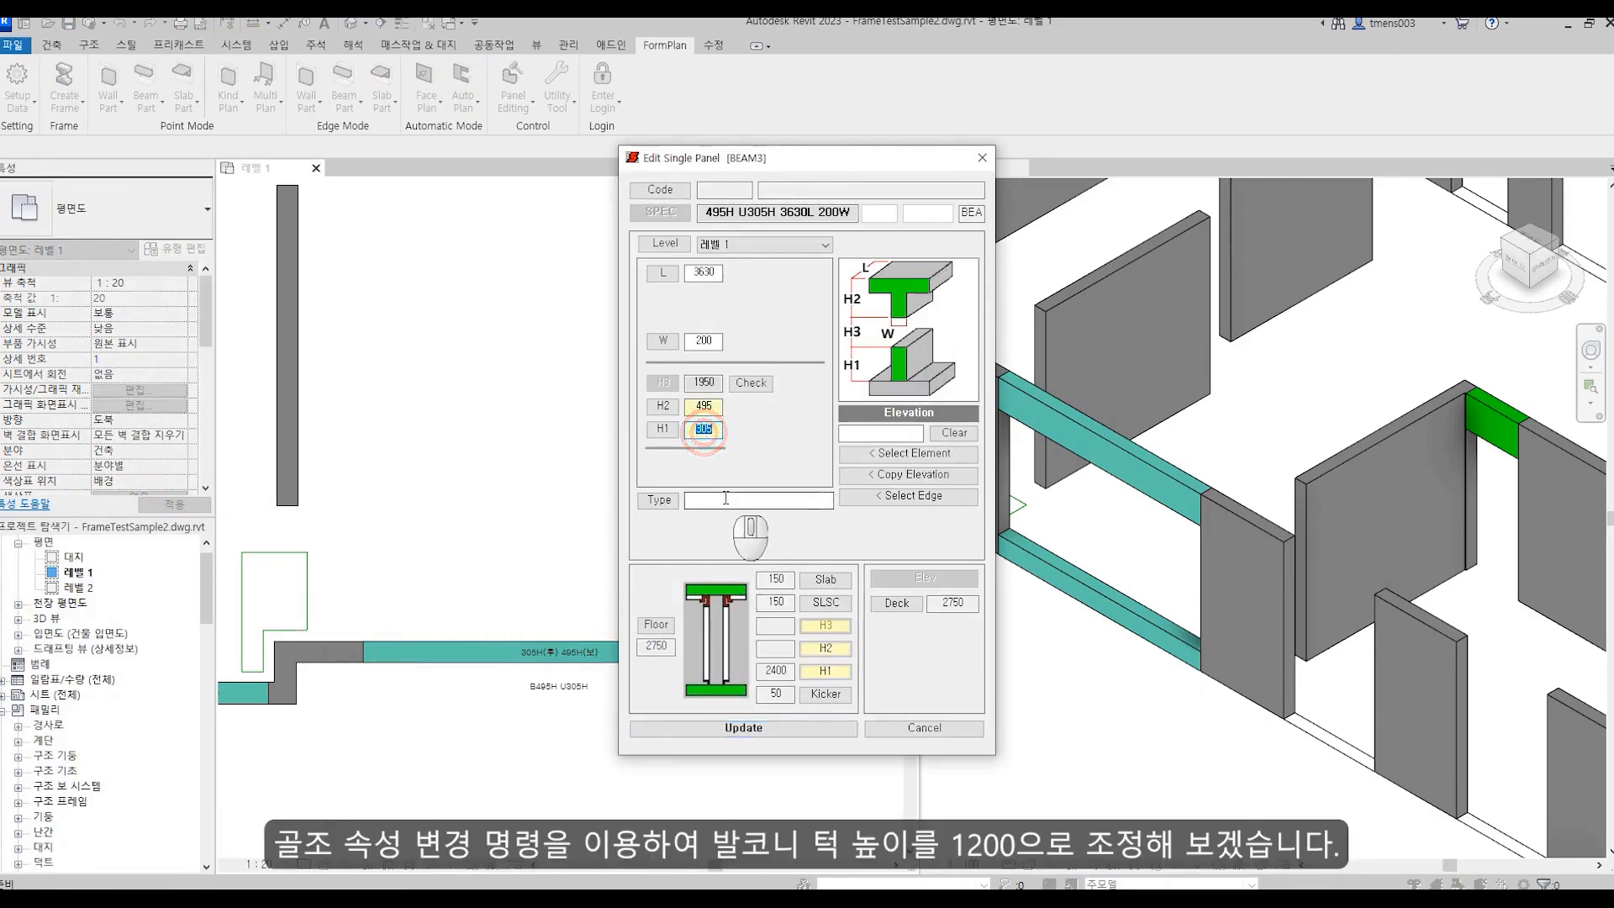
text(1200)
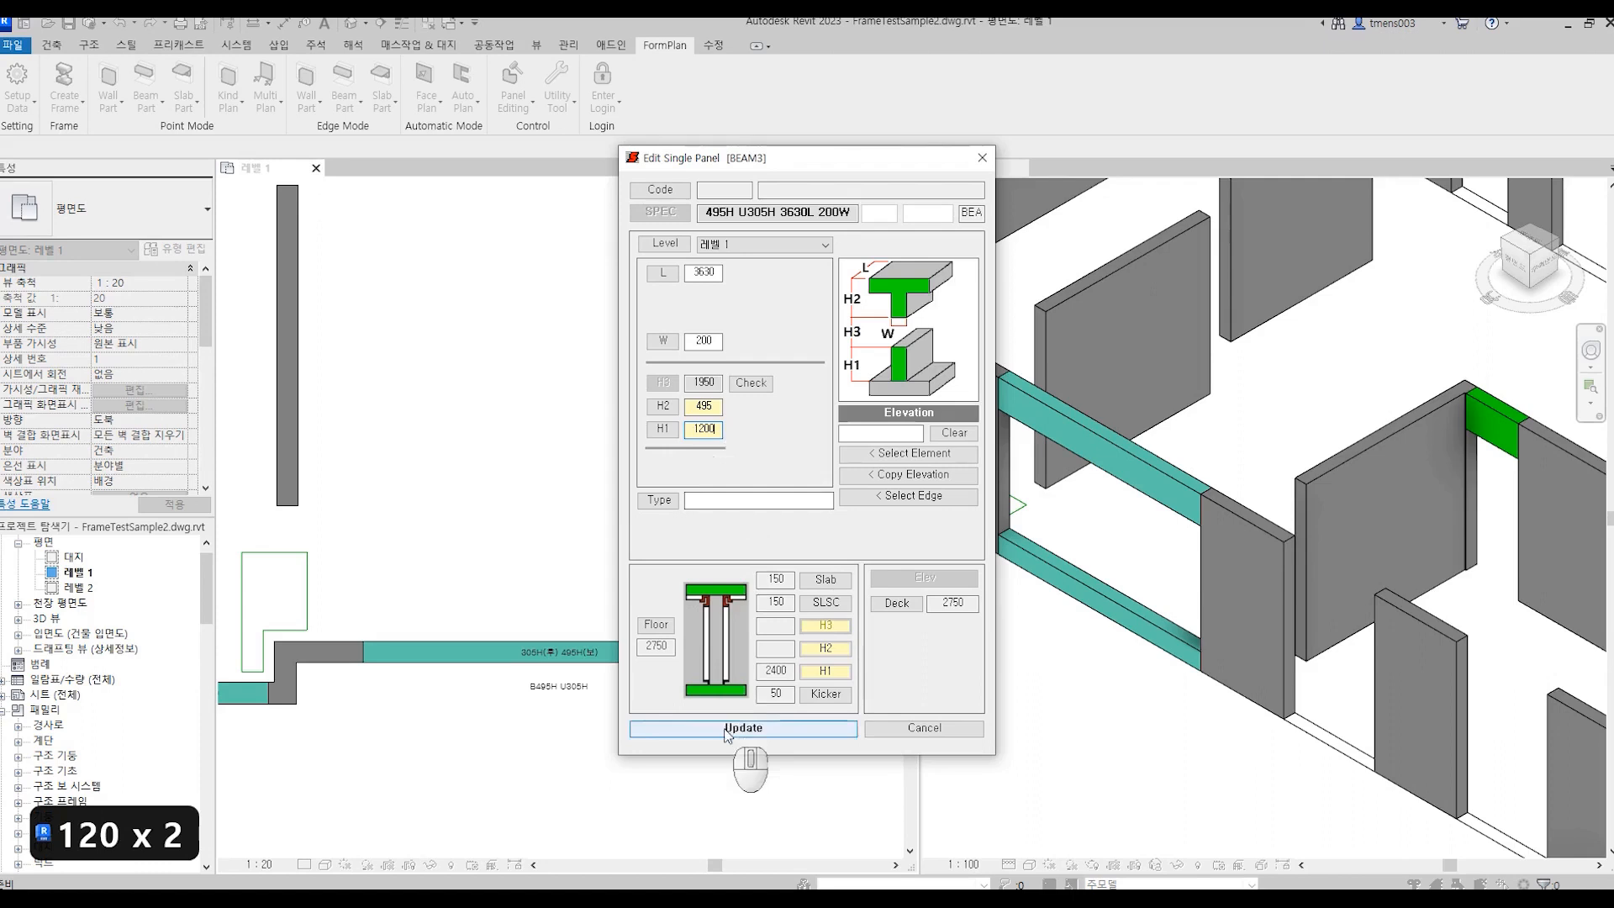
click(748, 386)
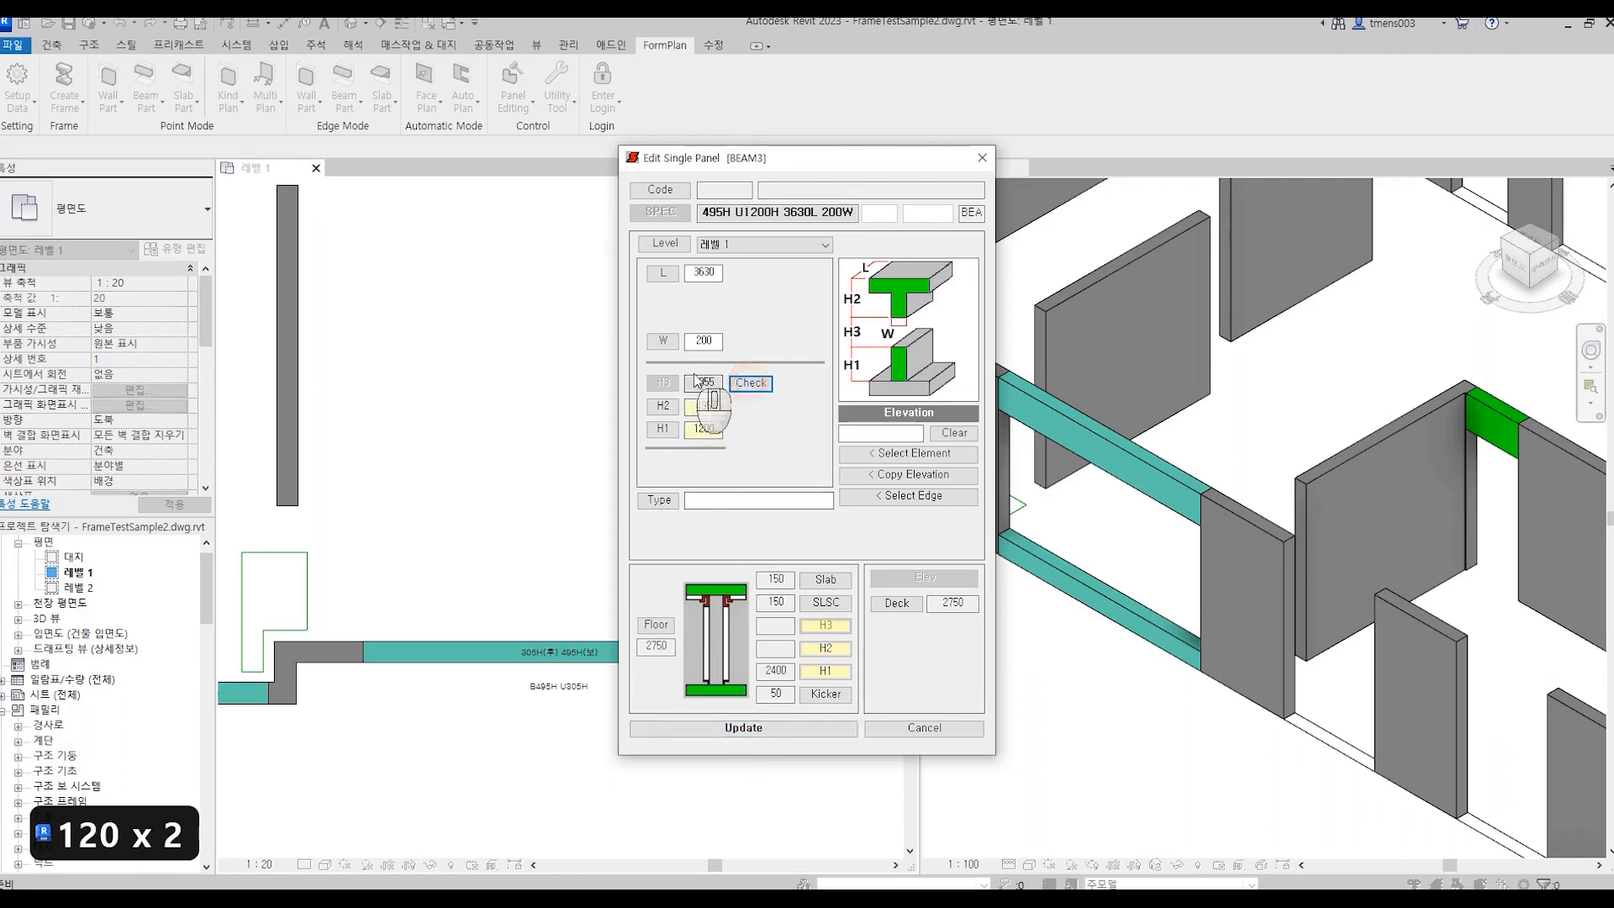
click(705, 728)
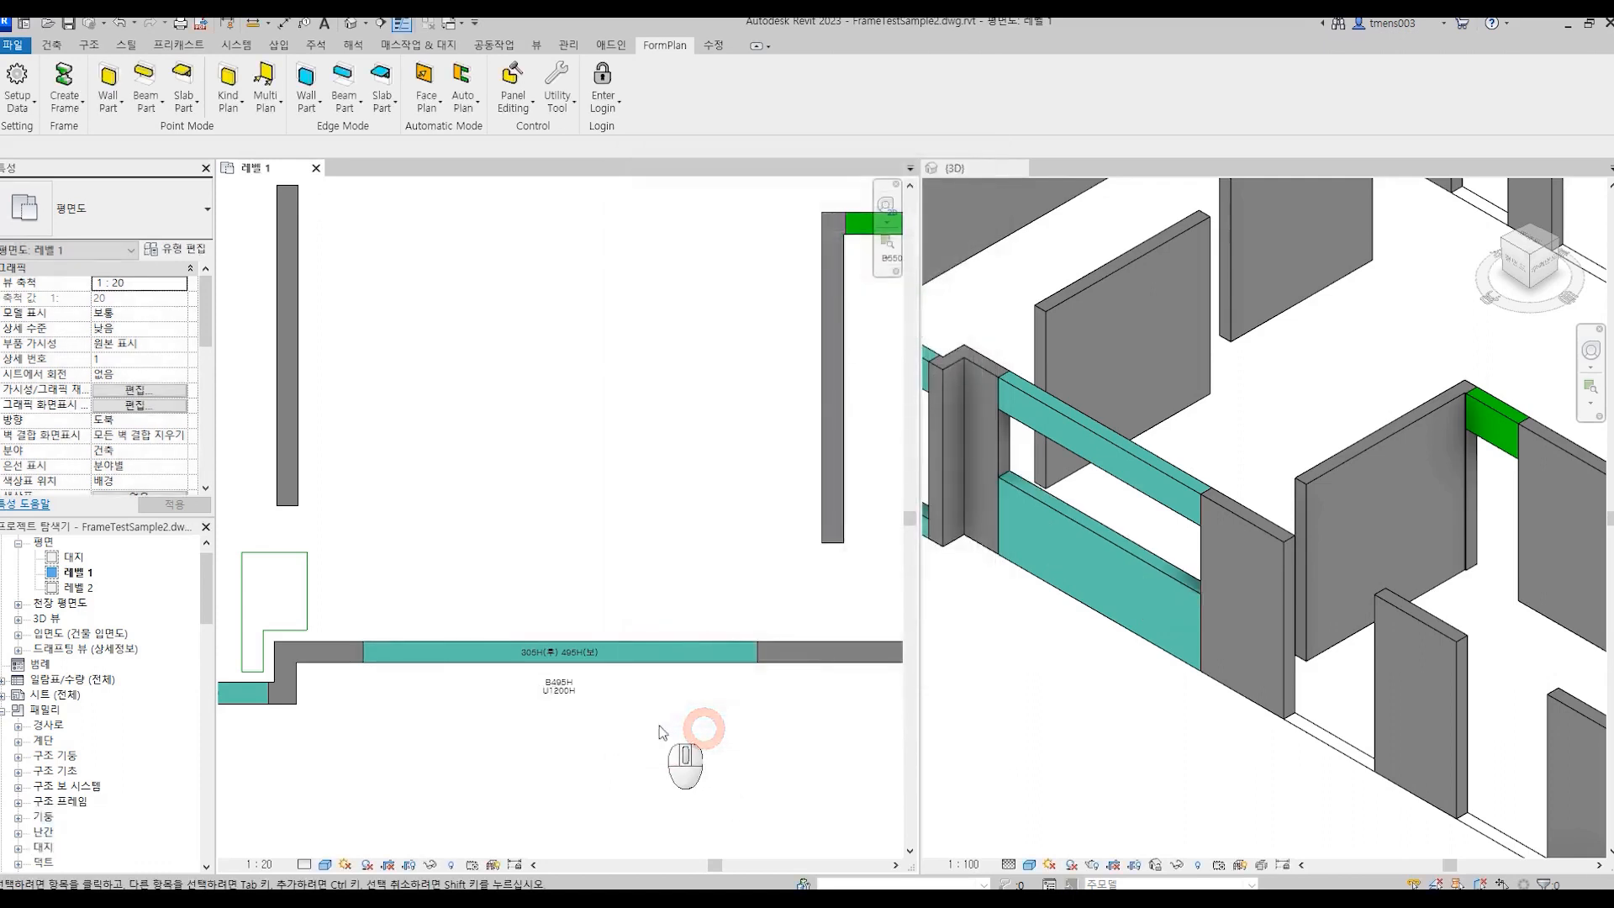
click(1084, 654)
click(1080, 706)
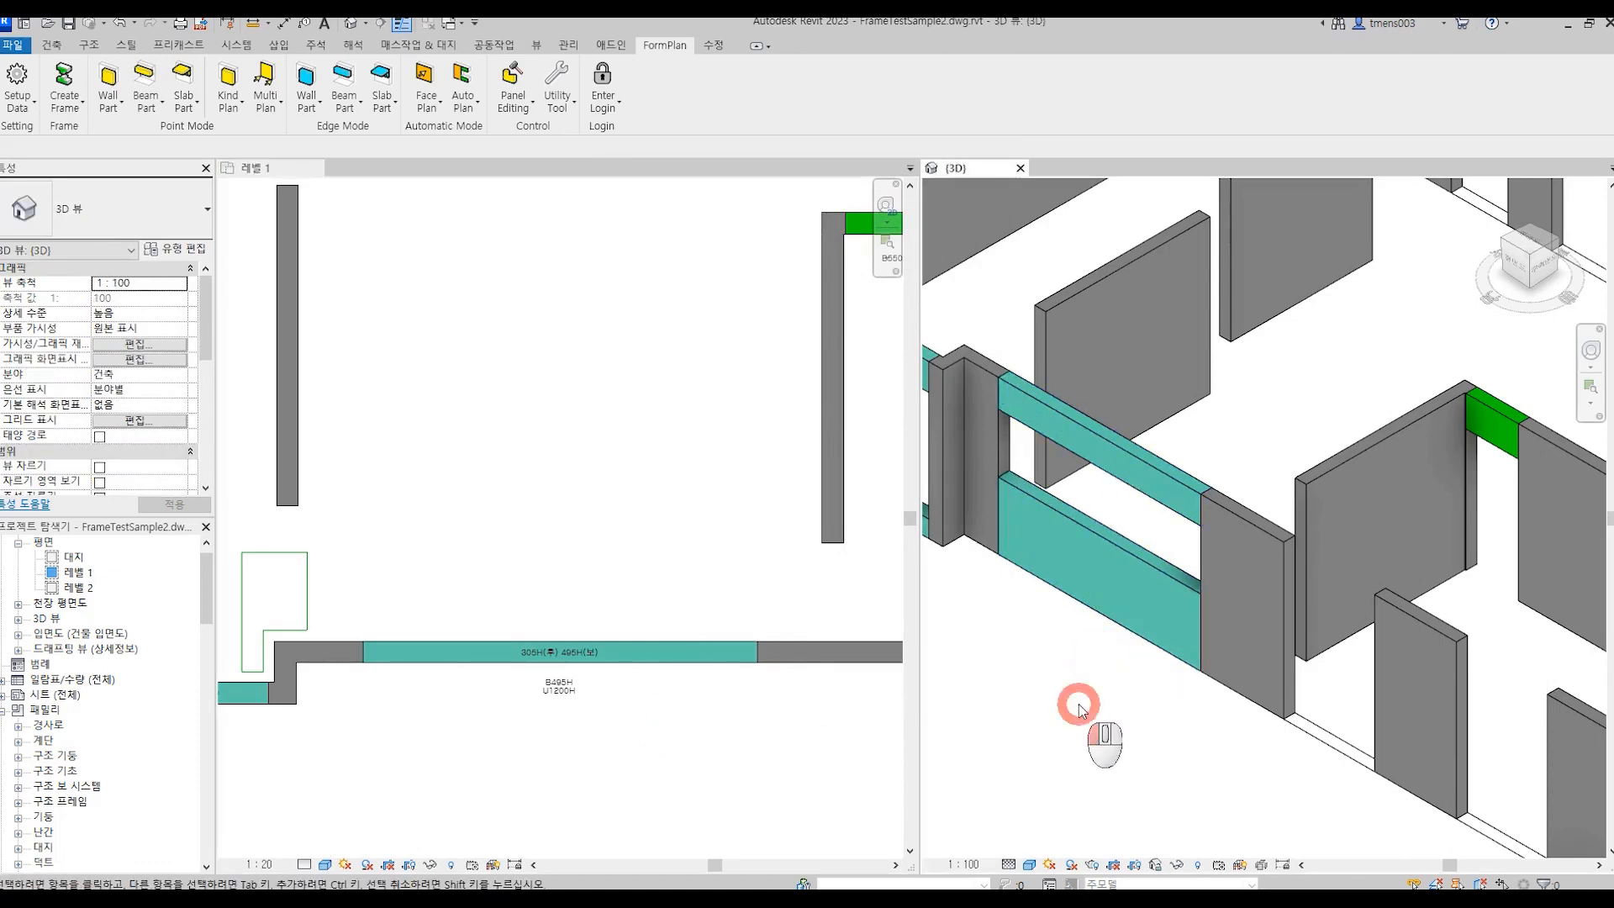
Start an AL-WALL(UPSTAND) run along the full inner edge of the balcony beam, skipping the opposite-wall point and directing the panels inward.
scroll(1072, 704, down, 3)
shift+middle_drag(1074, 703, 898, 728)
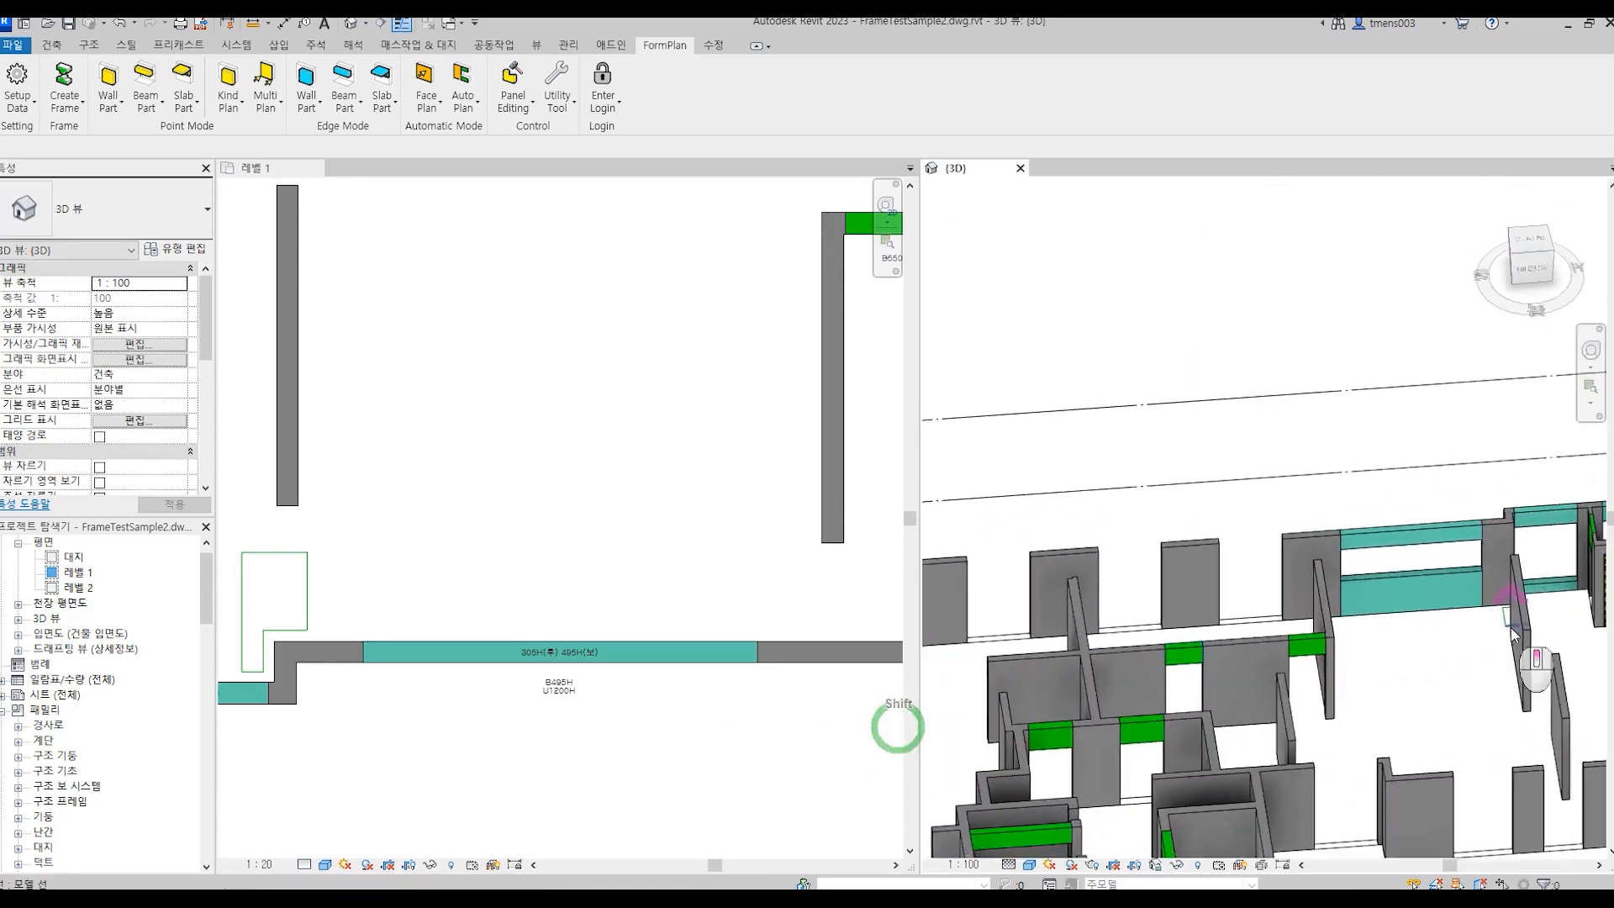
scroll(1512, 635, up, 5)
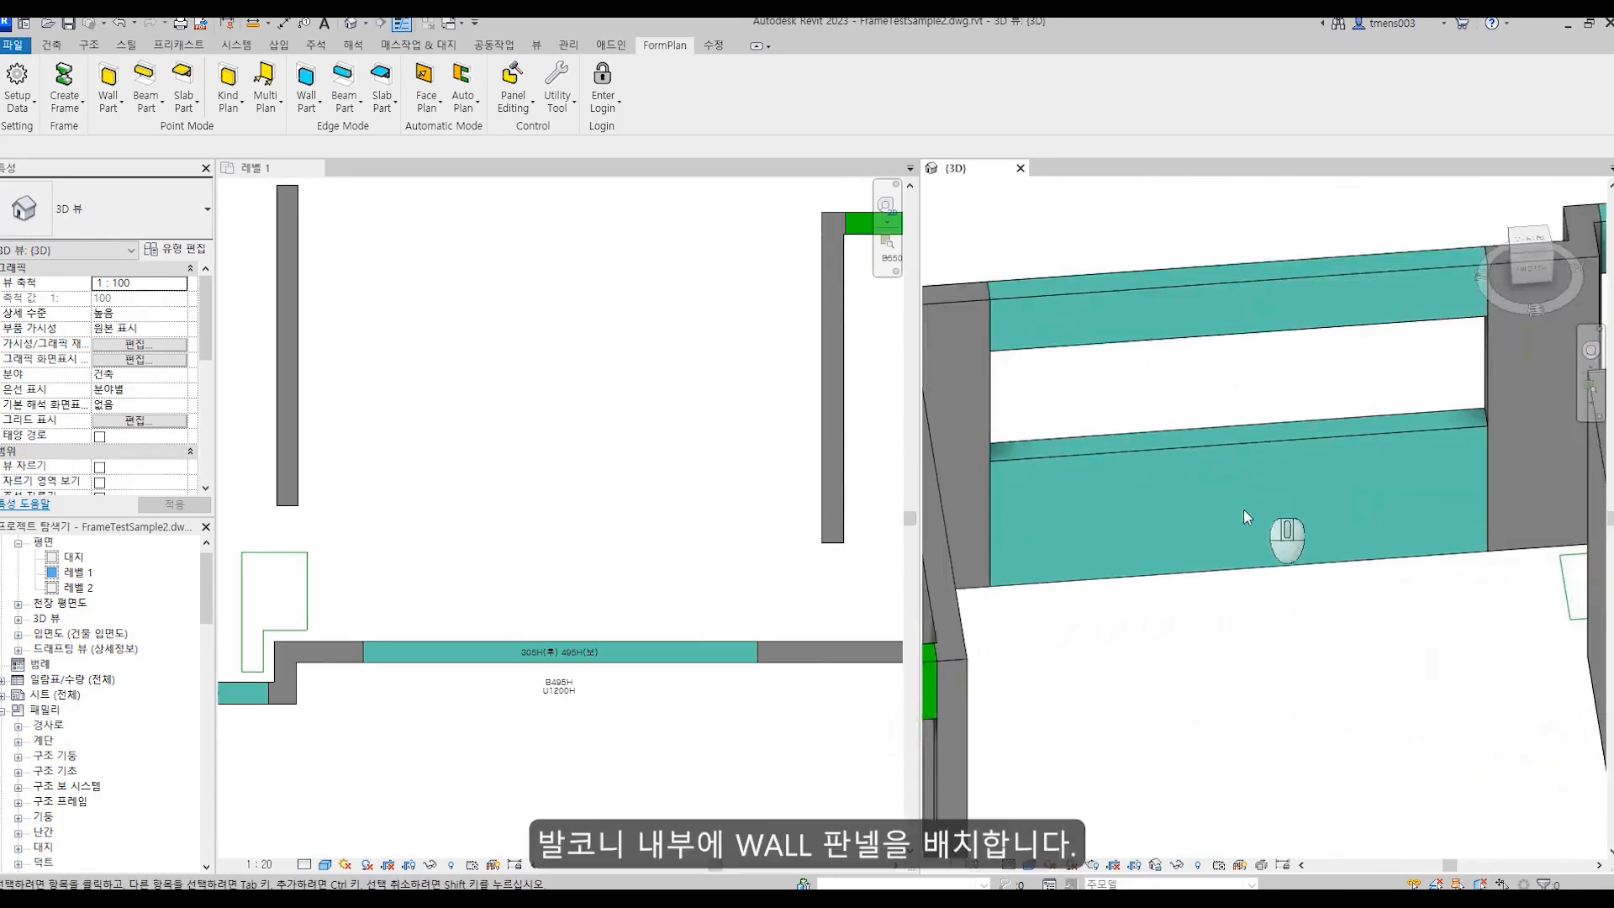
click(462, 726)
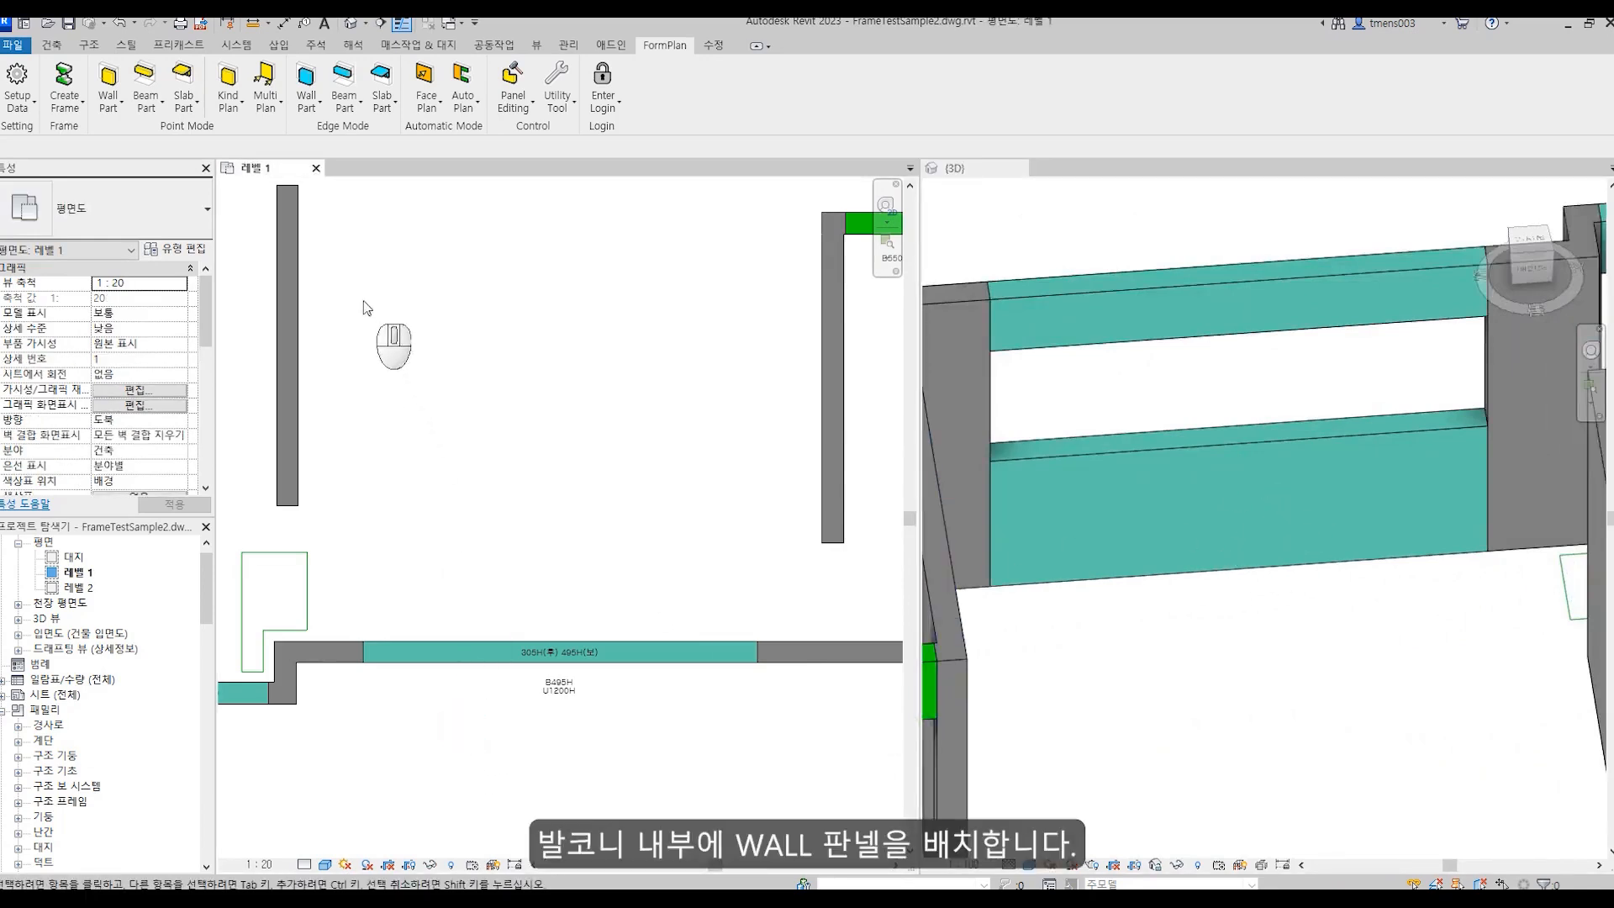
click(267, 101)
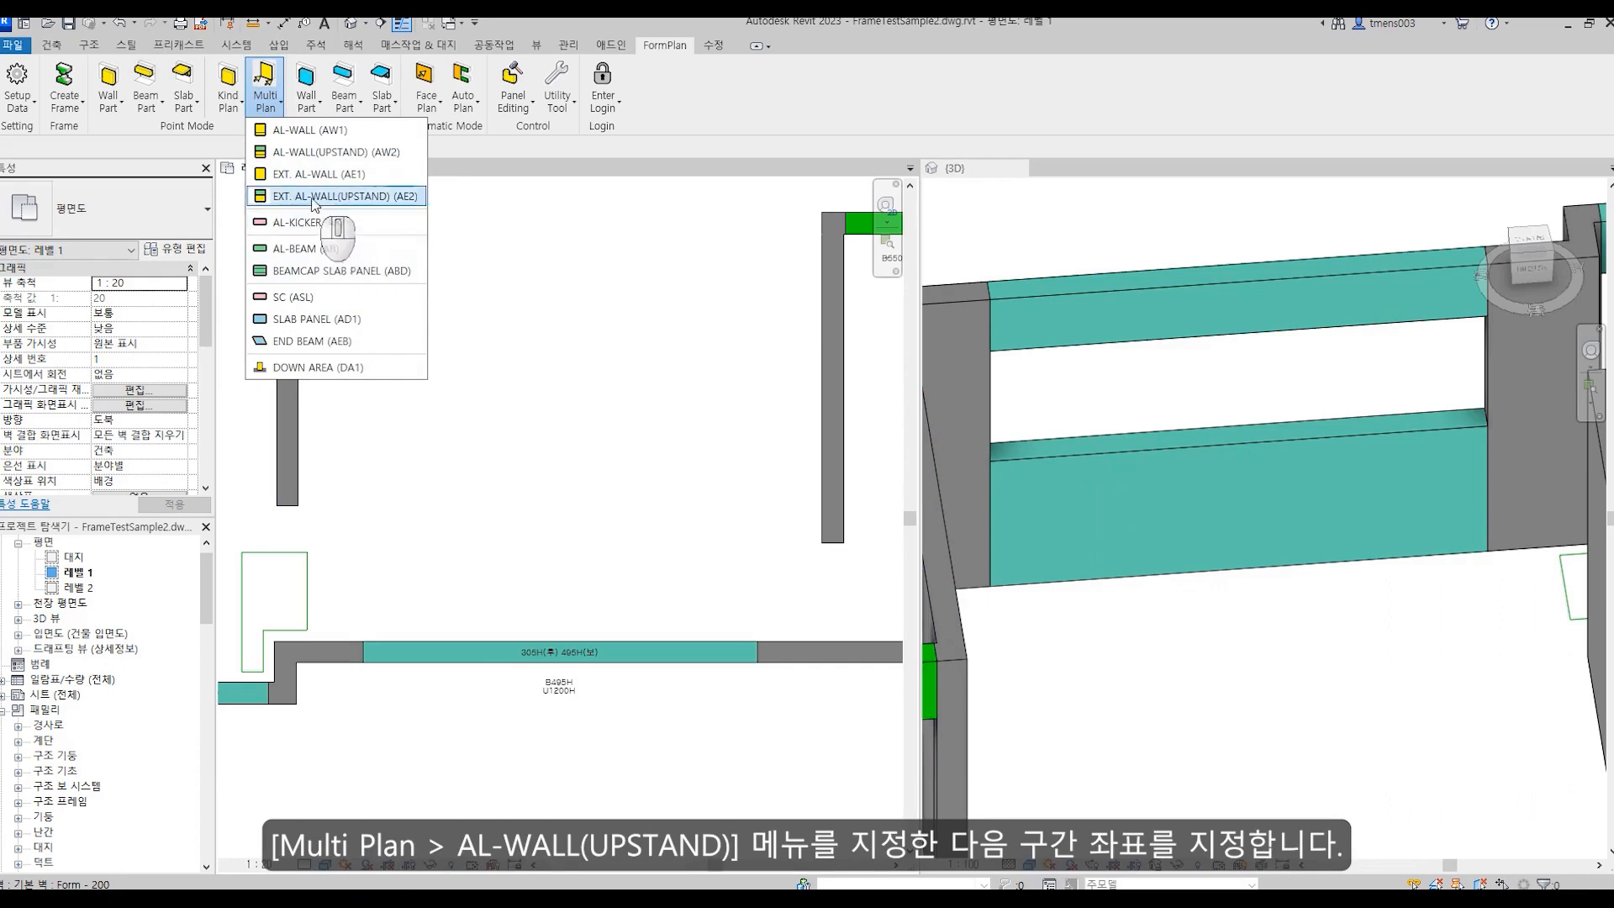
click(313, 153)
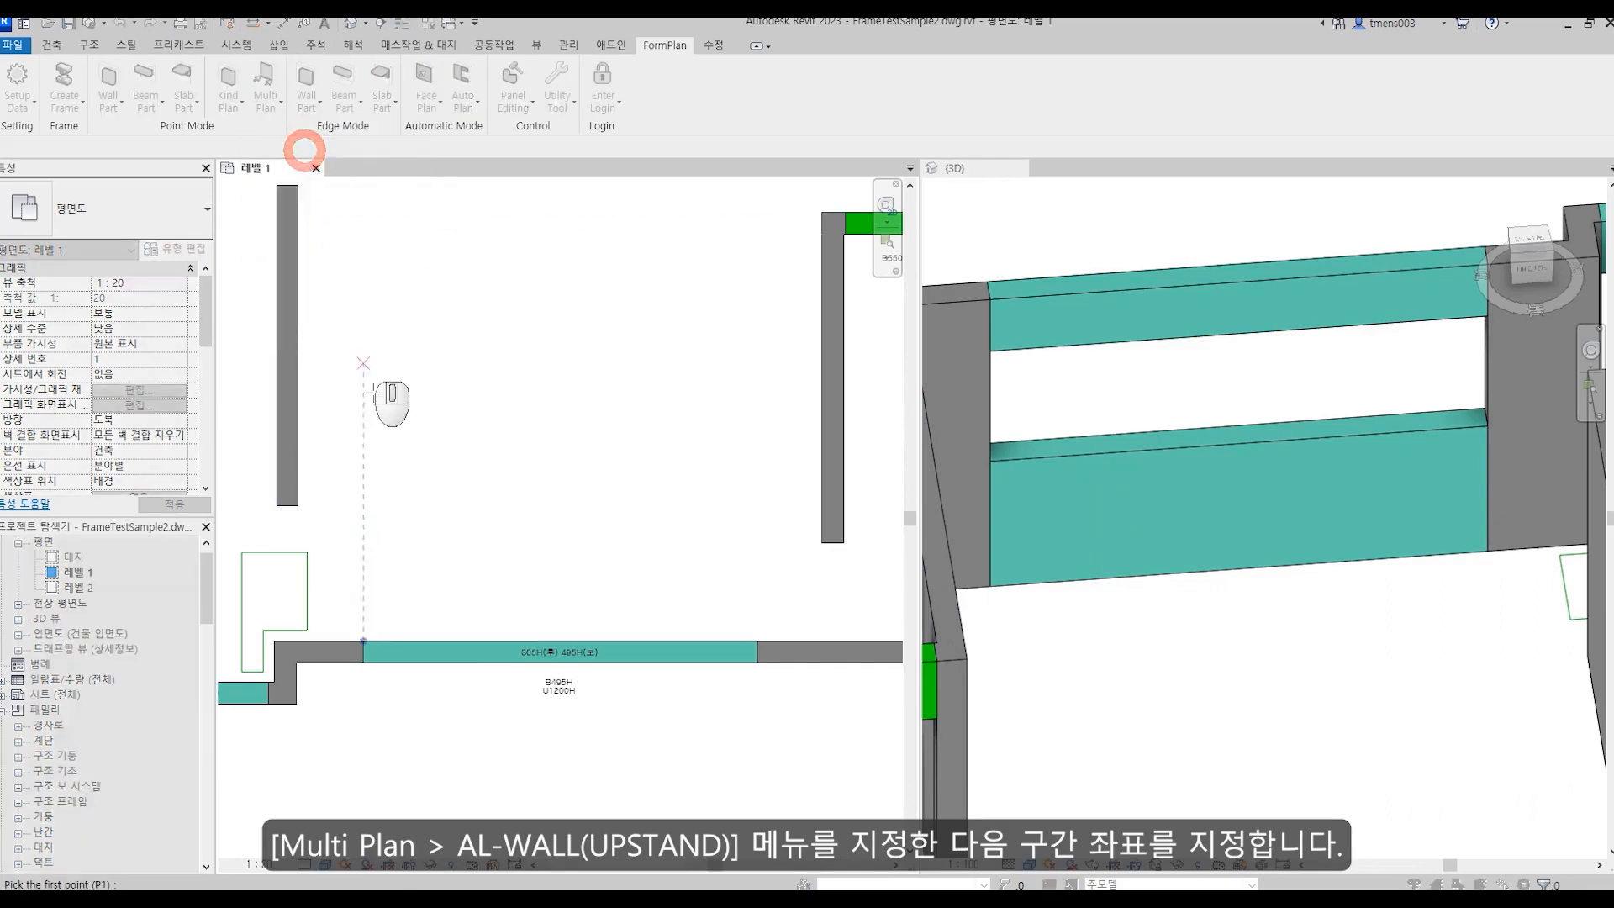
click(363, 640)
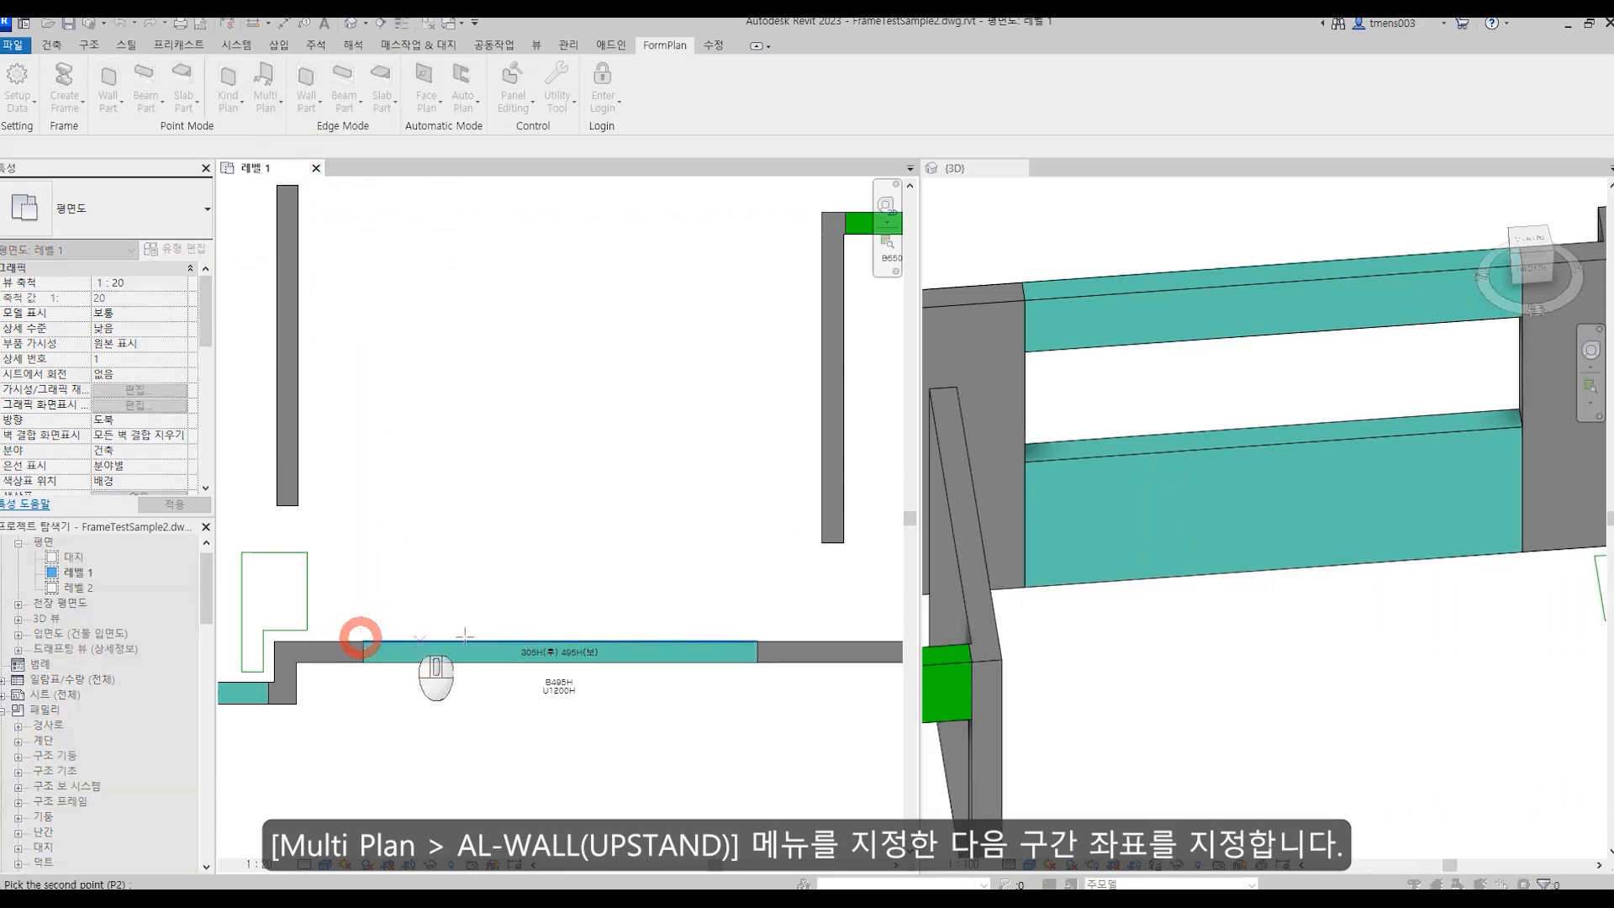
click(755, 641)
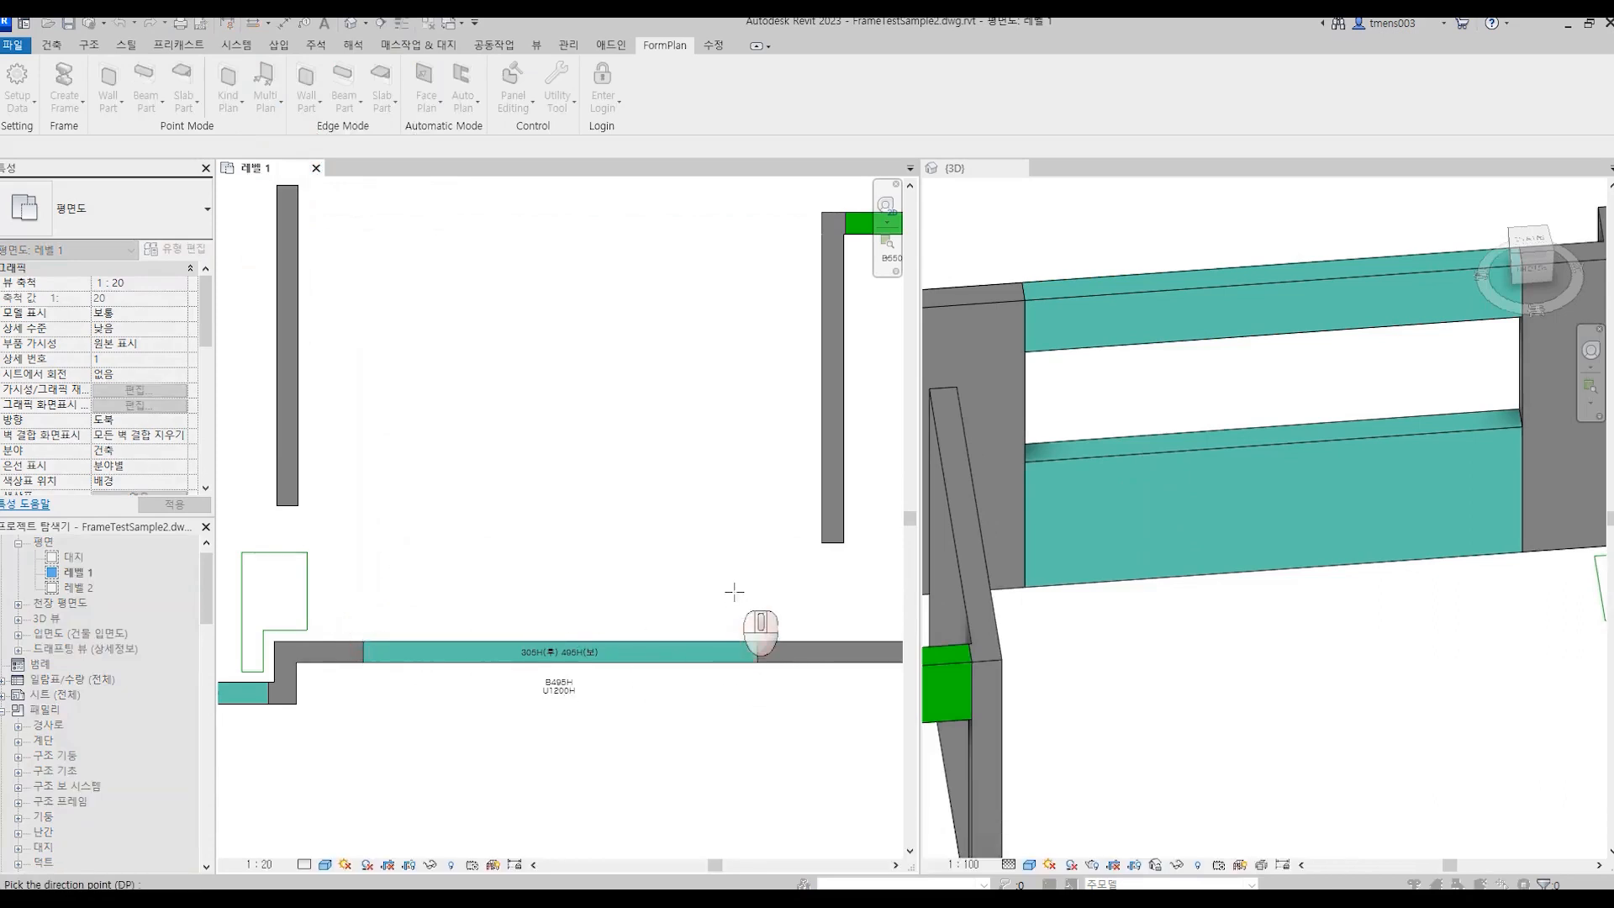
key(Escape)
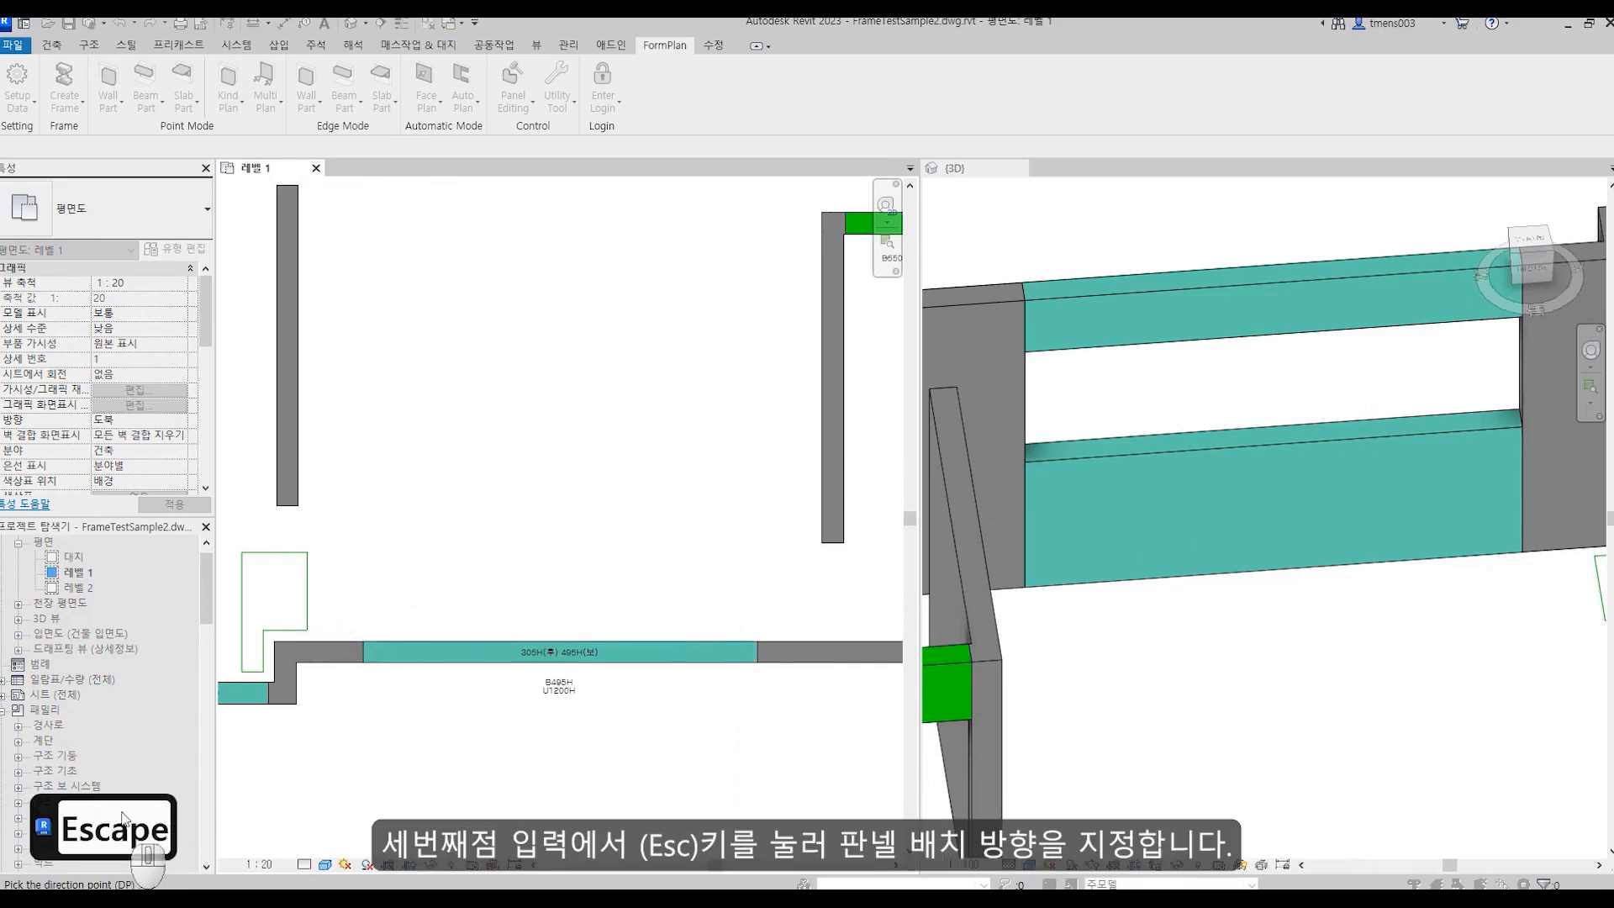
click(529, 553)
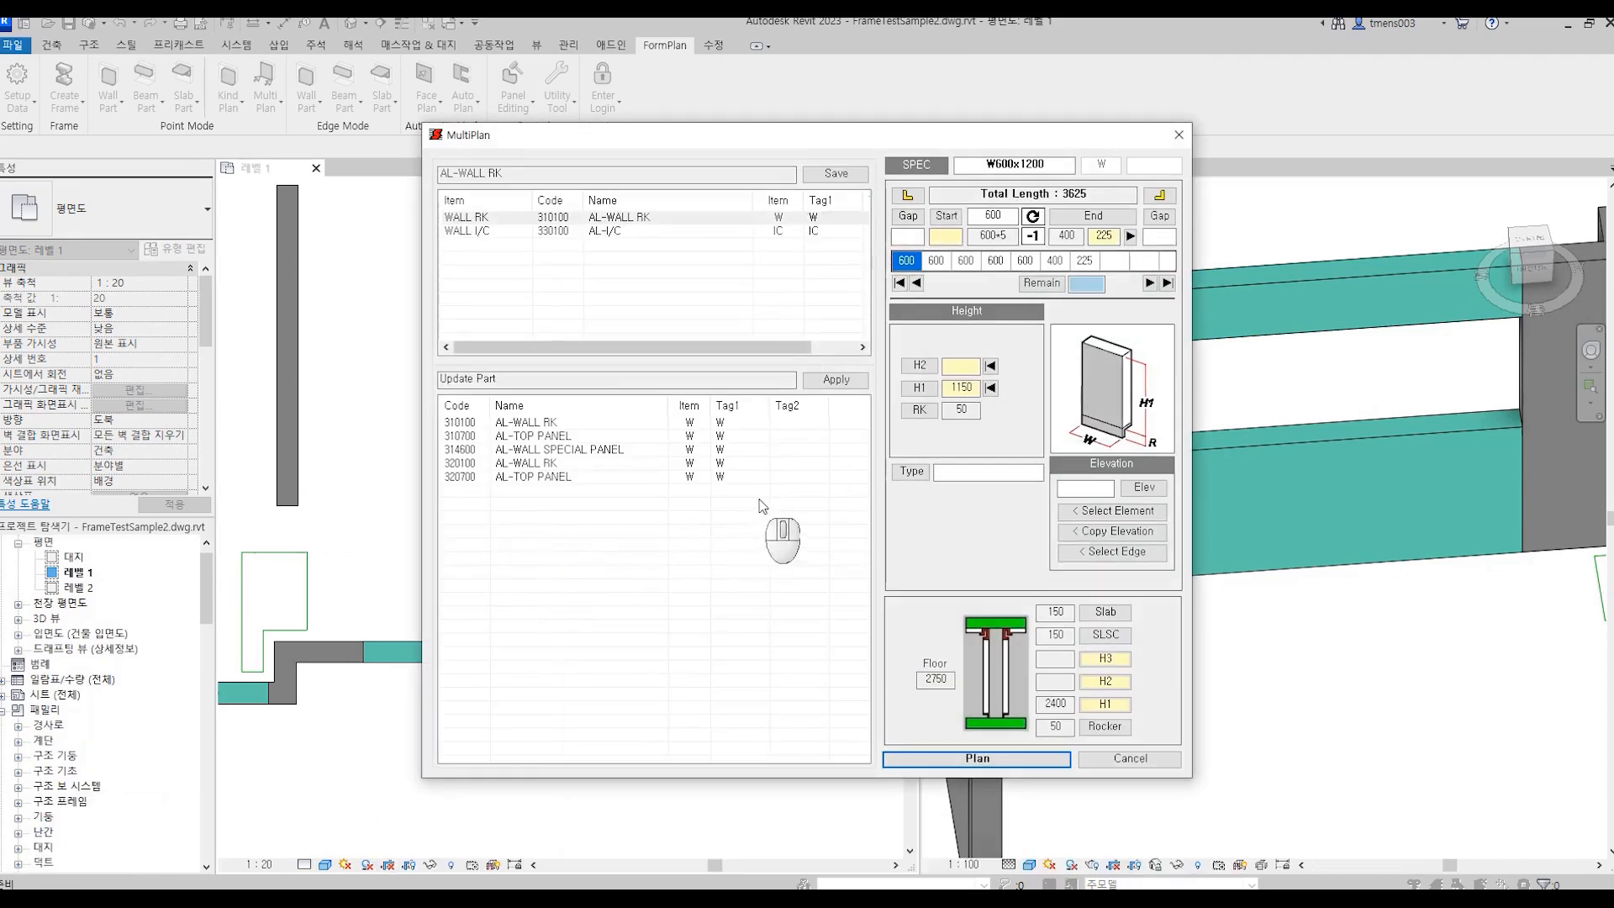
Set a 300 gap at both ends of the balcony upstand panel run.
drag(876, 134, 1261, 122)
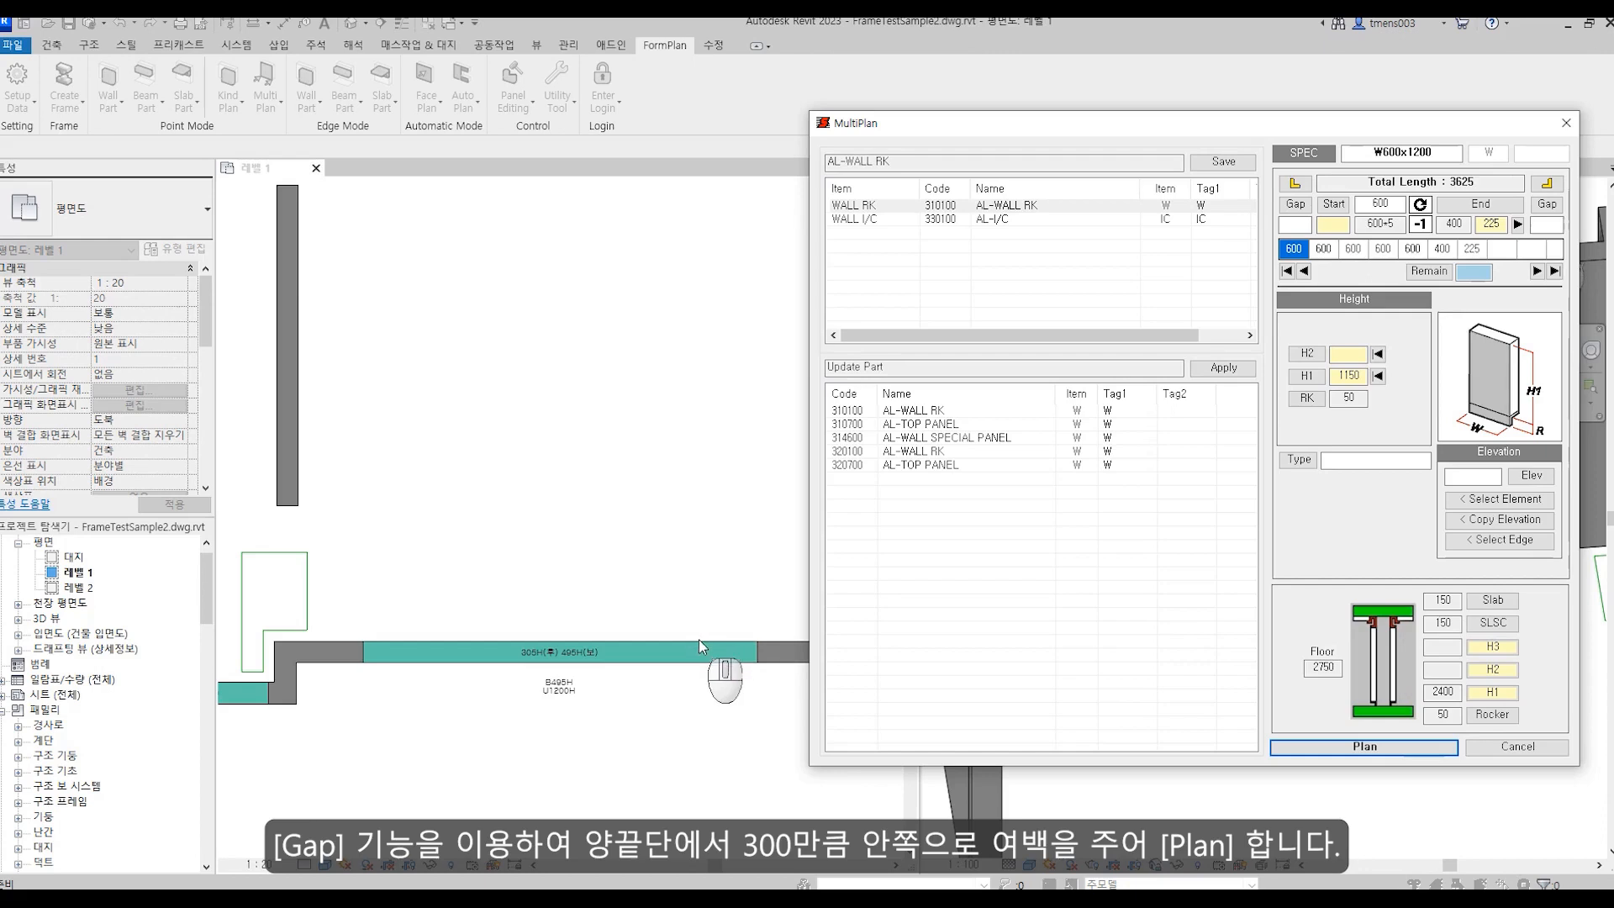
click(1277, 226)
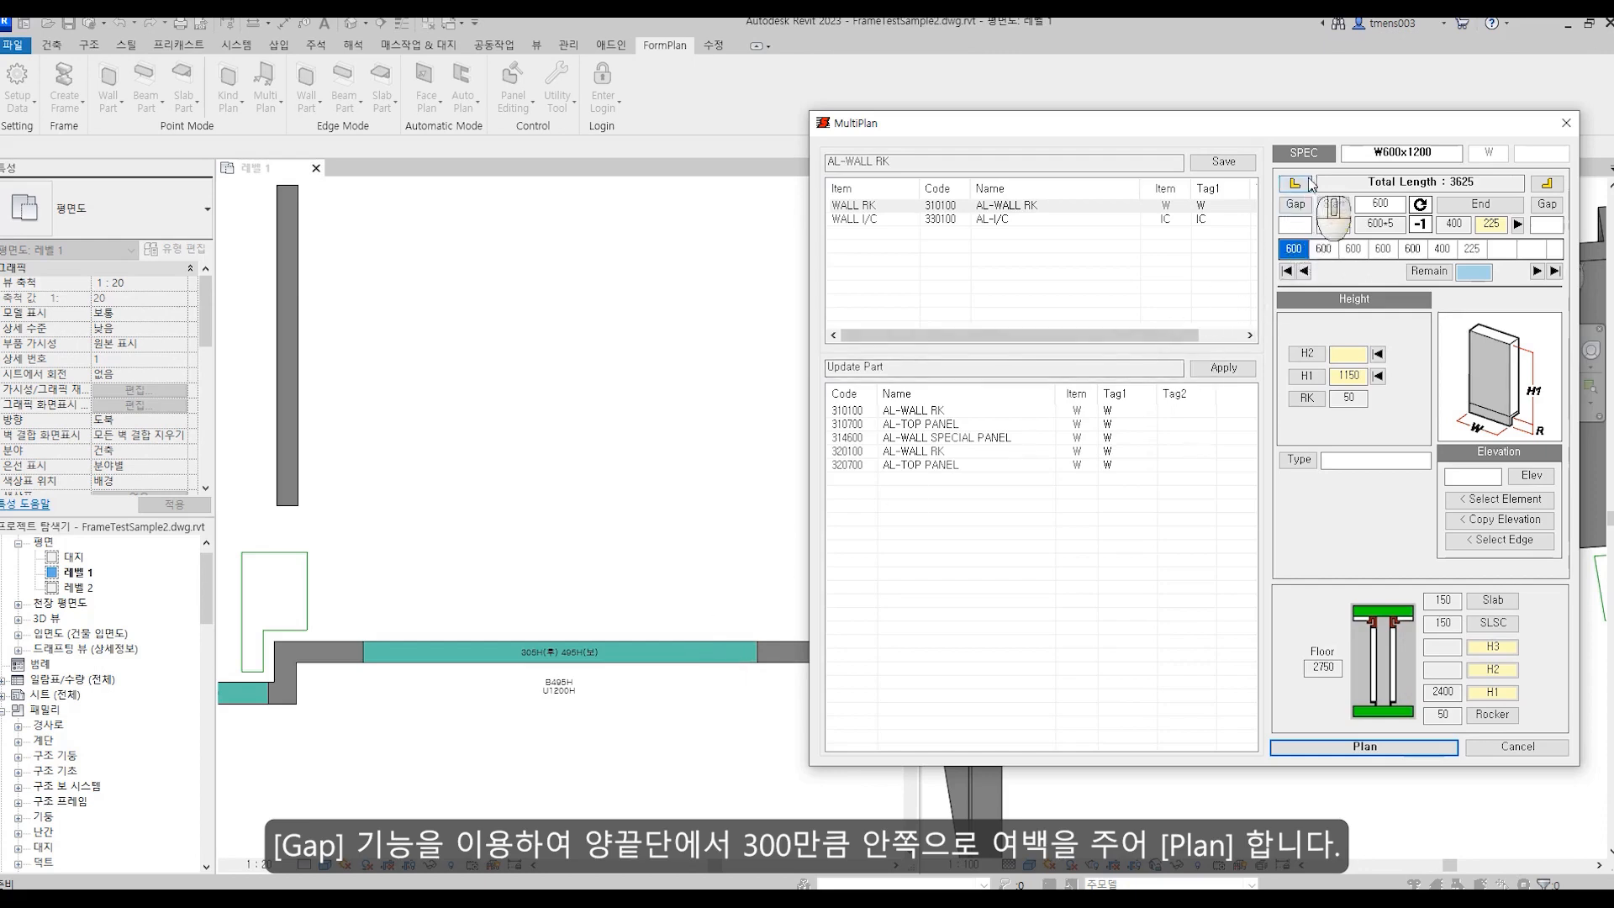
click(1295, 206)
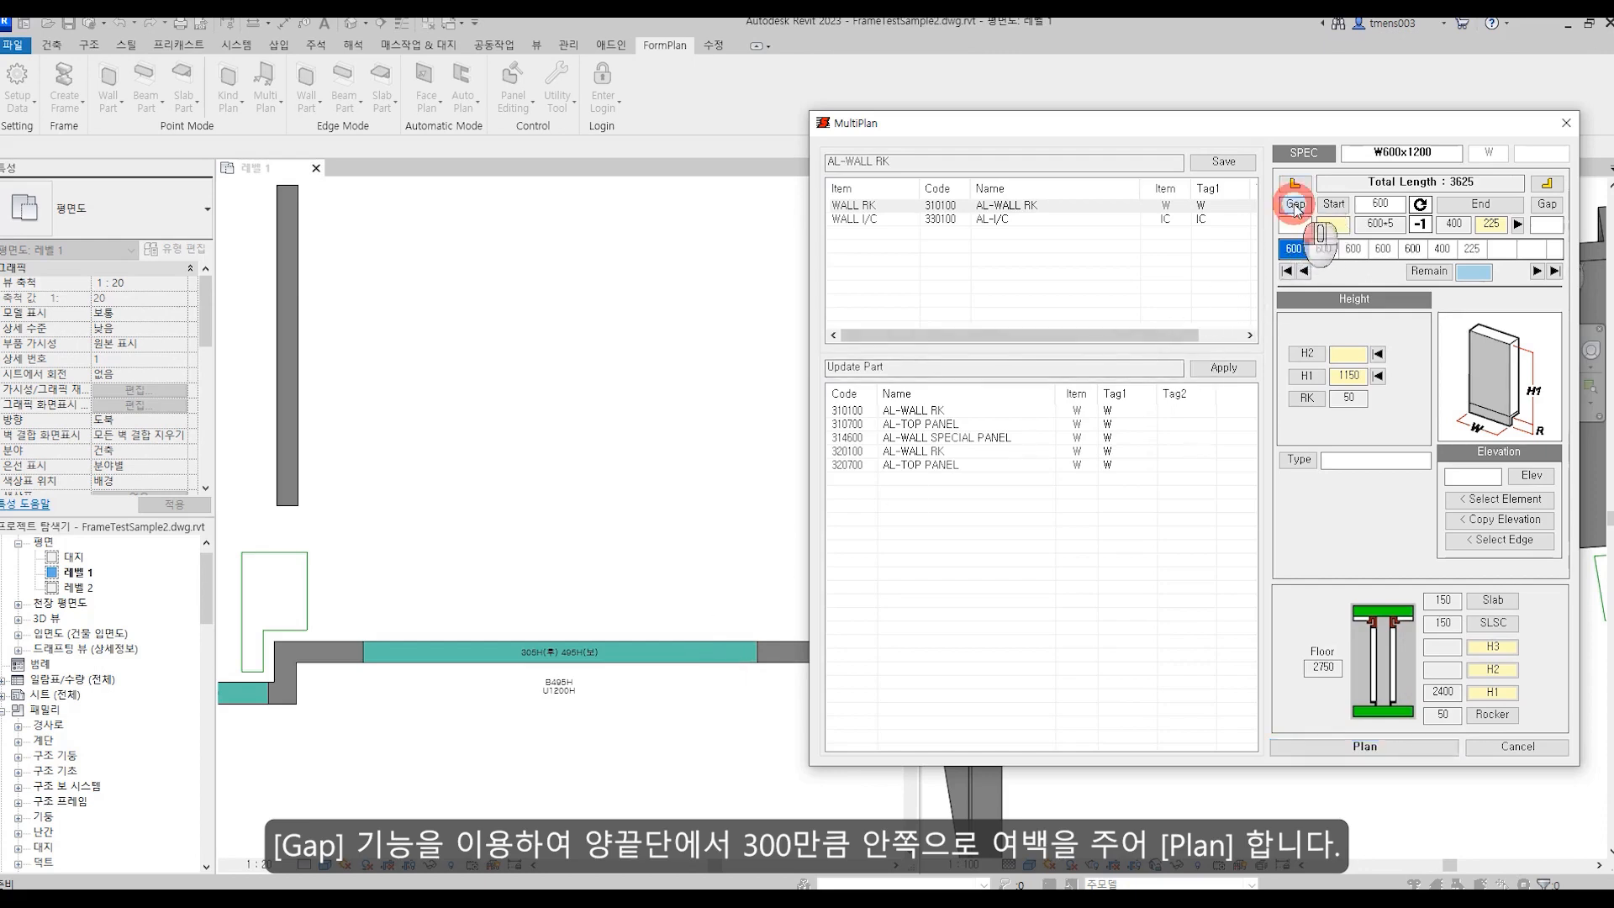
text(300)
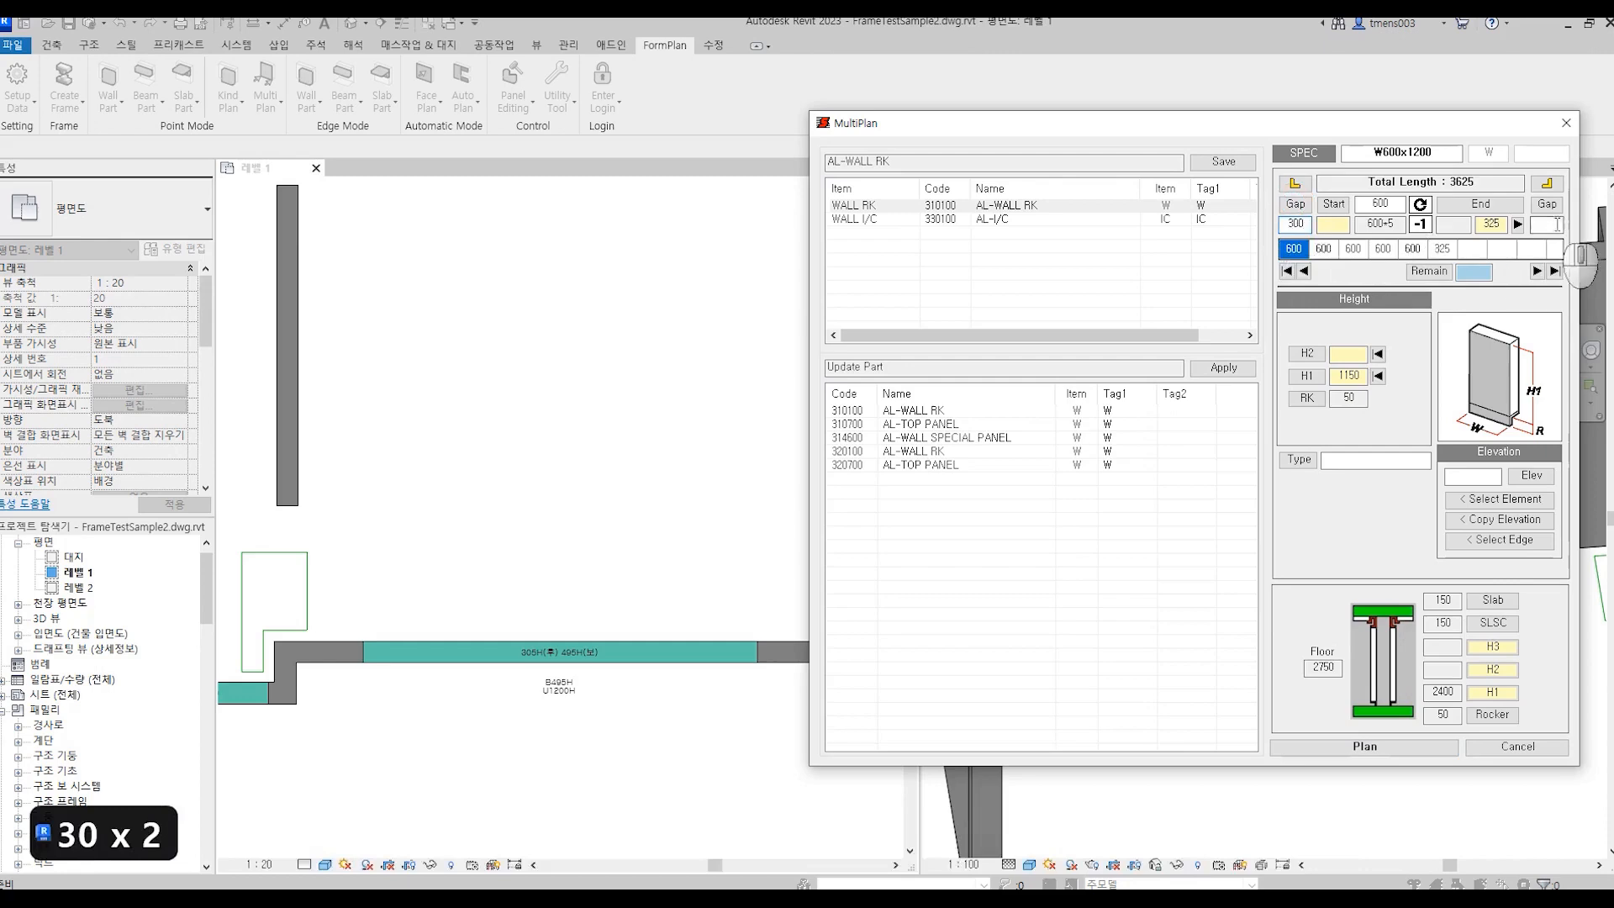
text(300)
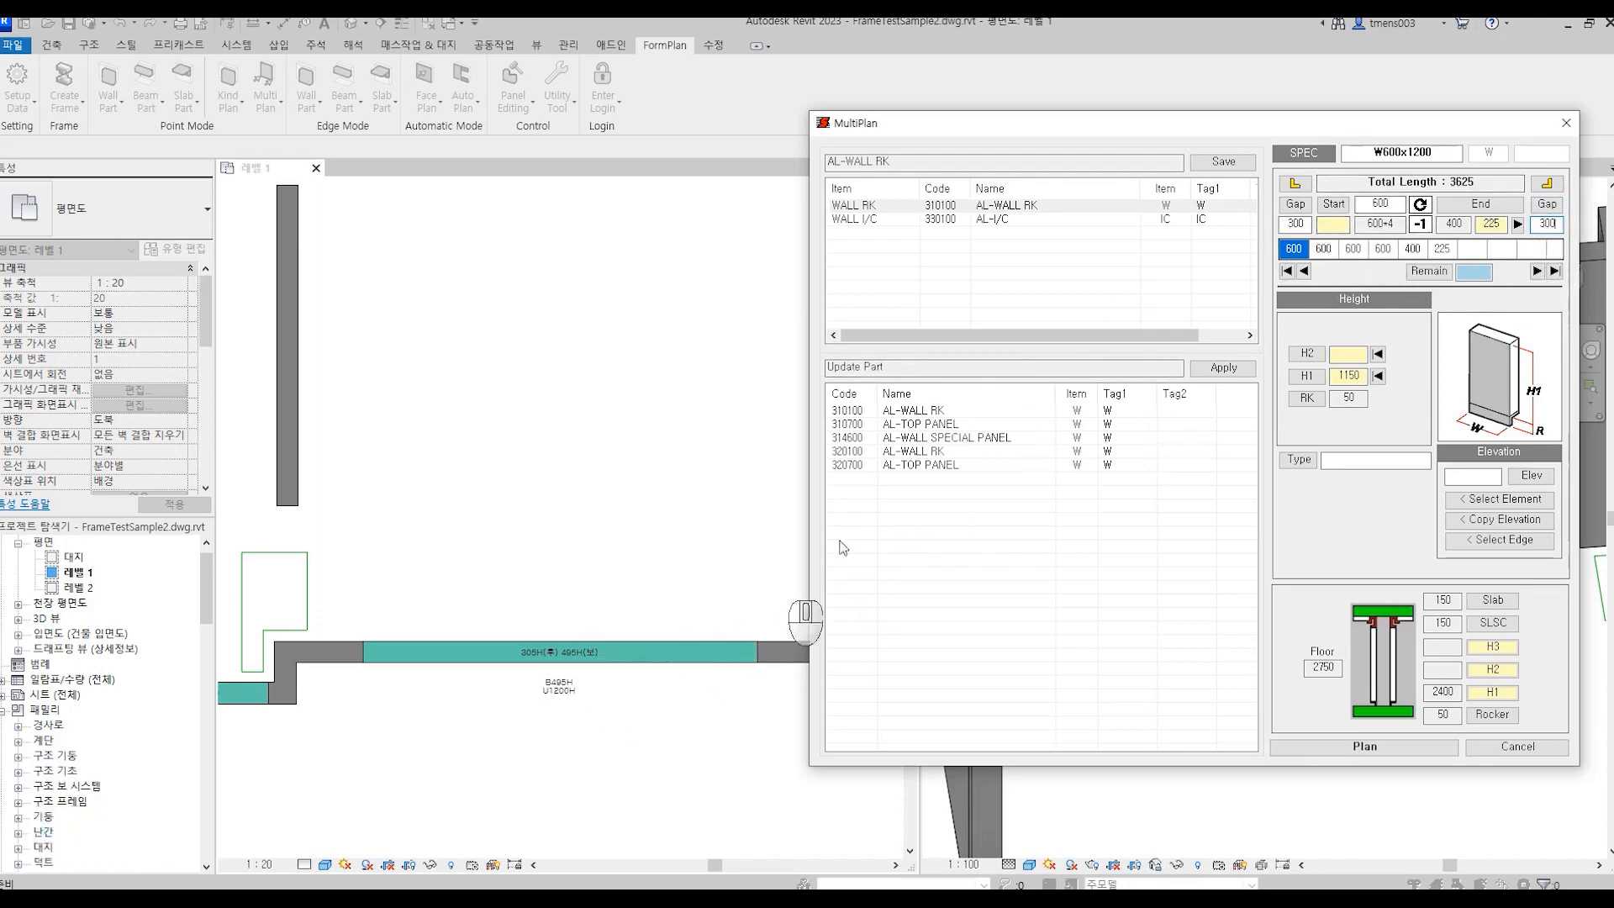
Recalculate the run's elevation and panel height from the selected balcony beam, and place the upstand panels.
drag(1236, 126, 622, 134)
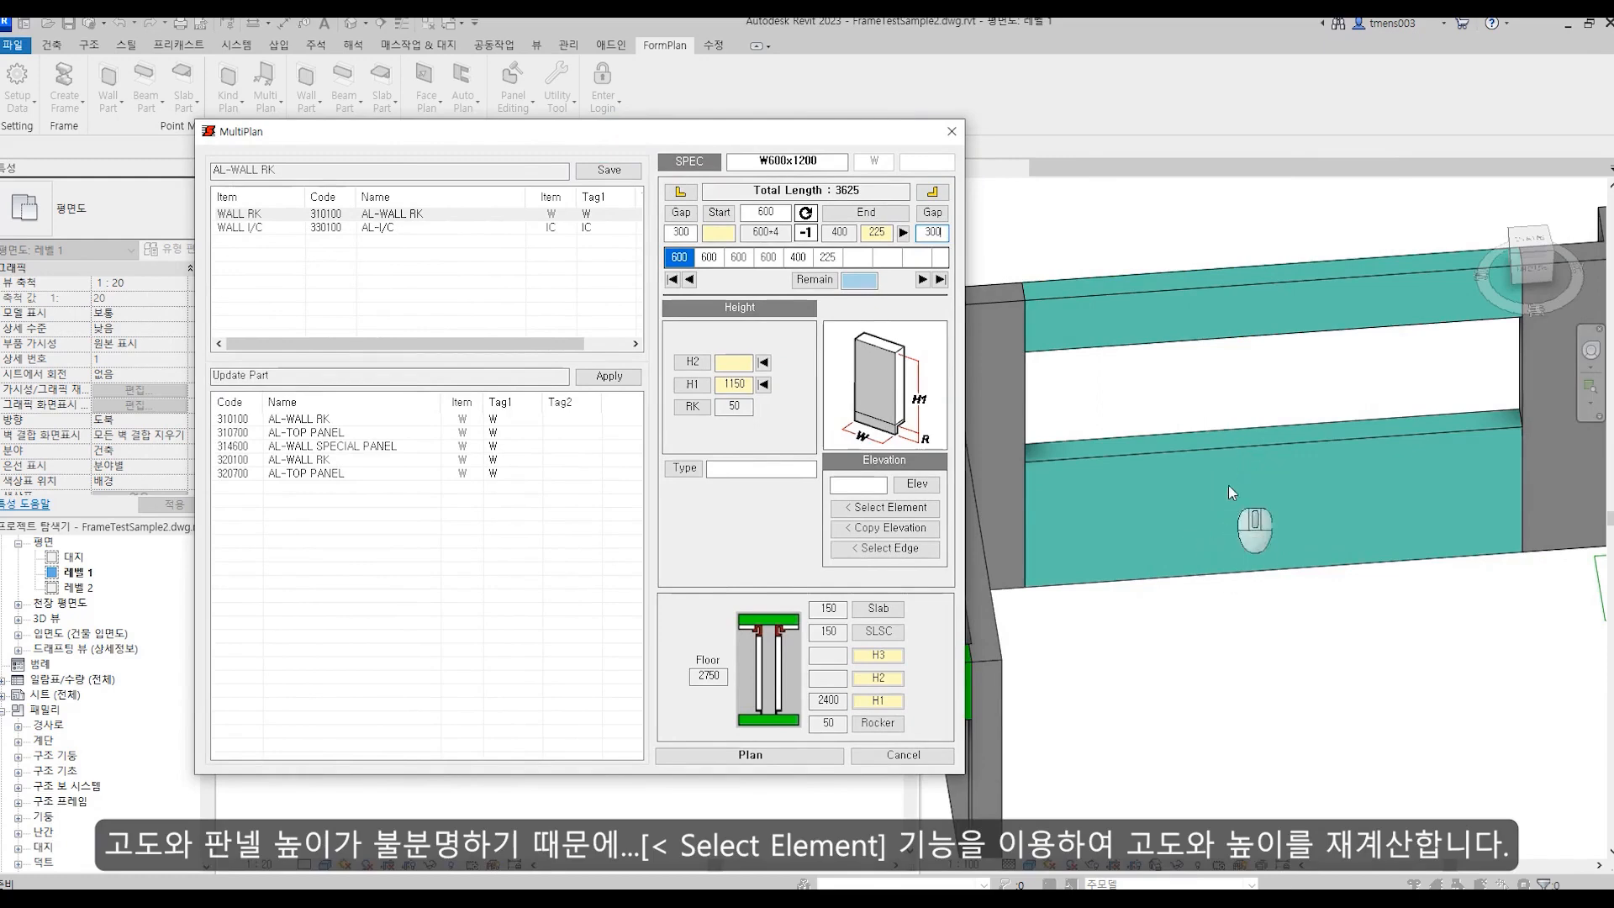
click(912, 508)
drag(579, 747, 462, 544)
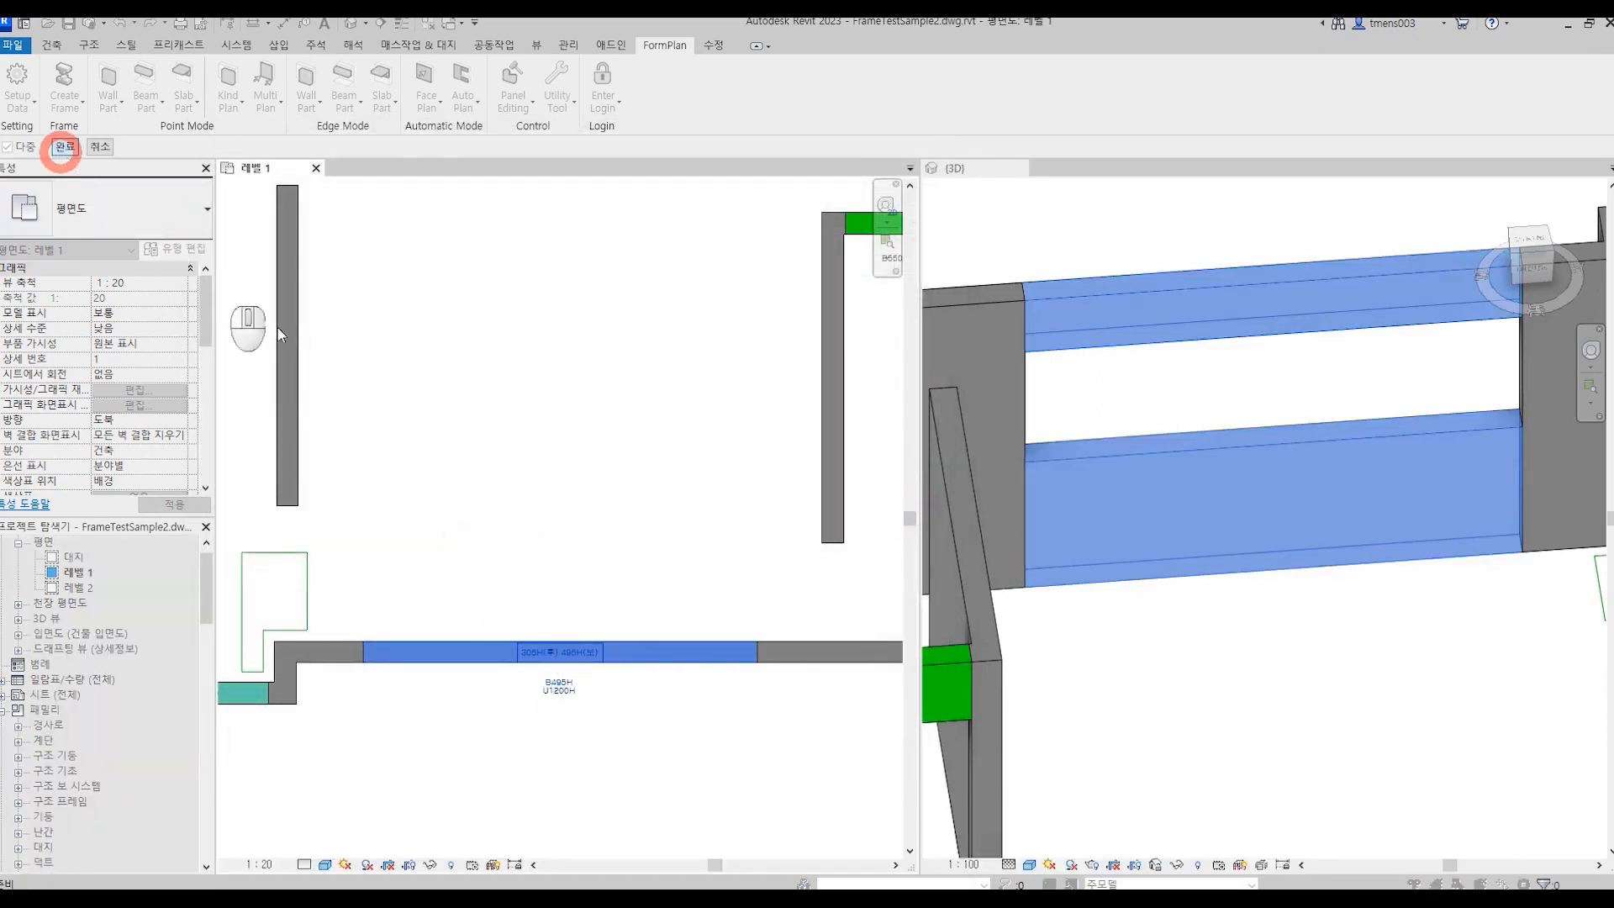
click(1085, 487)
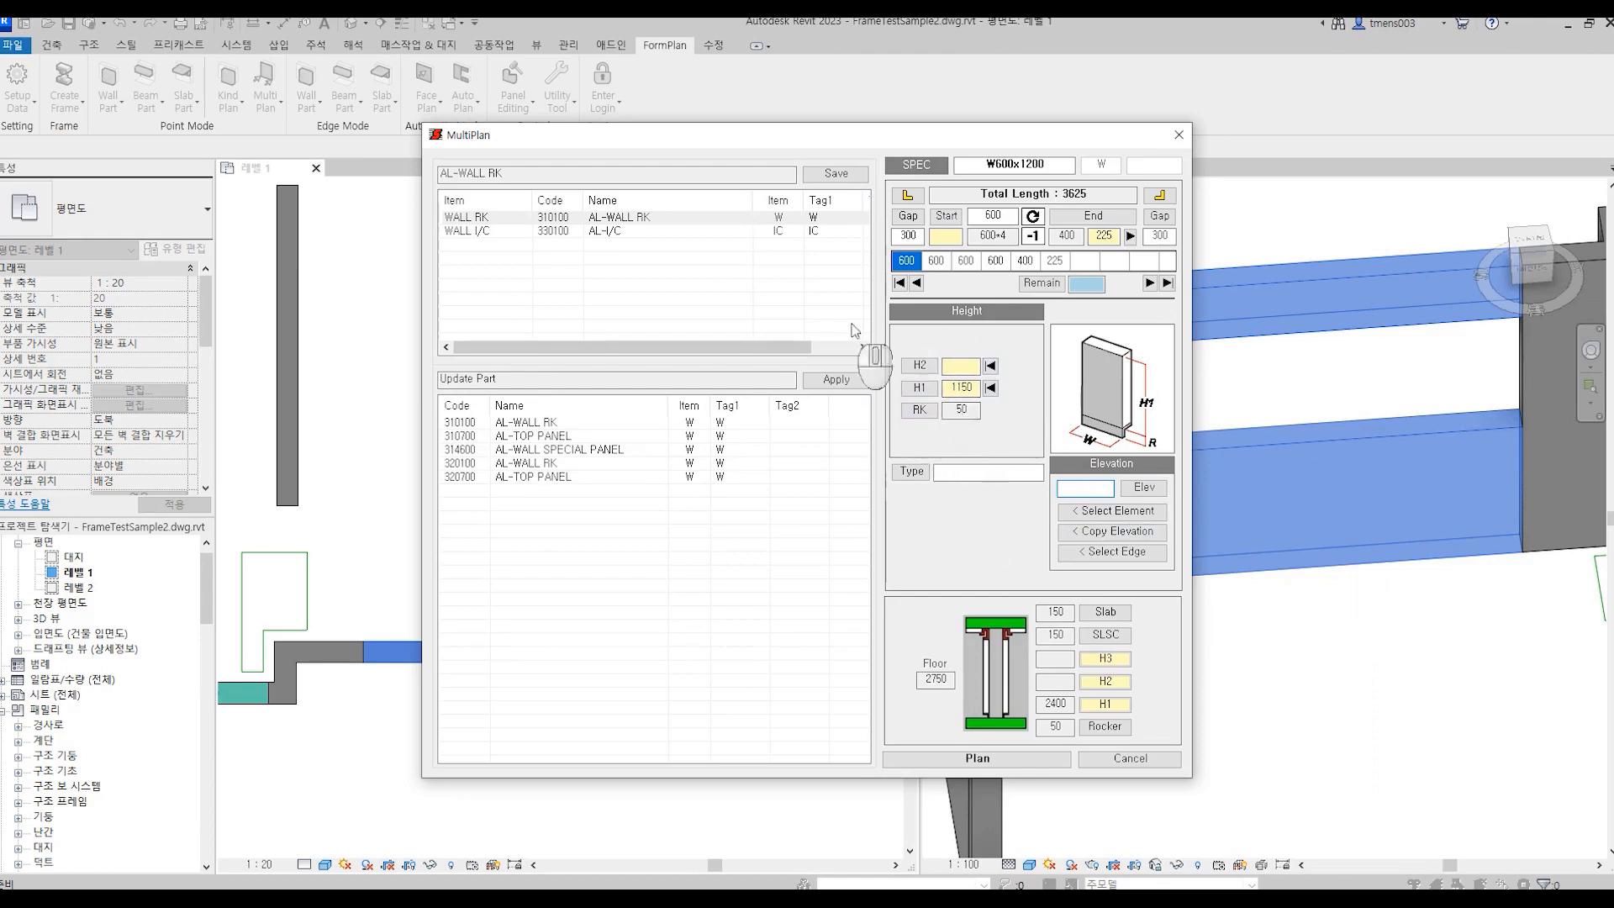
click(906, 760)
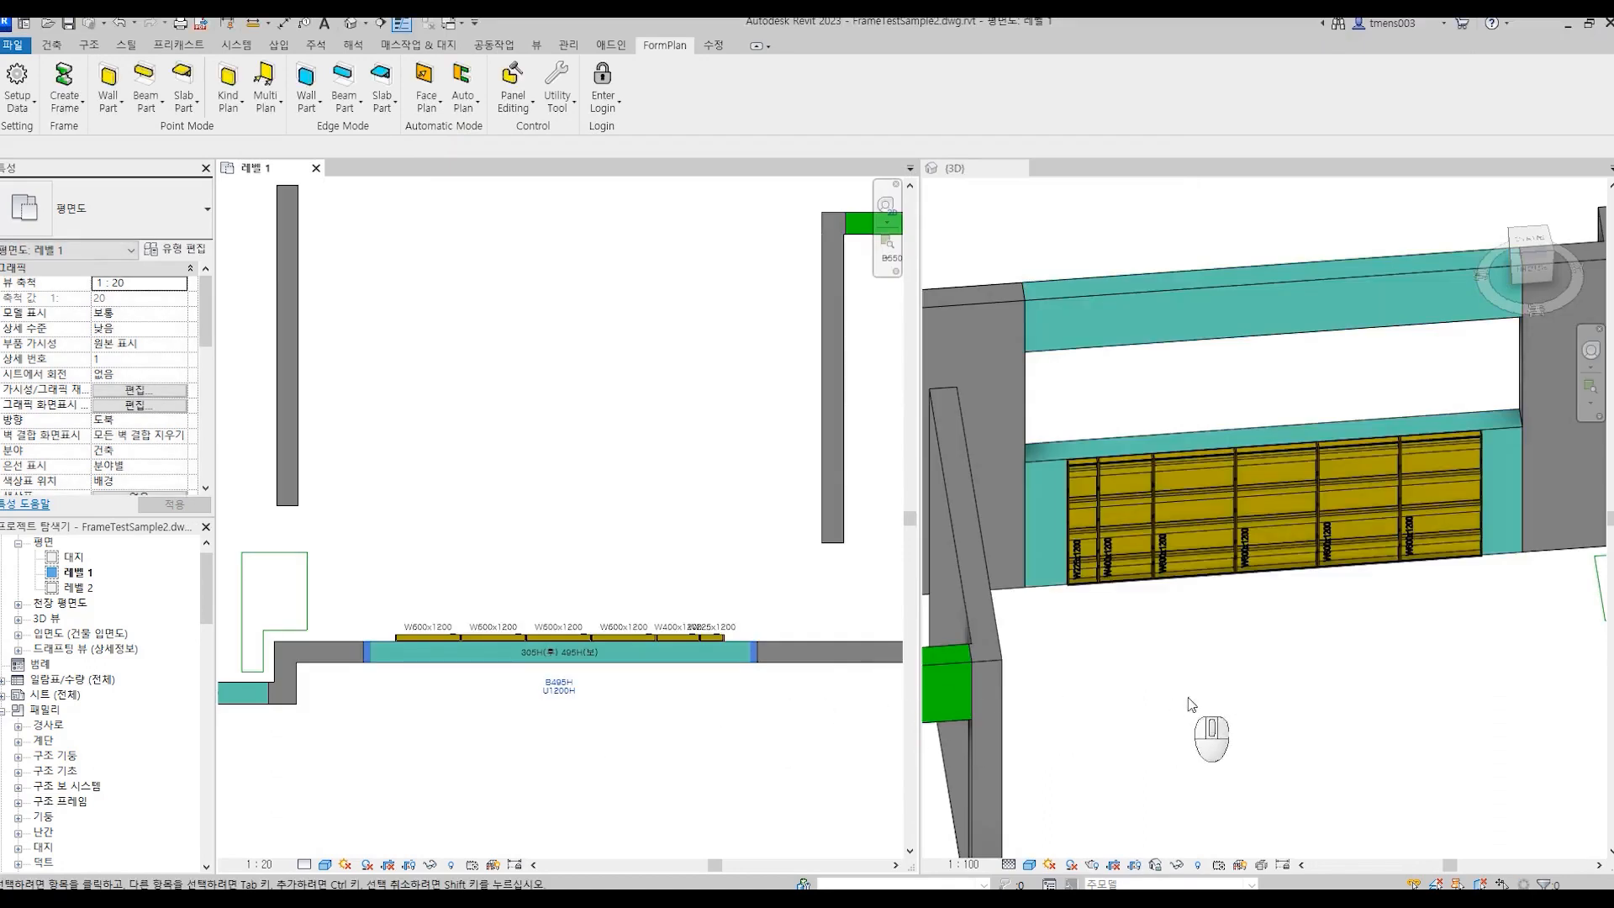
Examine the placed upstand panels on the balcony's inner face in the 3D view, up close and as a whole run.
click(1117, 677)
shift+middle_drag(1117, 677, 1210, 712)
scroll(1066, 613, up, 2)
scroll(1066, 614, up, 2)
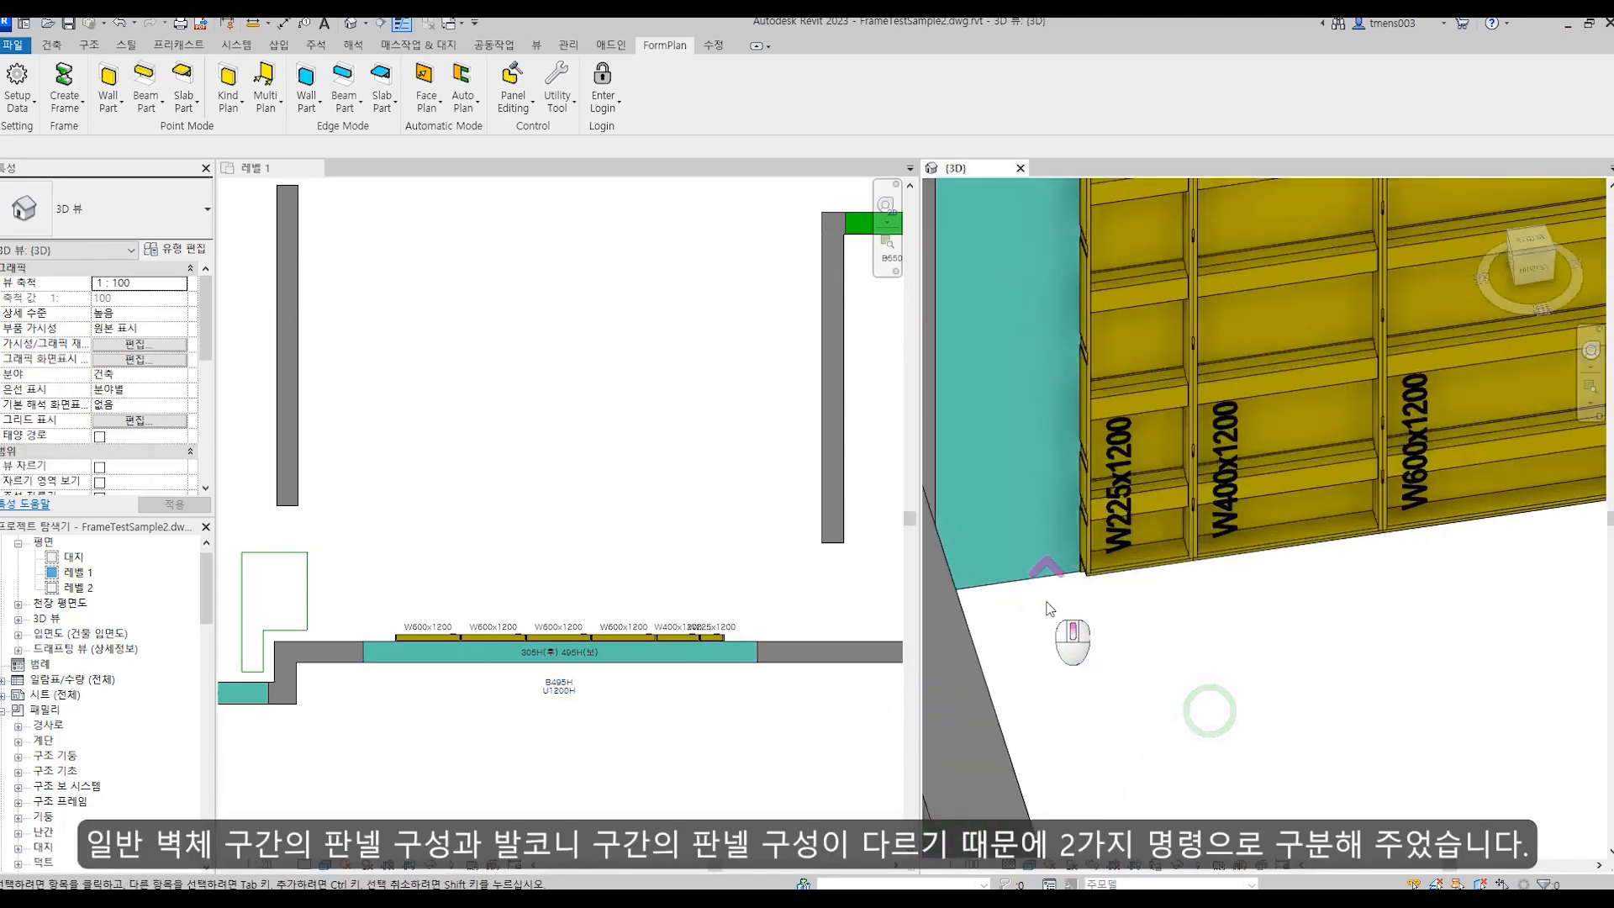
shift+middle_drag(1066, 615, 1128, 713)
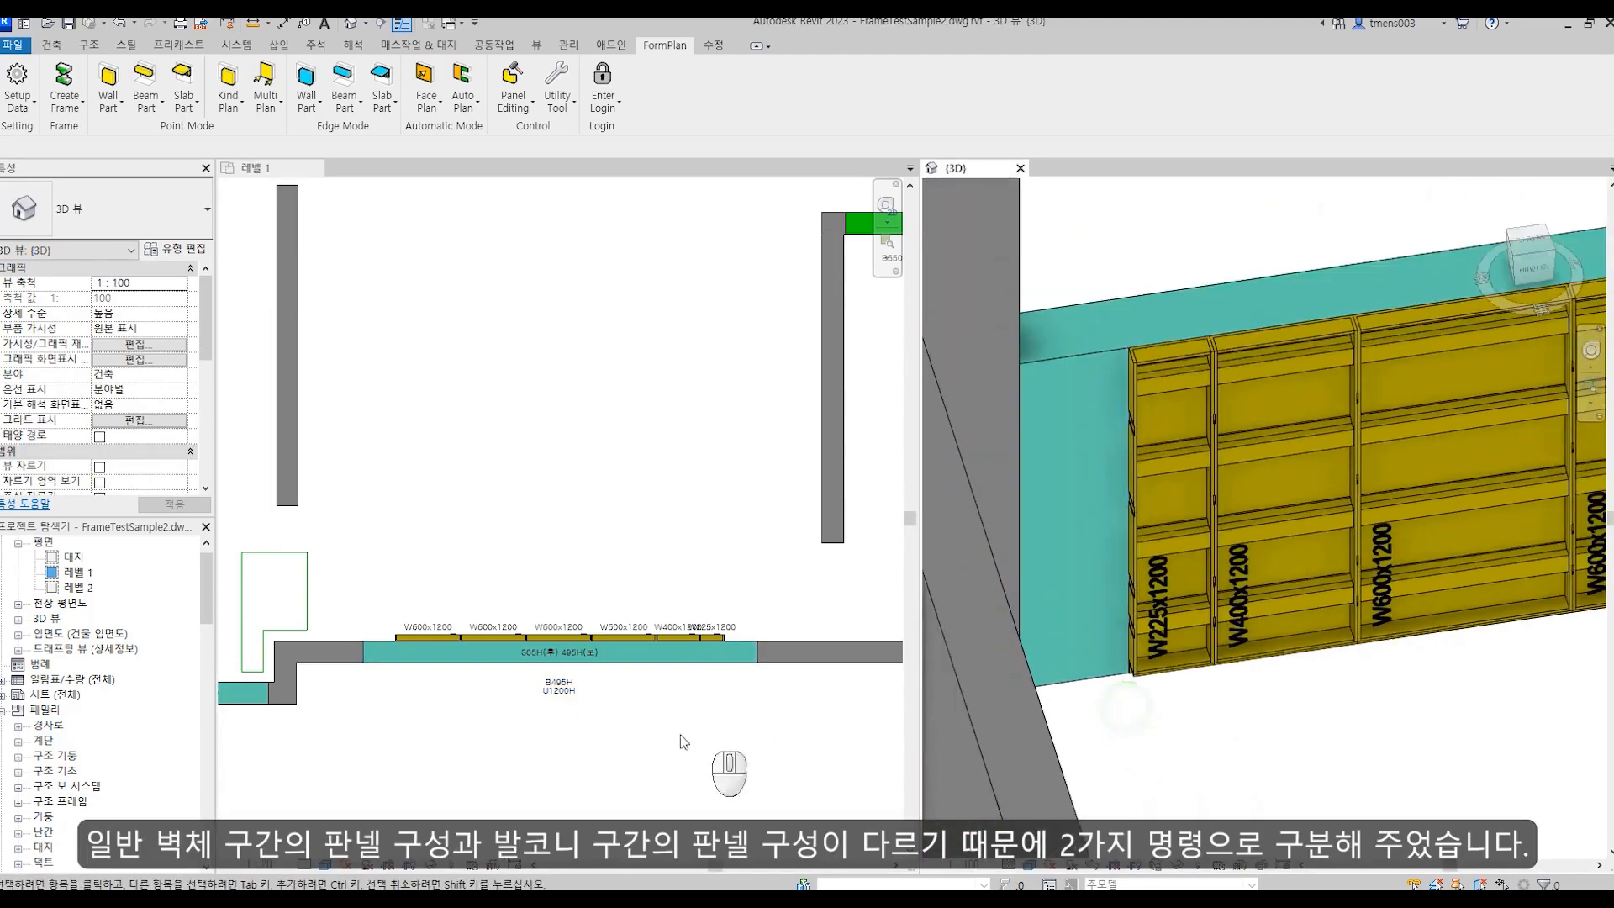
click(451, 762)
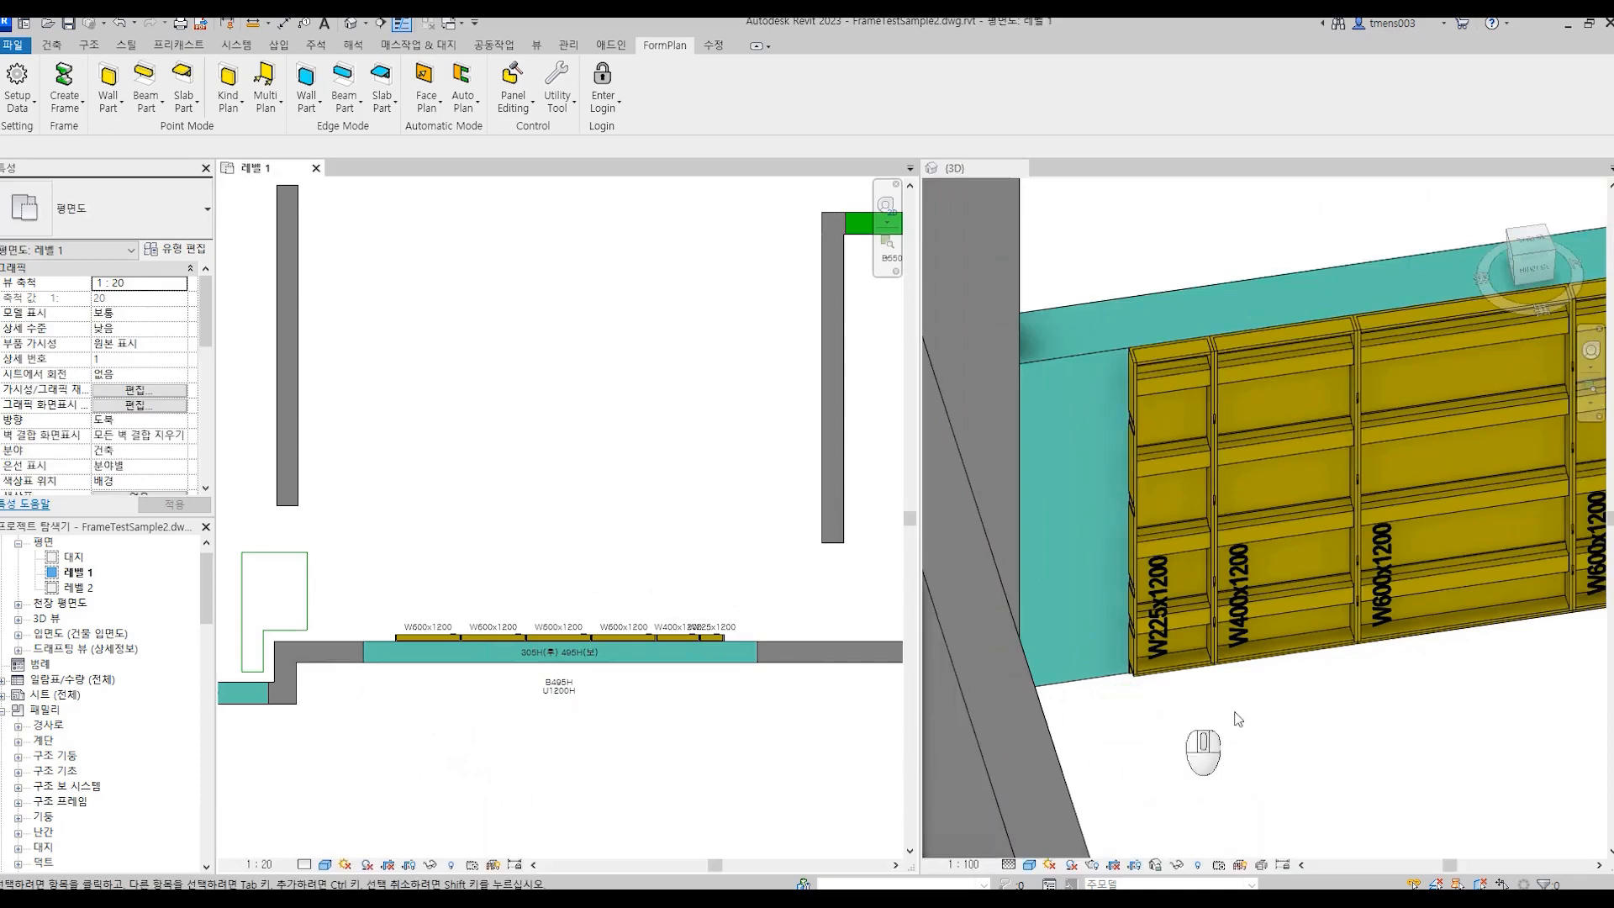
click(1368, 714)
scroll(1211, 708, down, 3)
middle_drag(1211, 709, 1134, 663)
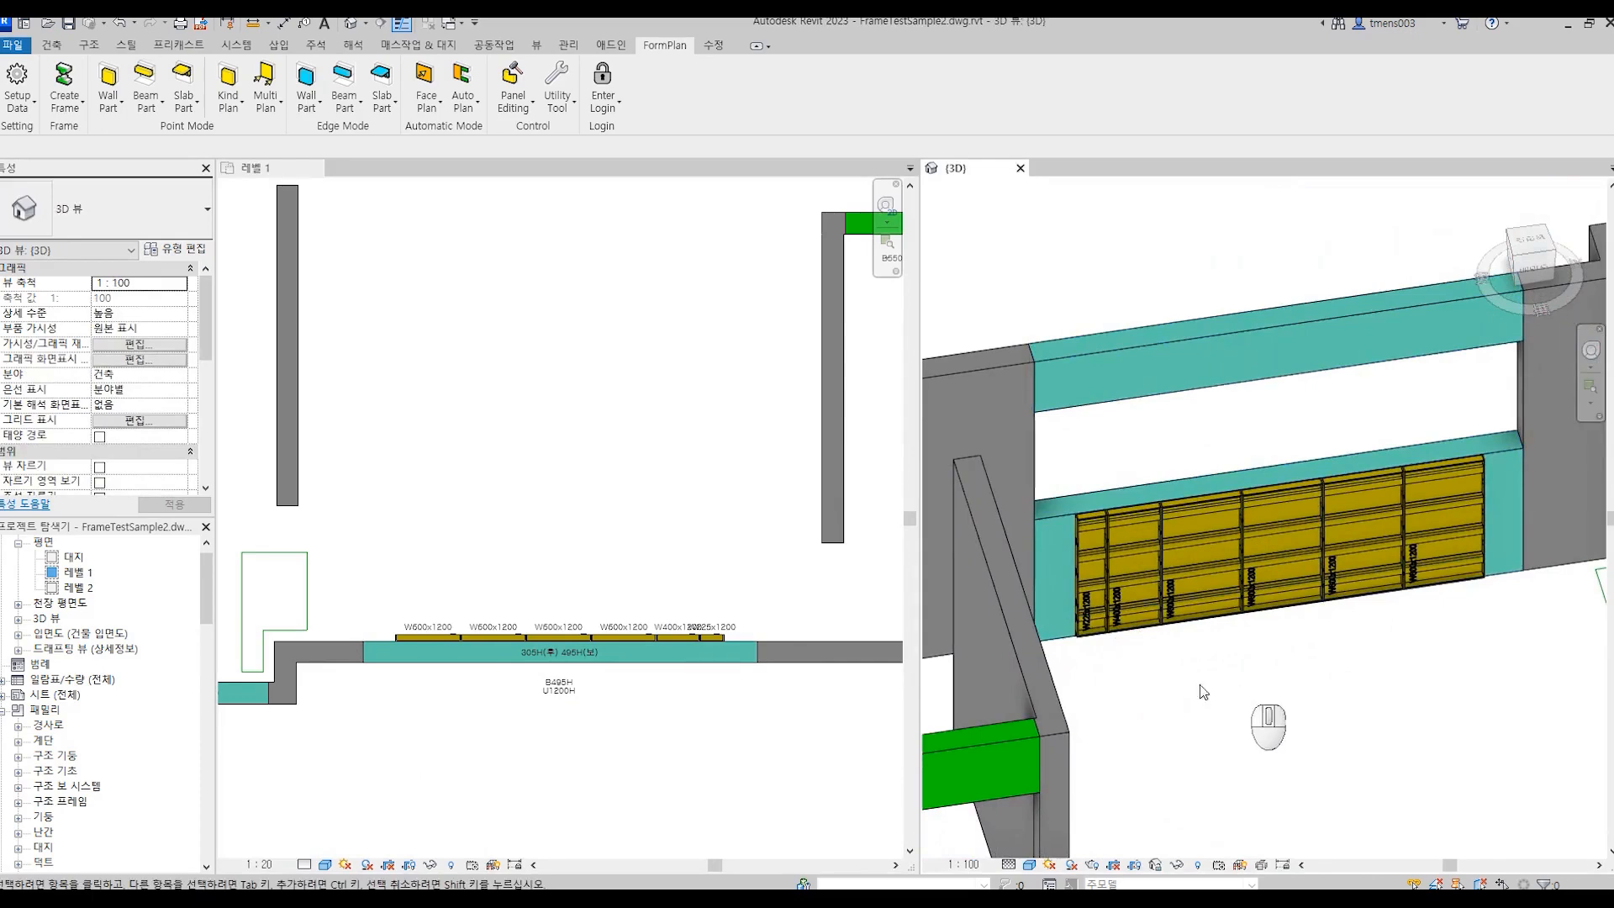
Start an EXT. AL-WALL run on the exterior wall's outer face, from the building corner to the nearest opening, directing the panels outward.
click(458, 737)
scroll(547, 693, down, 3)
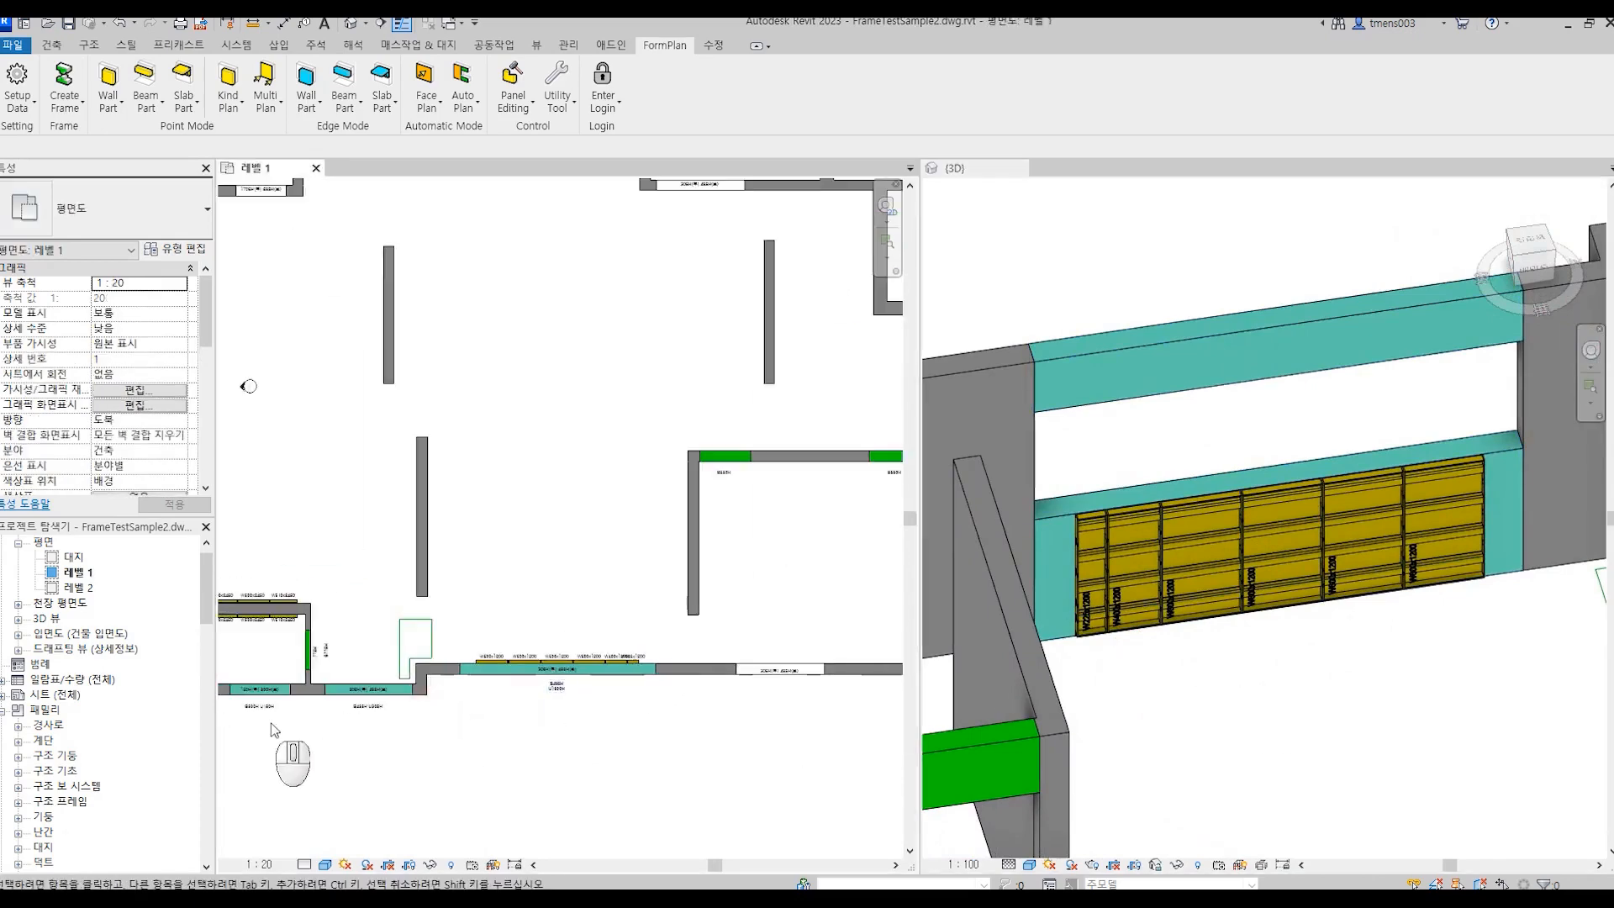
scroll(664, 698, up, 5)
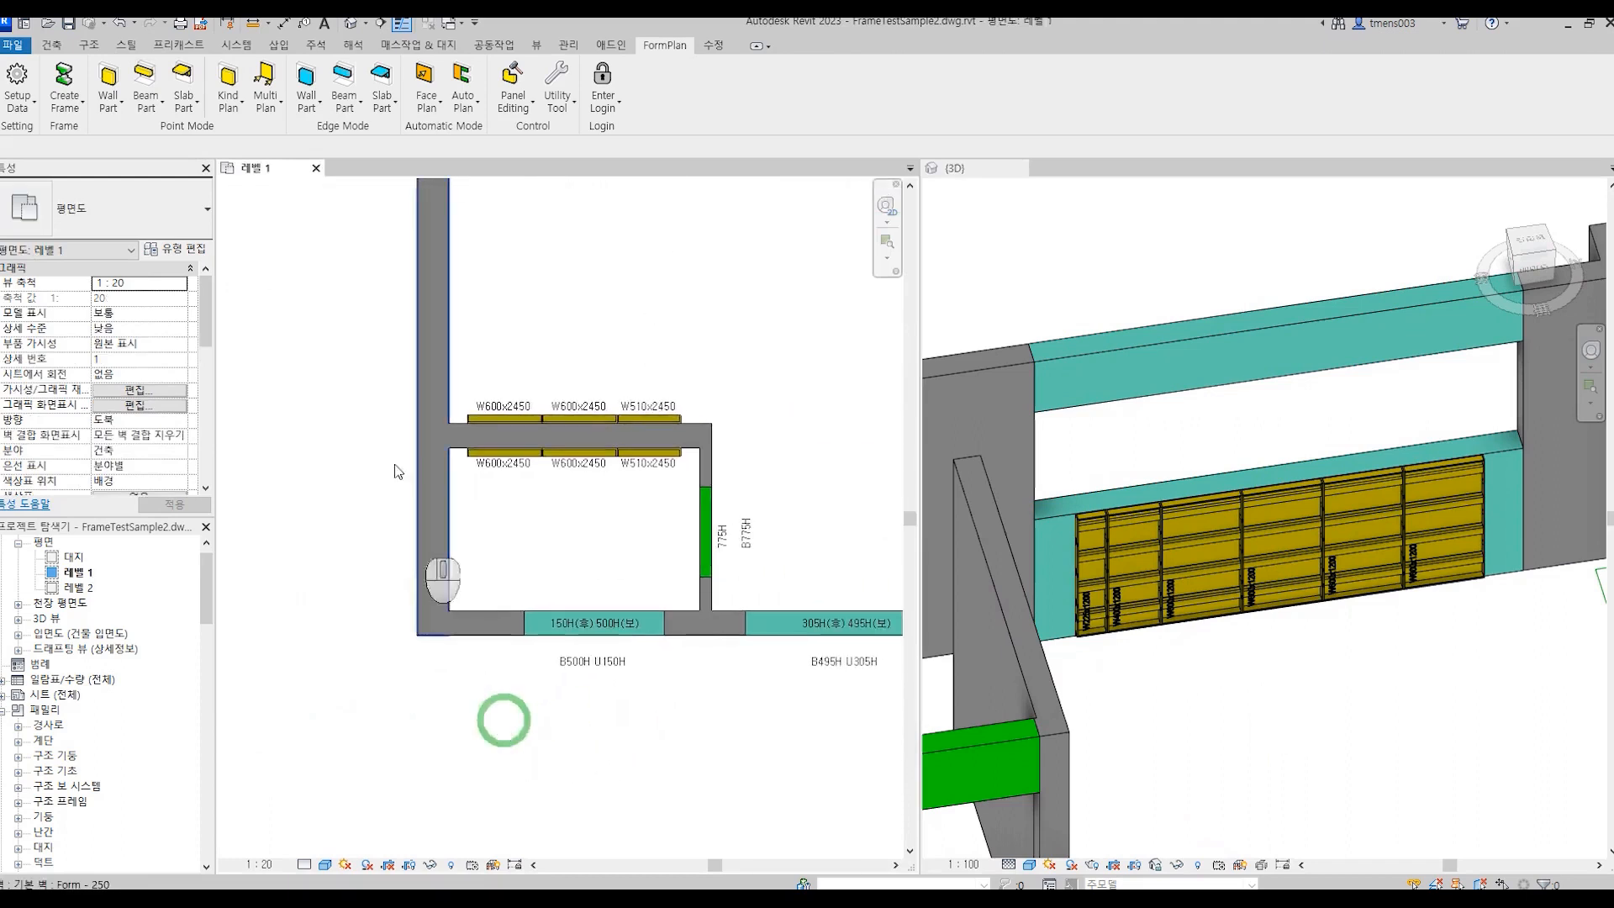
click(264, 101)
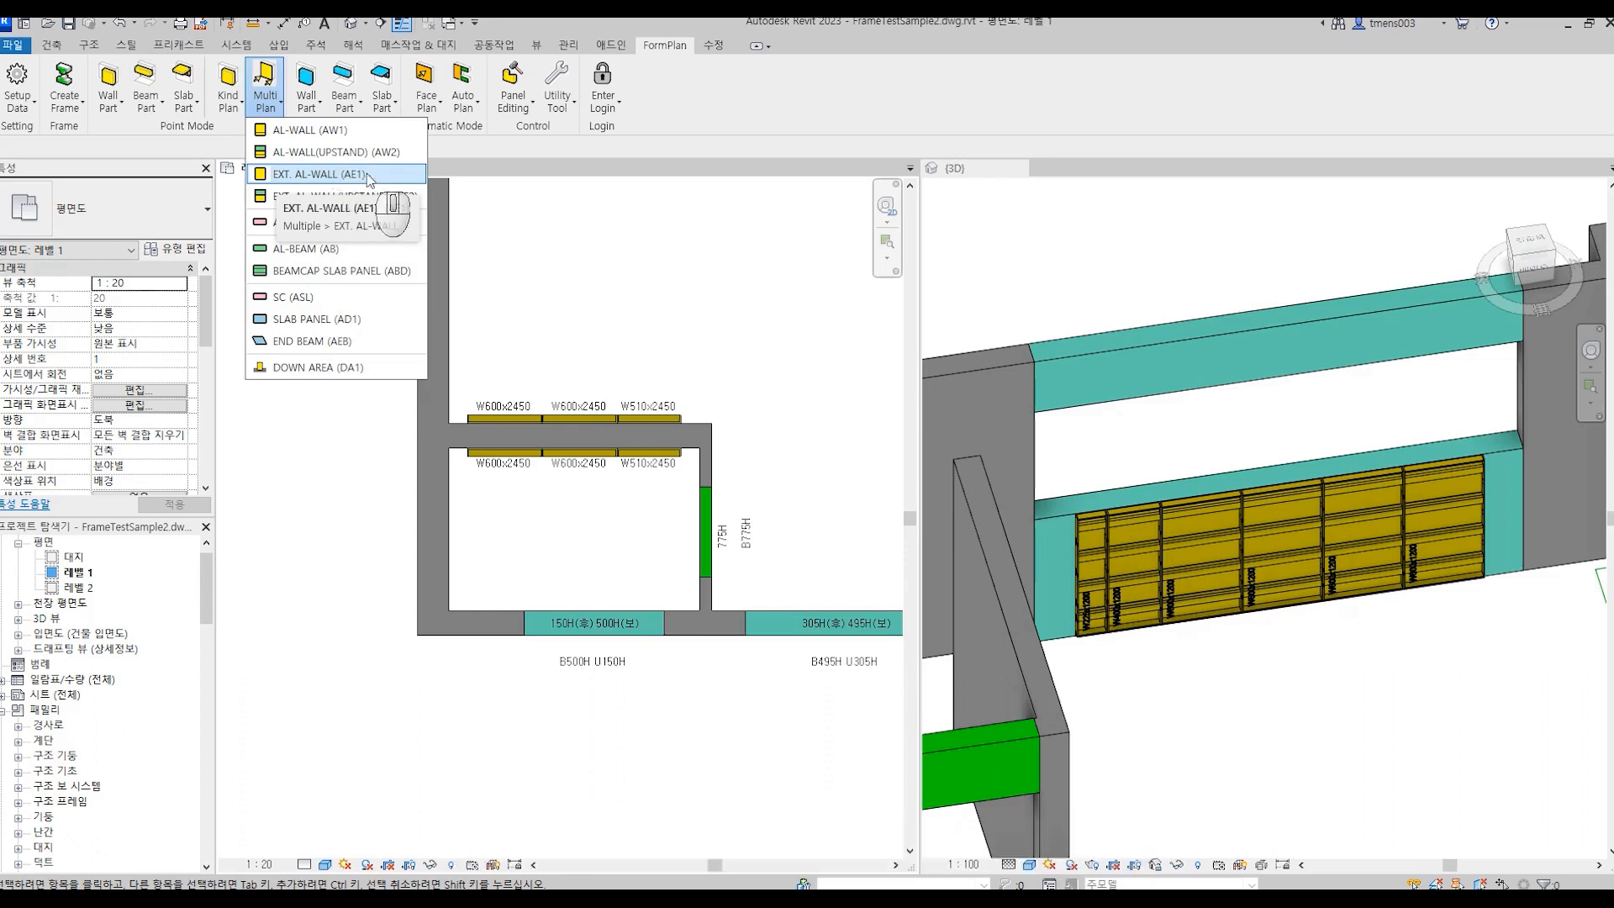
click(307, 174)
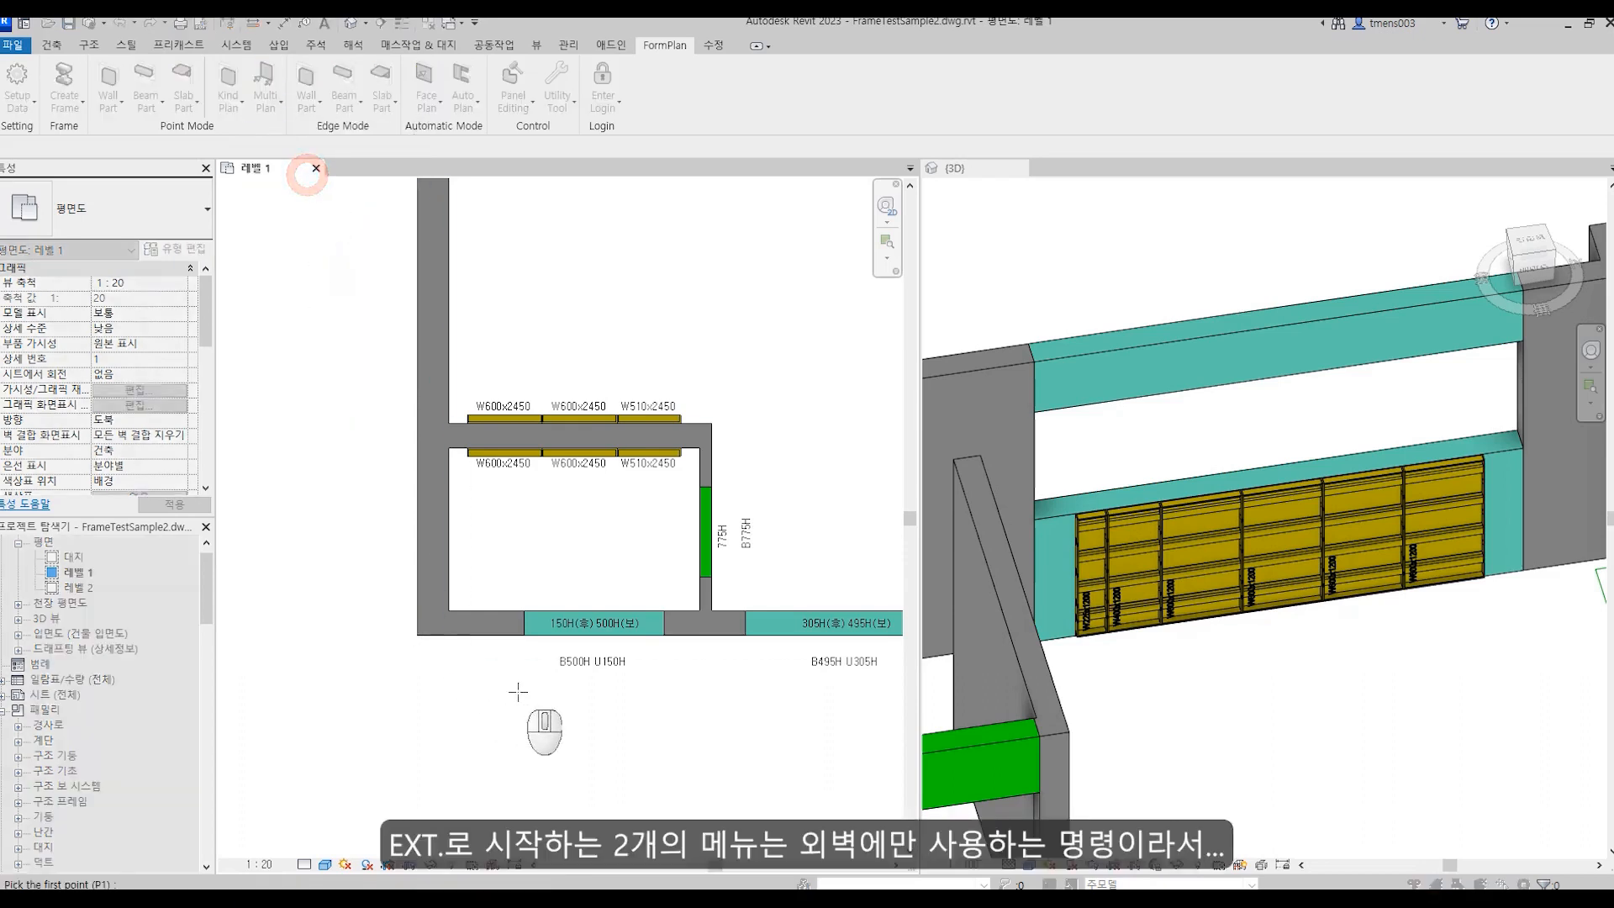
scroll(496, 696, up, 2)
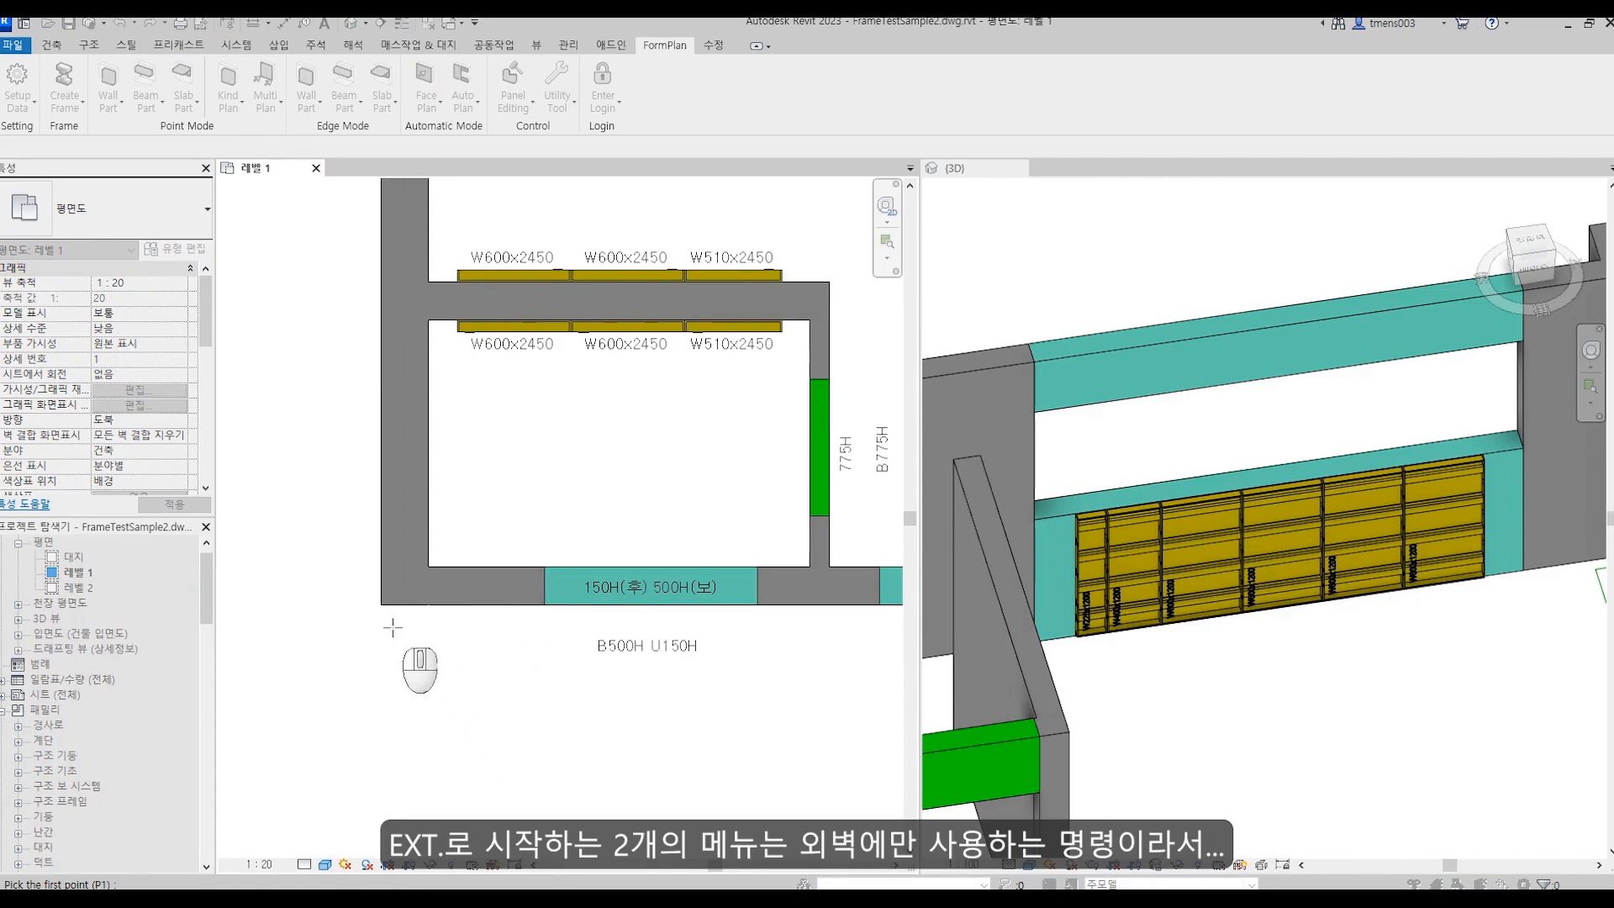
click(385, 605)
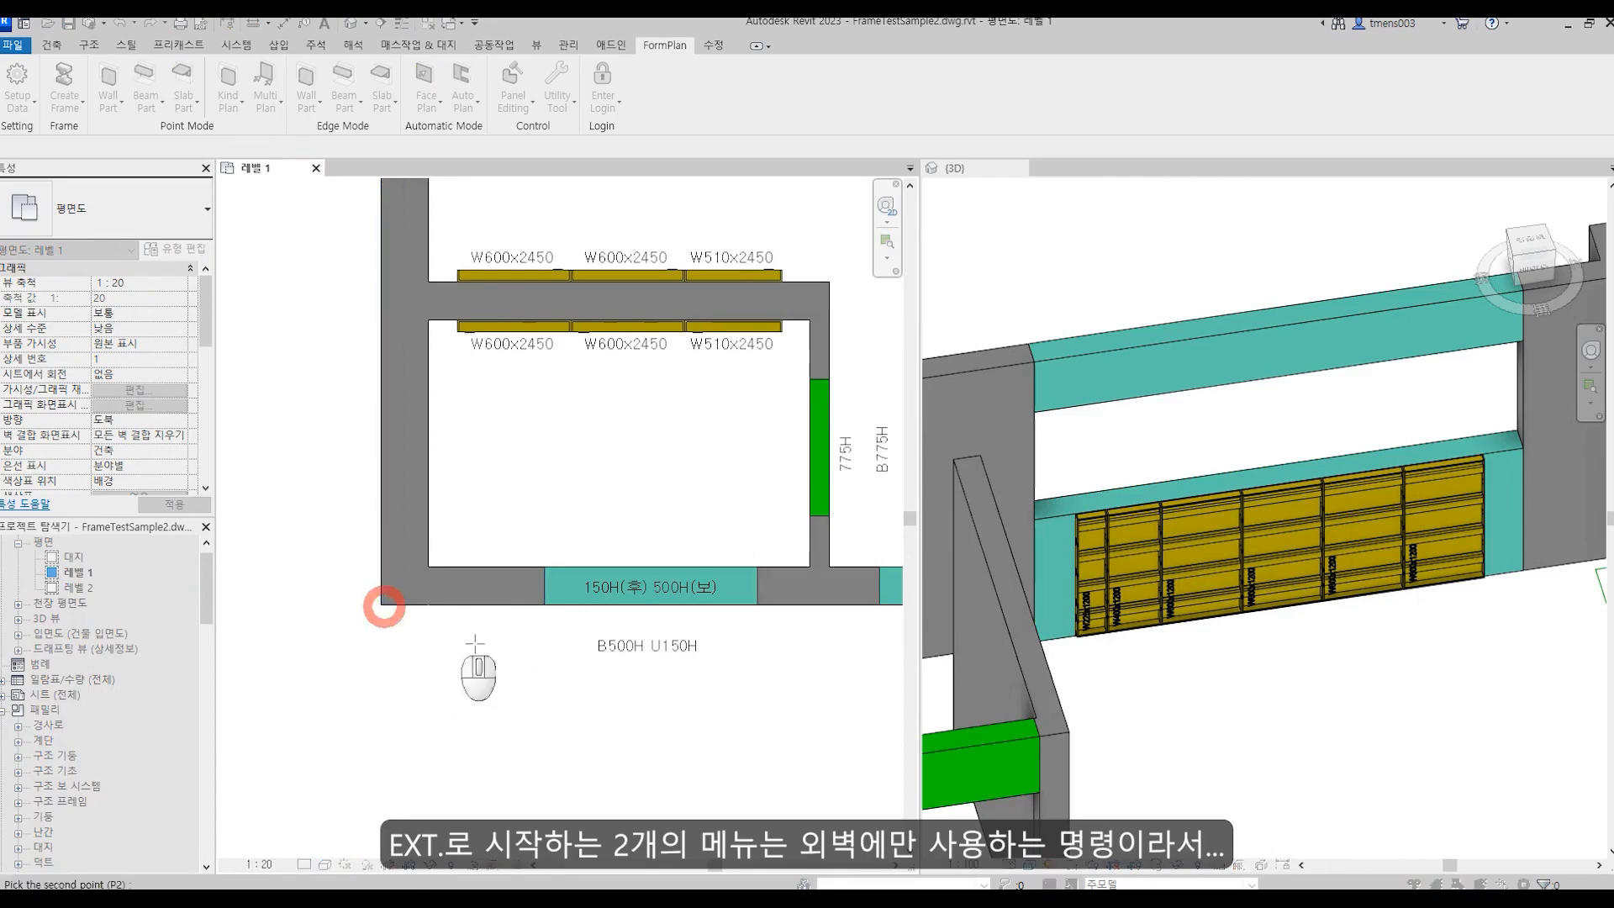
click(545, 605)
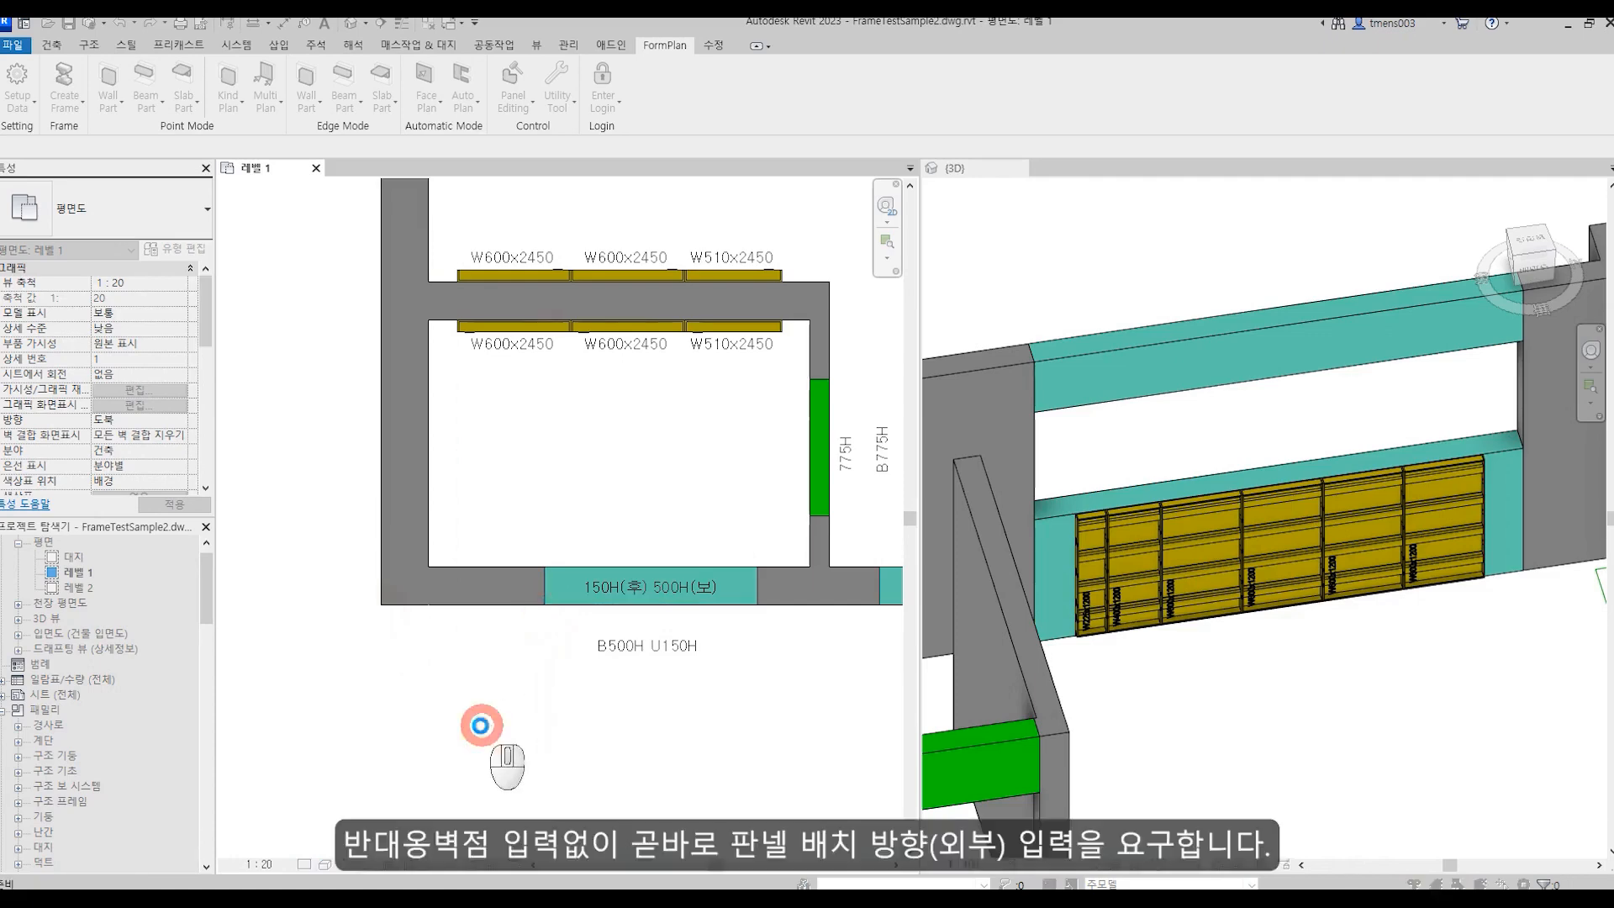
click(481, 725)
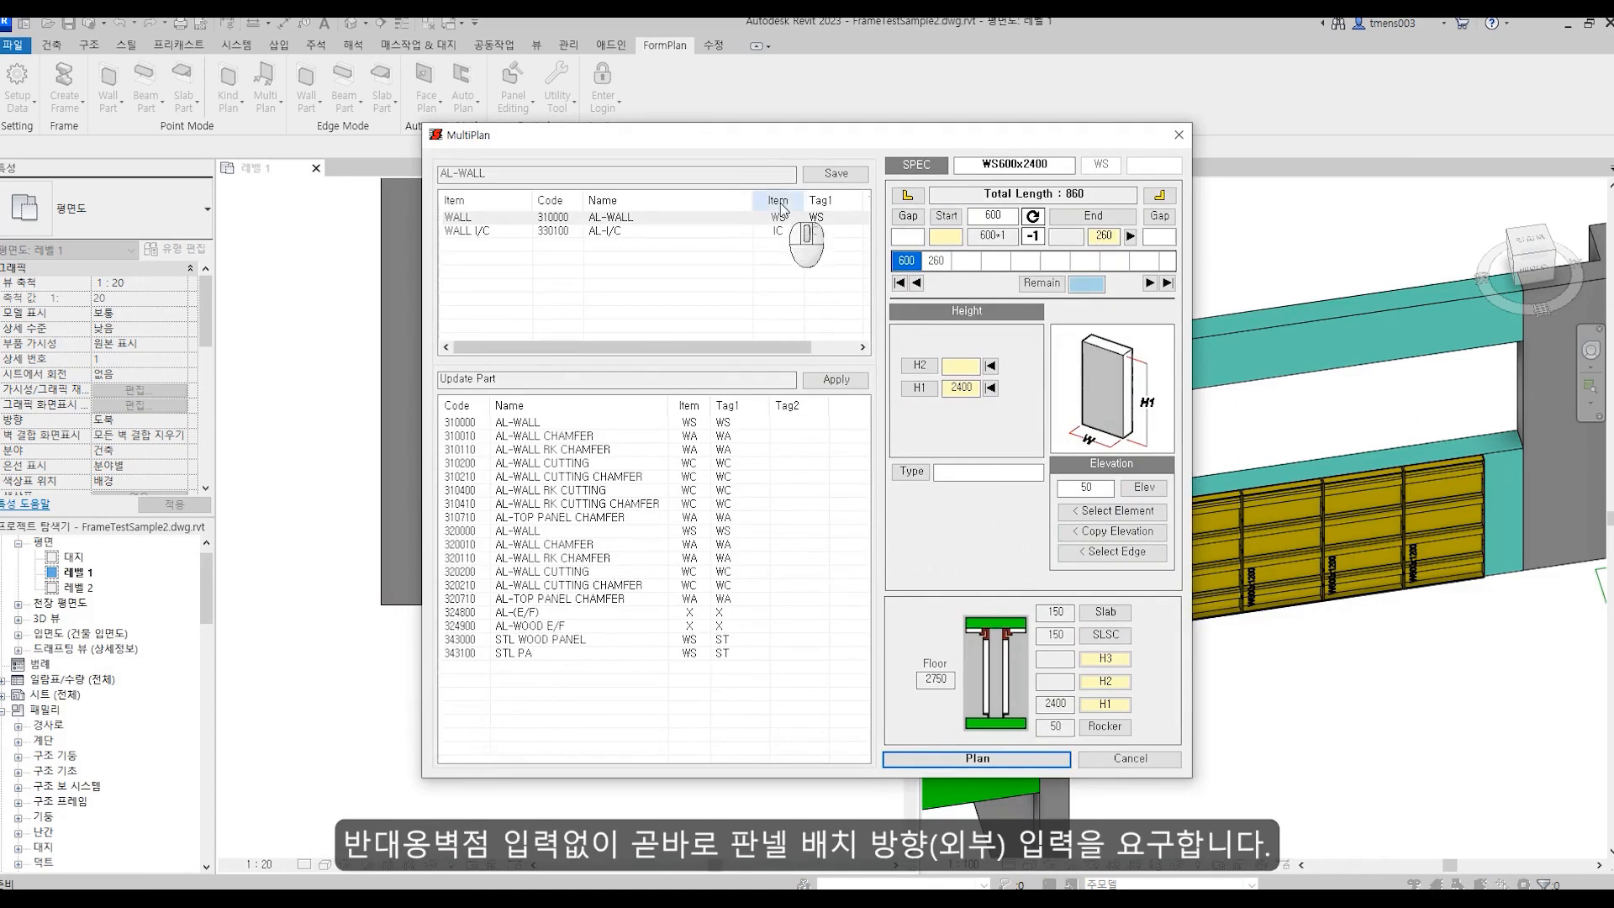
Recalculate the exterior run's elevation from the selected corner wall, and place the 600 and 260 wide AL-WALL panels.
drag(775, 148, 1196, 133)
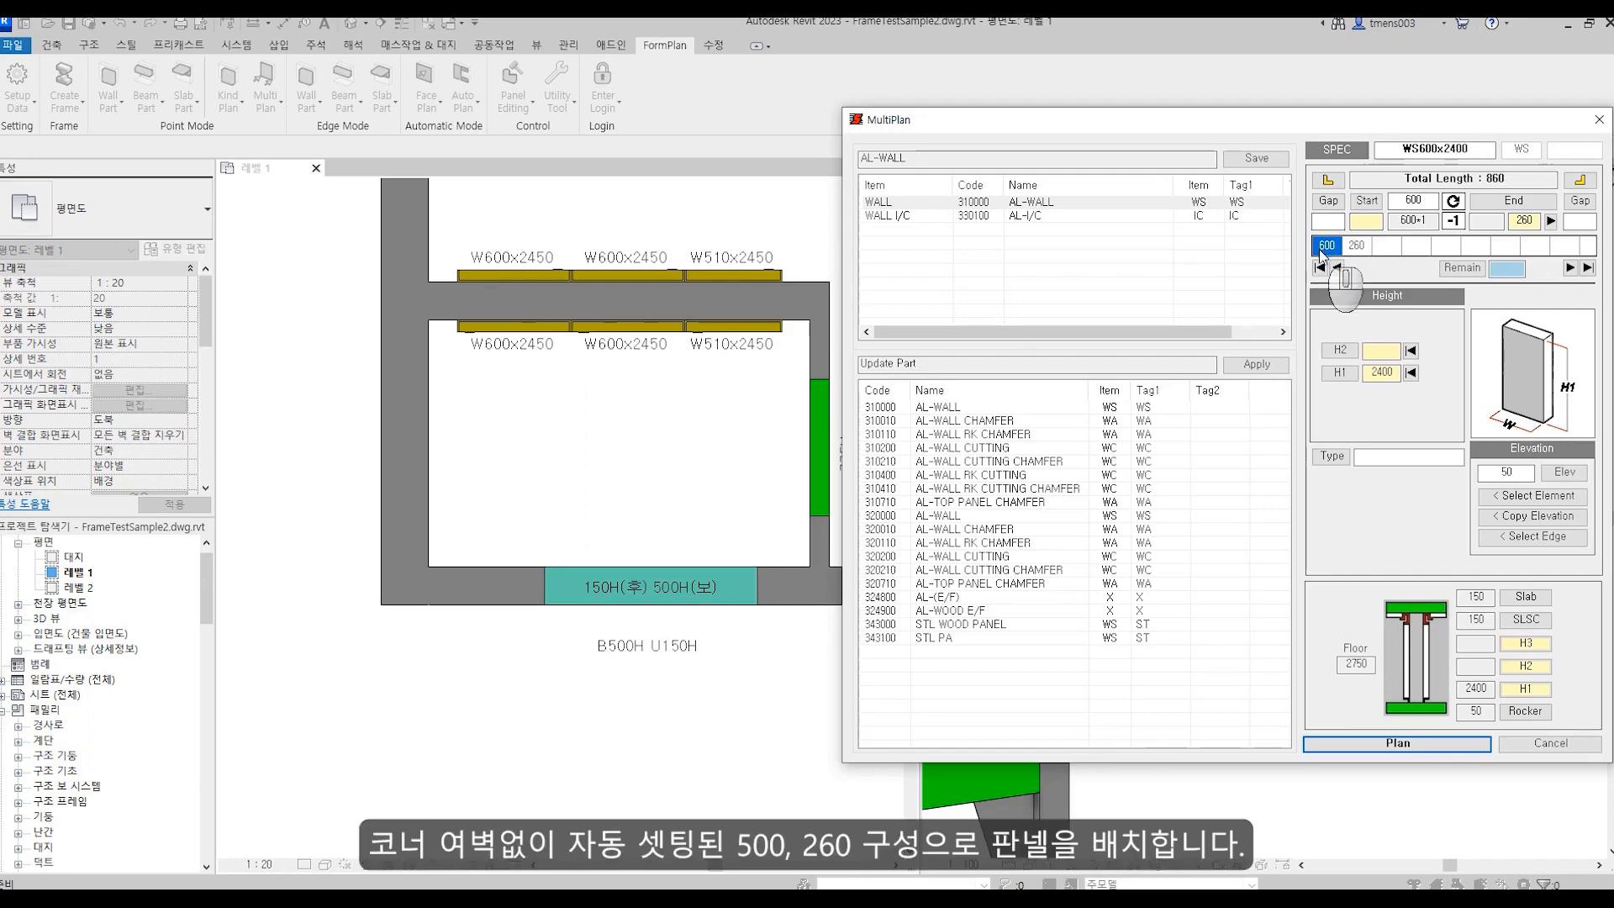
click(1516, 498)
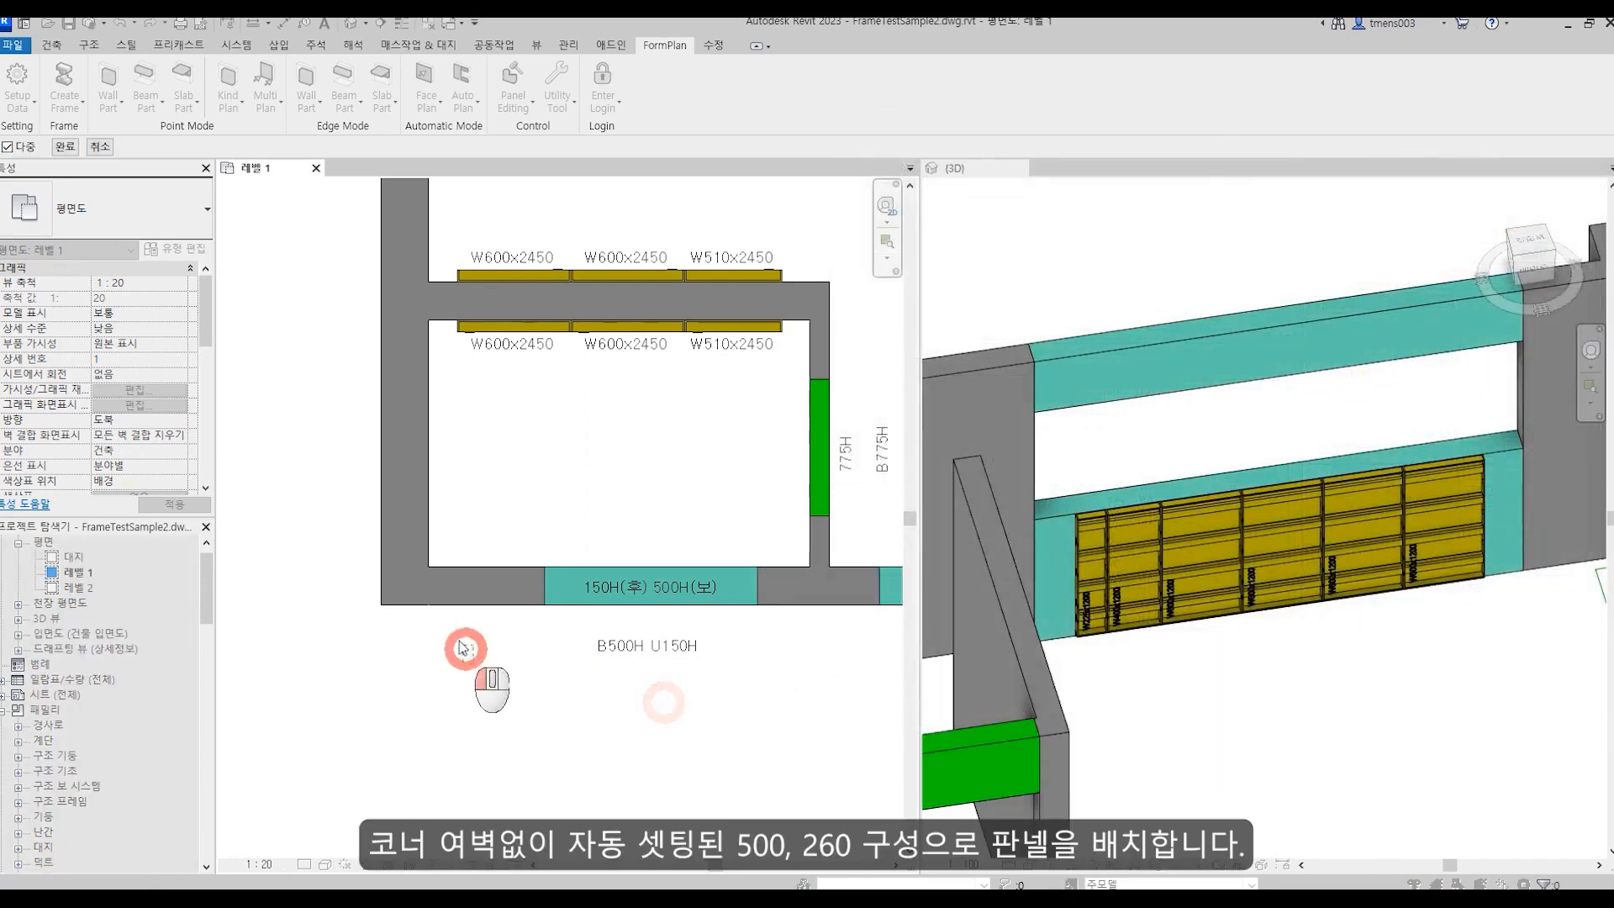
click(375, 575)
click(64, 147)
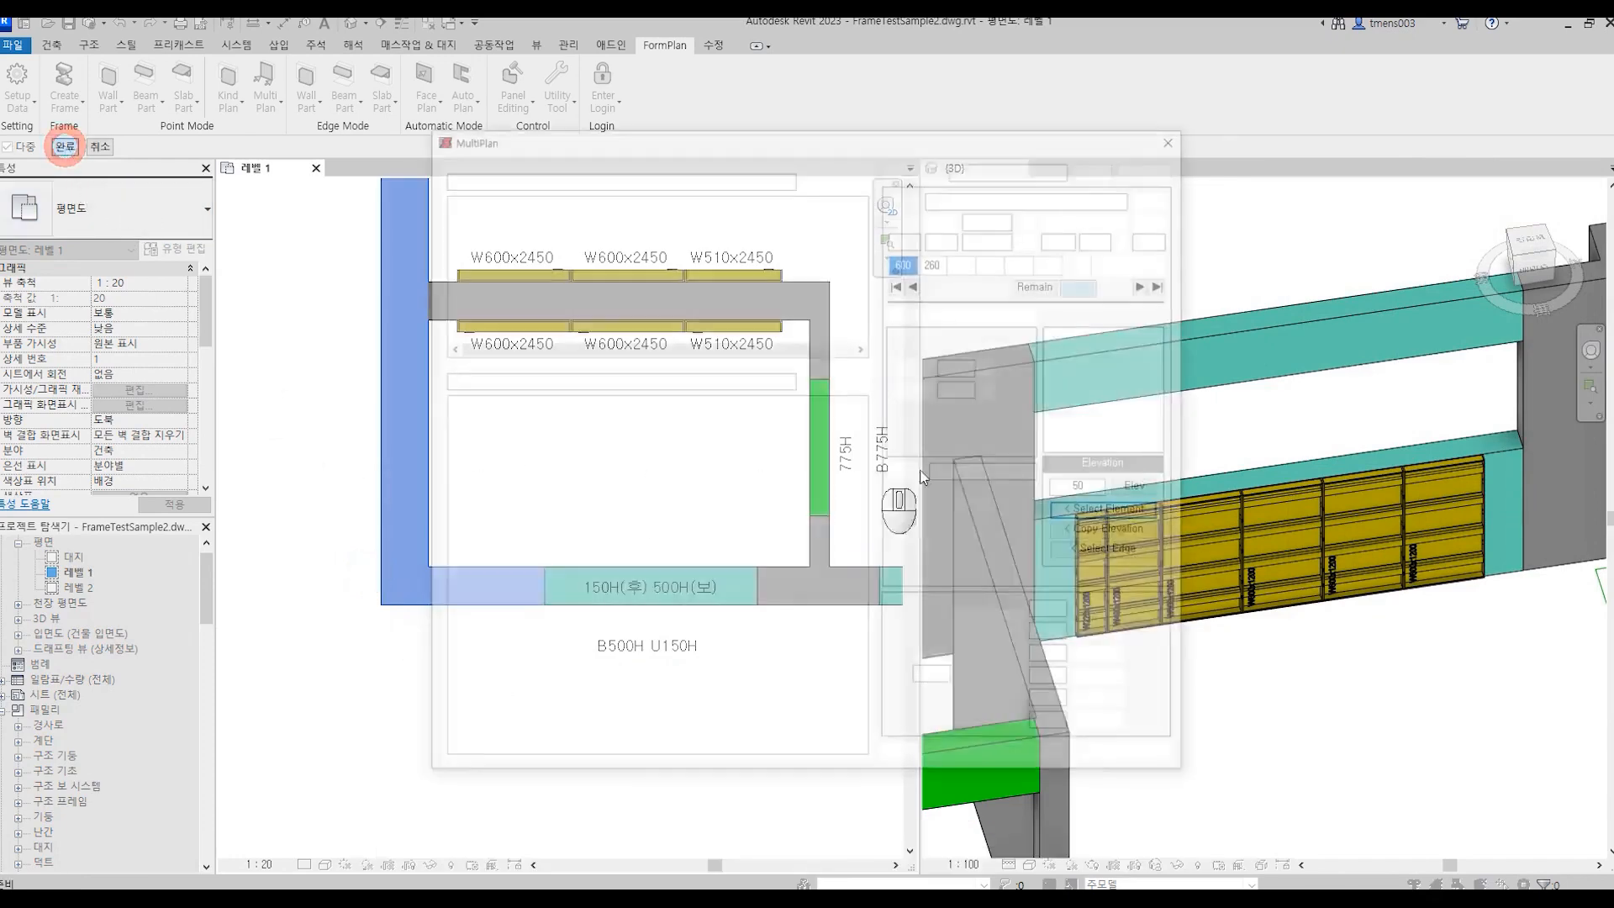
double_click(1093, 488)
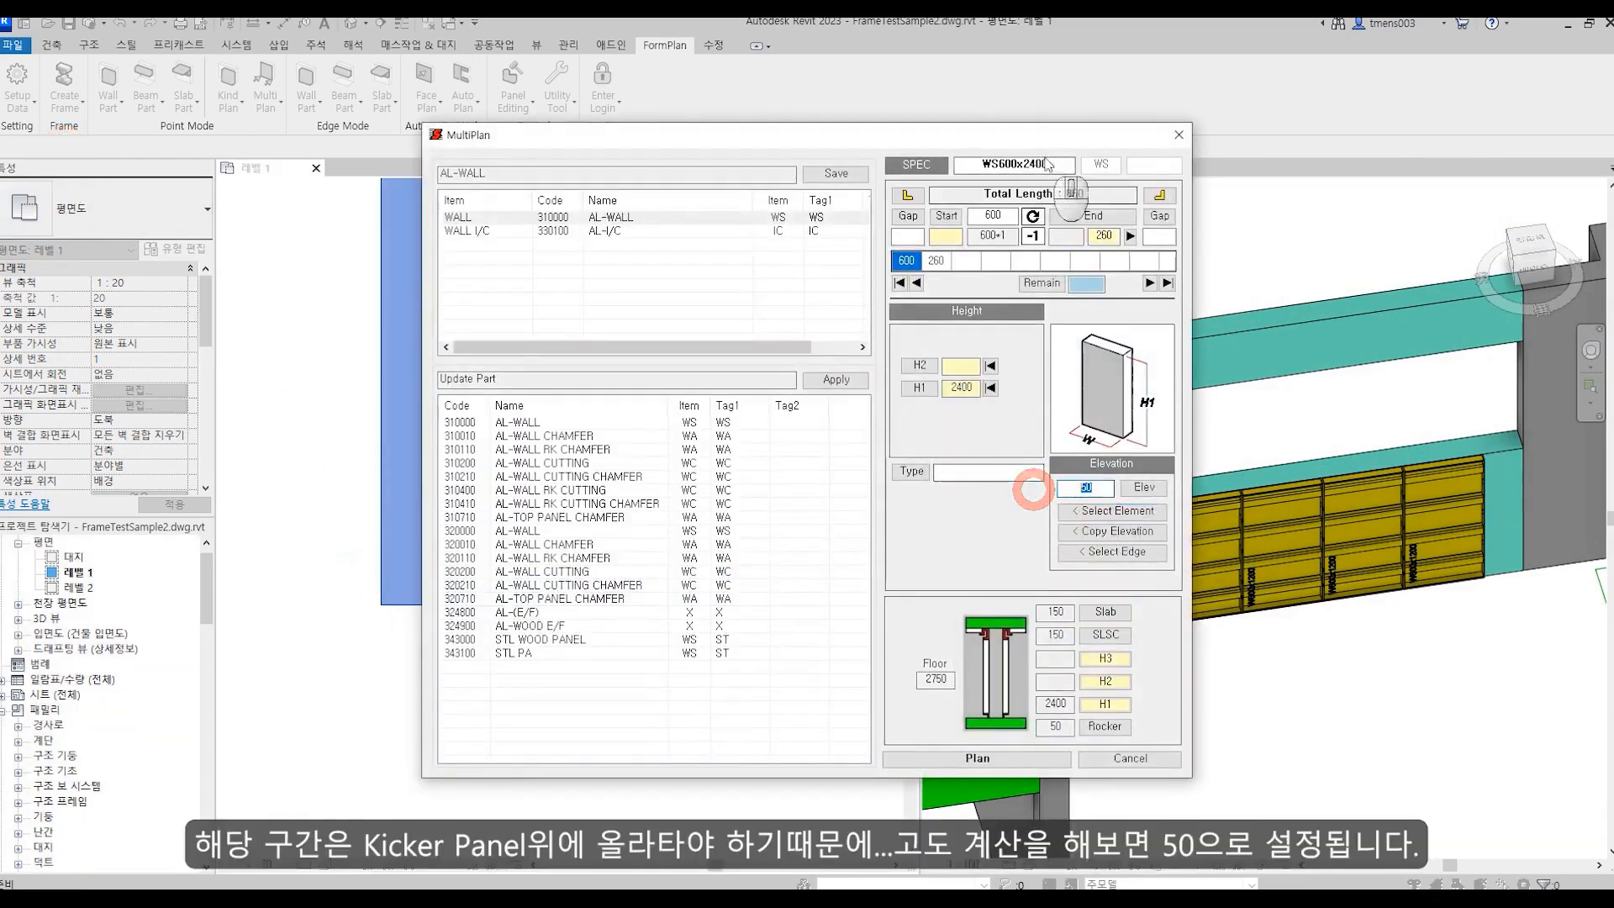
drag(1049, 147, 1457, 126)
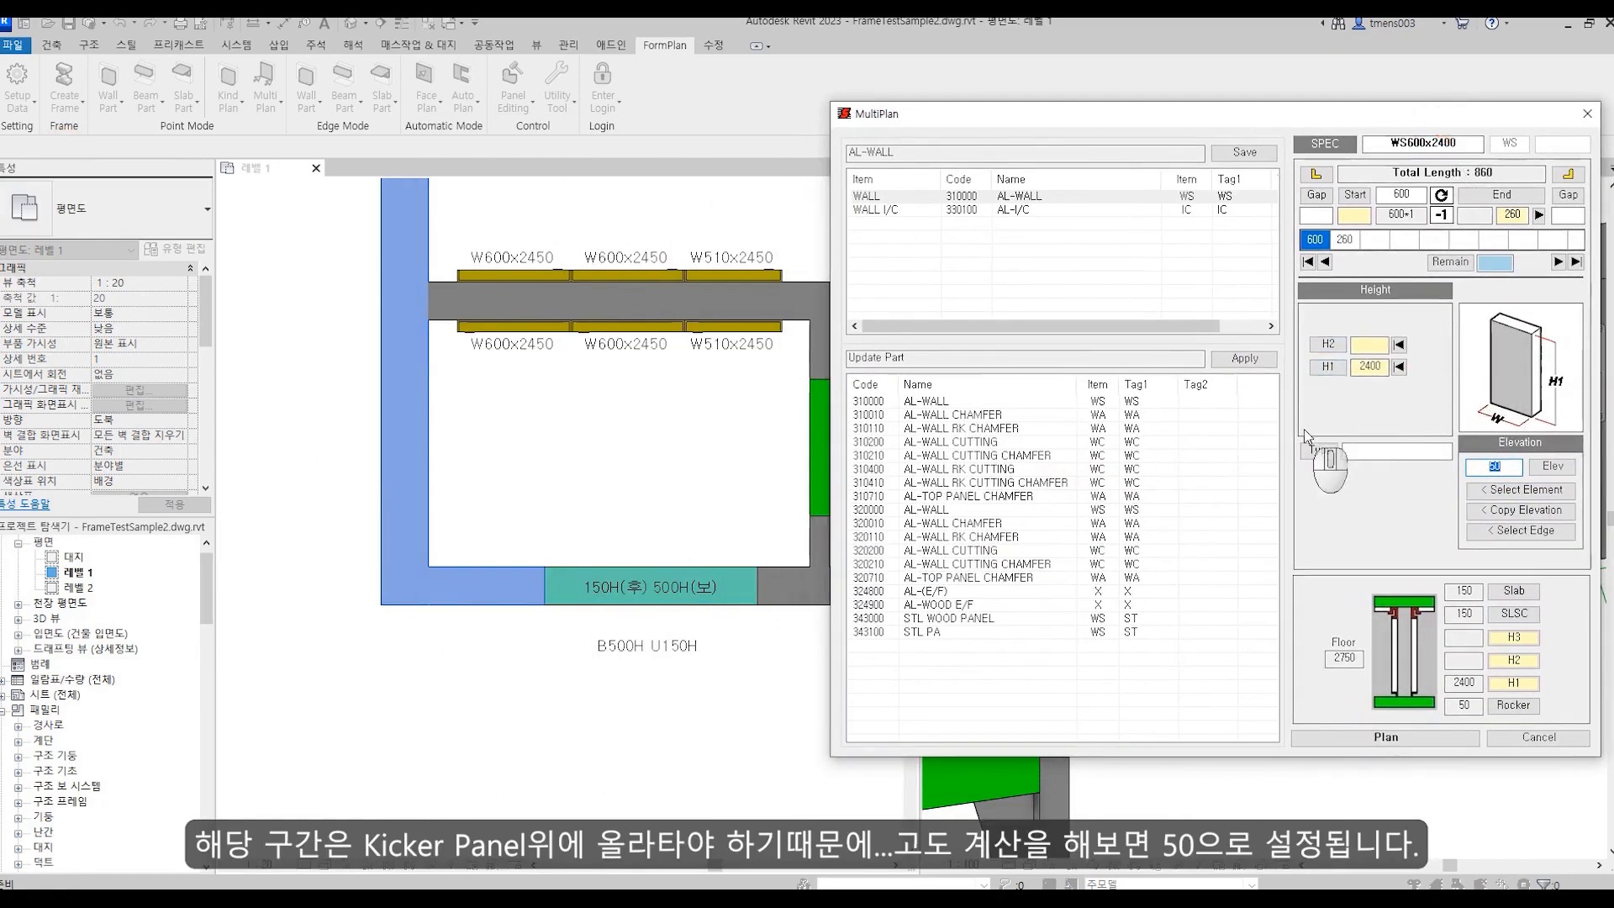
click(1363, 738)
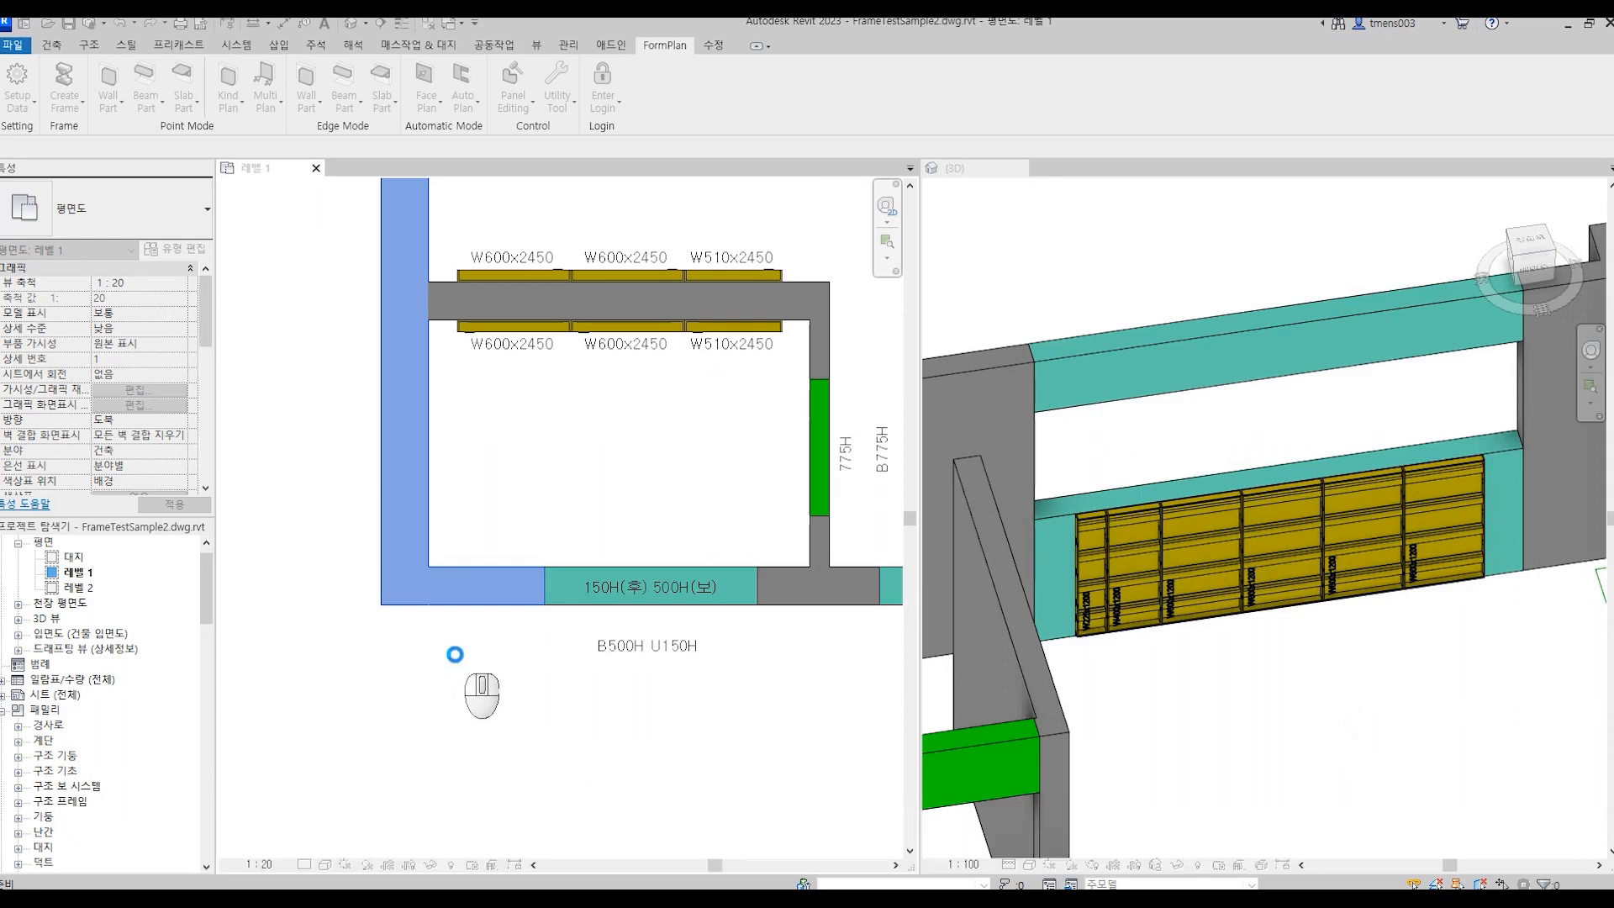
Isolate the building corner in the 3D view with a section box, and examine the placed exterior panels from outside.
scroll(483, 657, up, 2)
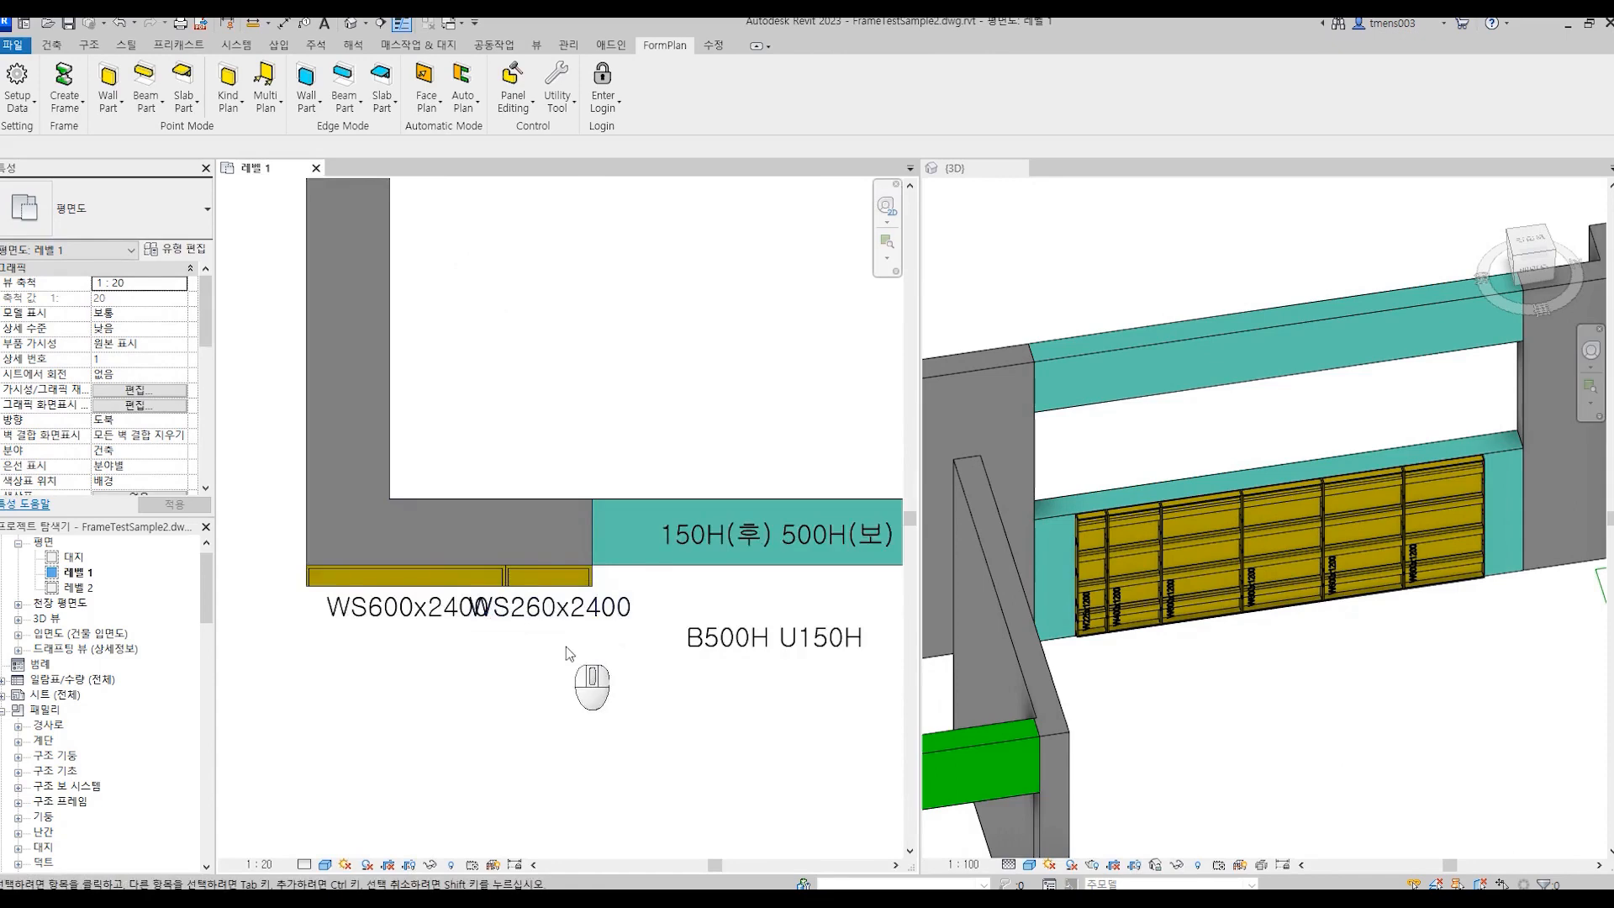
drag(567, 647, 236, 416)
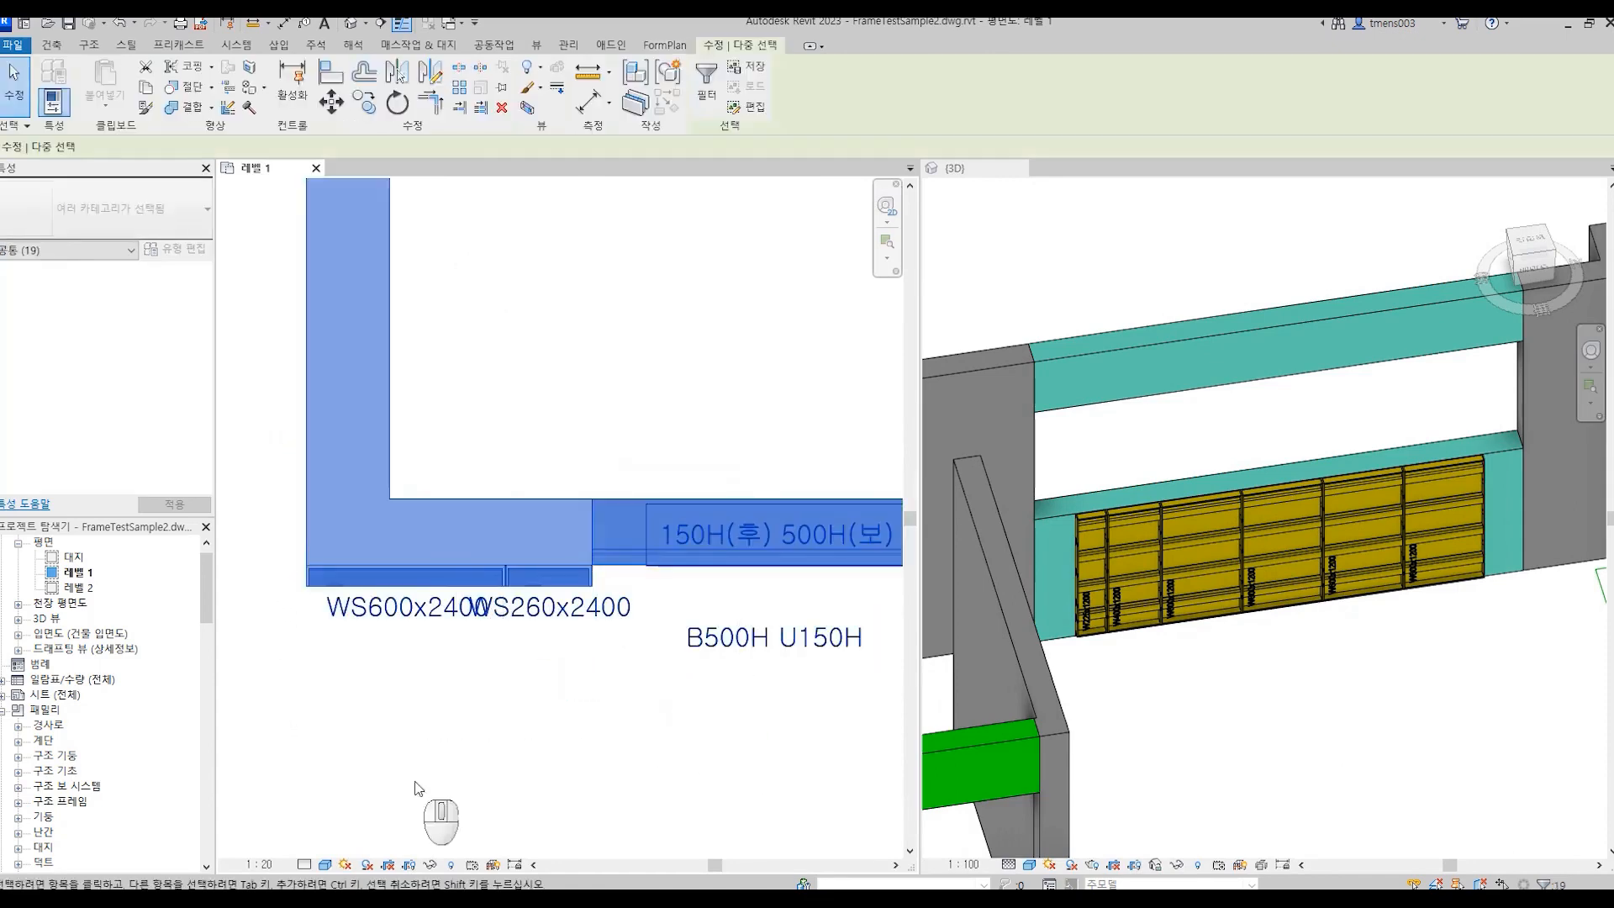
click(1143, 615)
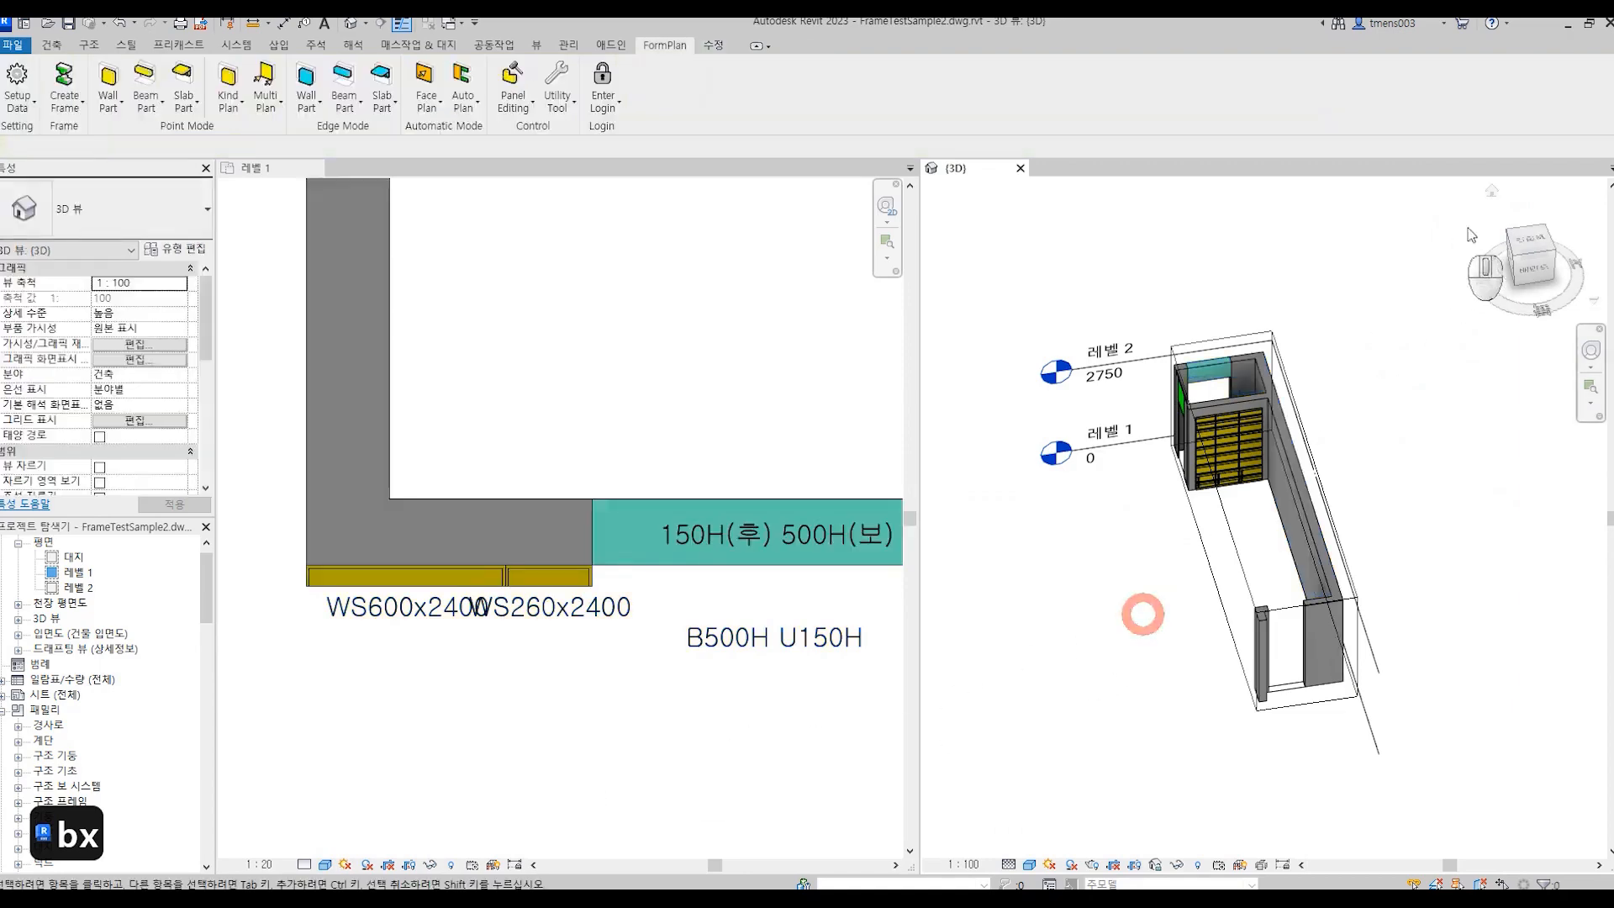
click(1491, 189)
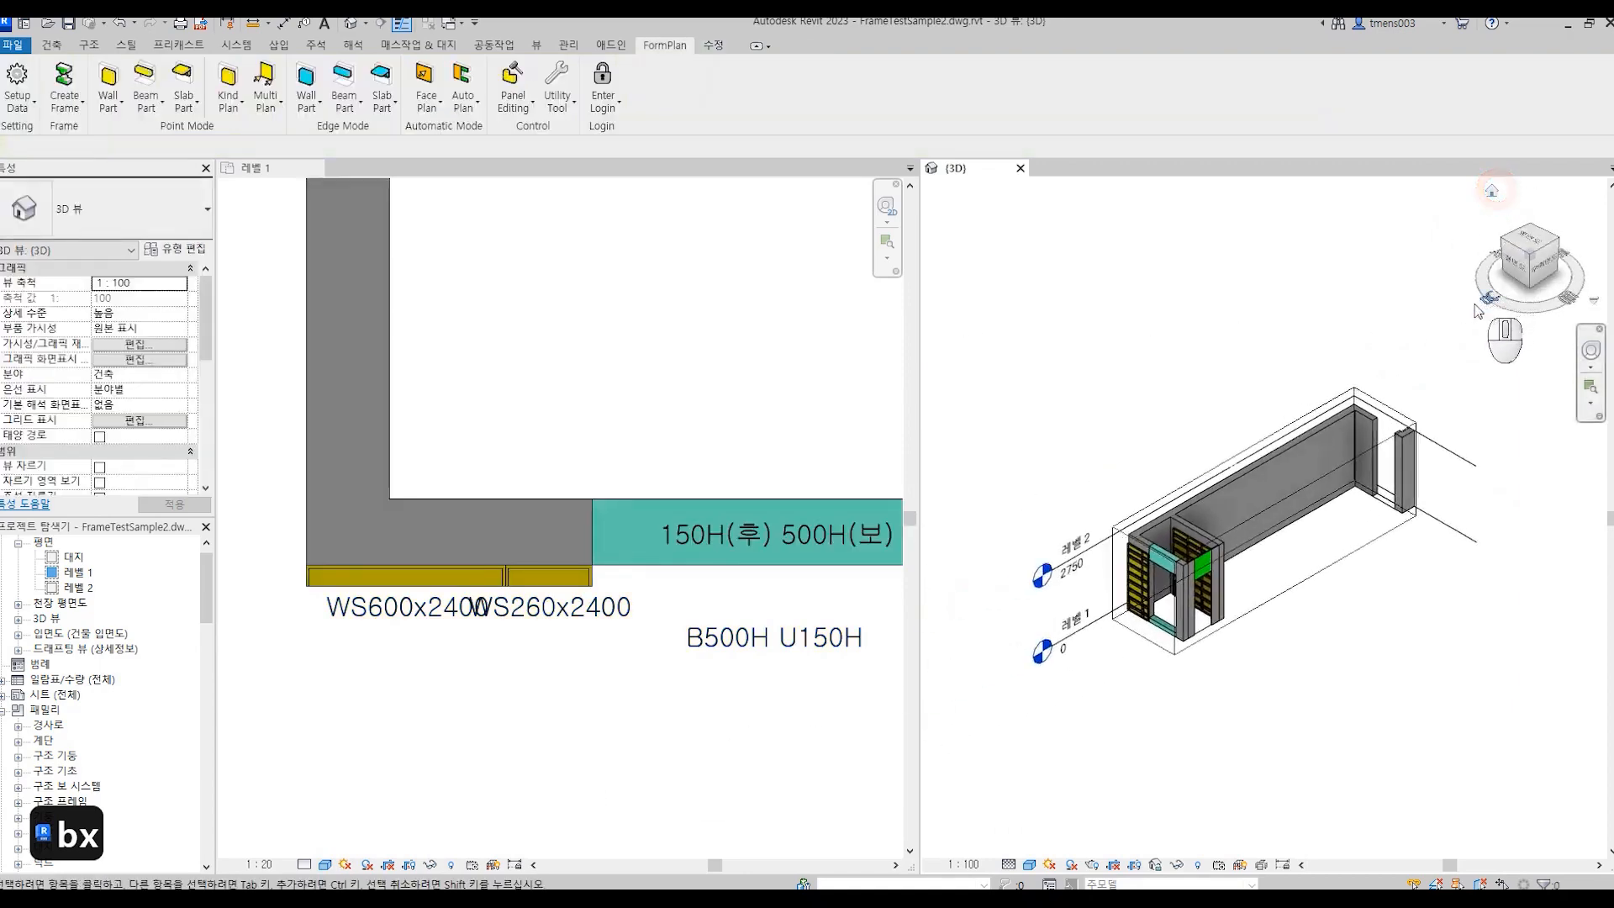
scroll(1131, 626, up, 10)
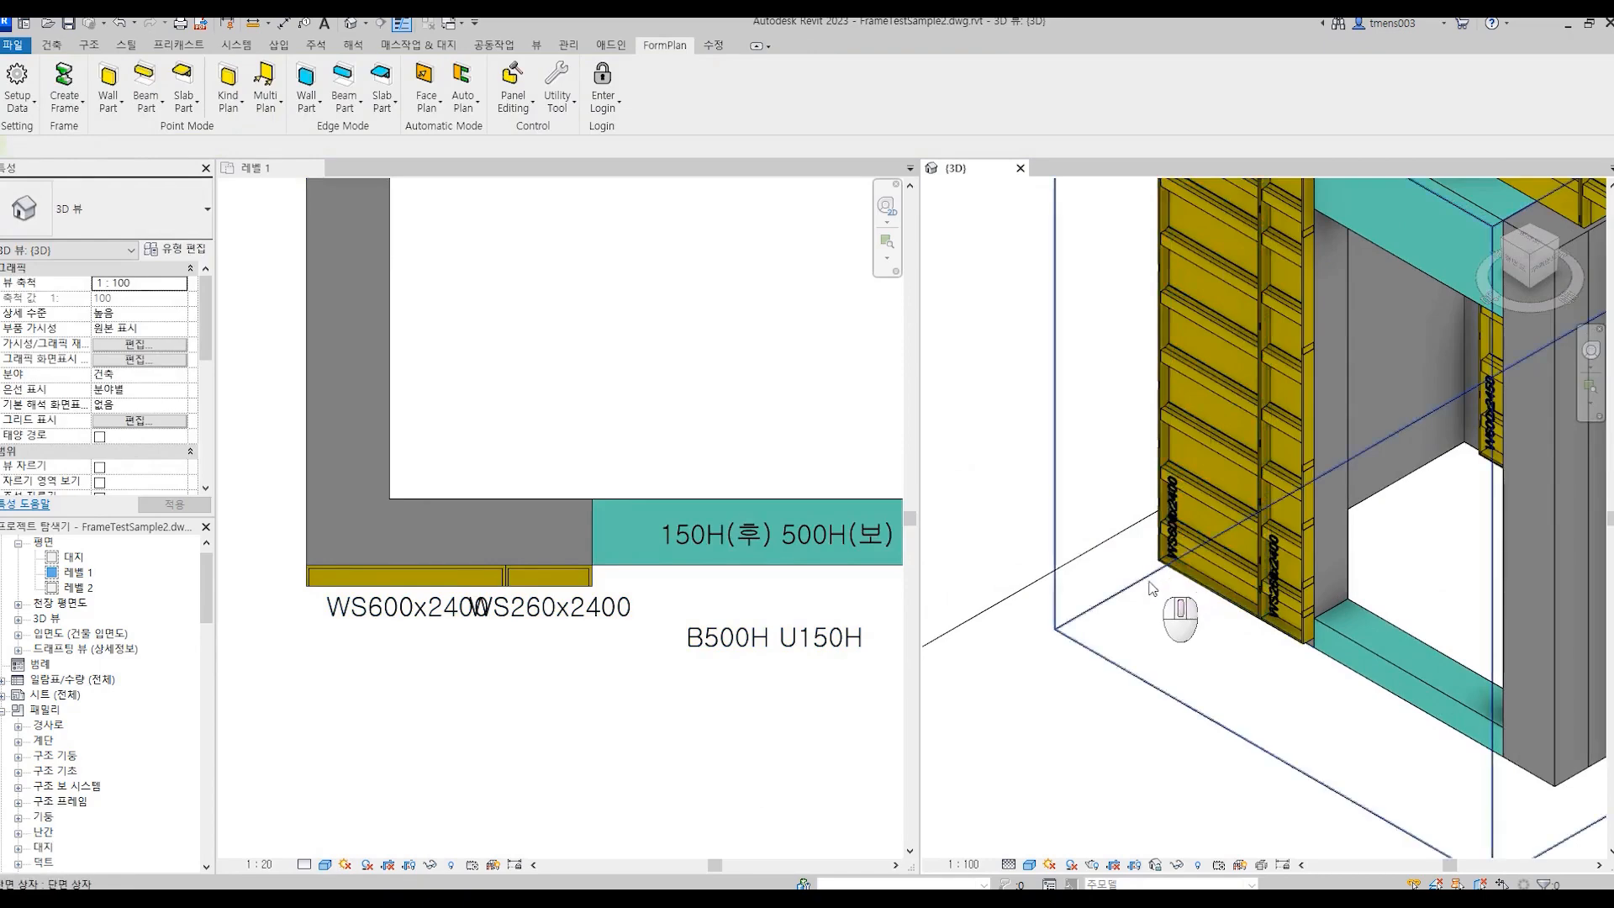
mouse_move(1151, 588)
shift+middle_down()
mouse_move(1055, 757)
mouse_move(1127, 669)
mouse_move(1043, 820)
shift+middle_up()
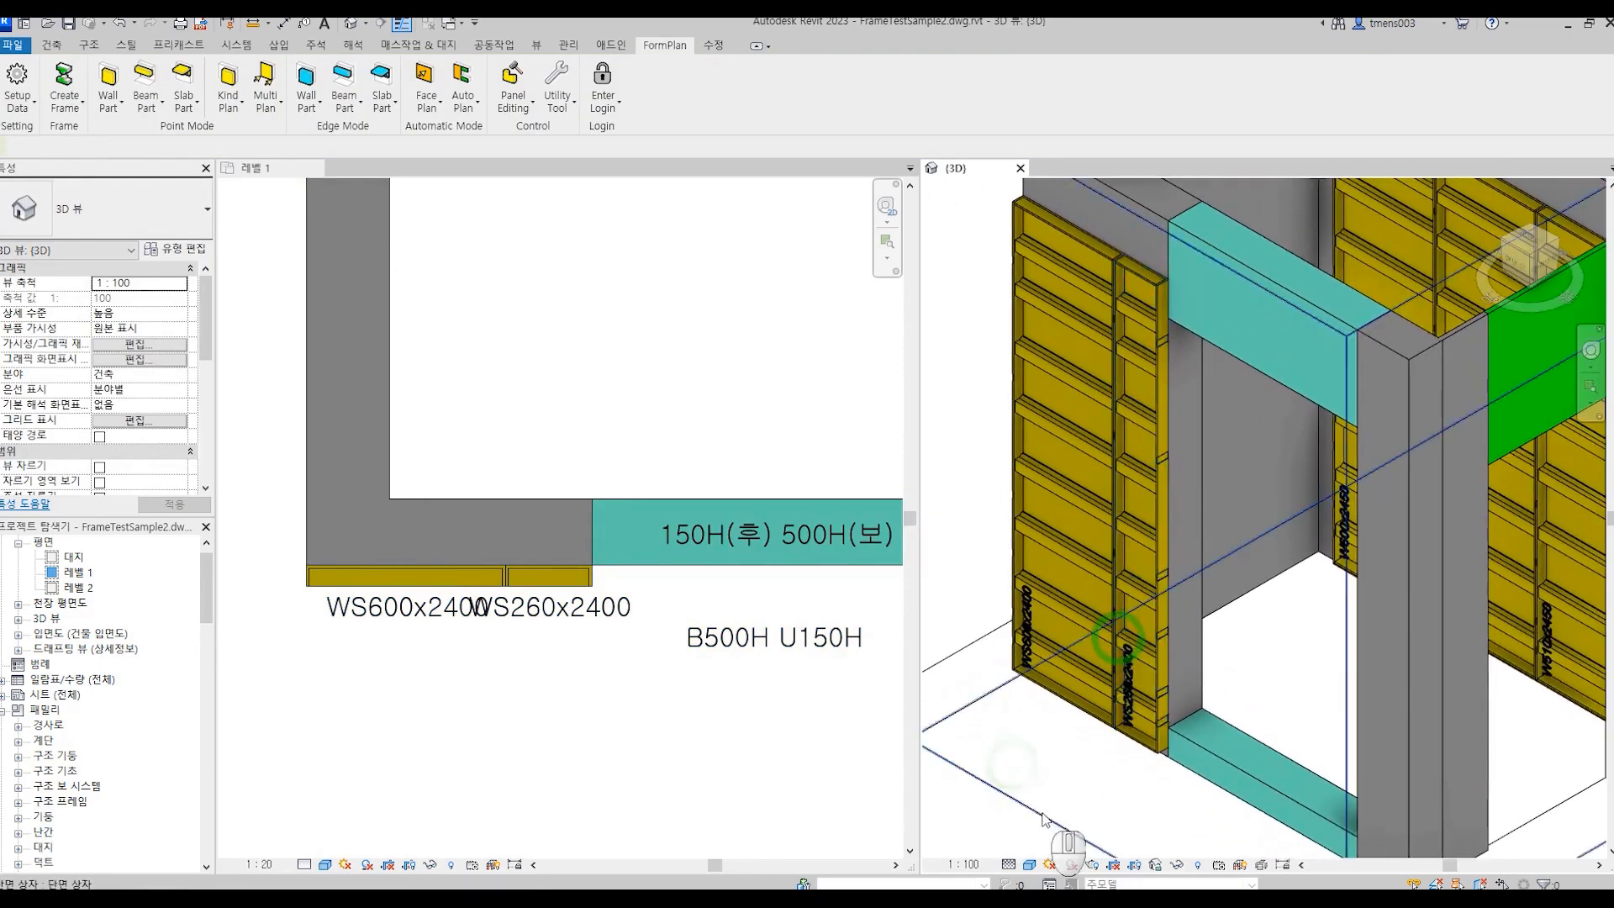
click(1228, 769)
Start an EXT. AL-WALL(UPSTAND) run along the full outer face of the balcony beam, directing the panels outward.
click(597, 762)
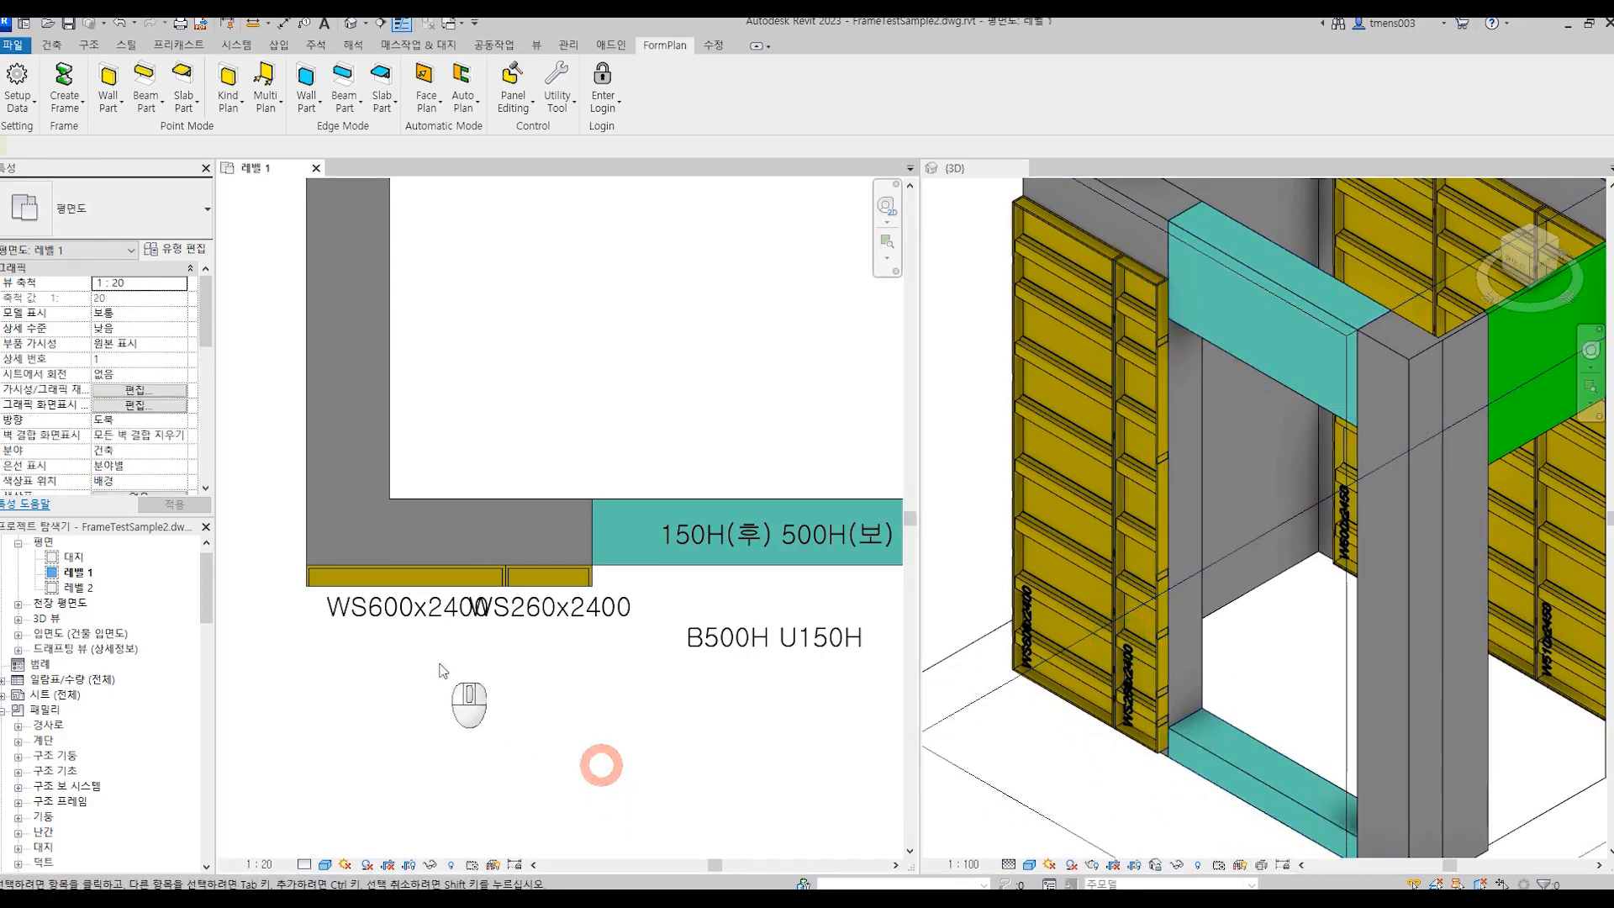
scroll(505, 664, down, 4)
middle_drag(651, 677, 441, 684)
scroll(394, 676, up, 2)
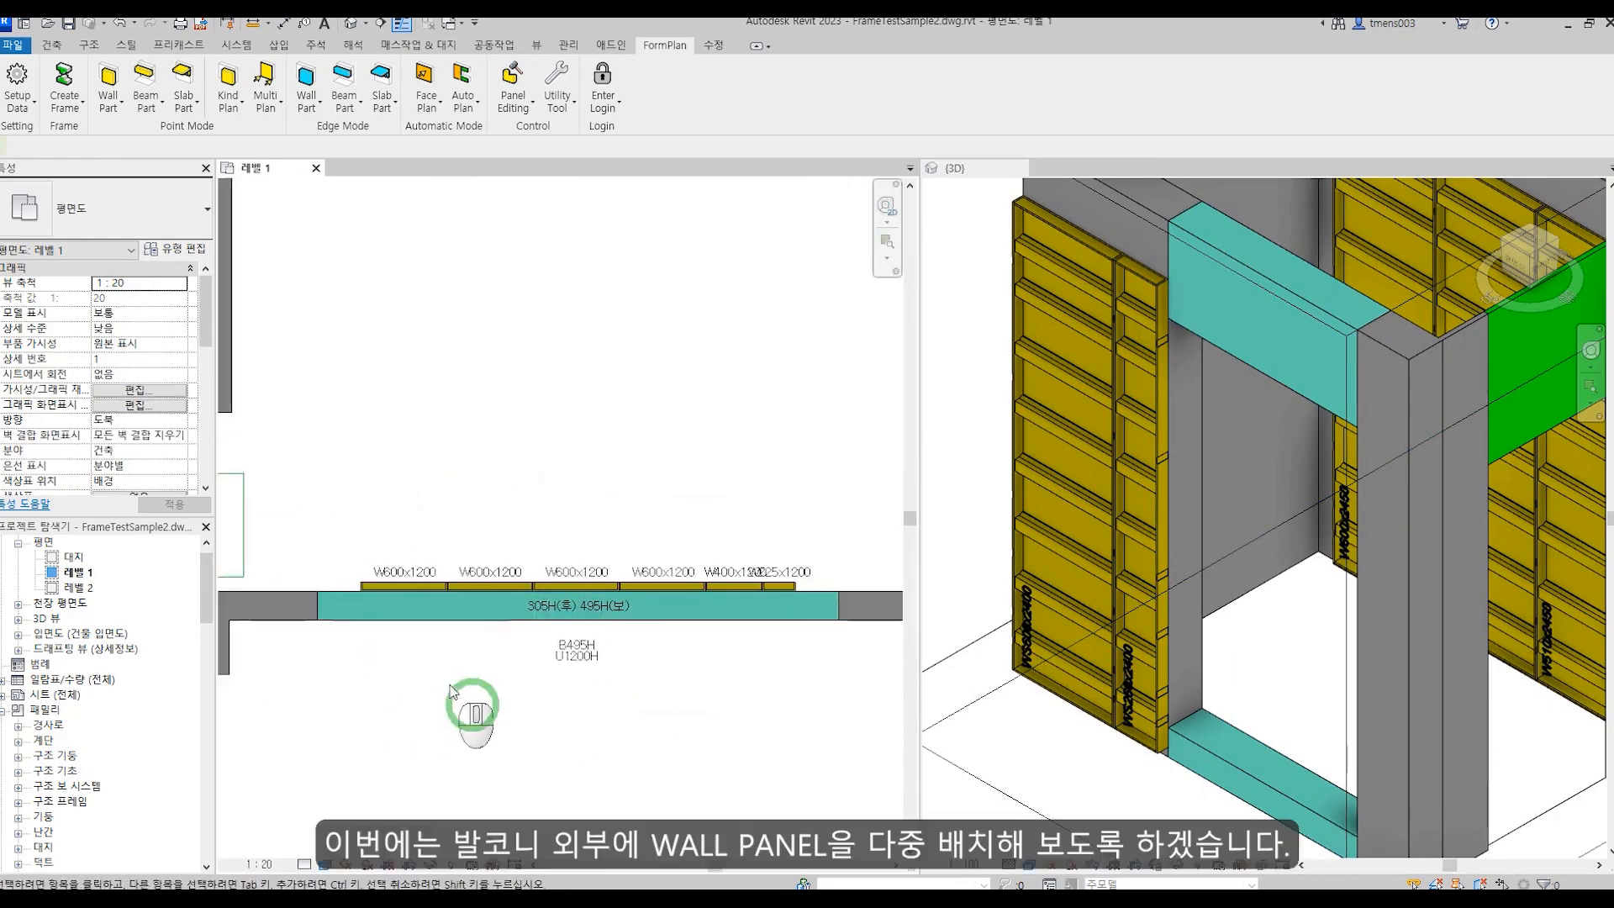
click(265, 99)
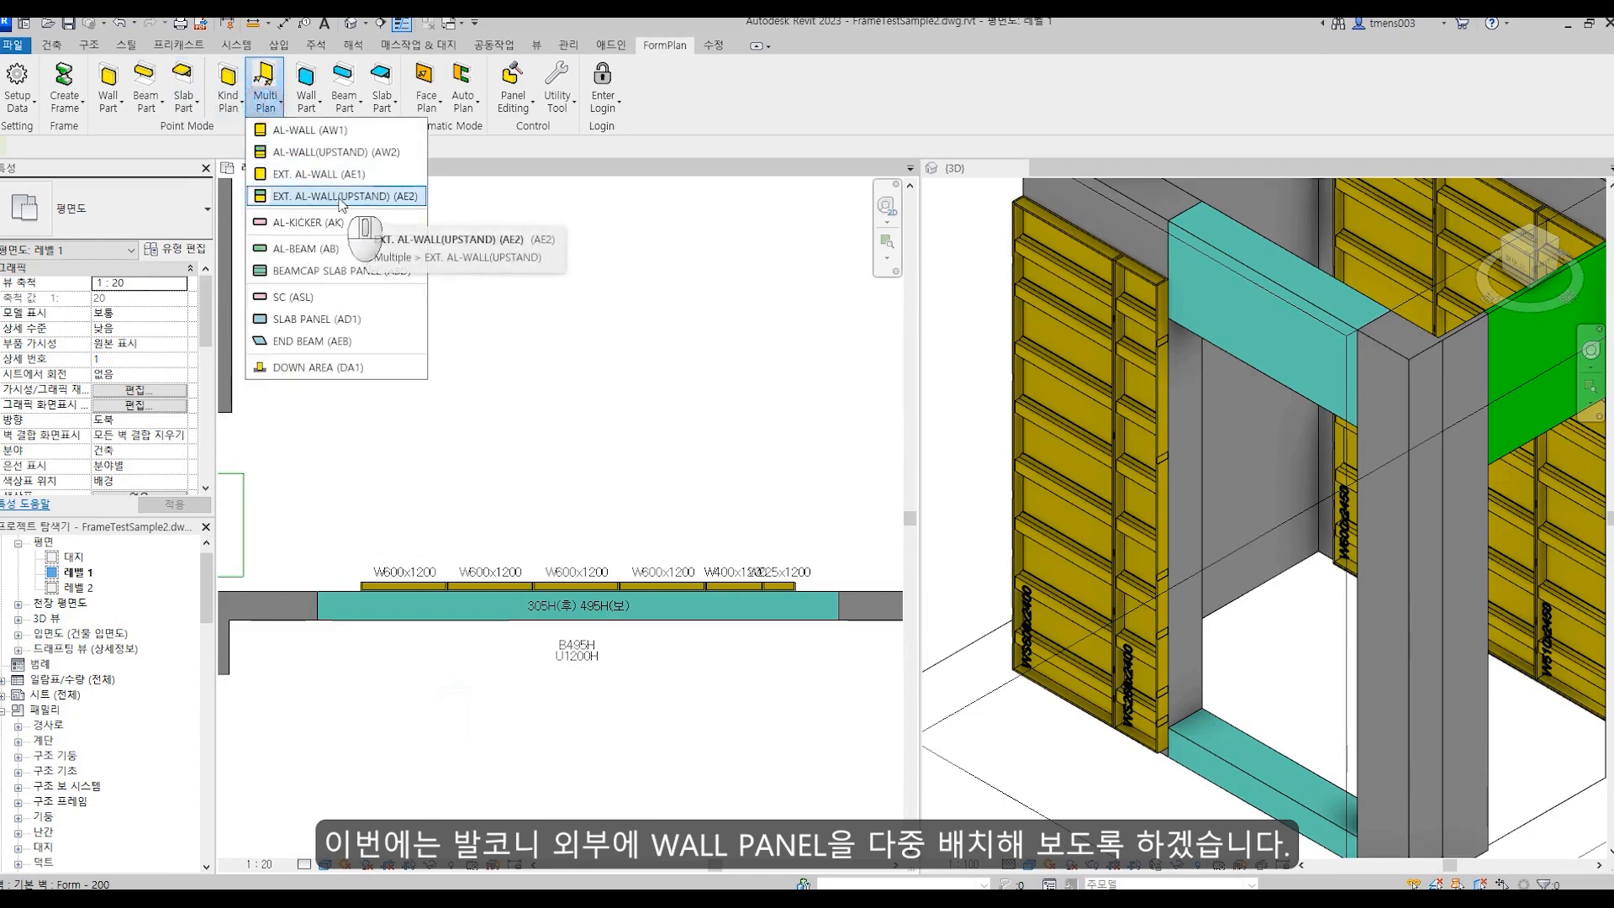
click(340, 197)
click(318, 623)
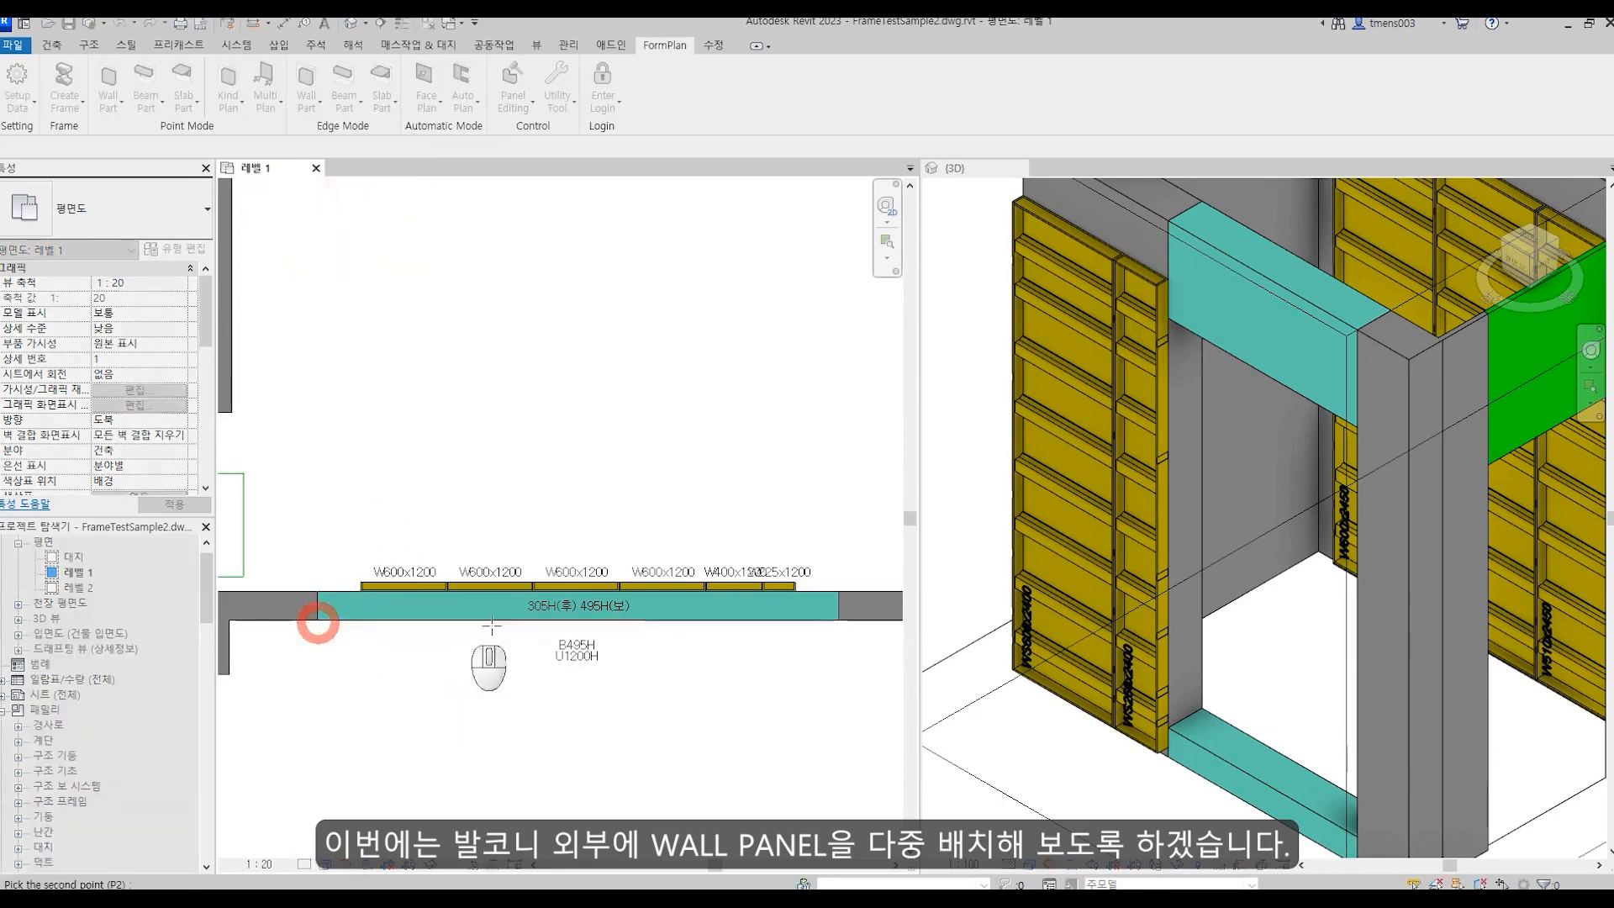
click(838, 622)
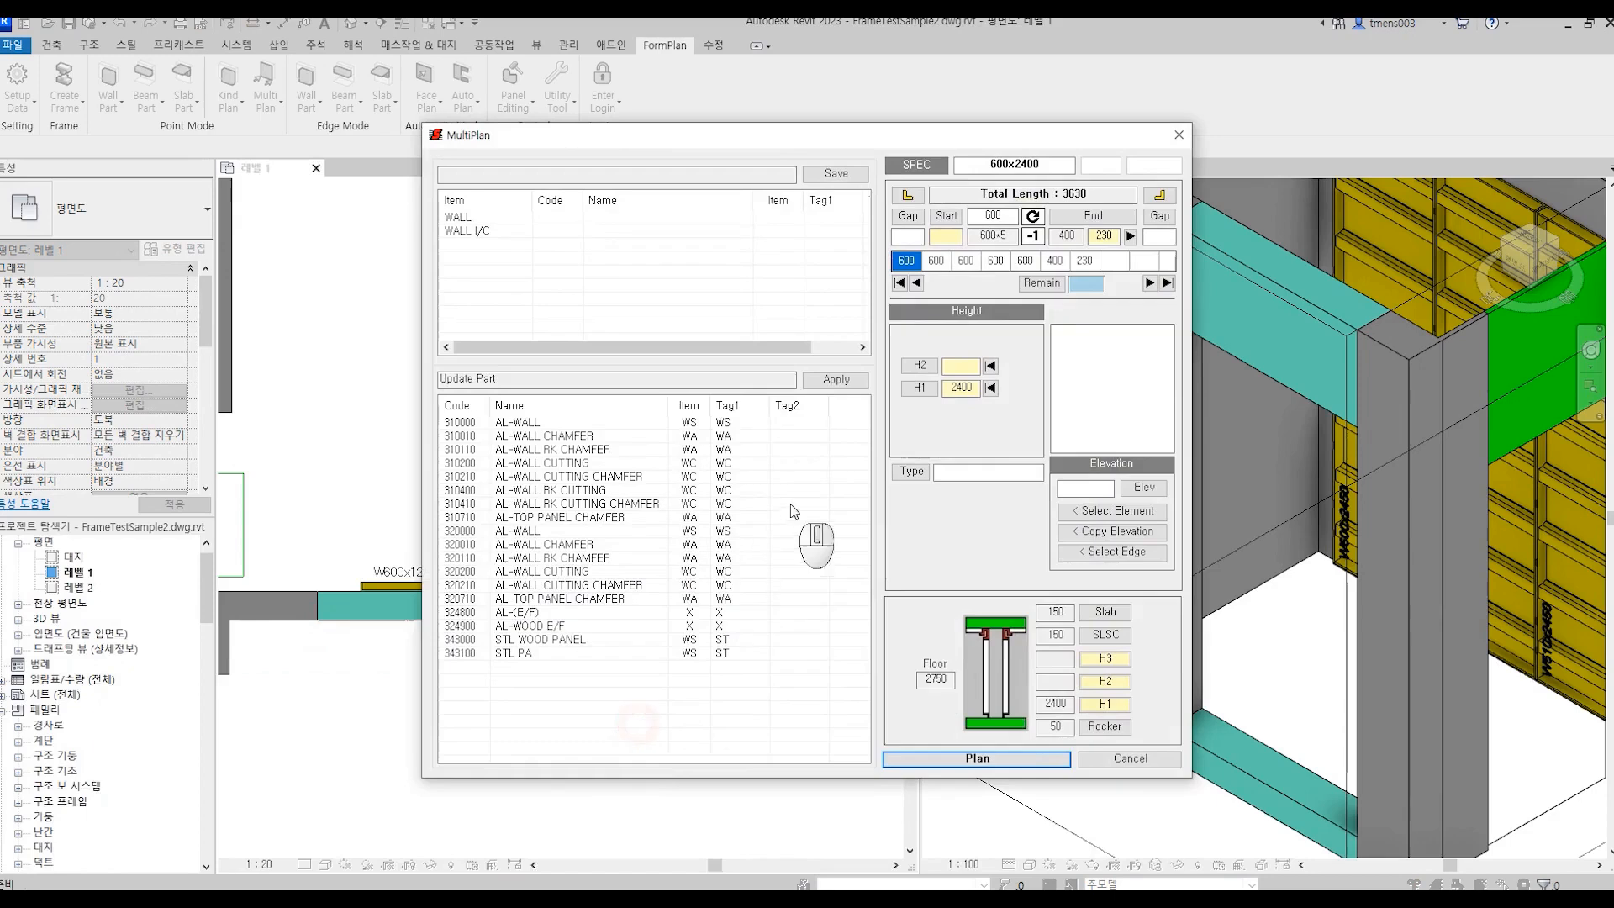
Assign part AL-WALL (310000) to the WALL item and AL-I/C (330100) to the WALL I/C item.
click(537, 217)
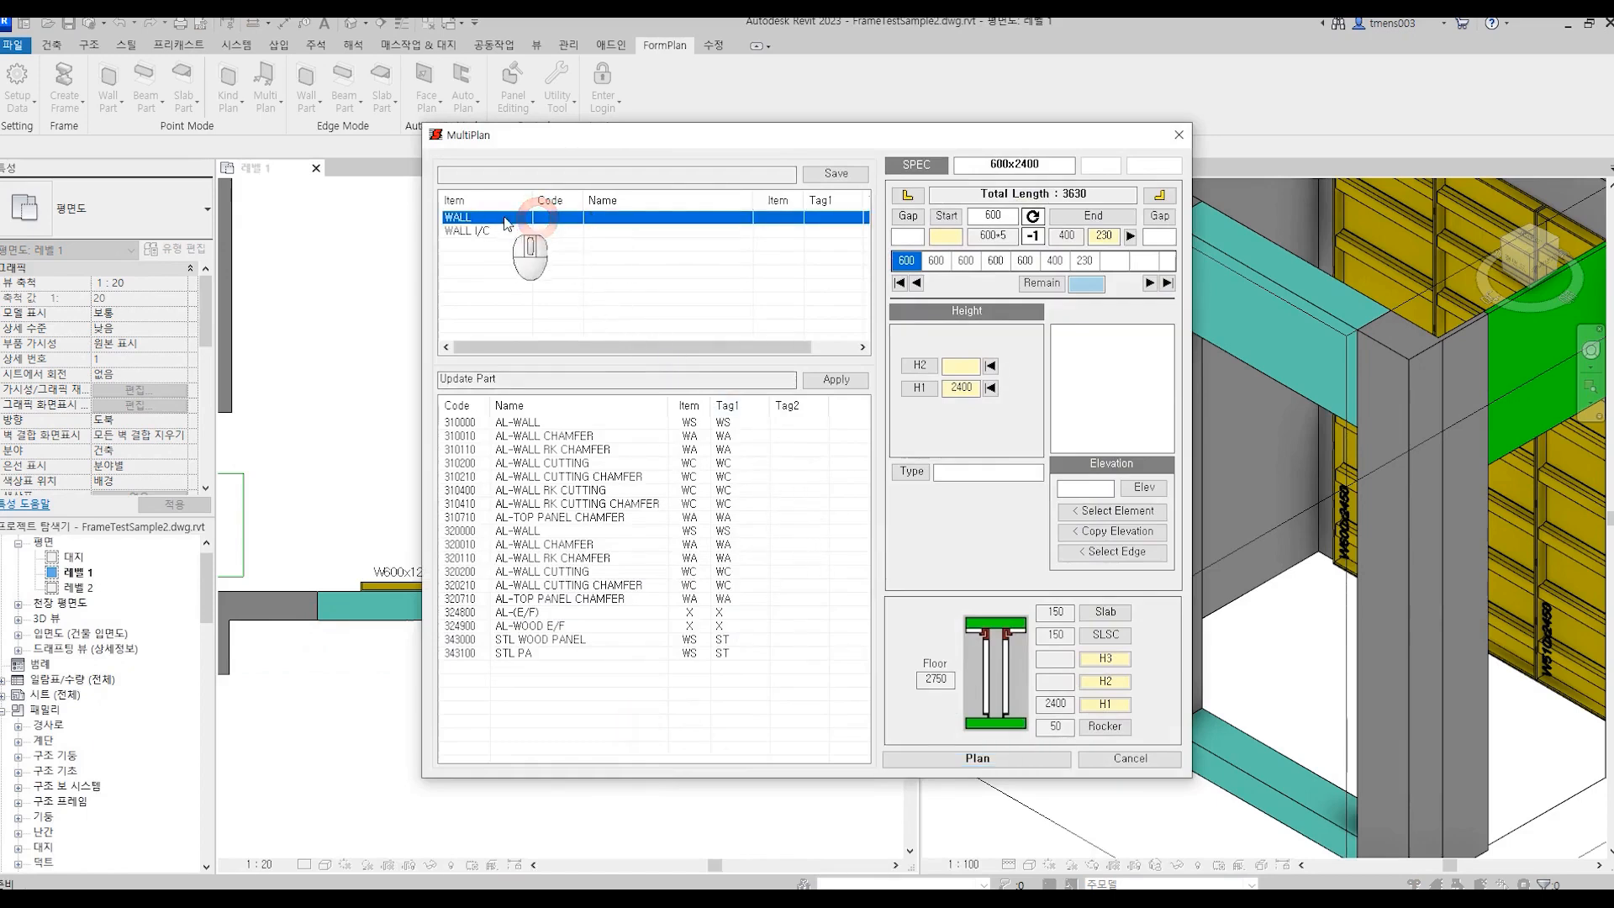
double_click(519, 422)
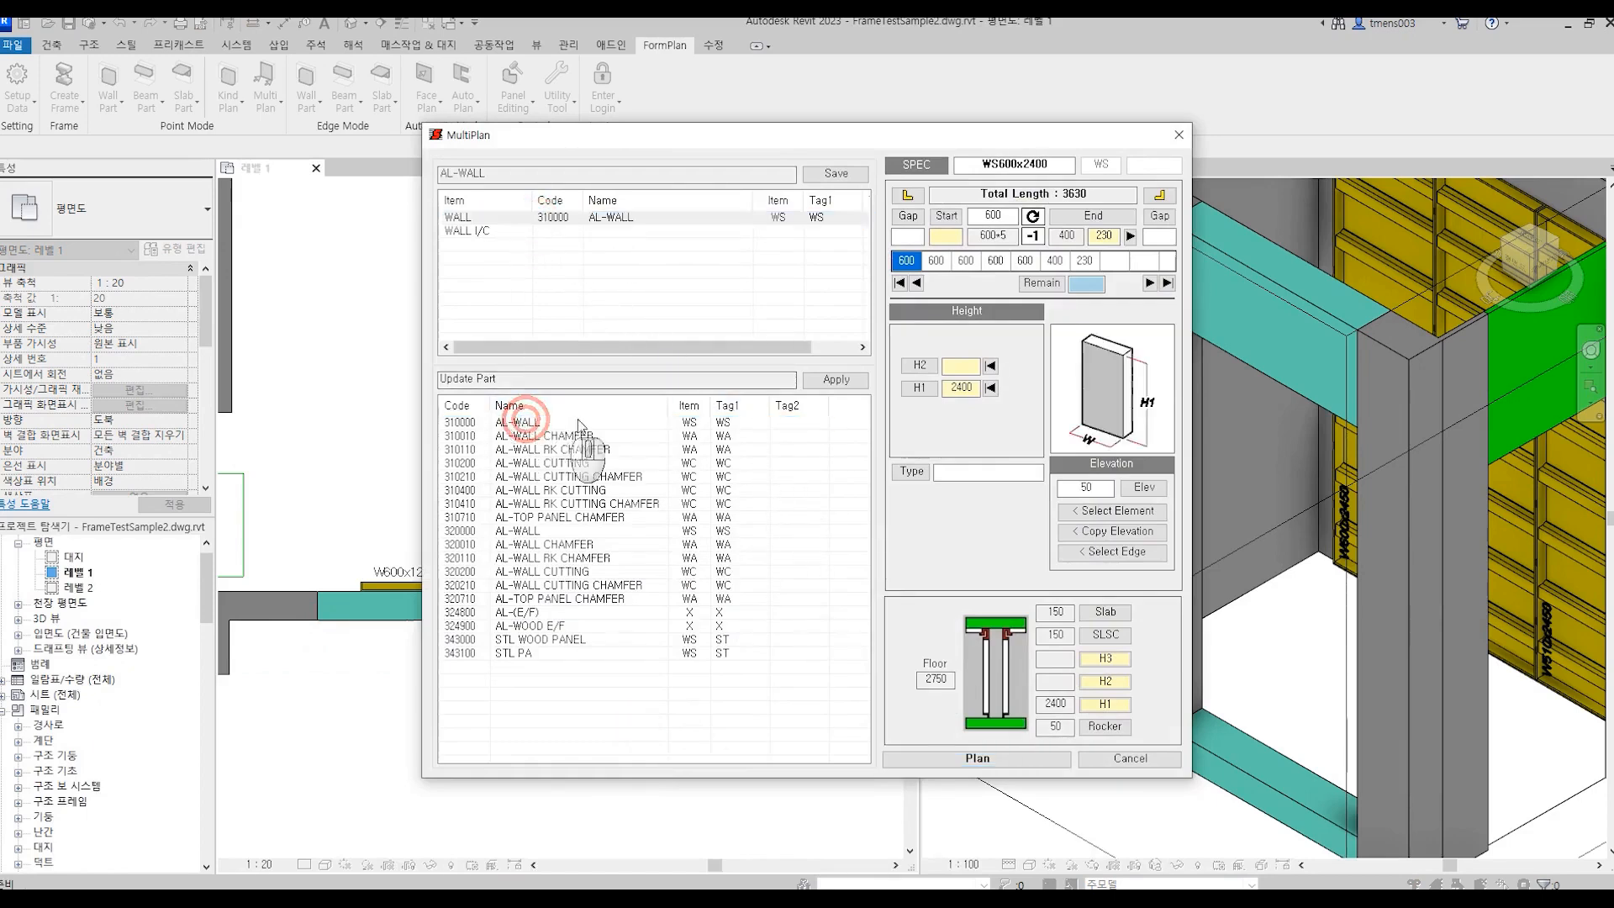
click(486, 229)
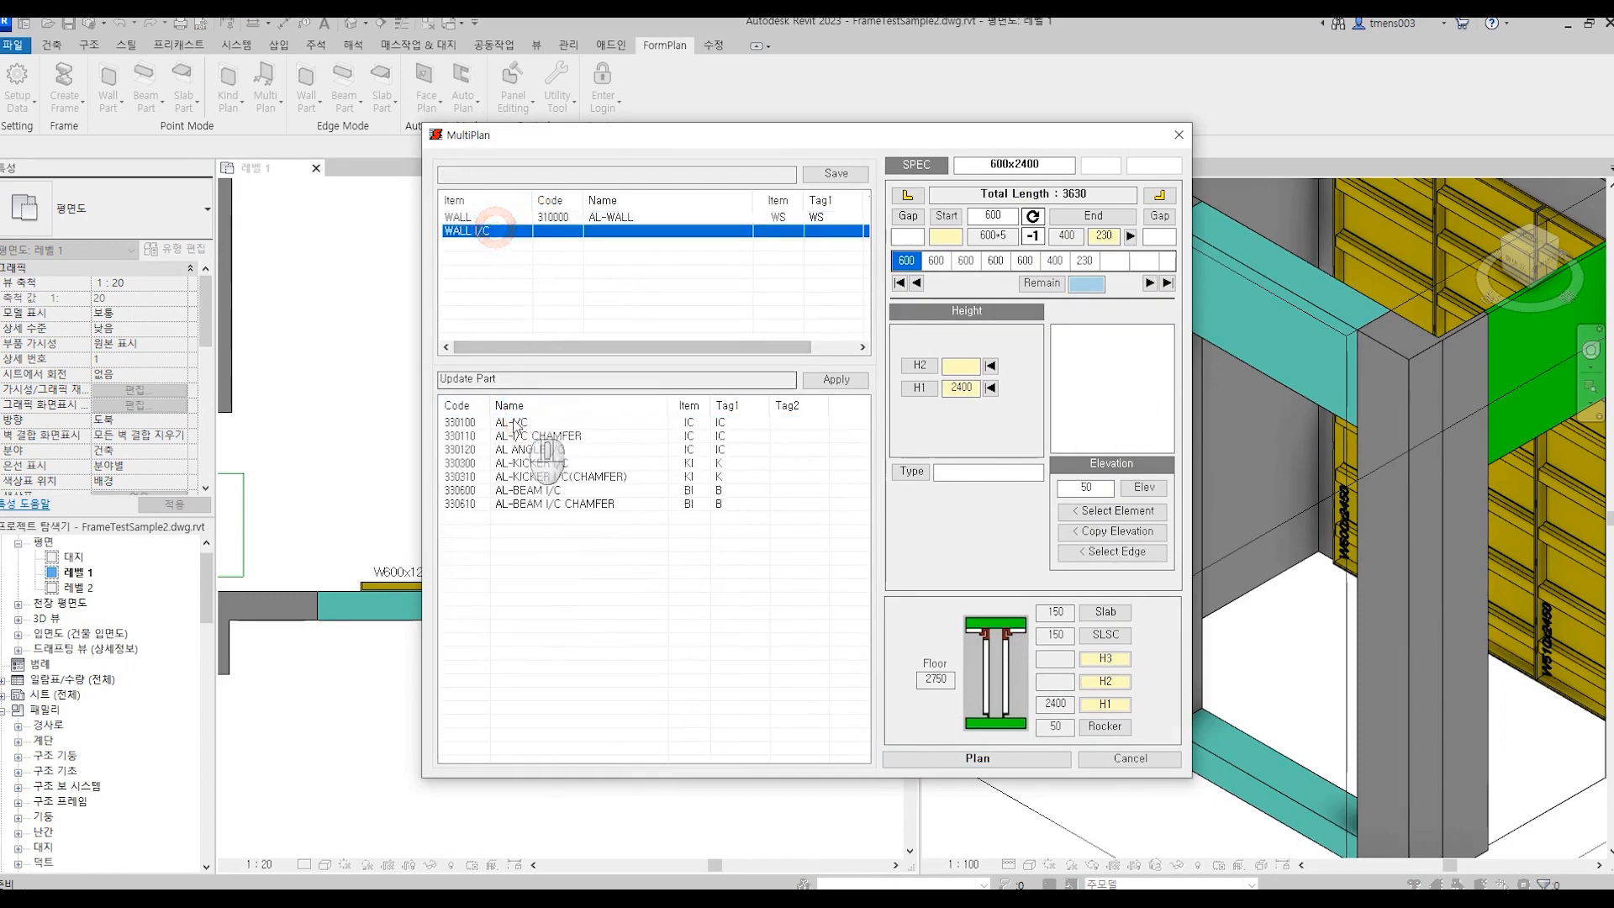
double_click(515, 422)
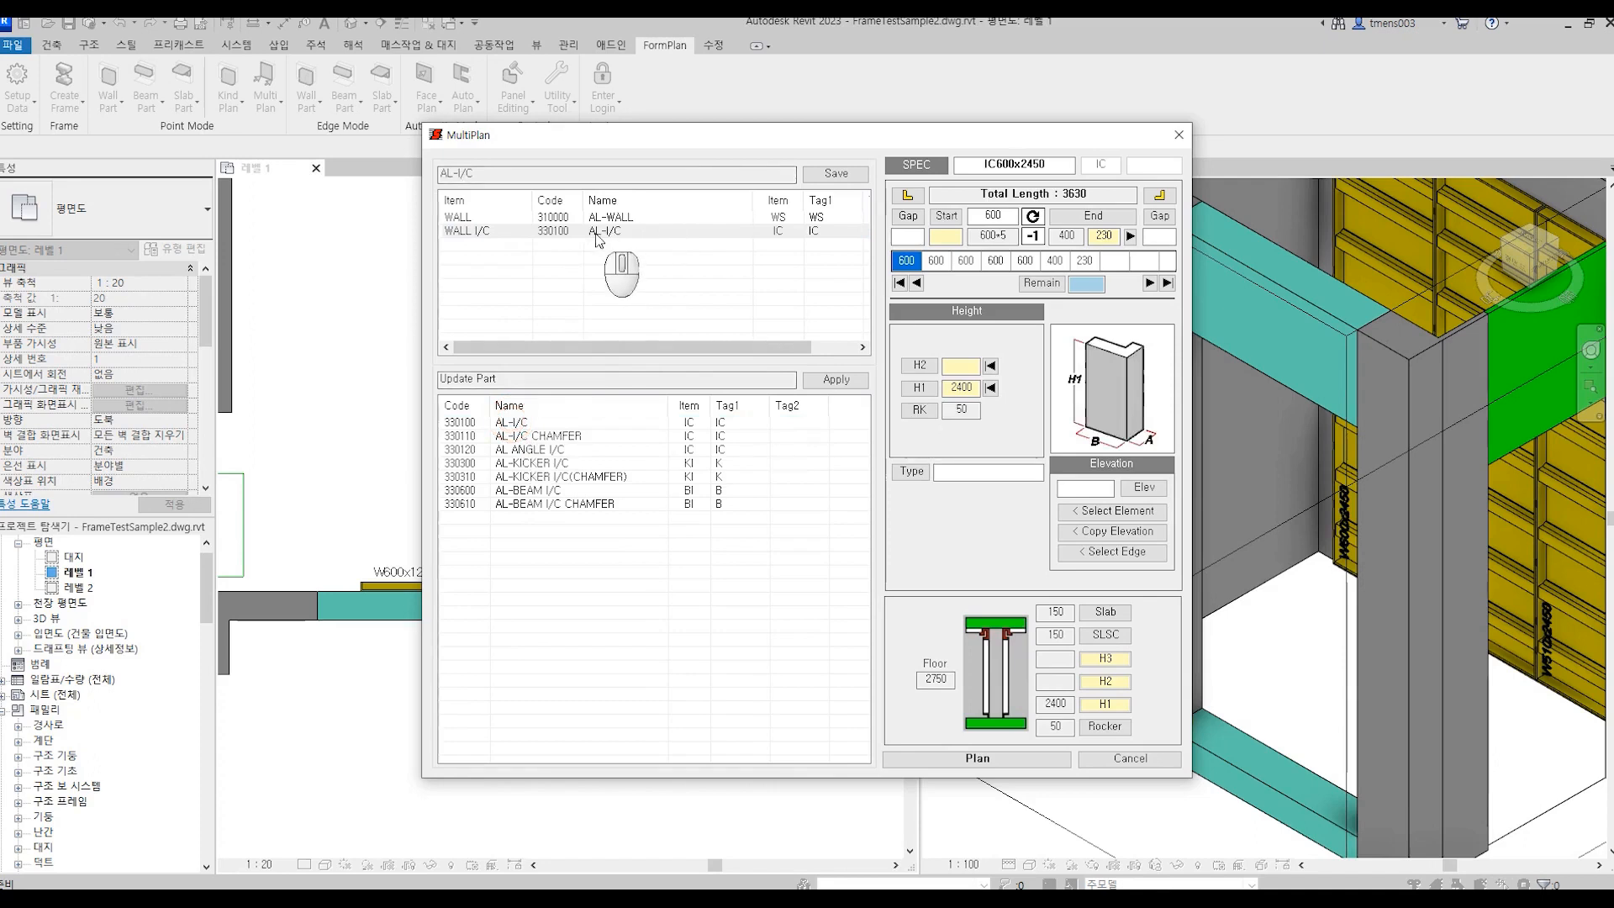
Set a 300 gap at both ends of the exterior upstand panel run.
click(908, 215)
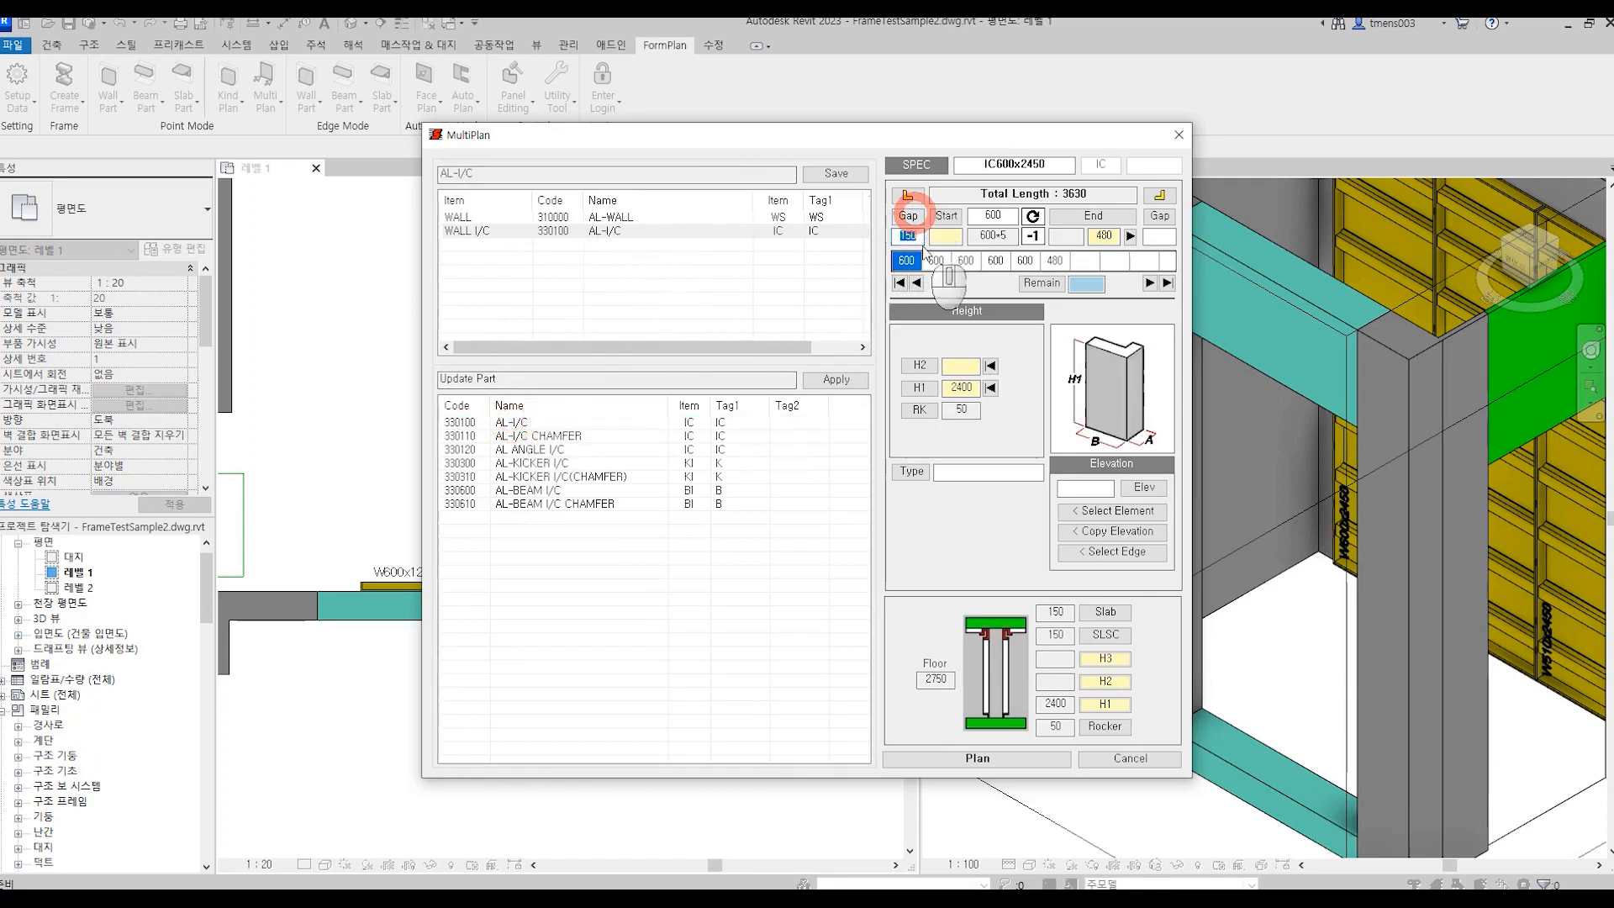
text(300)
click(1162, 216)
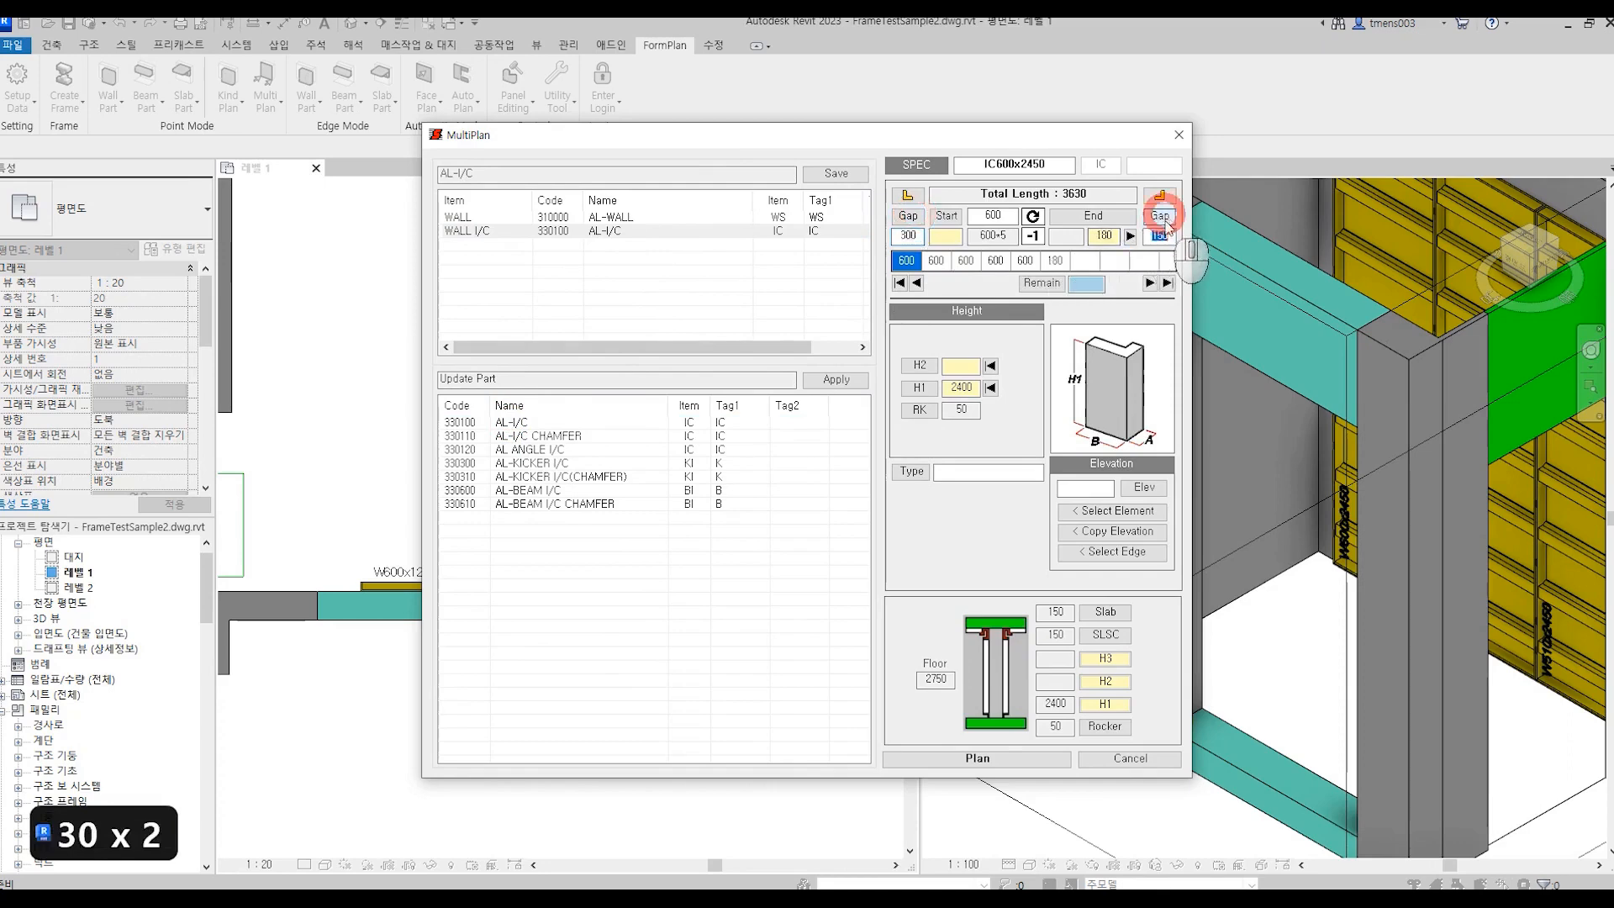
text(300)
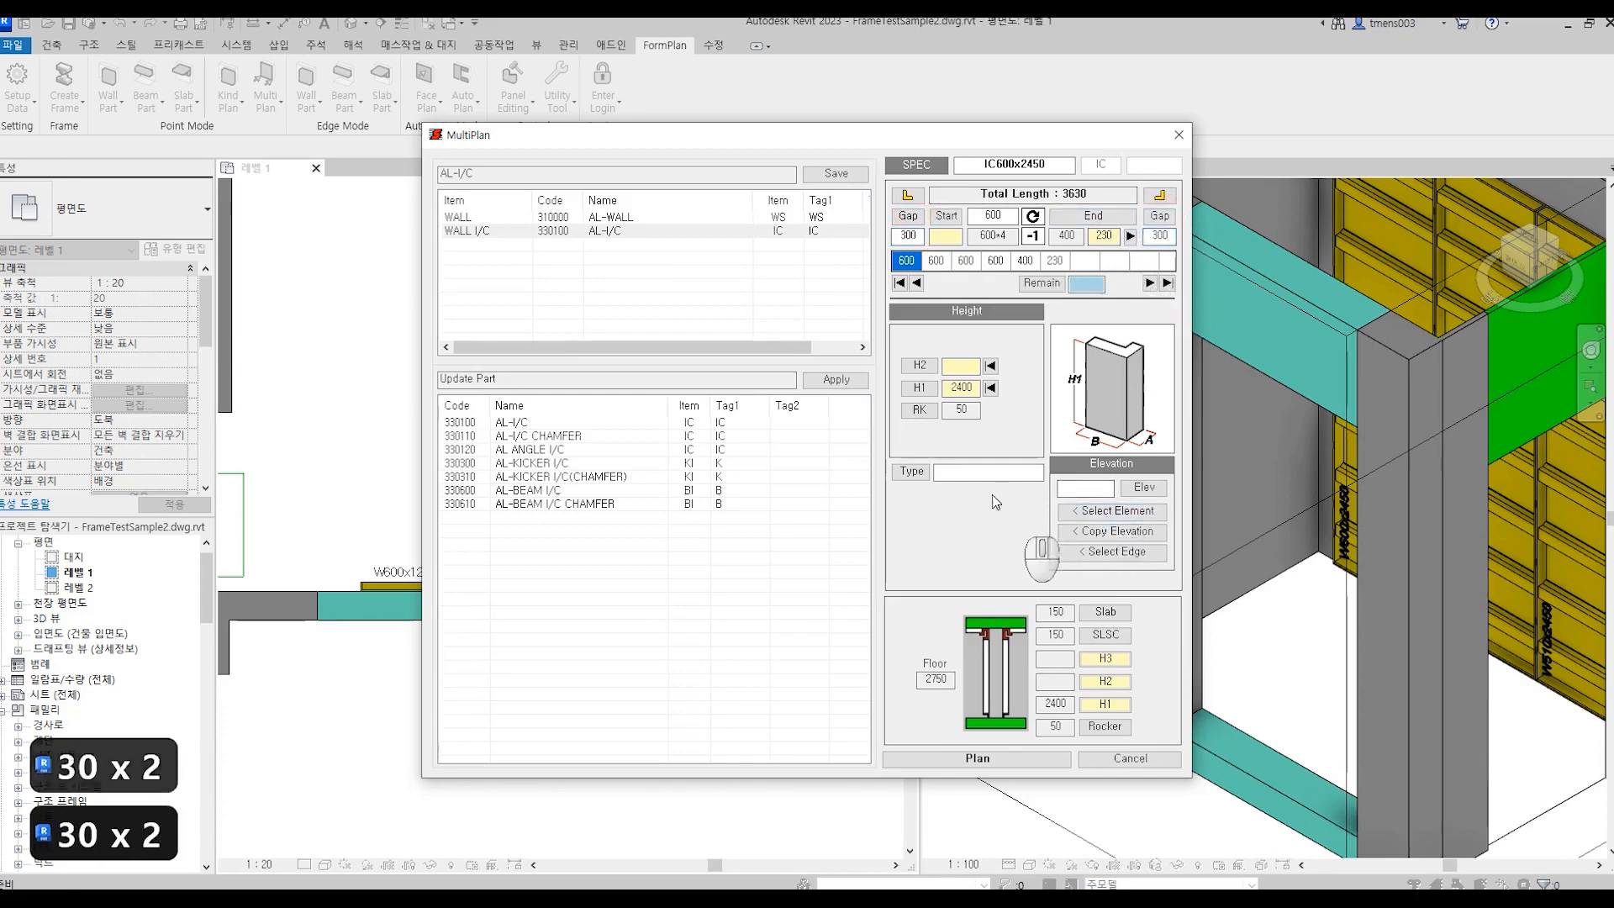
Calculate the exterior upstand run's elevation and panel height from the selected balcony beam.
click(1118, 510)
click(353, 618)
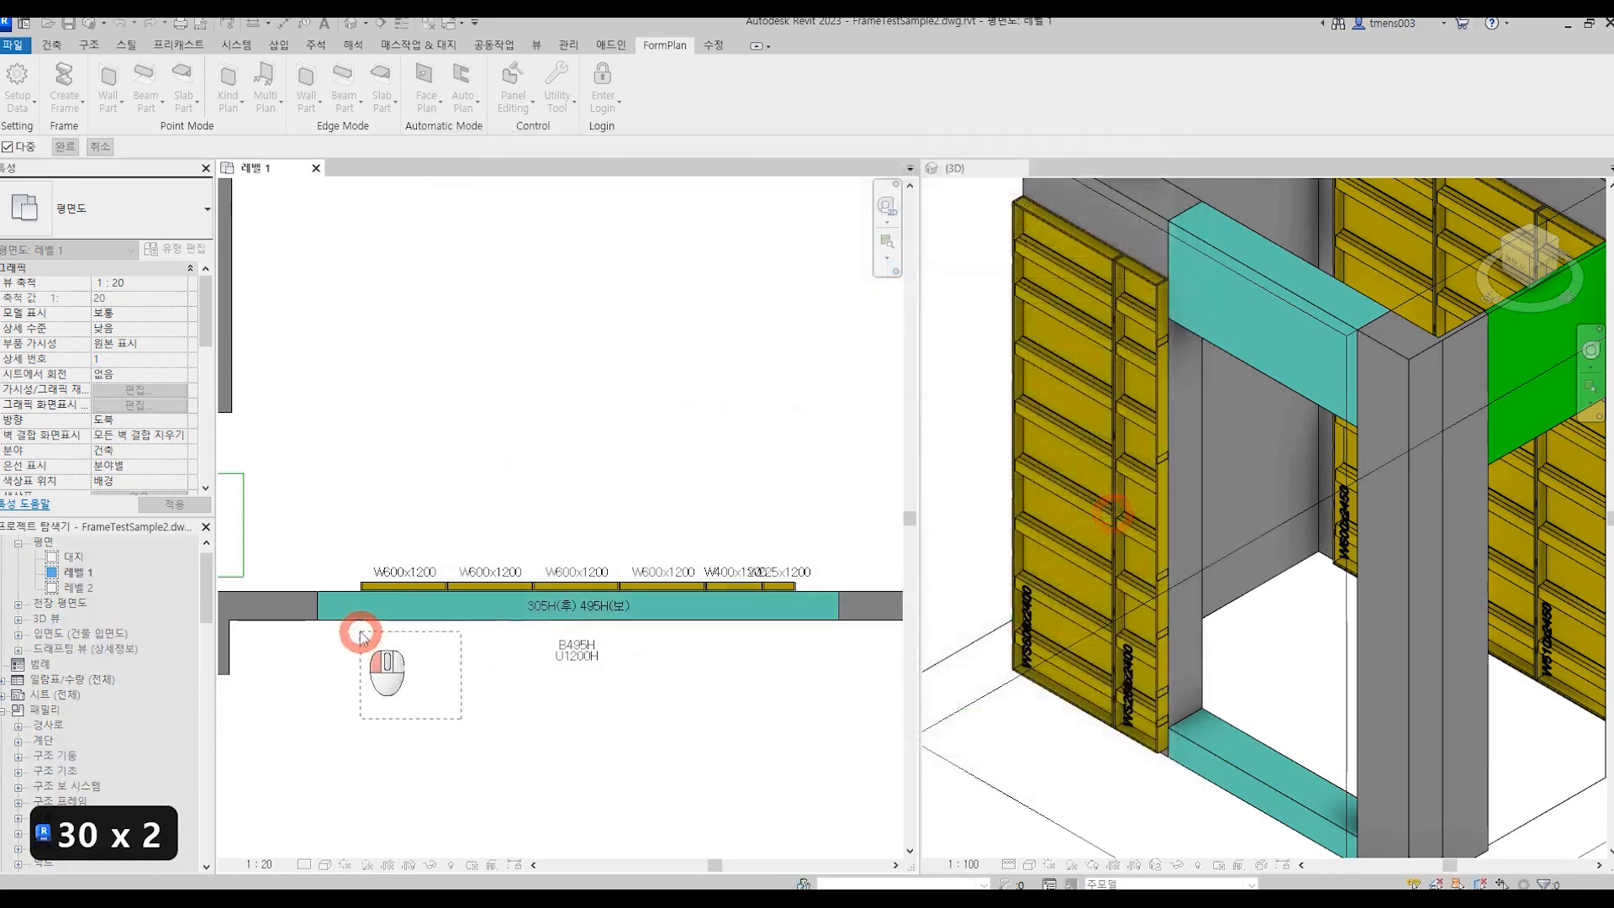
click(64, 146)
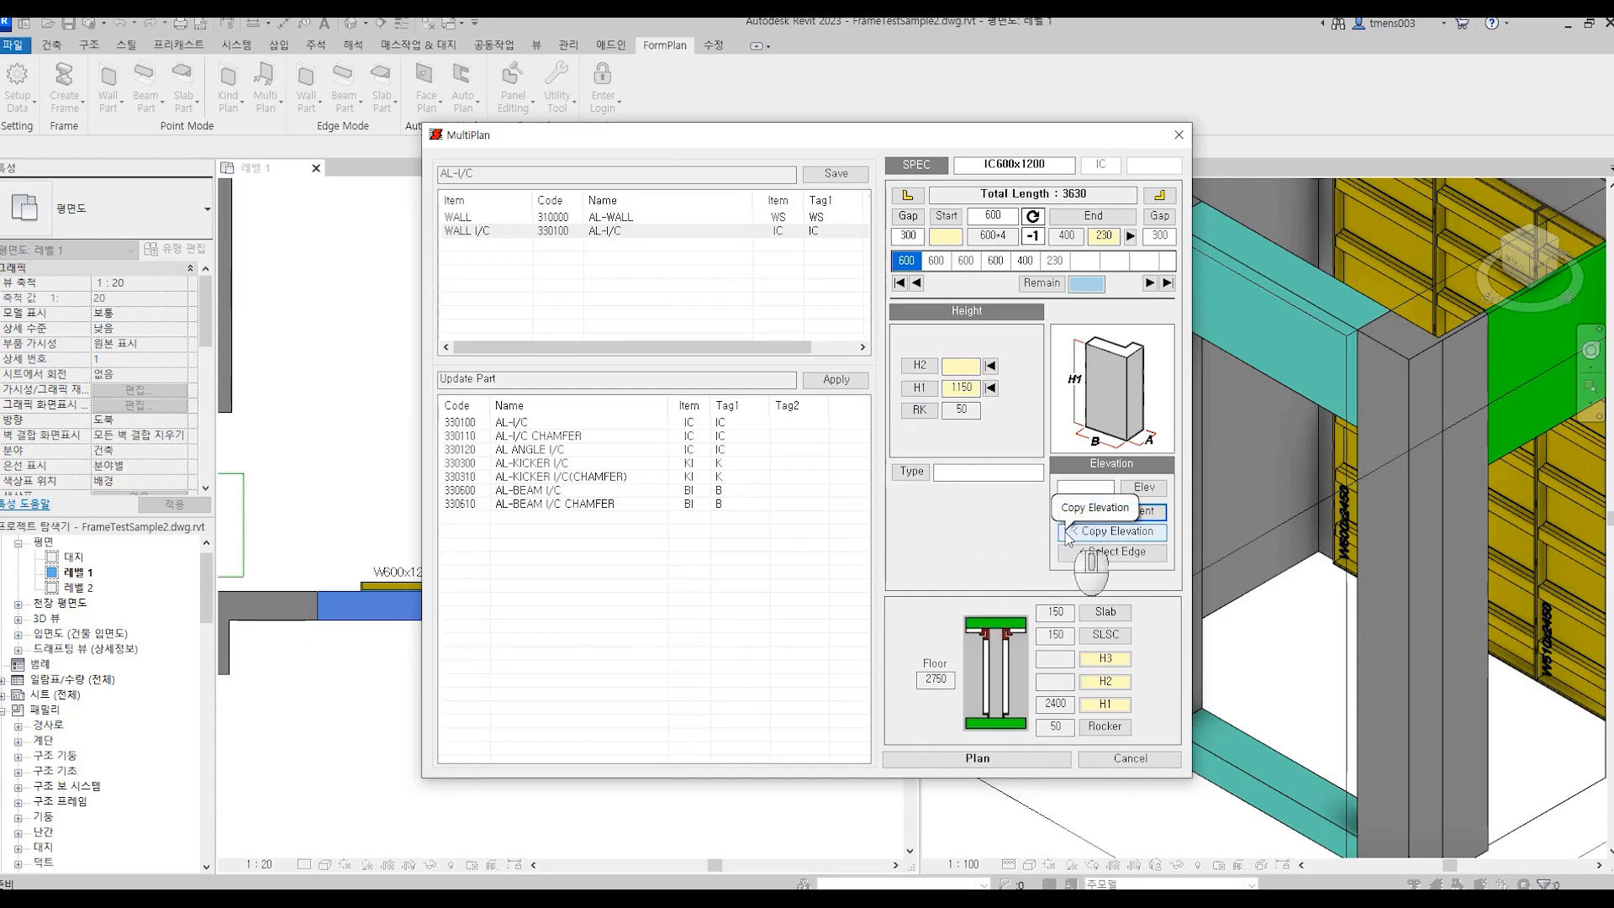
Try AL-WALL (320000) as the WALL part, compare it with WALL I/C, and restore AL-WALL (310000).
click(630, 220)
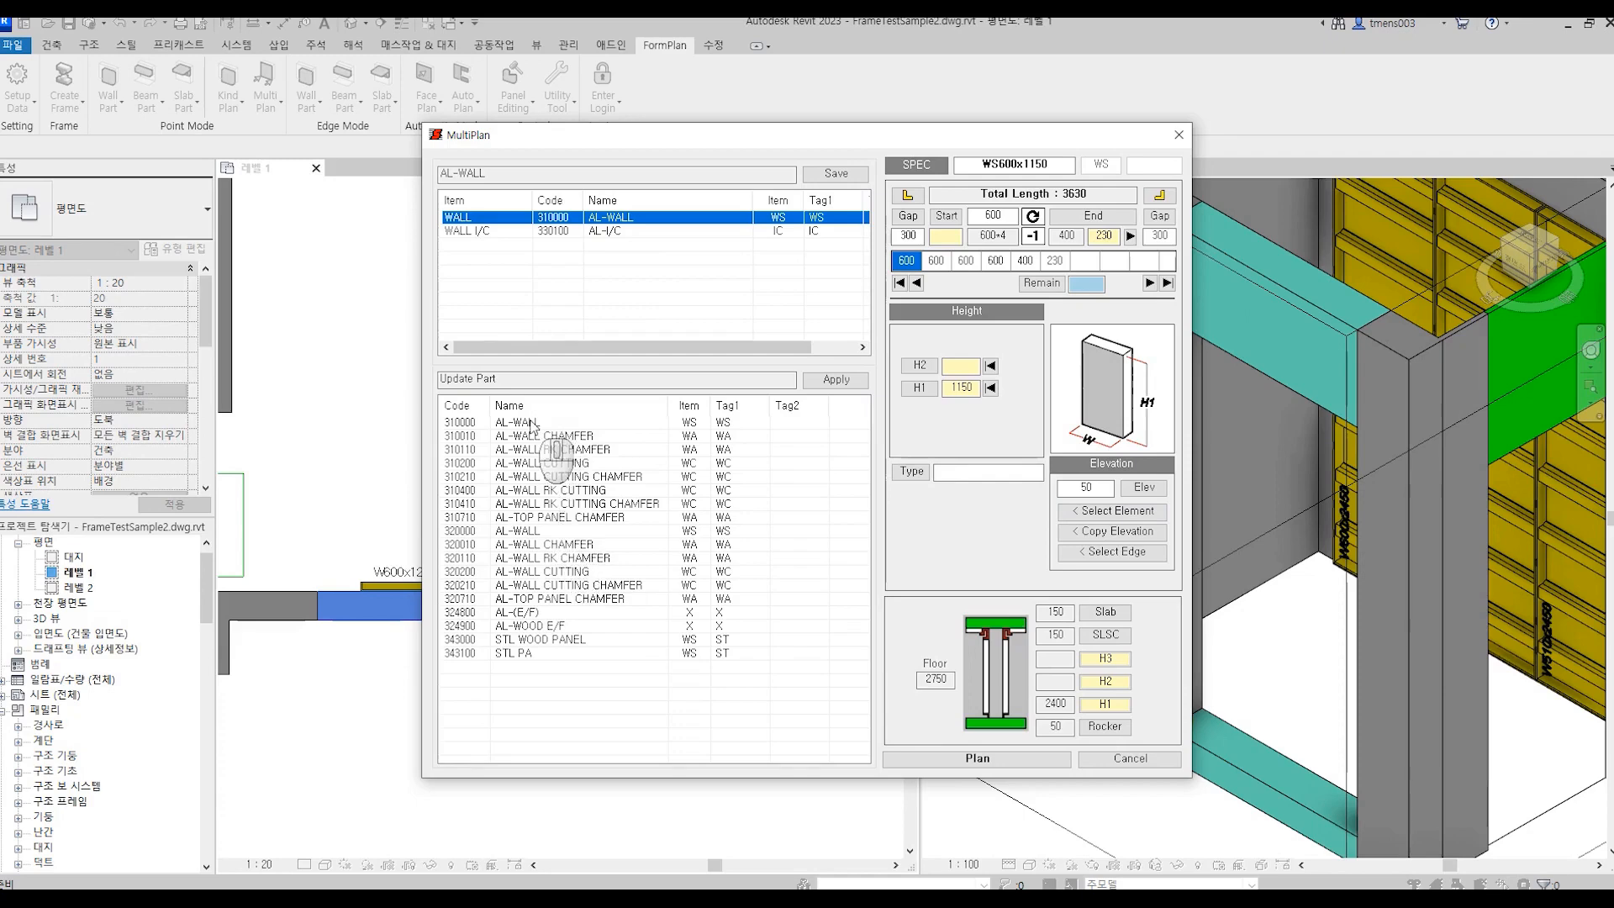
double_click(546, 530)
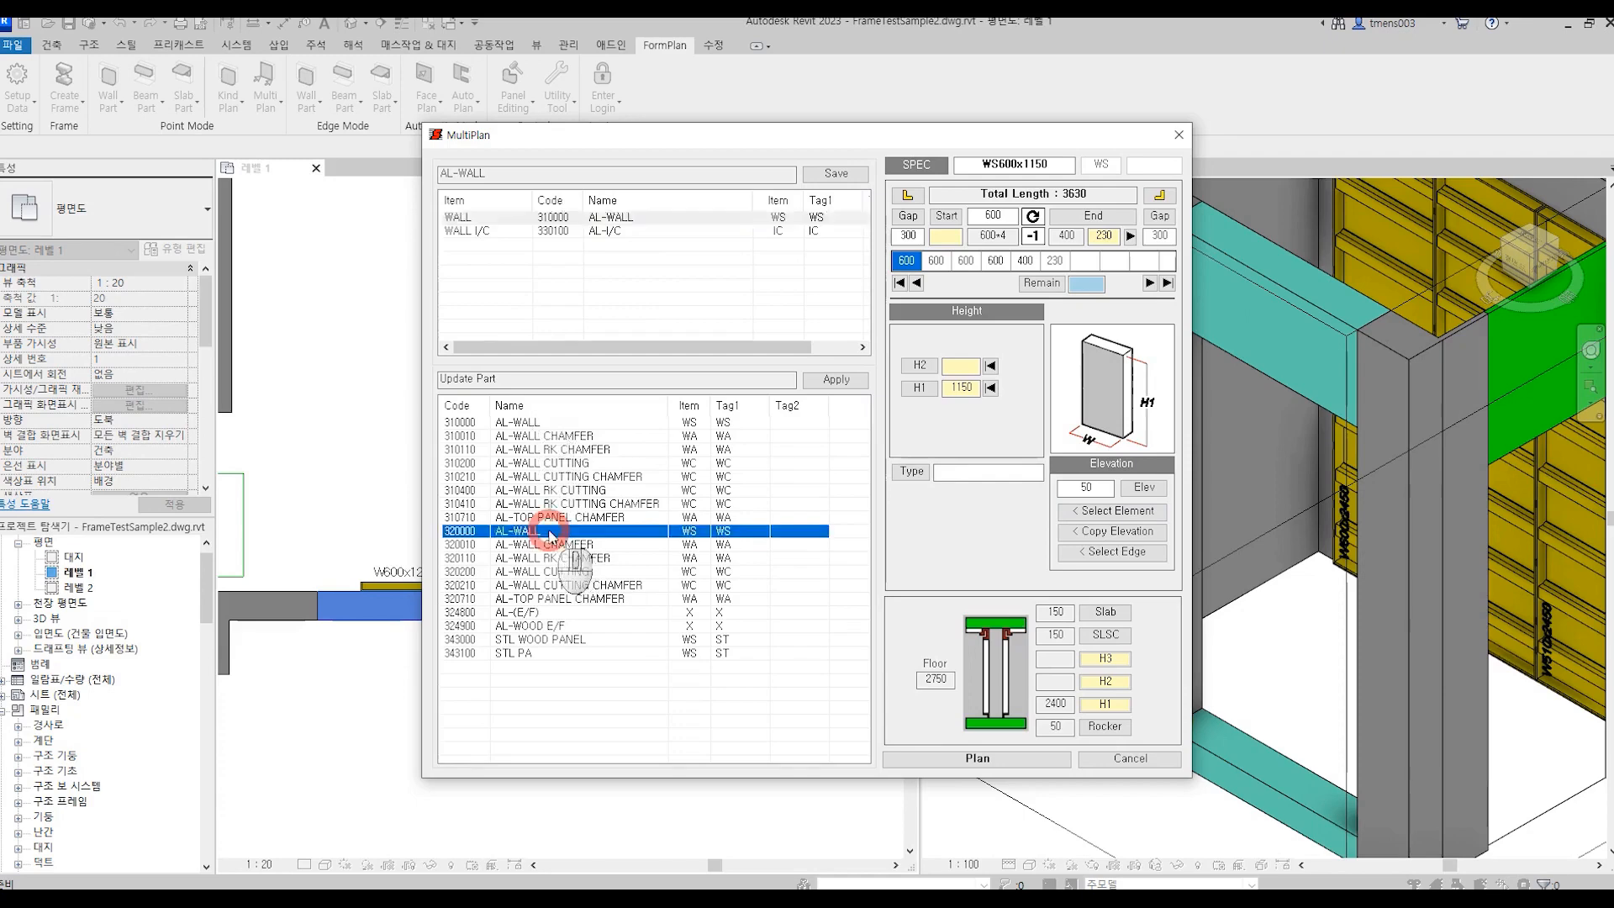
click(592, 218)
click(597, 229)
click(598, 218)
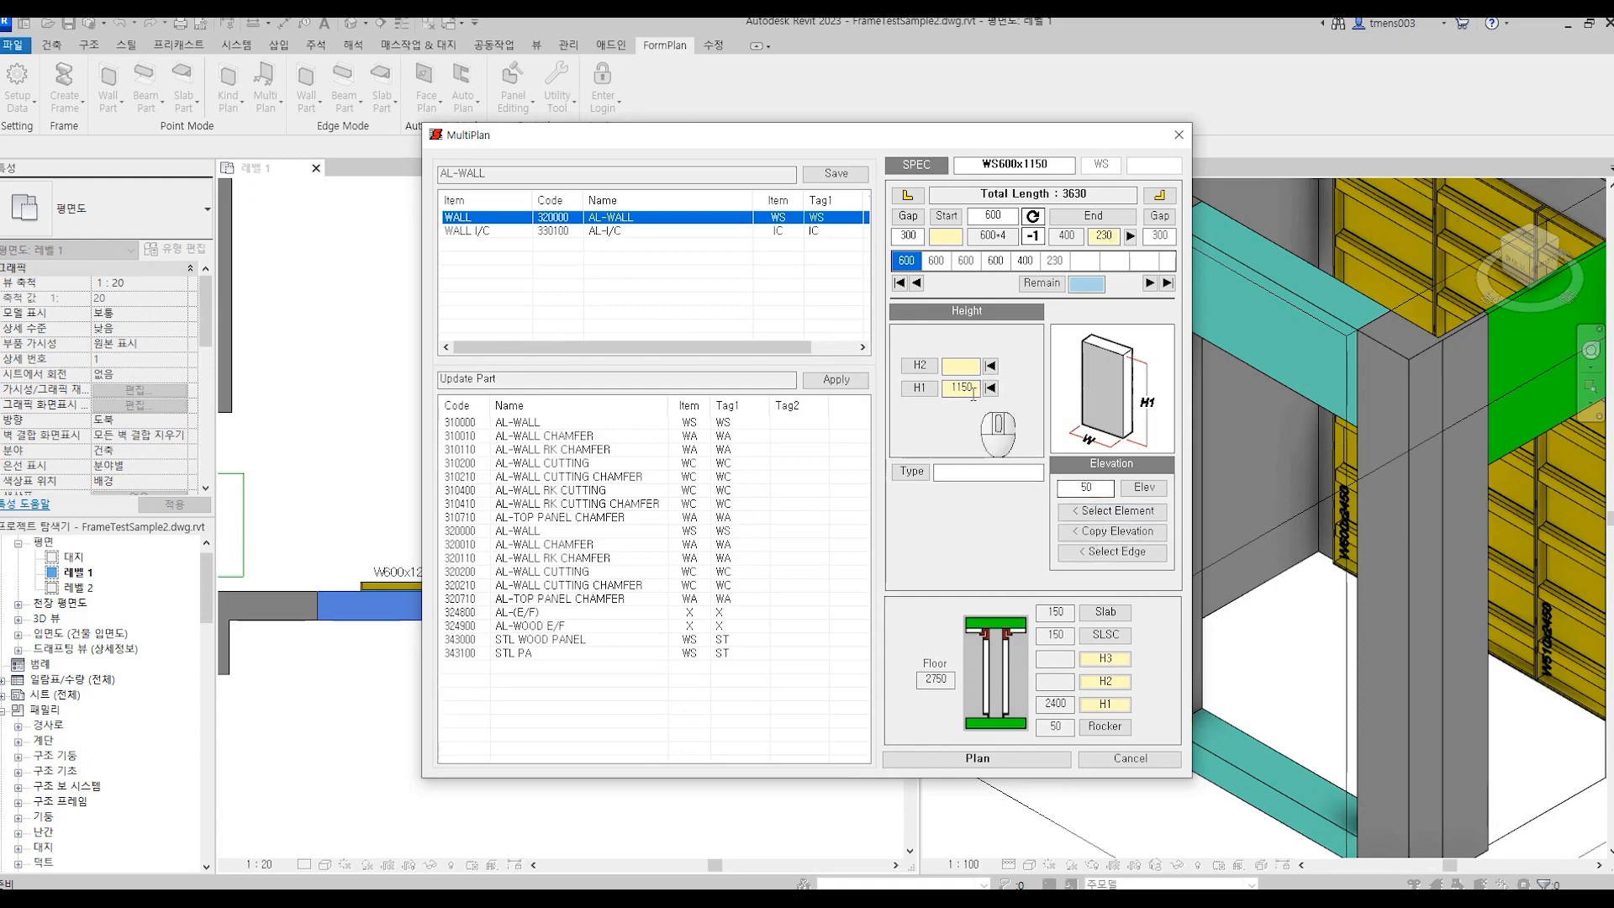
click(541, 423)
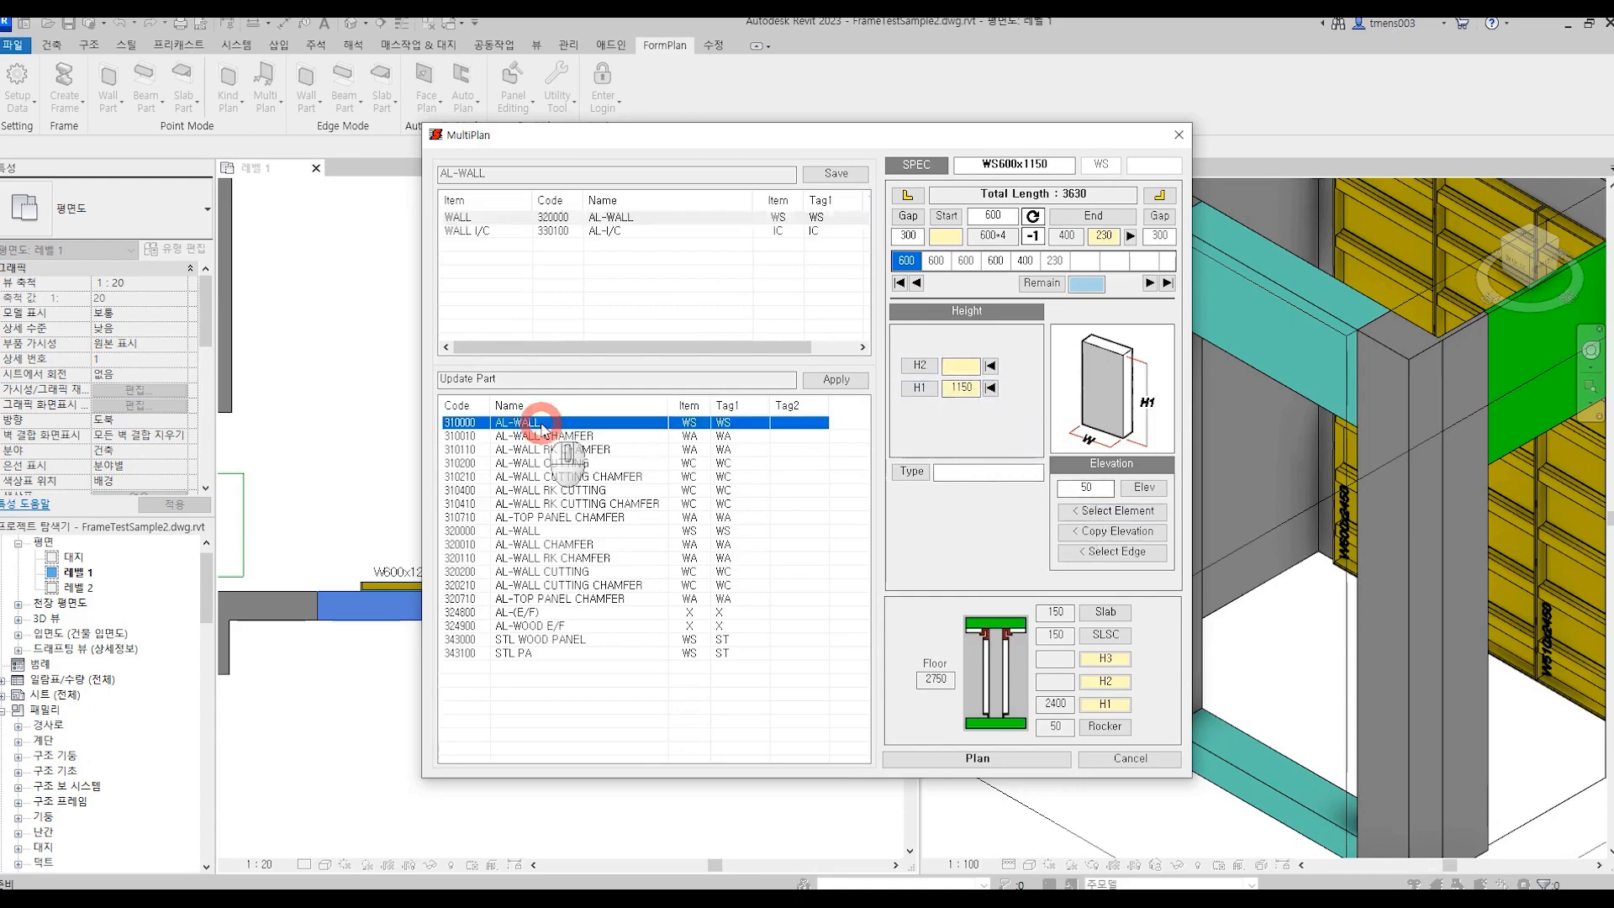
double_click(541, 425)
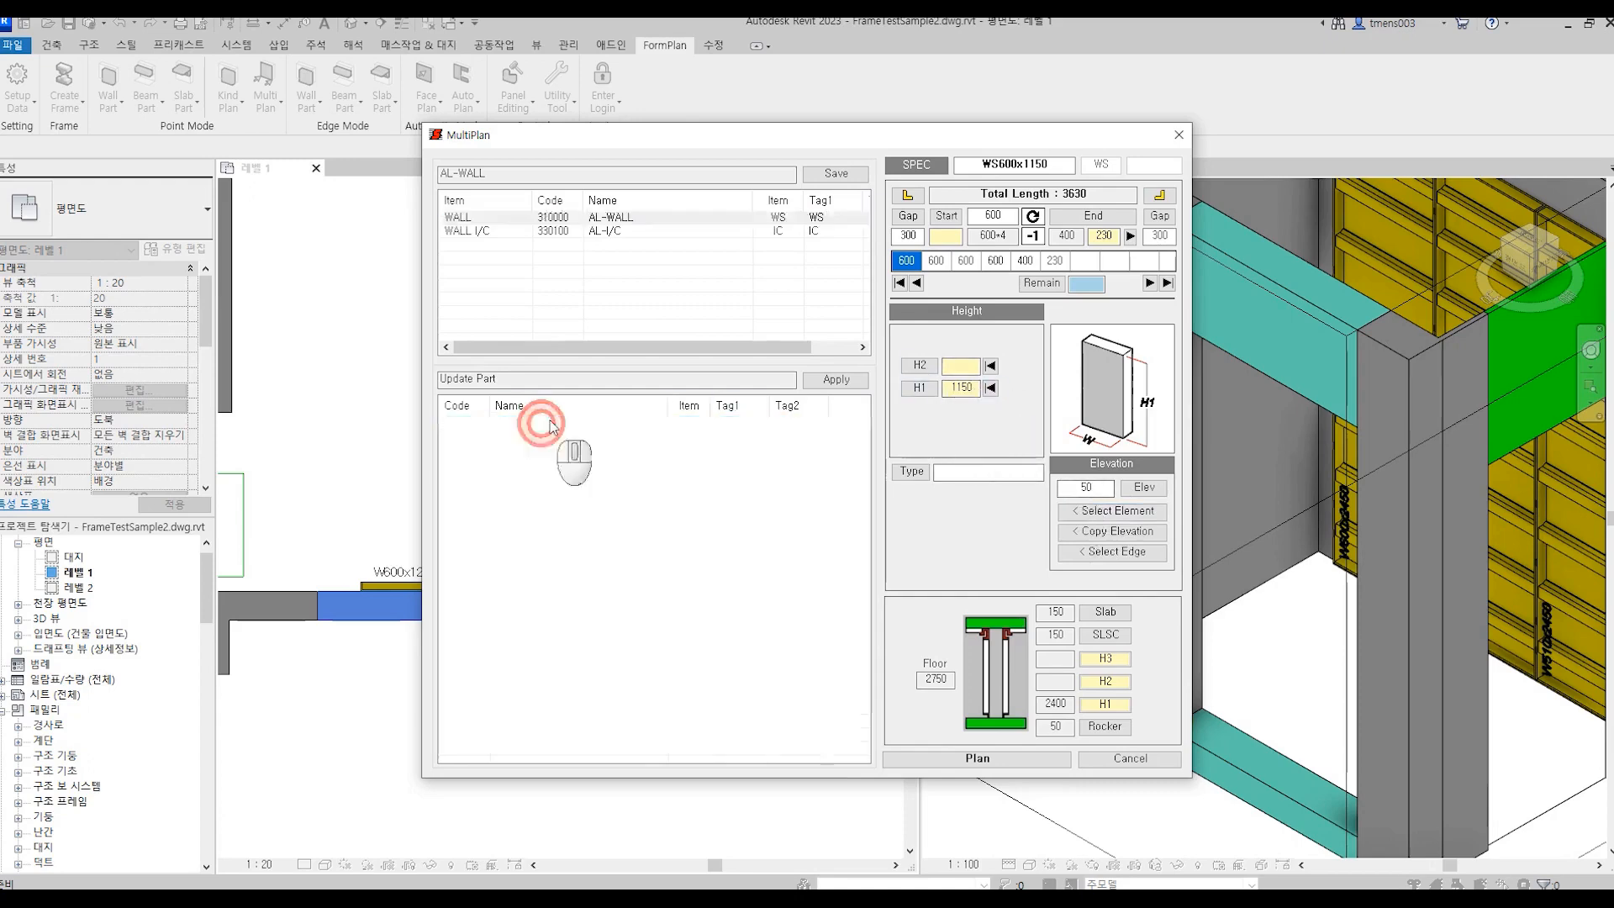
Compare the size settings of the WALL and WALL I/C parts, and place the exterior upstand panels.
click(583, 232)
click(607, 217)
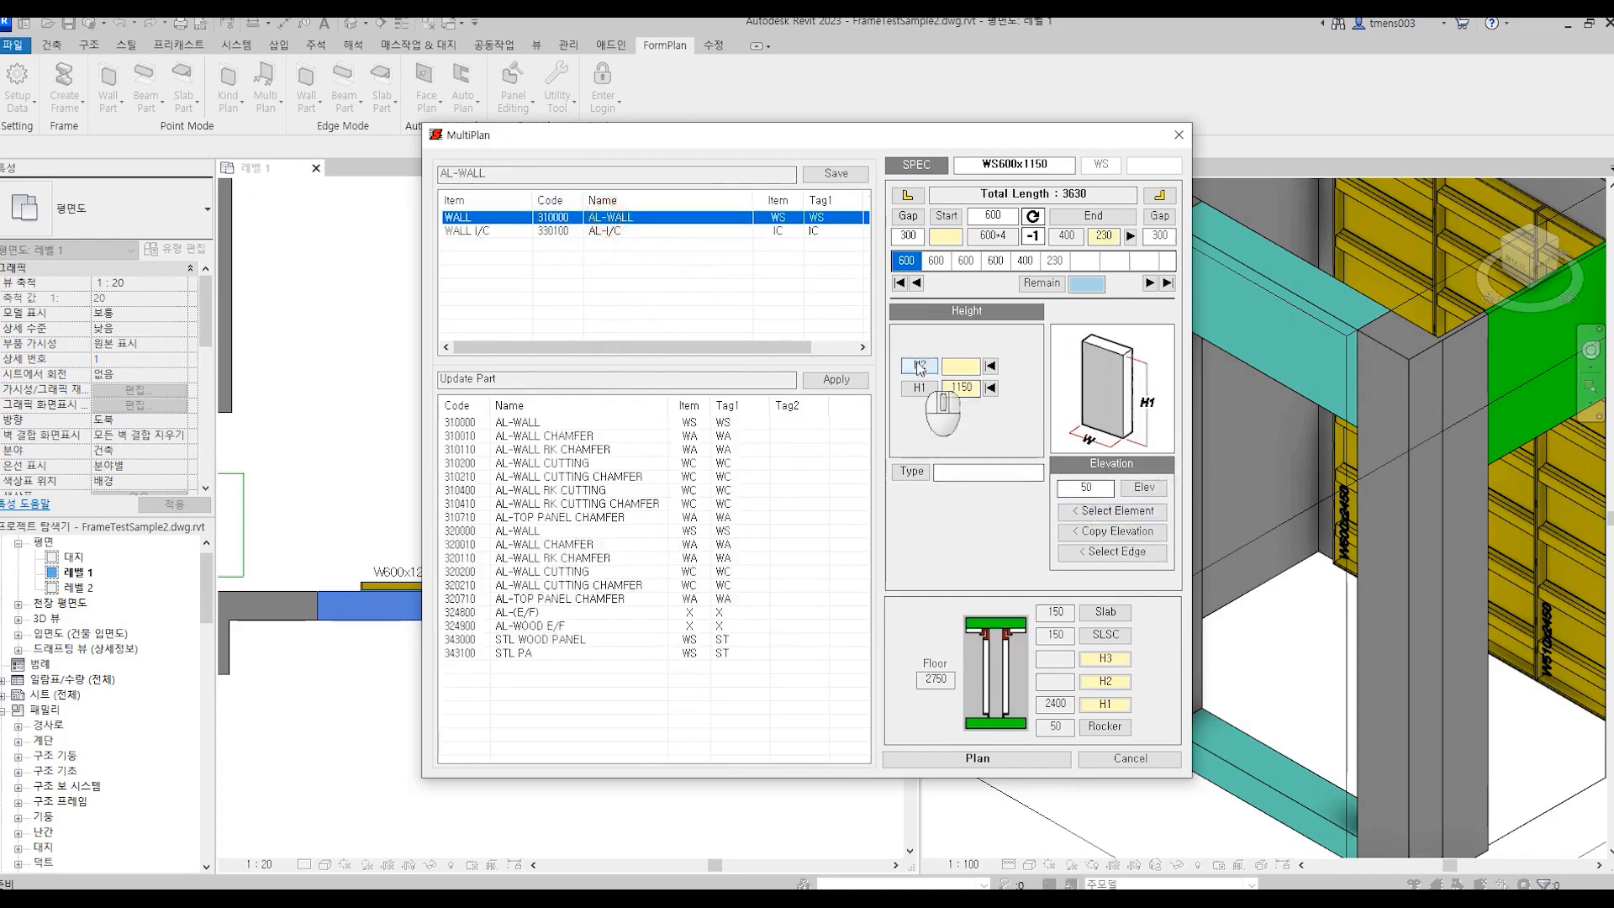
click(603, 232)
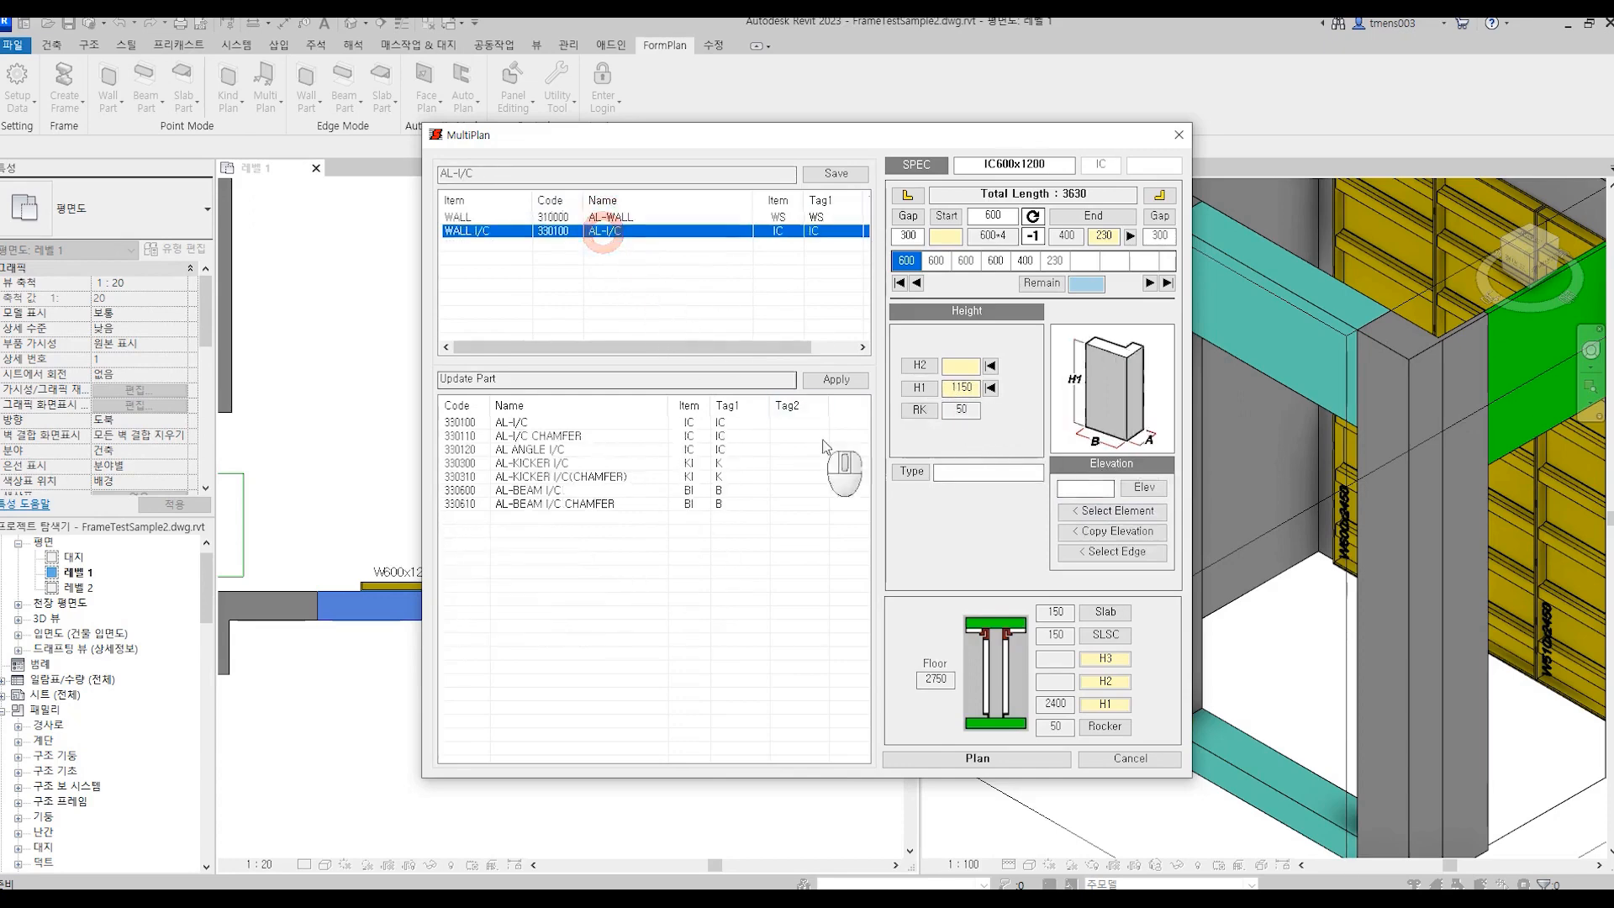
click(646, 217)
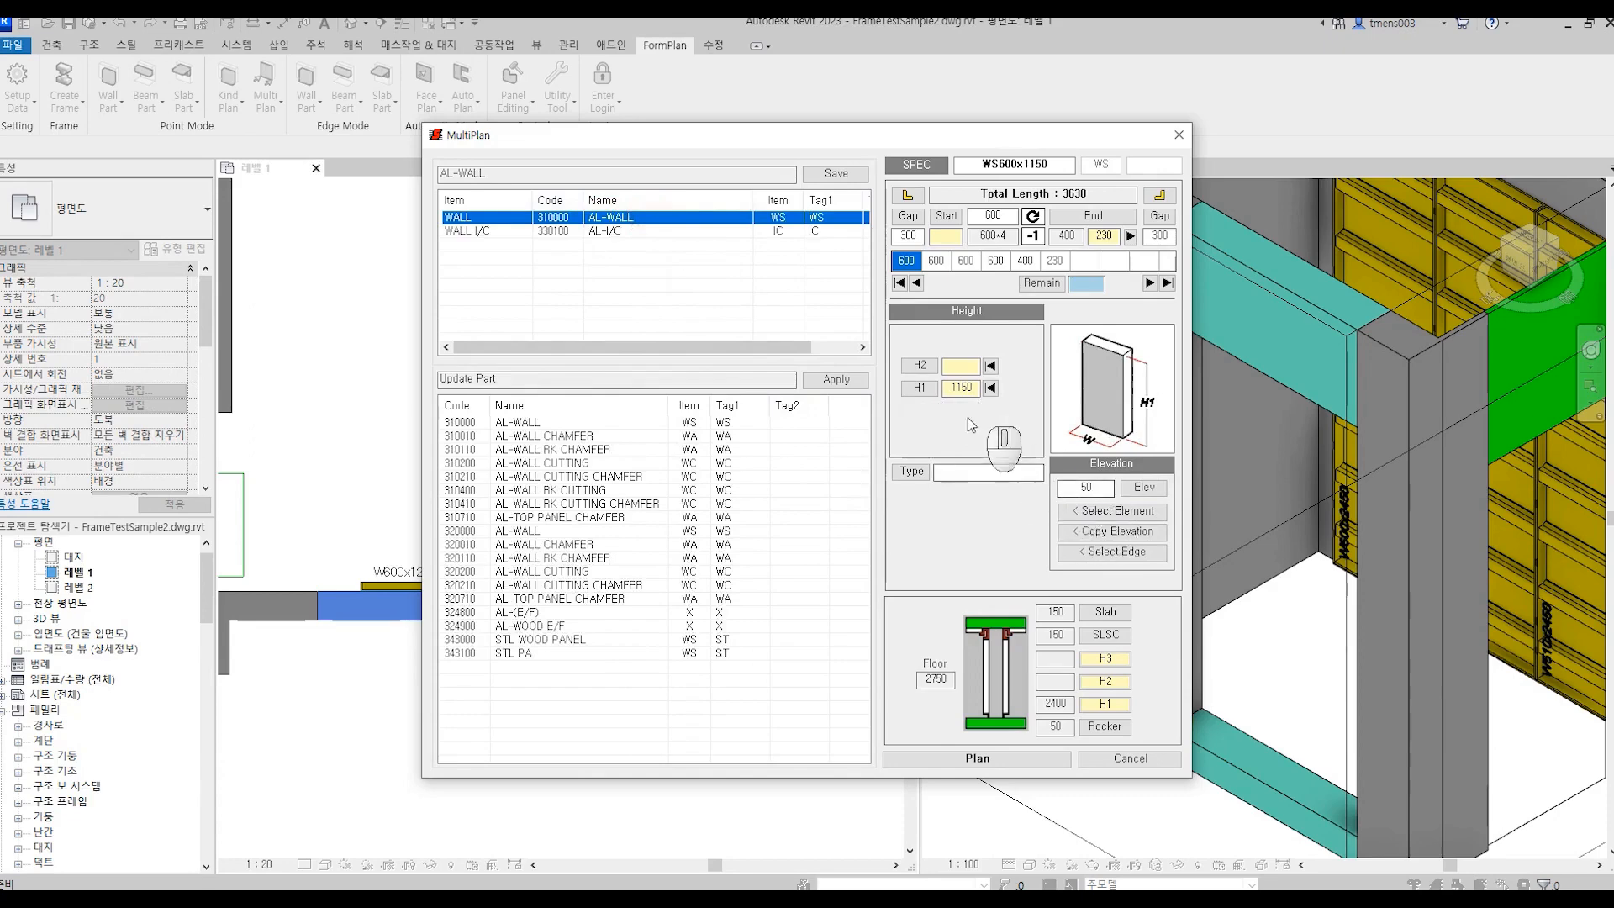
click(908, 760)
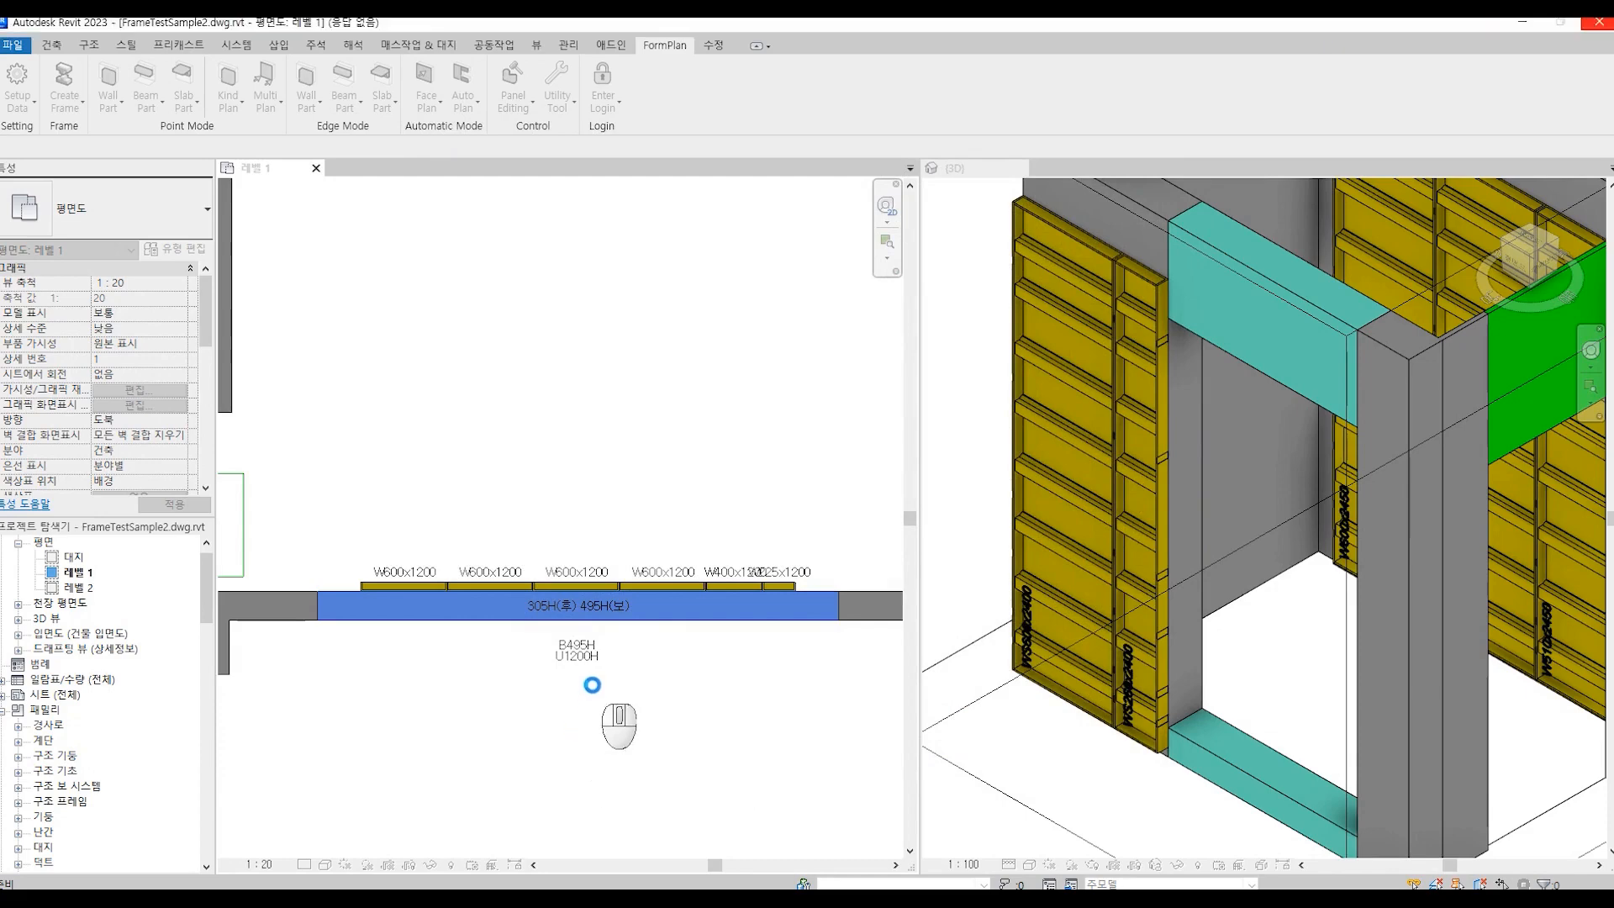
Extend the 3D view's section box outward on the balcony side to include the full upstand and its placed panels.
click(678, 714)
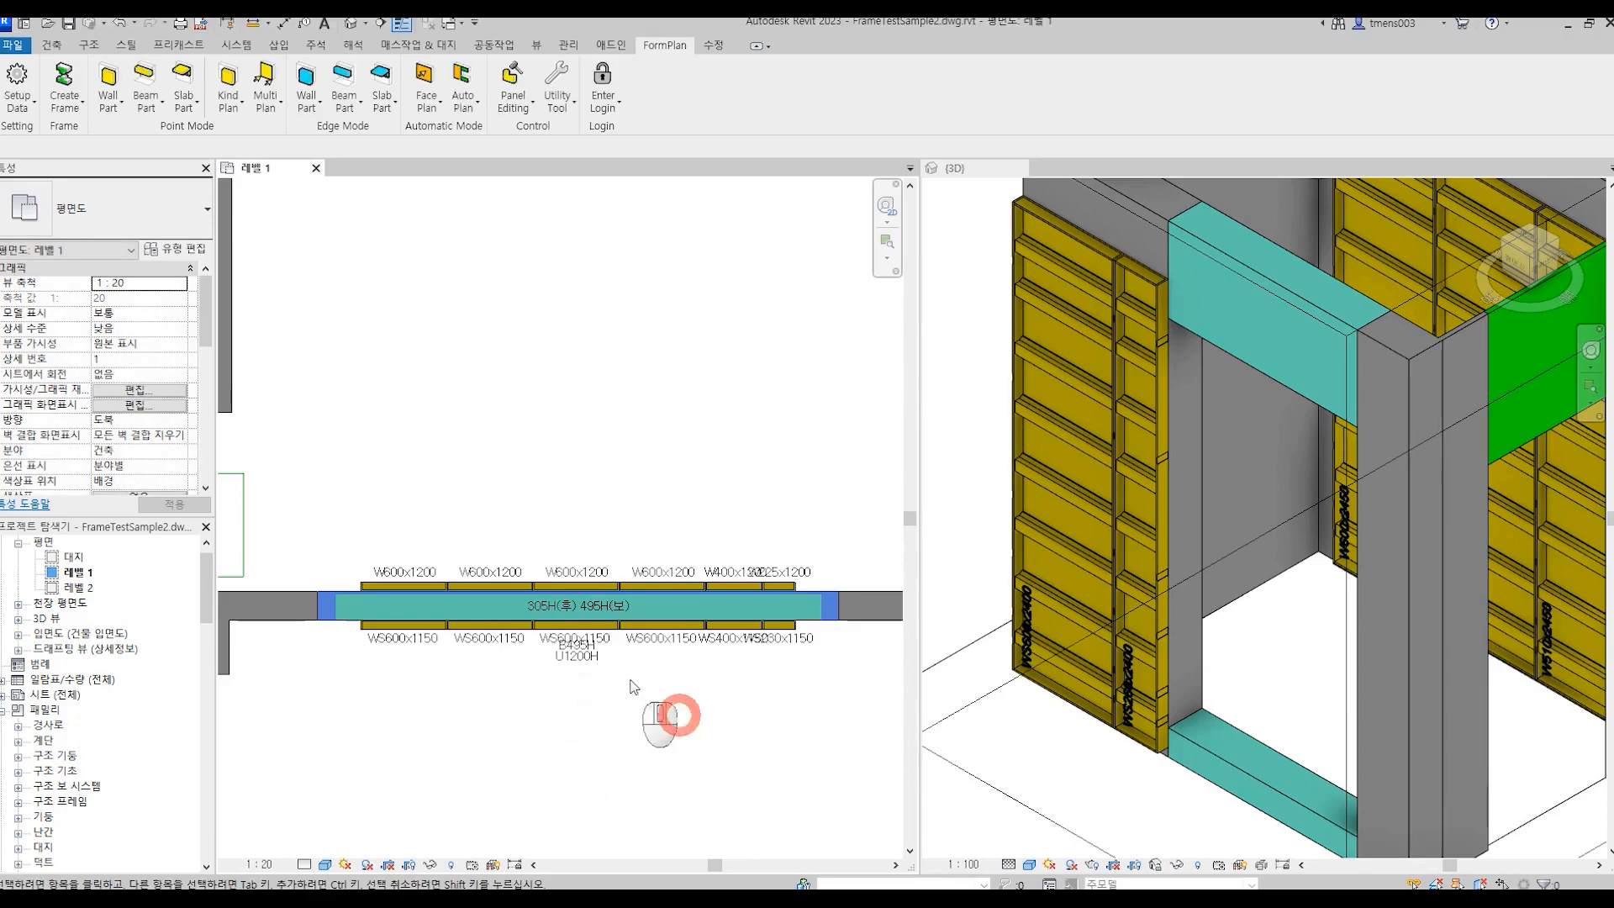
click(1145, 746)
scroll(1145, 742, down, 5)
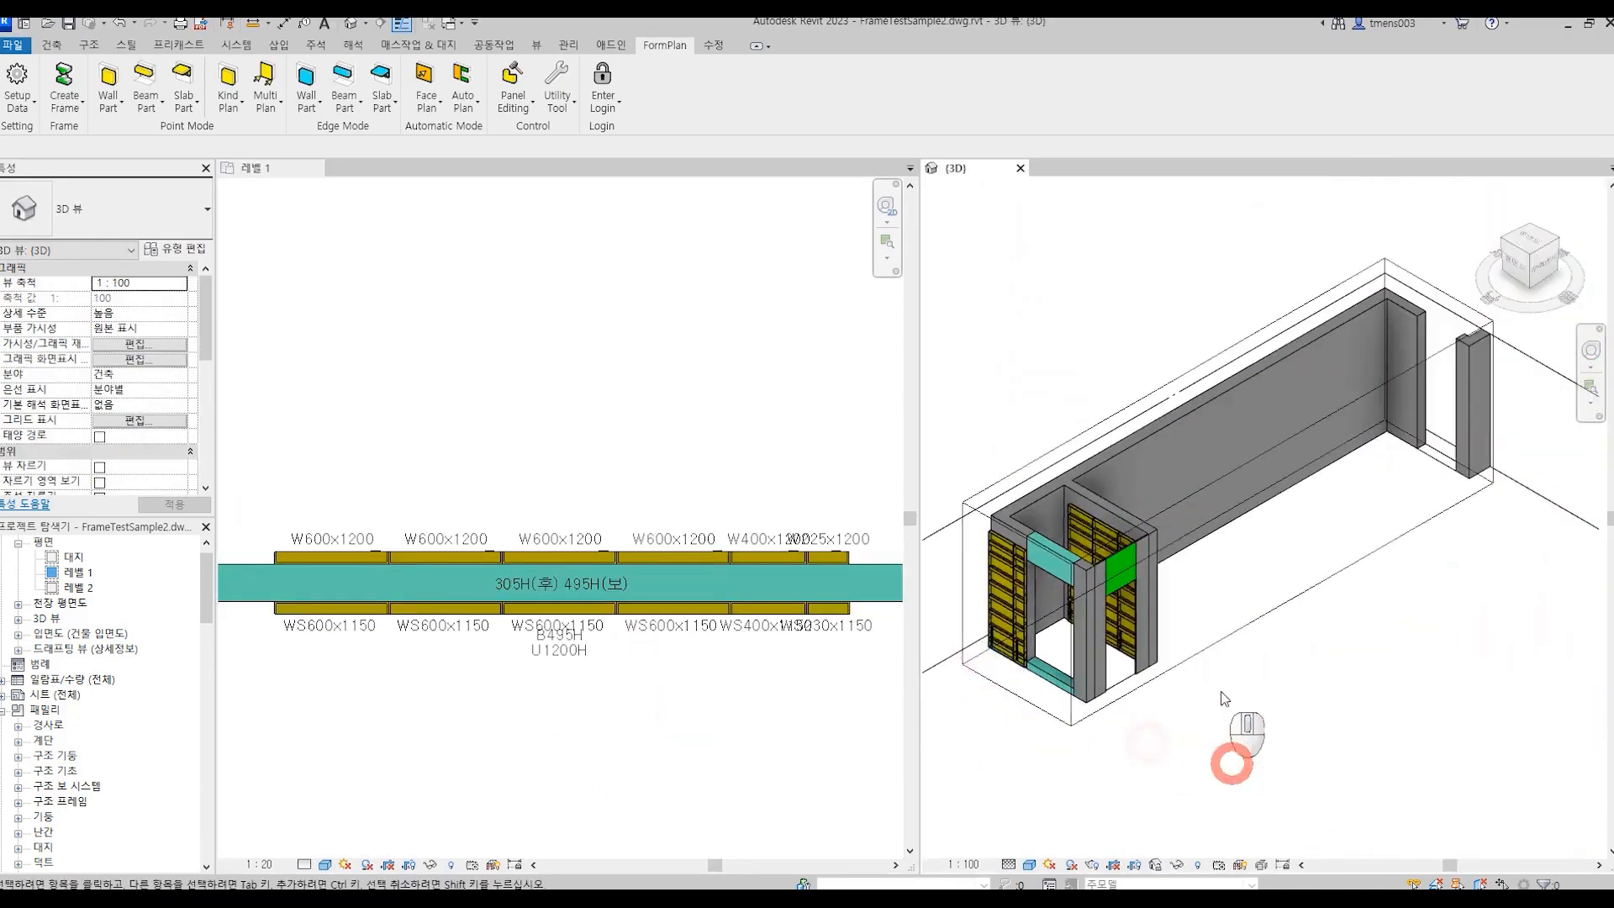
click(1204, 649)
drag(1280, 530, 1426, 670)
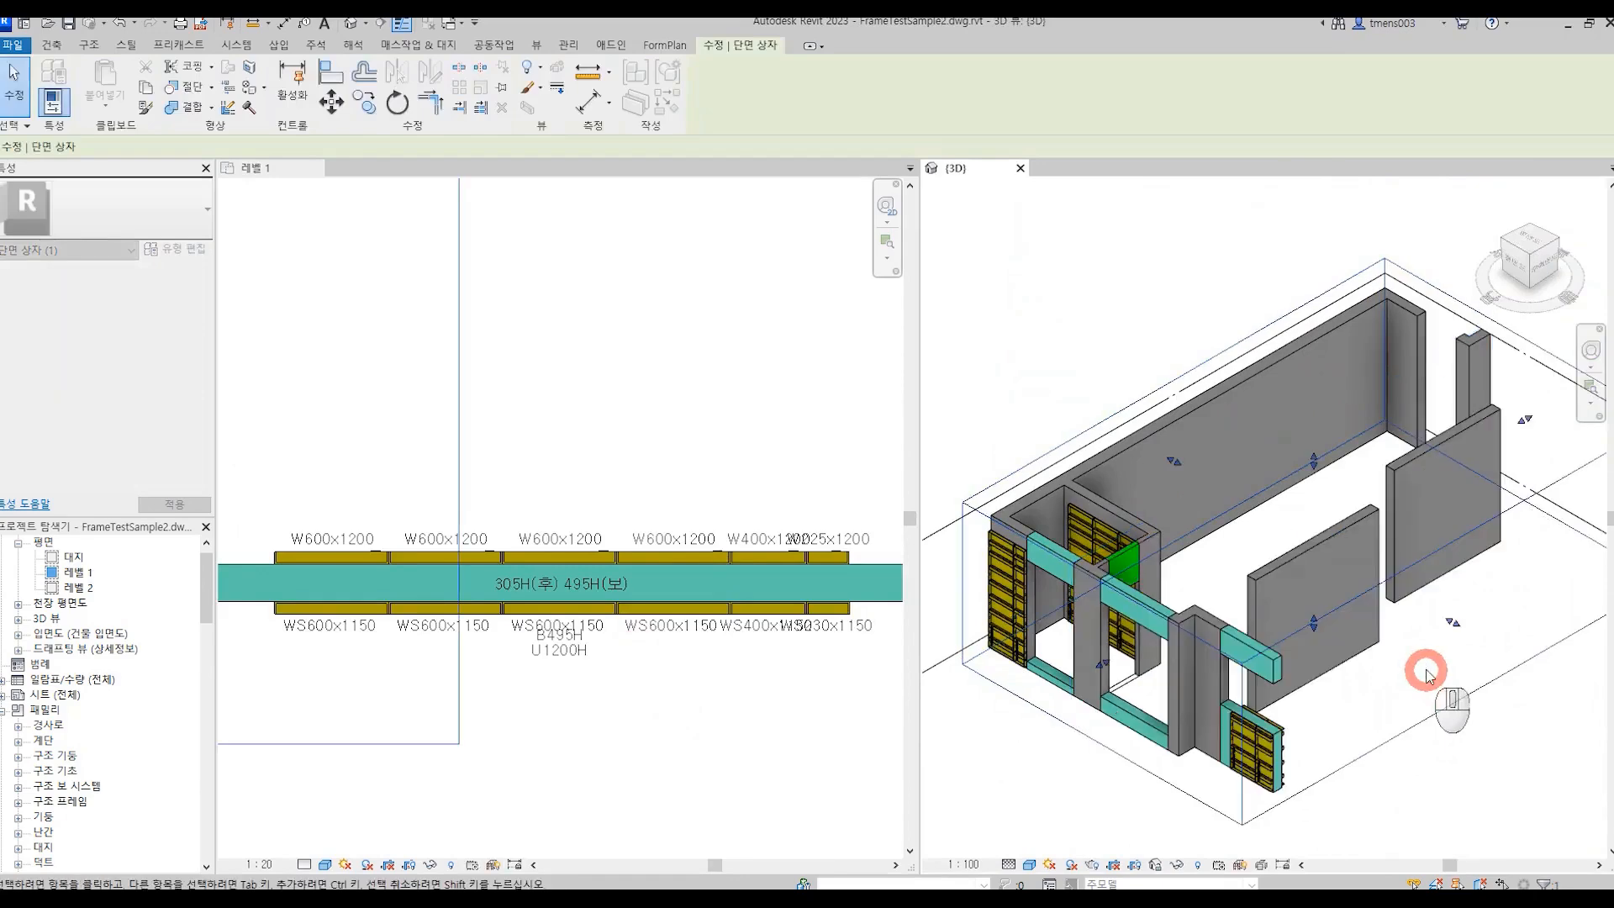
scroll(1235, 618, down, 3)
drag(1379, 622, 1513, 734)
click(1187, 812)
Examine the form panels placed on both faces of the balcony upstand in the 3D and plan views.
scroll(1271, 766, up, 3)
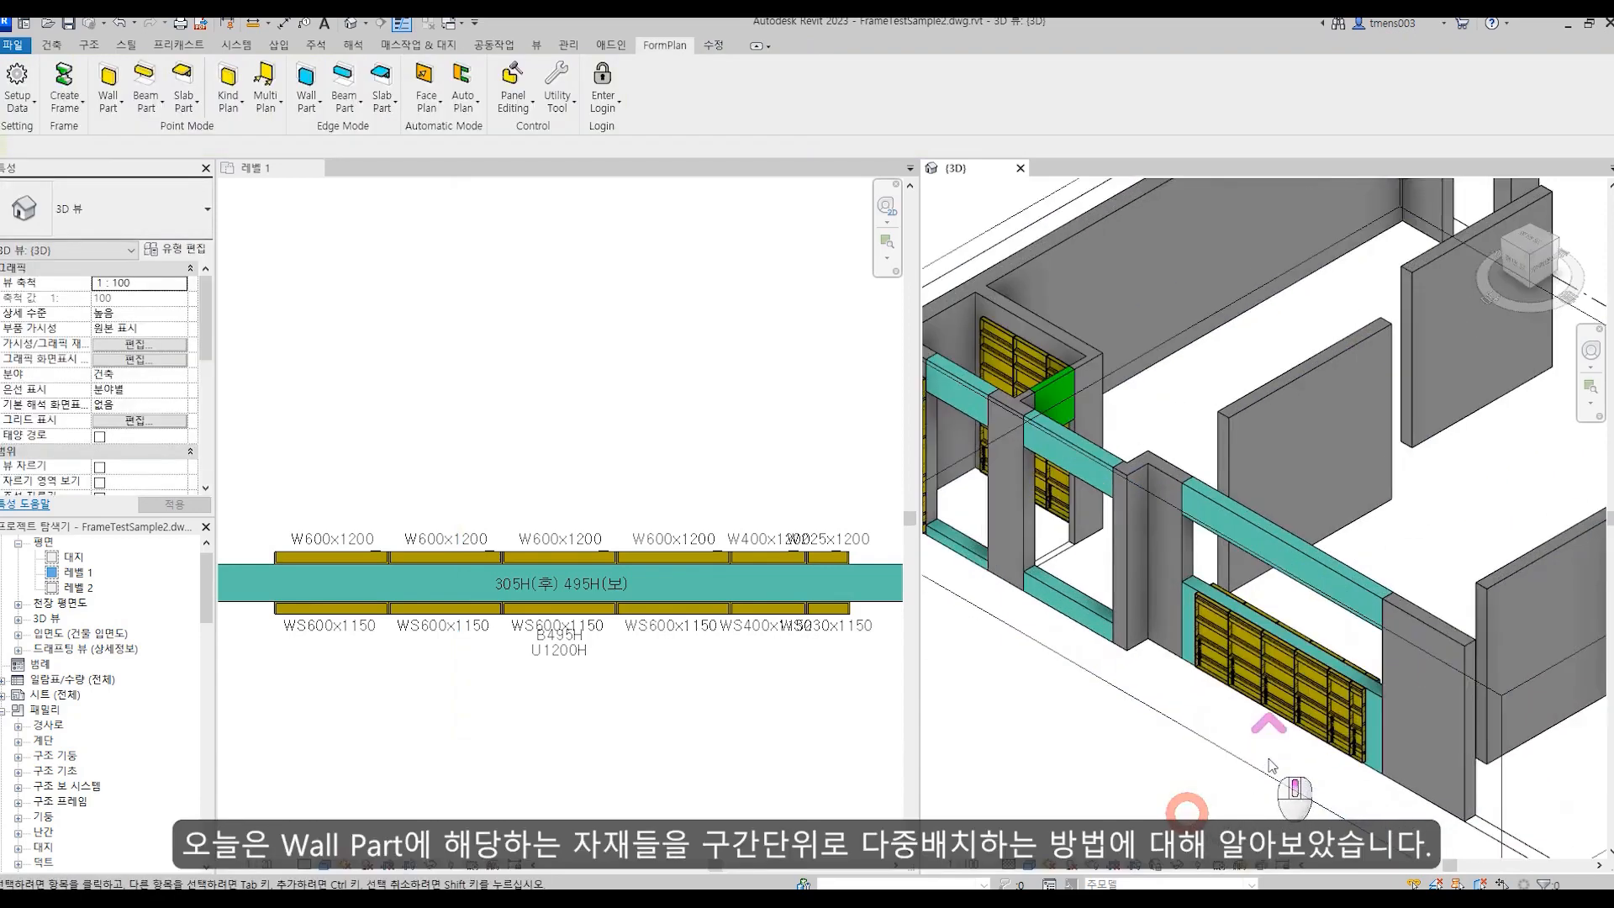
scroll(1271, 765, up, 3)
shift+middle_drag(1271, 765, 1278, 555)
scroll(1166, 649, up, 2)
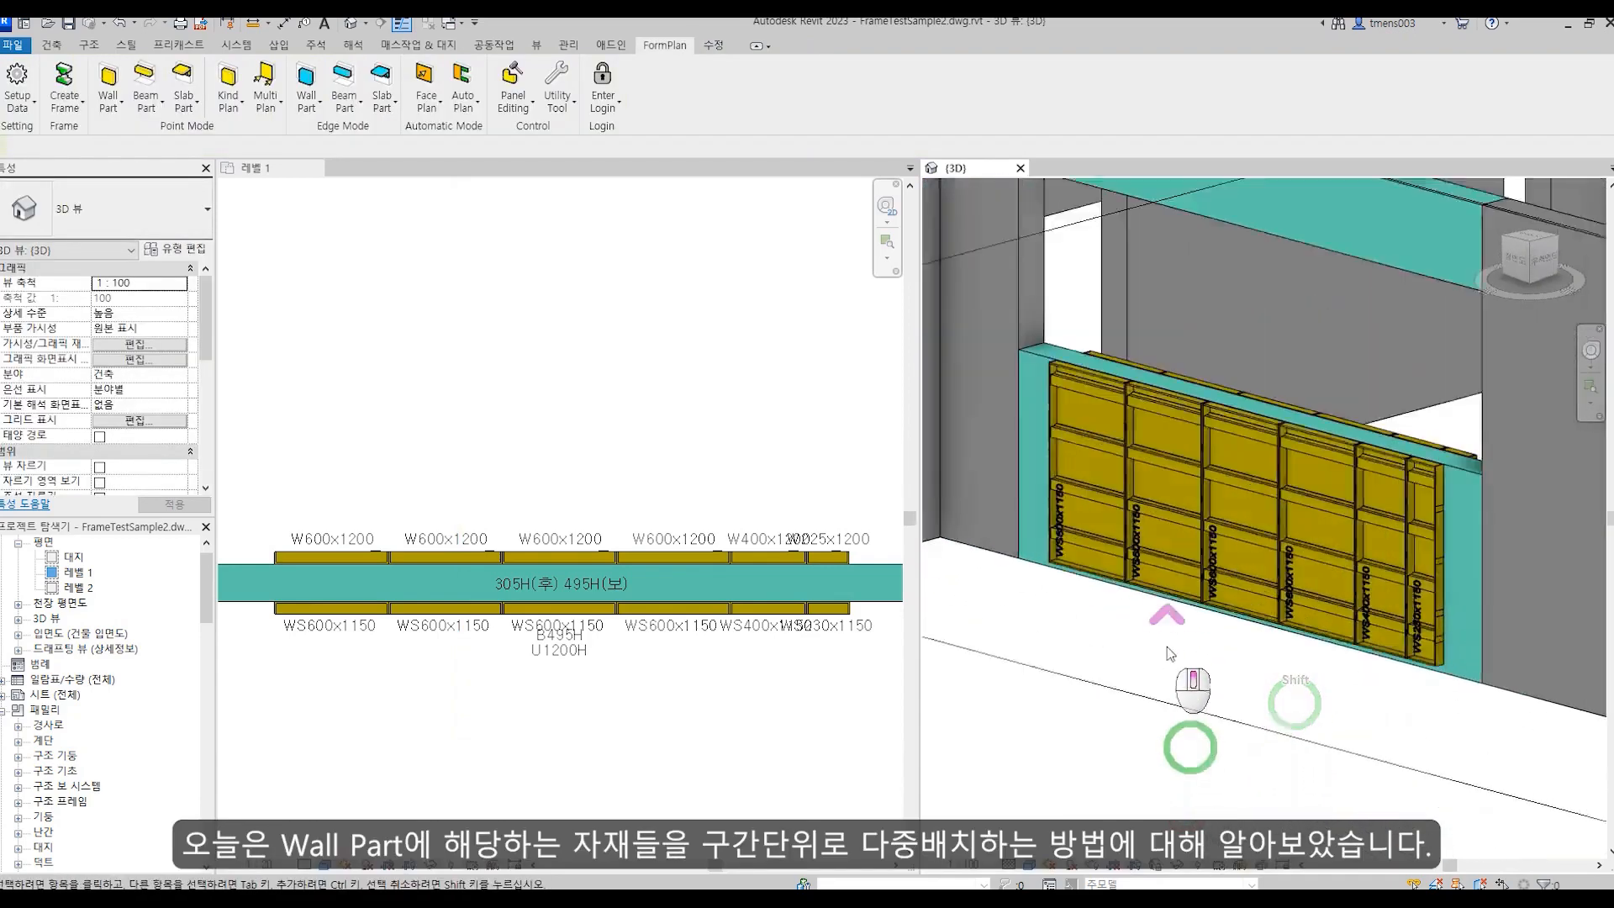
scroll(1167, 652, up, 2)
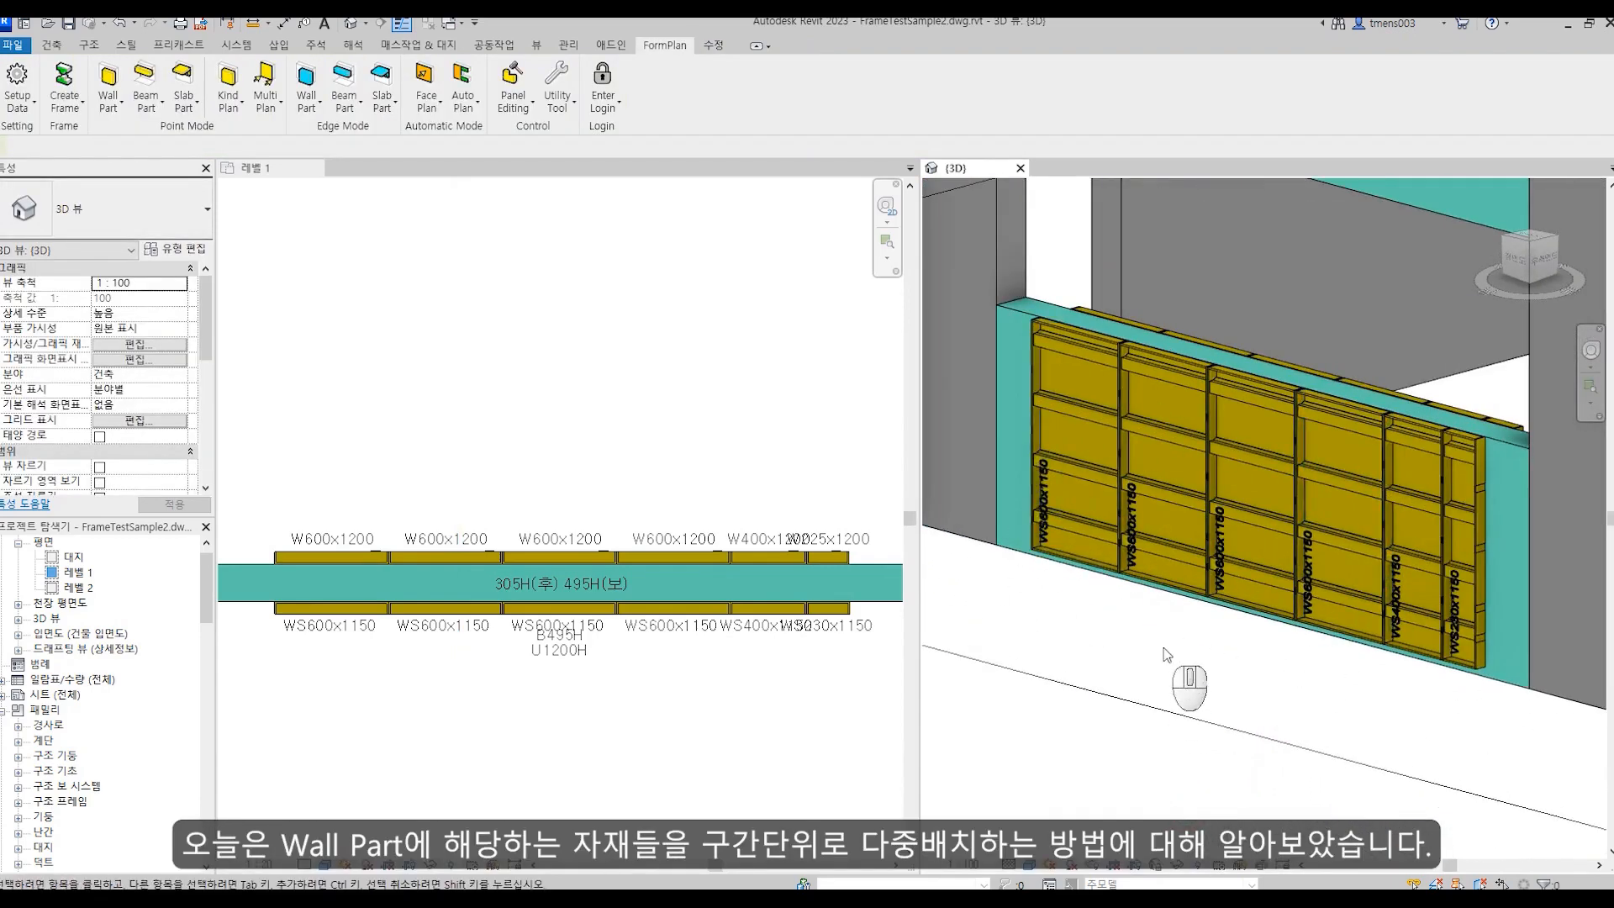
scroll(1160, 738, up, 2)
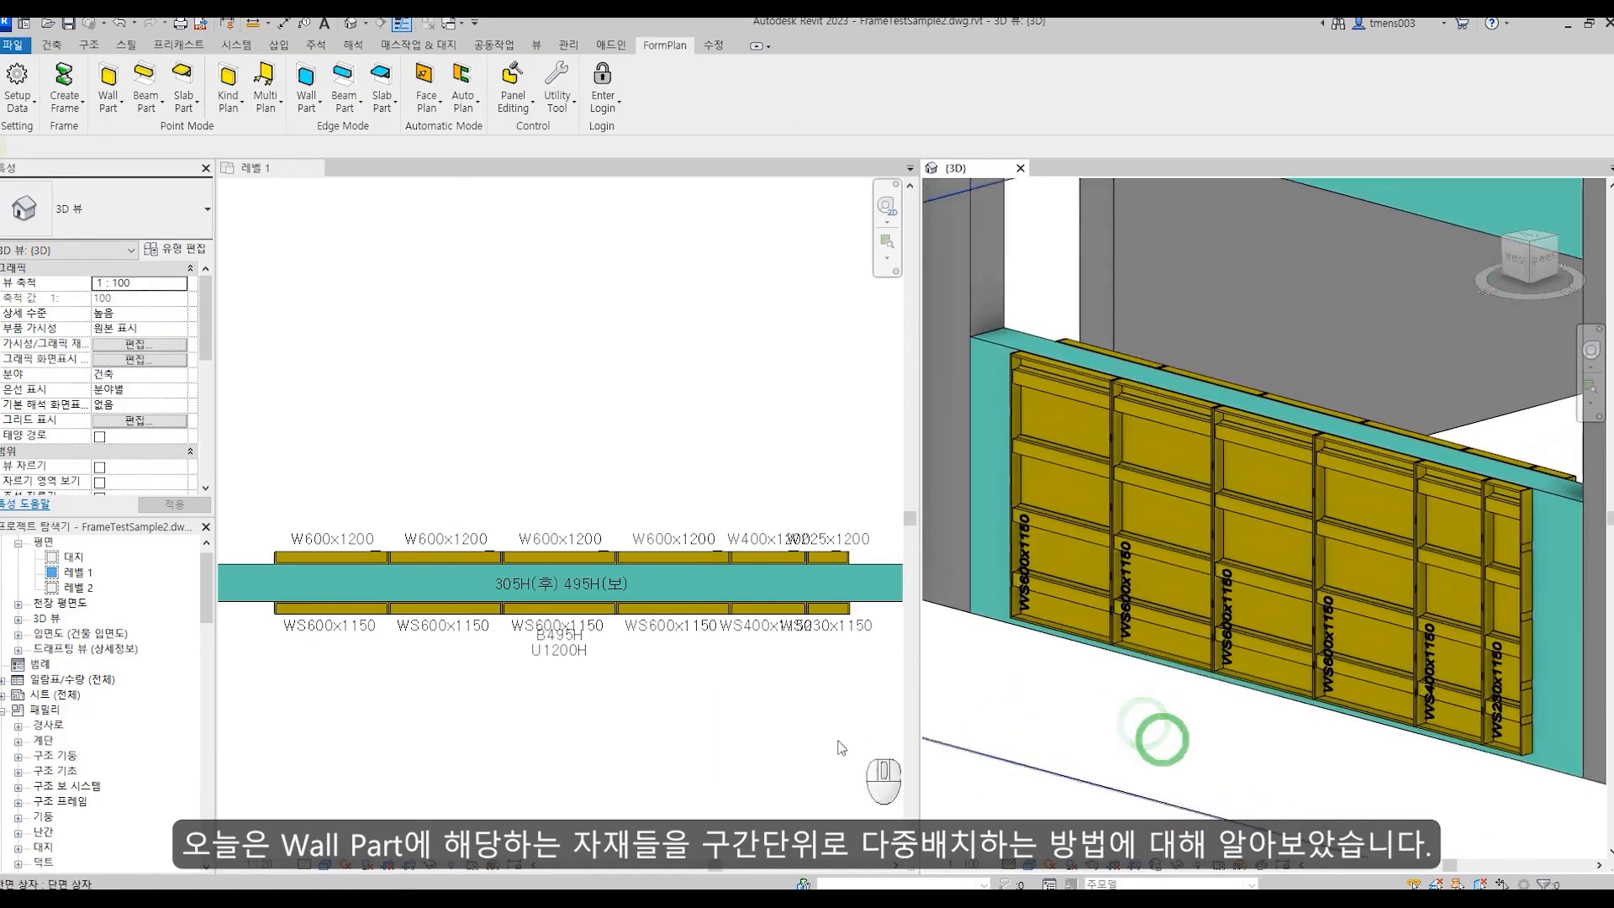
click(627, 734)
scroll(599, 718, down, 1)
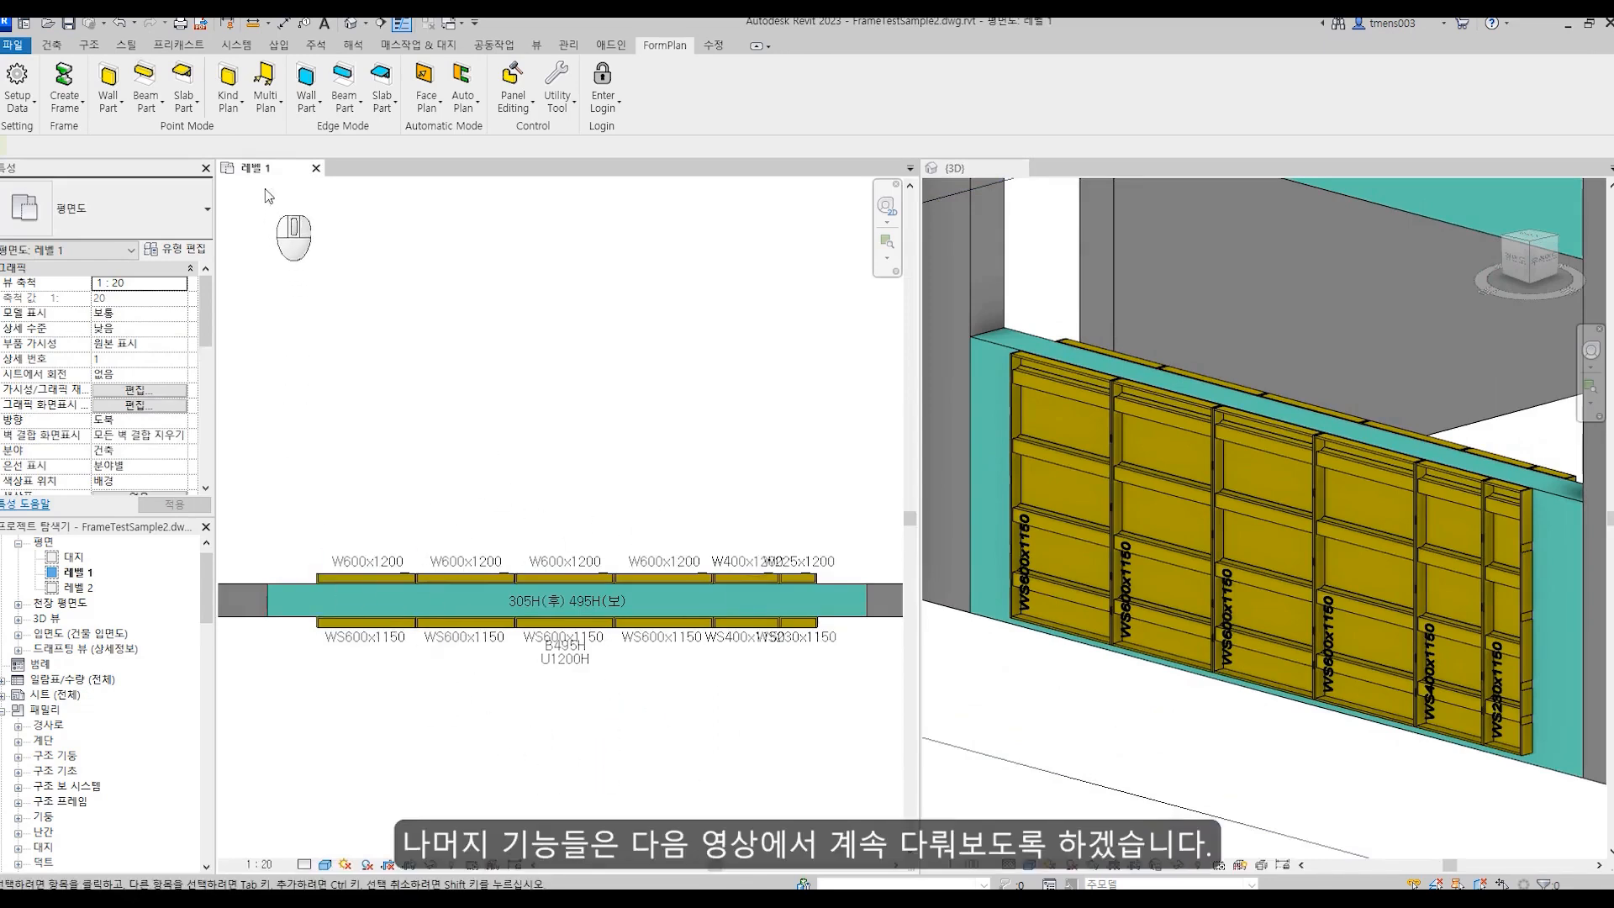
click(263, 99)
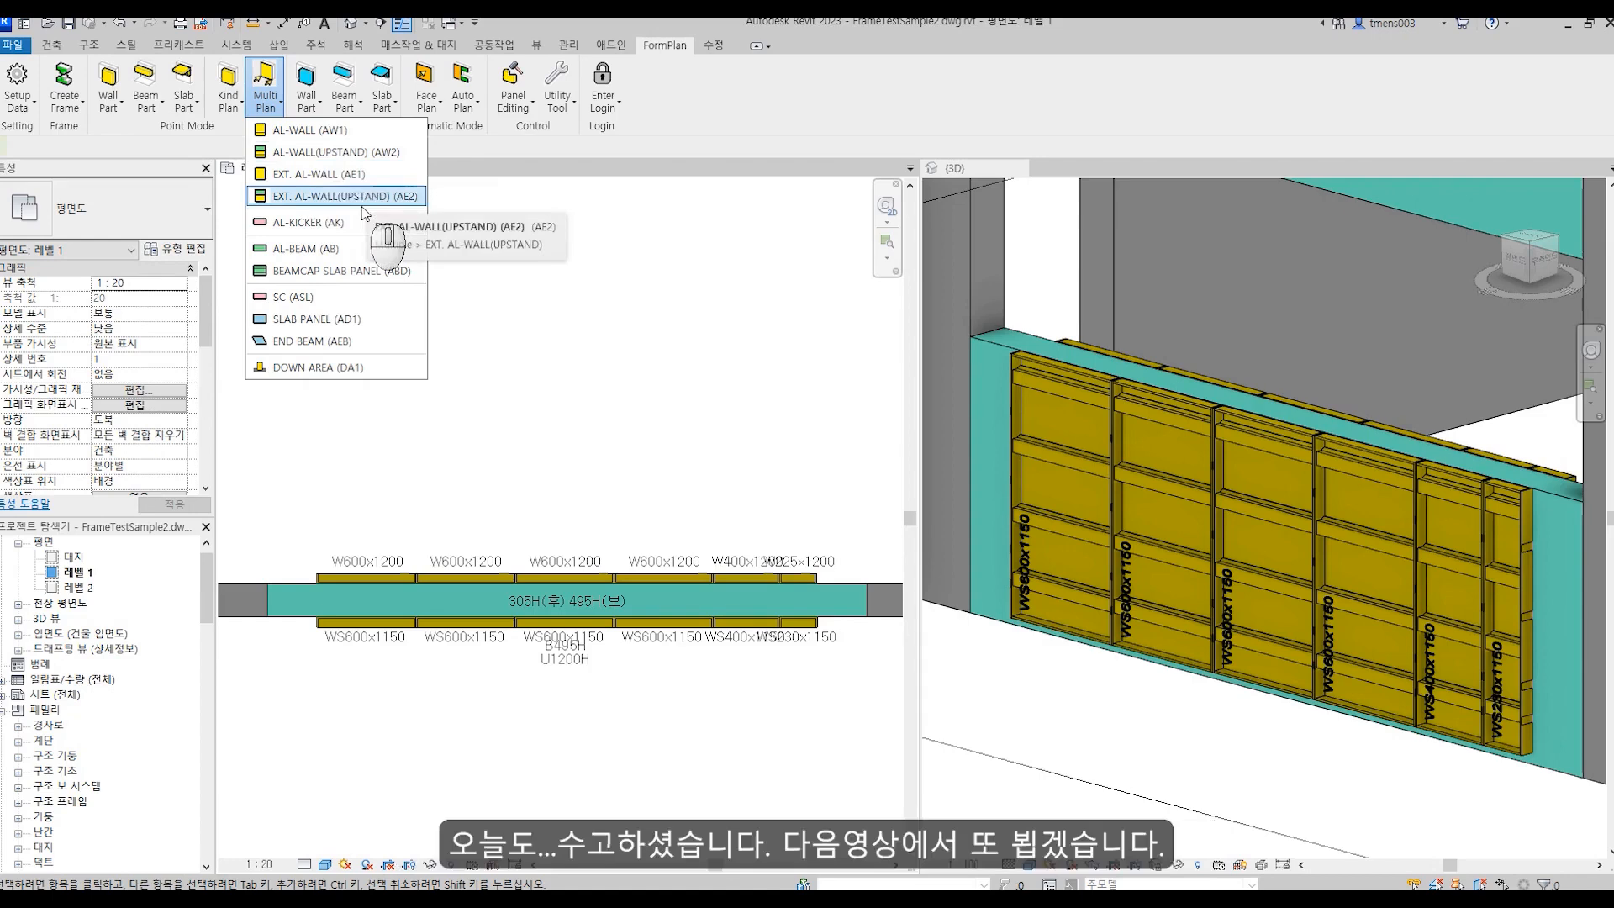
click(366, 433)
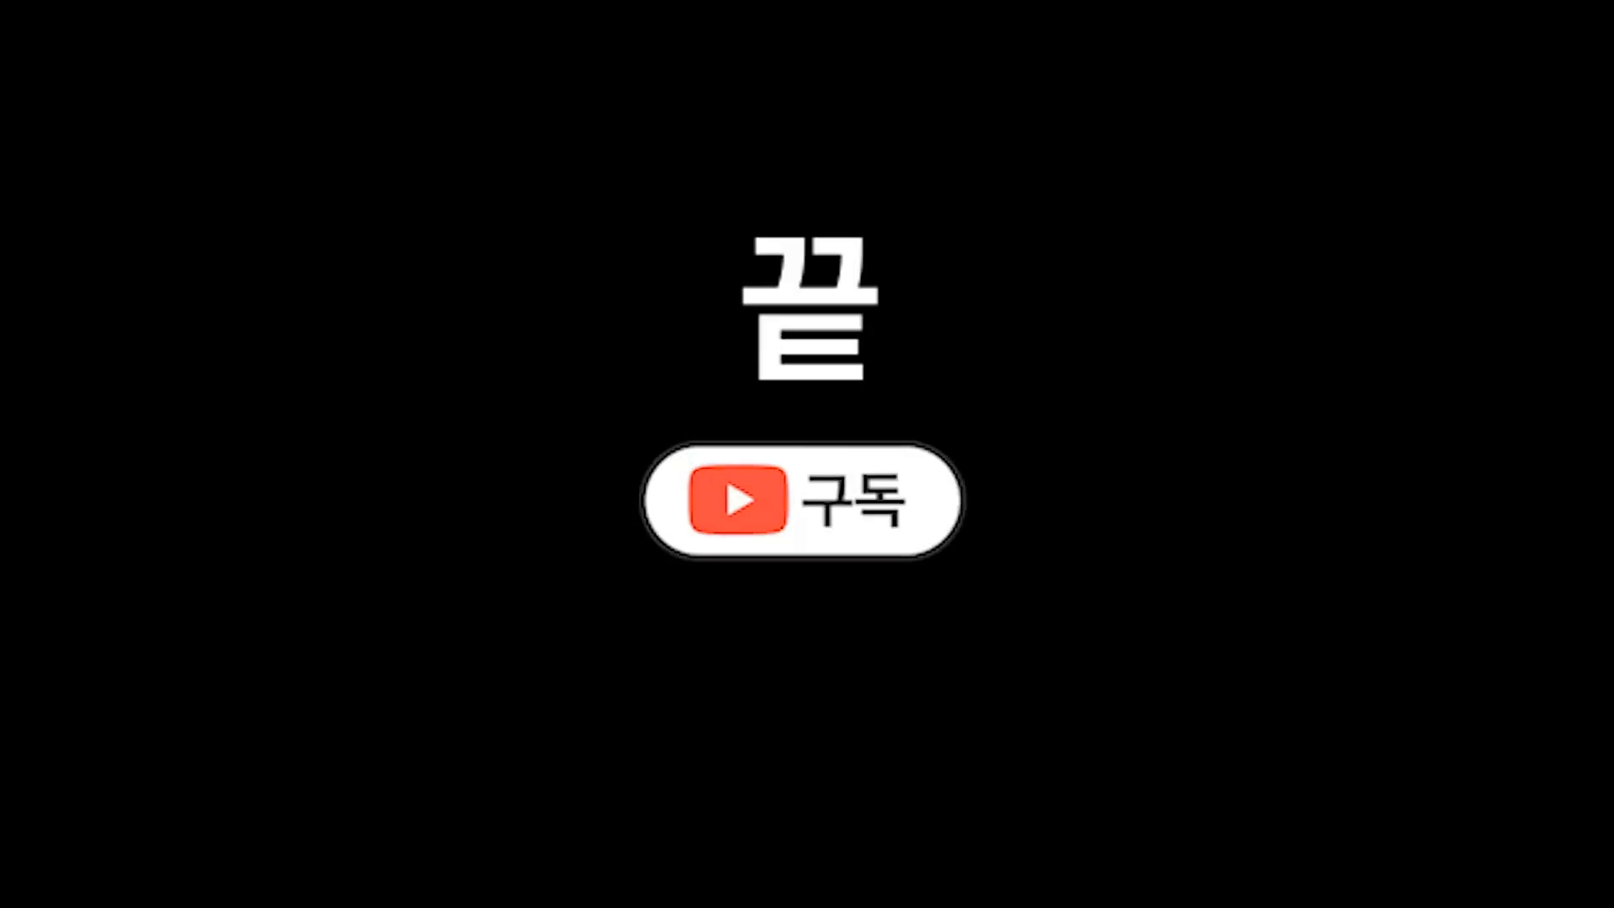